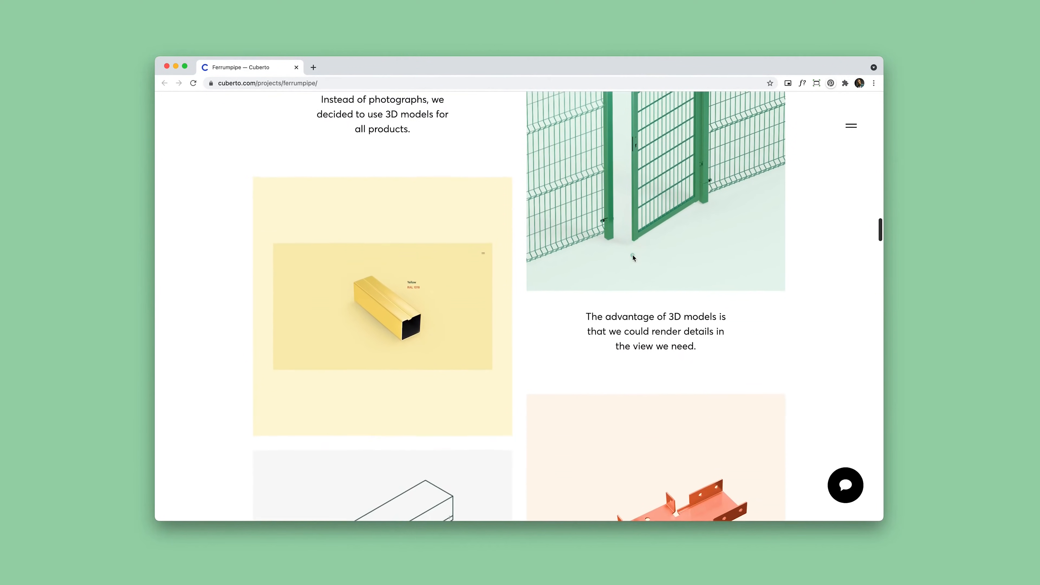
Examine the layout and visuals of the Ferrumpipe and FlipaClip project pages on the Cuberto site
scroll(630, 256, "down", 15)
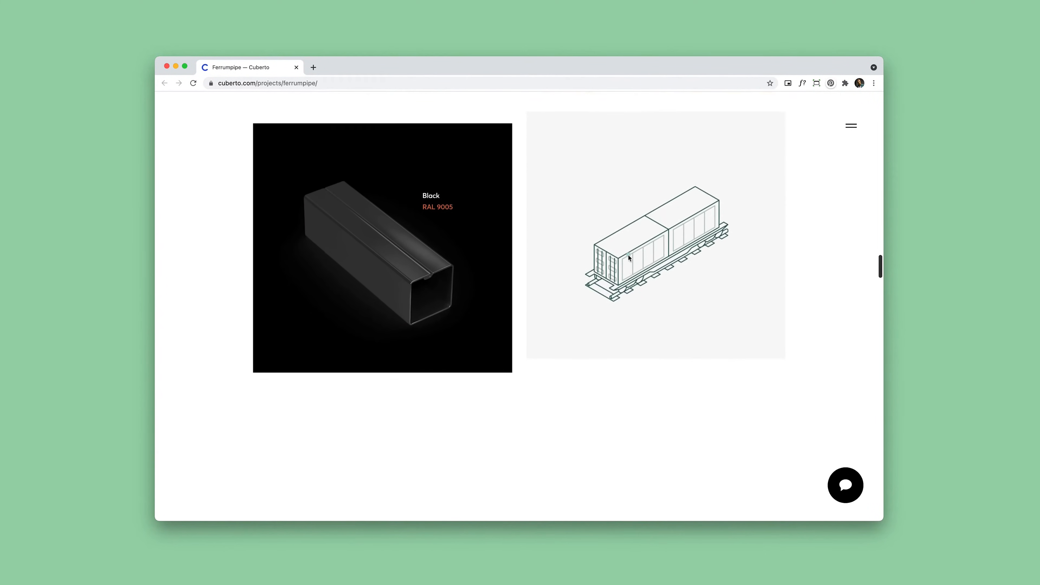
scroll(629, 258, "down", 5)
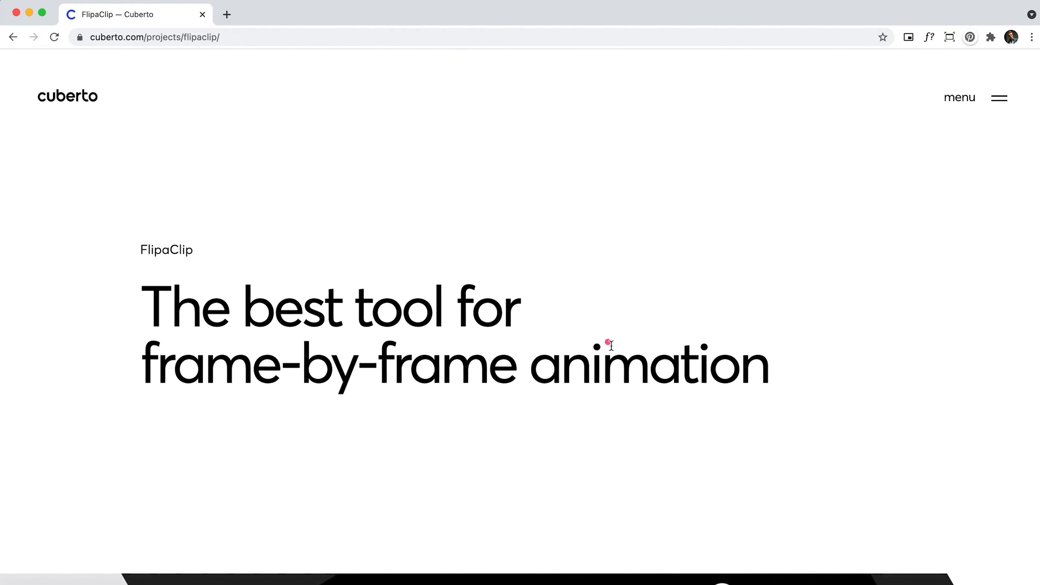
scroll(612, 346, "down", 10)
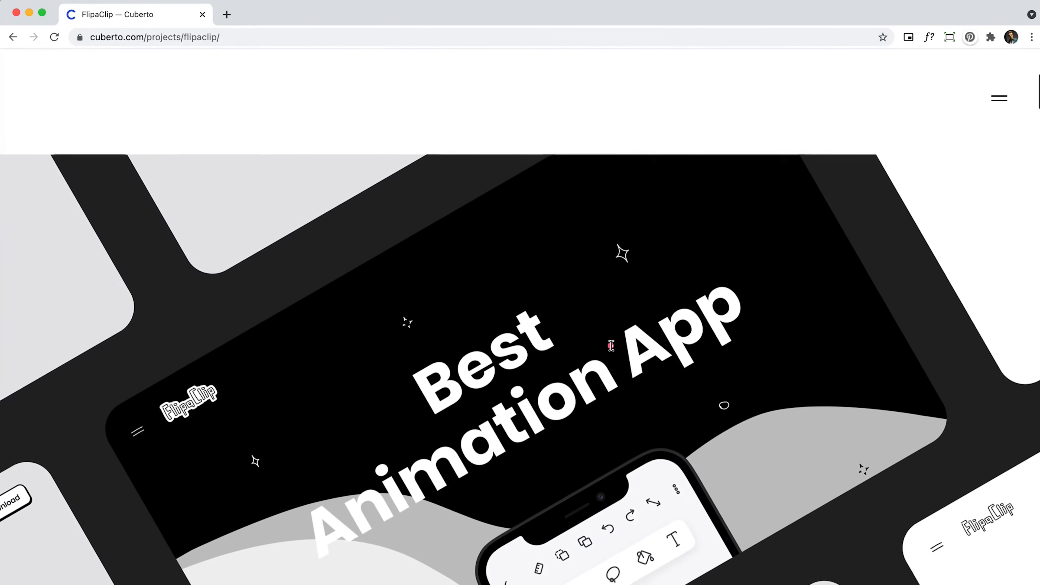
scroll(612, 345, "down", 10)
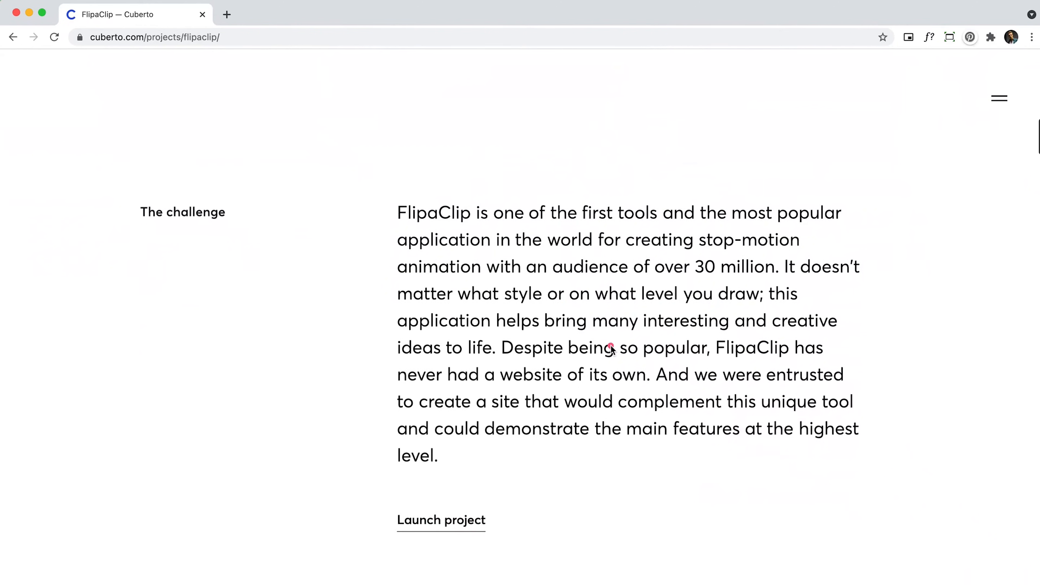
scroll(611, 348, "down", 5)
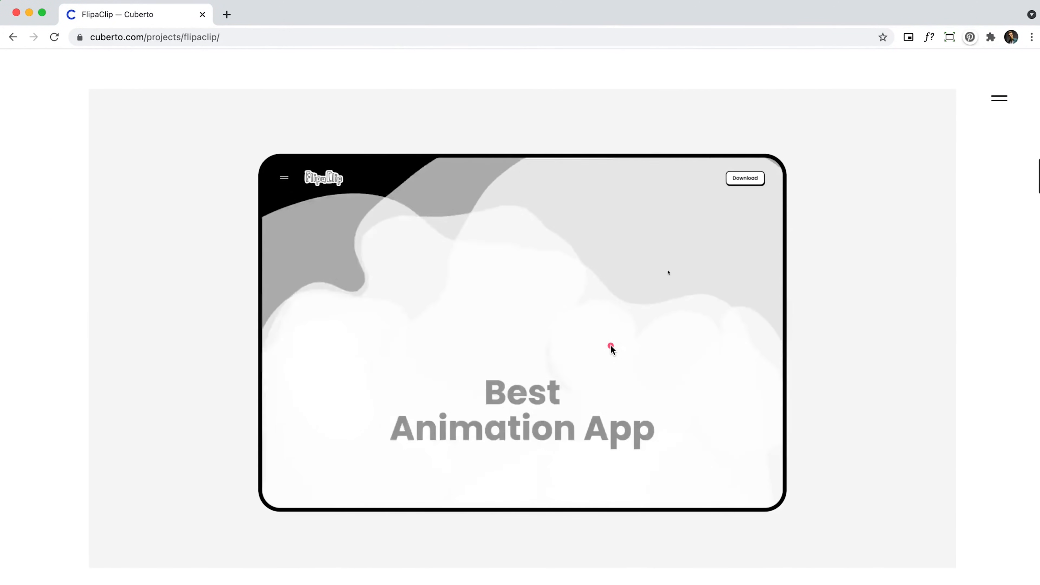
scroll(611, 347, "down", 8)
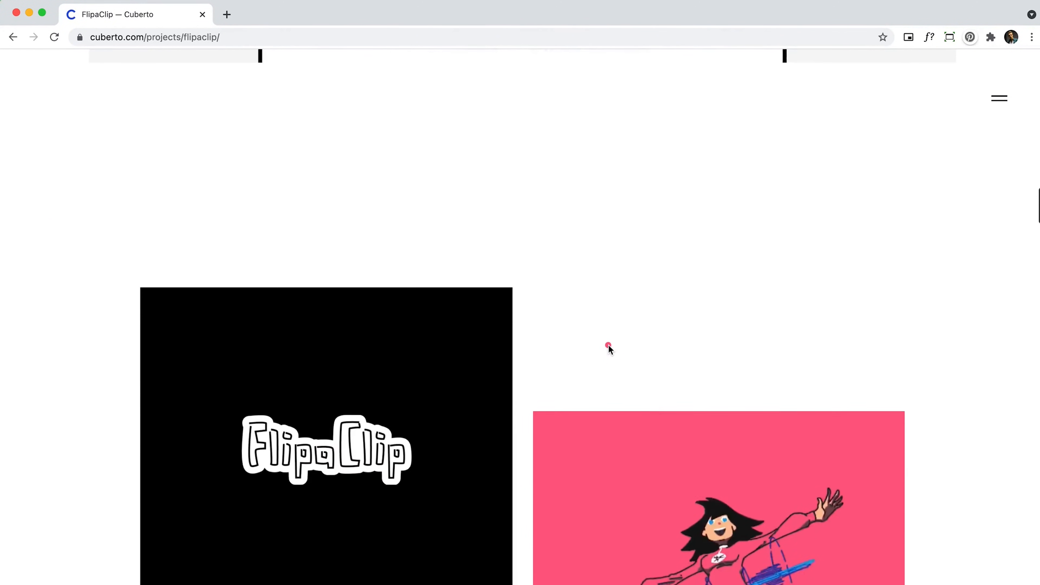
scroll(609, 348, "down", 6)
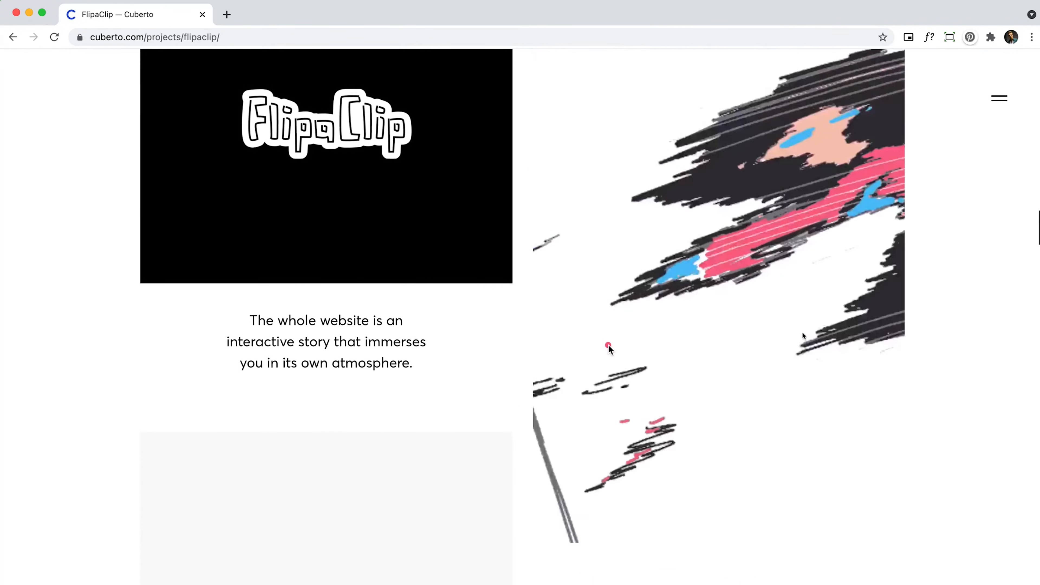
scroll(609, 348, "down", 8)
scroll(608, 349, "down", 12)
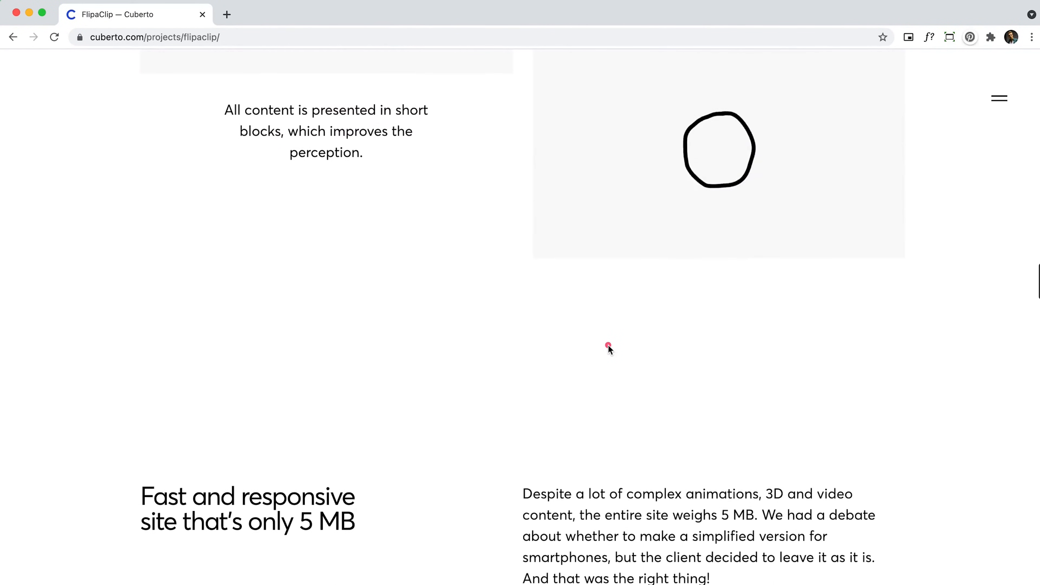
scroll(609, 349, "down", 10)
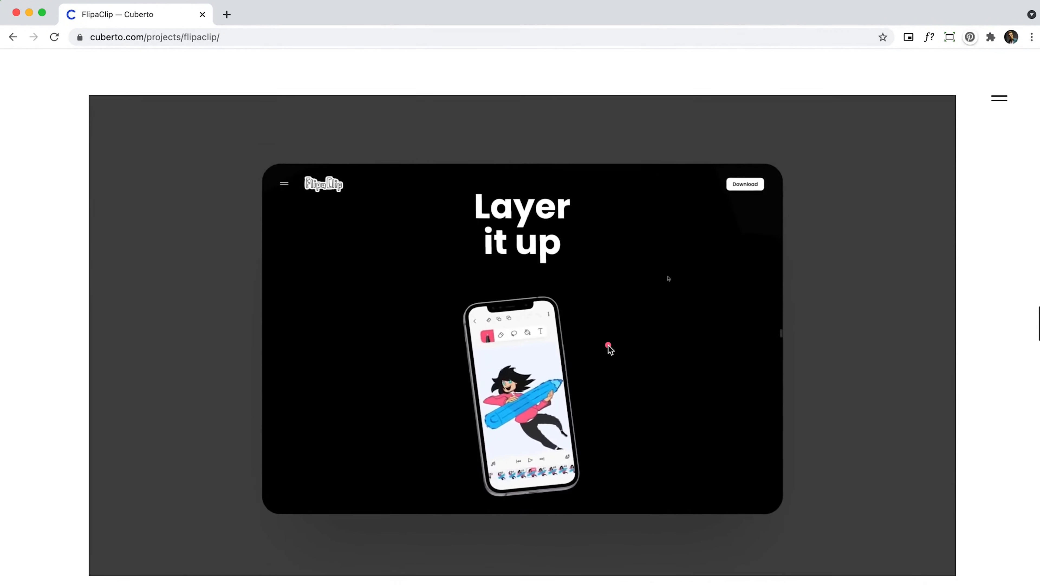
scroll(610, 350, "down", 10)
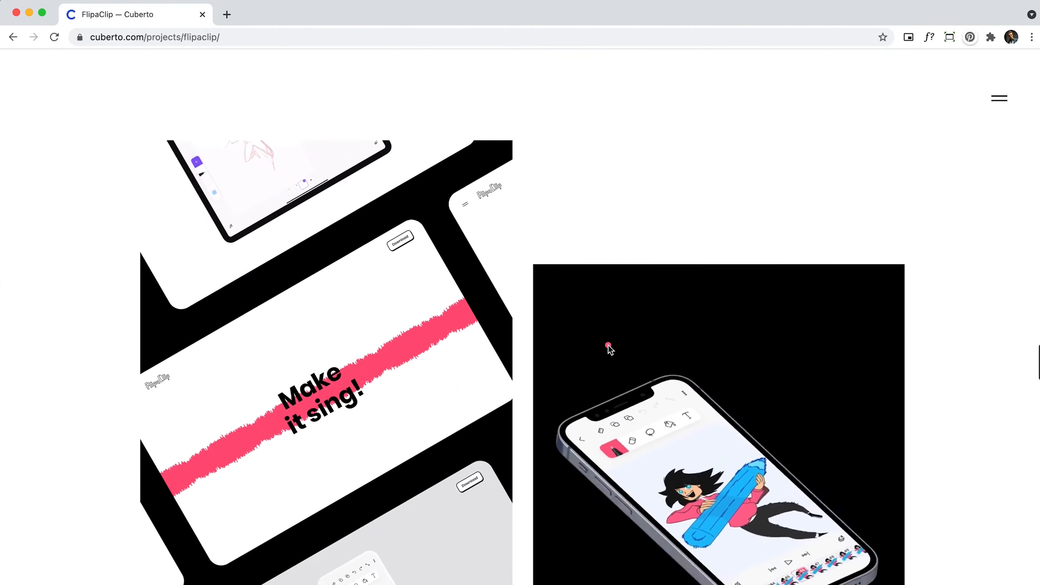
scroll(609, 349, "down", 12)
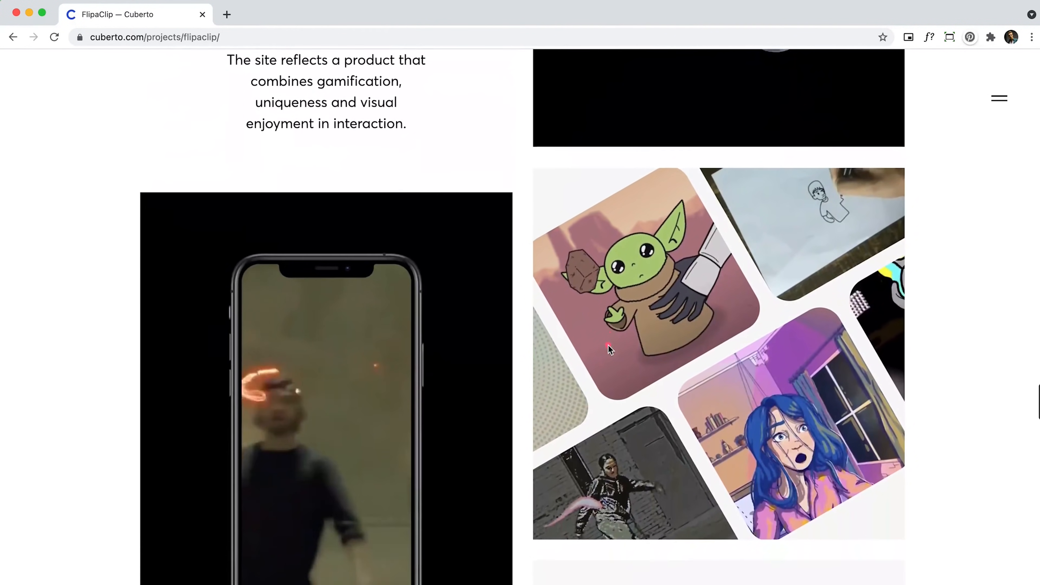
scroll(608, 348, "down", 10)
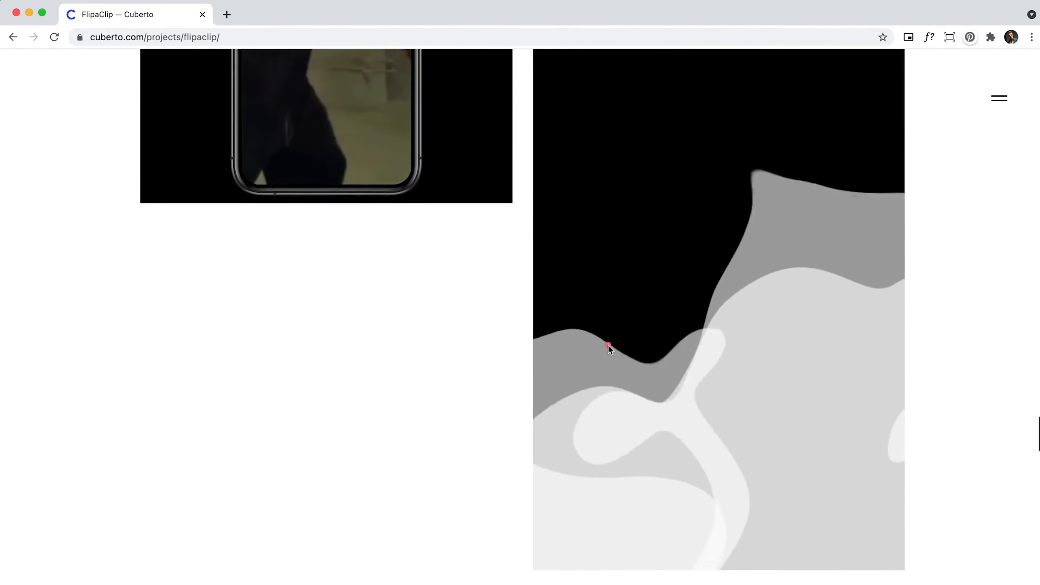
scroll(608, 348, "down", 10)
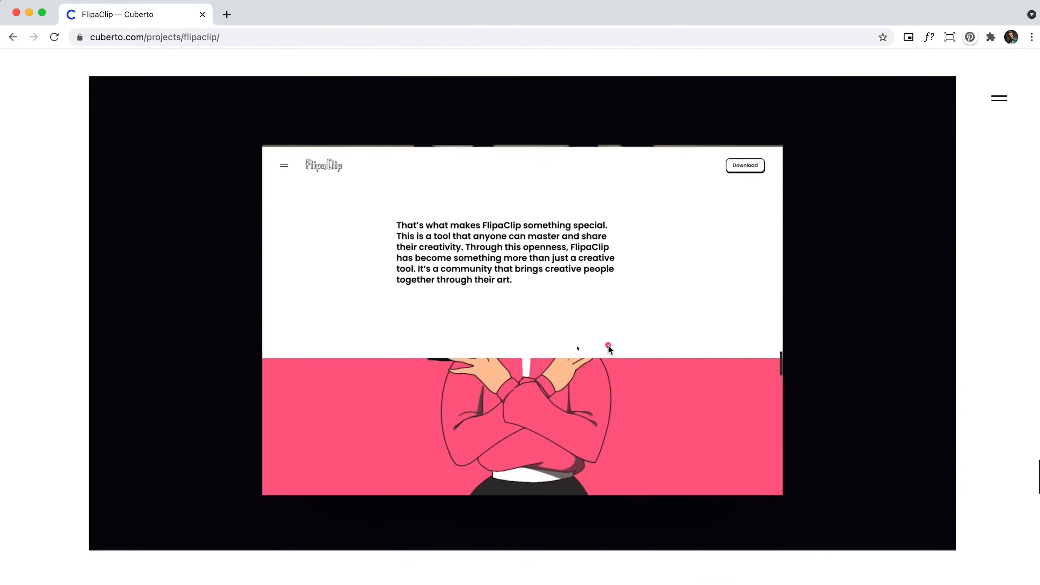
scroll(609, 349, "down", 10)
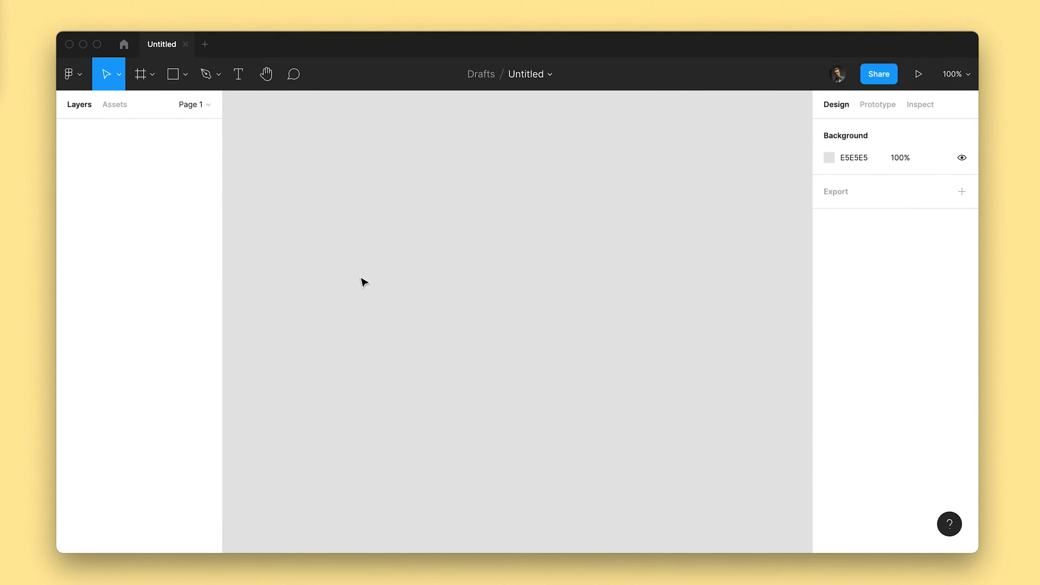
In Figma, create an iPhone 11 Pro / X frame and add the text "New Events" in its upper part
key("f")
left_click(824, 201)
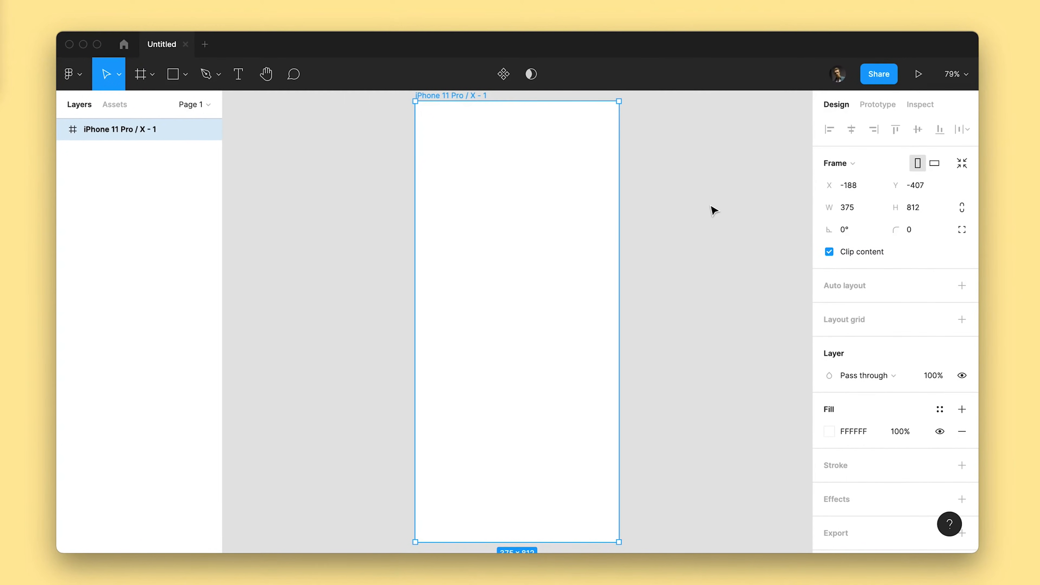
left_click(464, 166)
type("N")
key("Escape")
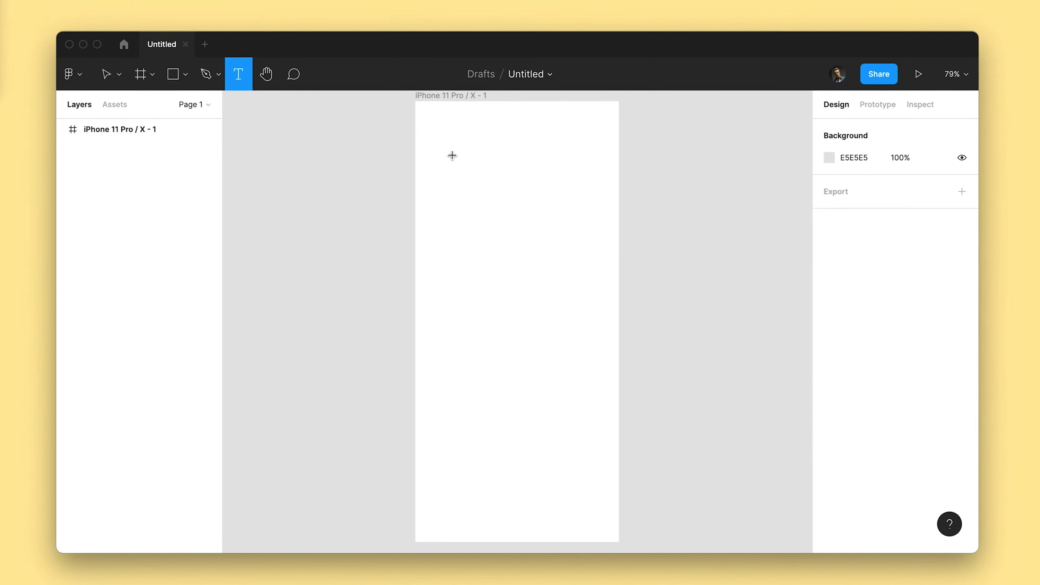
left_click(452, 156)
type("N")
key("Escape")
key("Escape")
Set the "New Events" heading's font size to 30 and place it near the frame's left margin
left_click(912, 453)
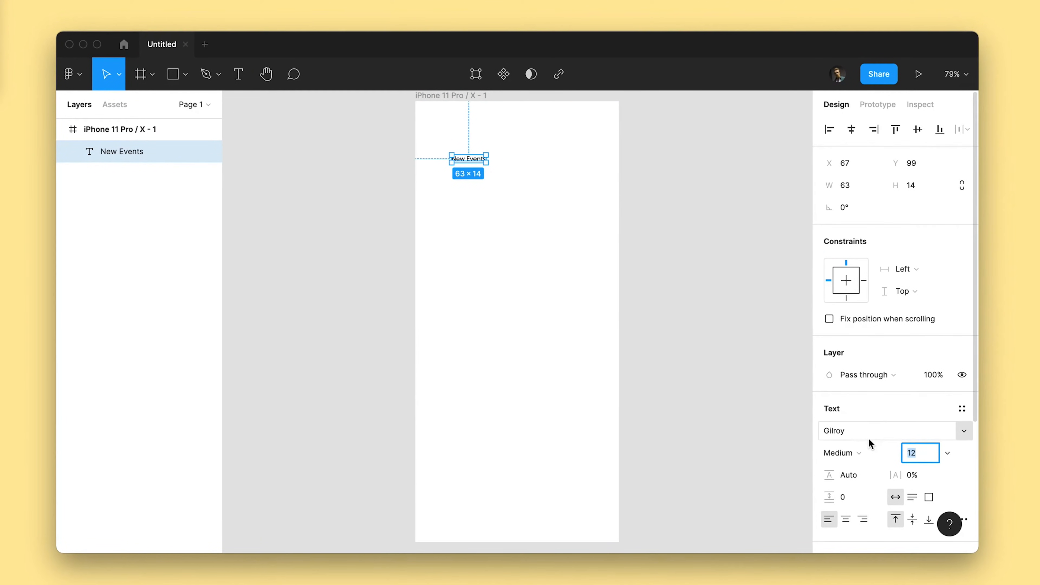
key("Return")
left_click_drag(495, 172, 487, 177)
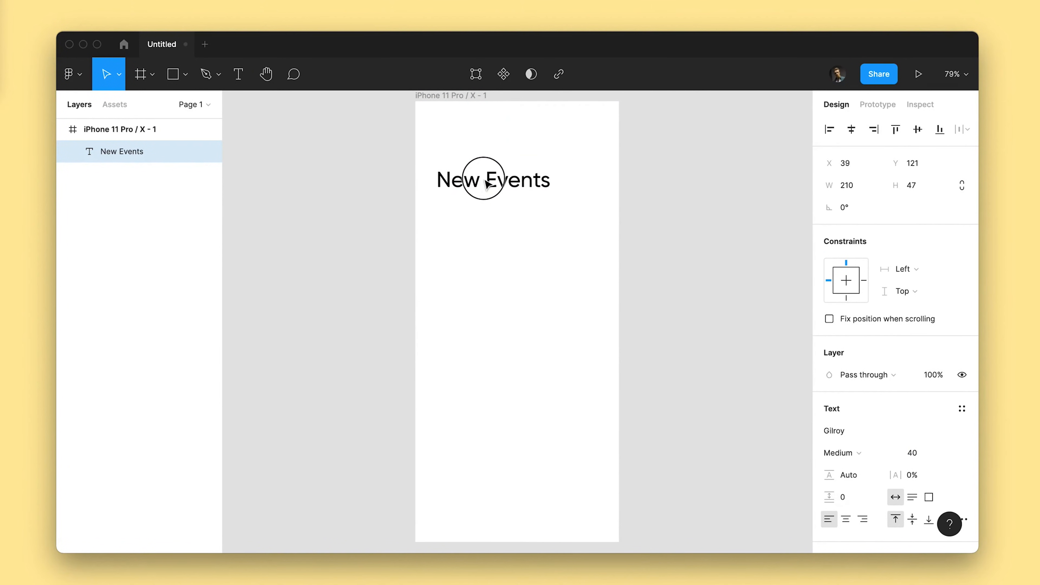
type("30")
key("Return")
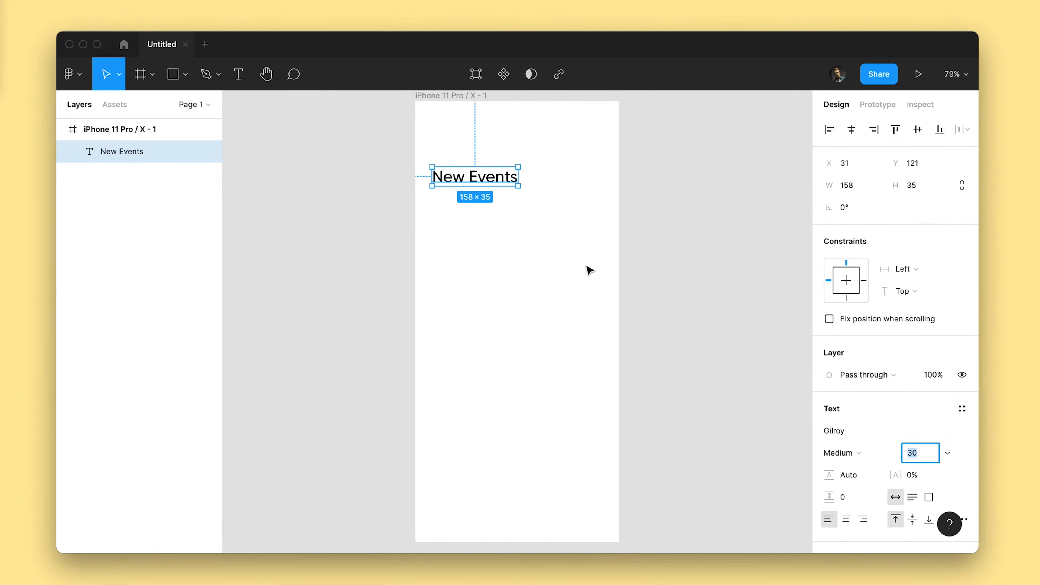
Draw a grey card rectangle nearly as wide as the frame below the "New Events" heading
key("r")
left_click_drag(430, 200, 609, 311)
left_click_drag(562, 280, 560, 285)
Copy the heading into the card as a "Skiing" title and add a smaller "8 people" line beneath it
left_click_drag(480, 182, 497, 232)
key("super+x")
left_click(497, 231)
key("super+v")
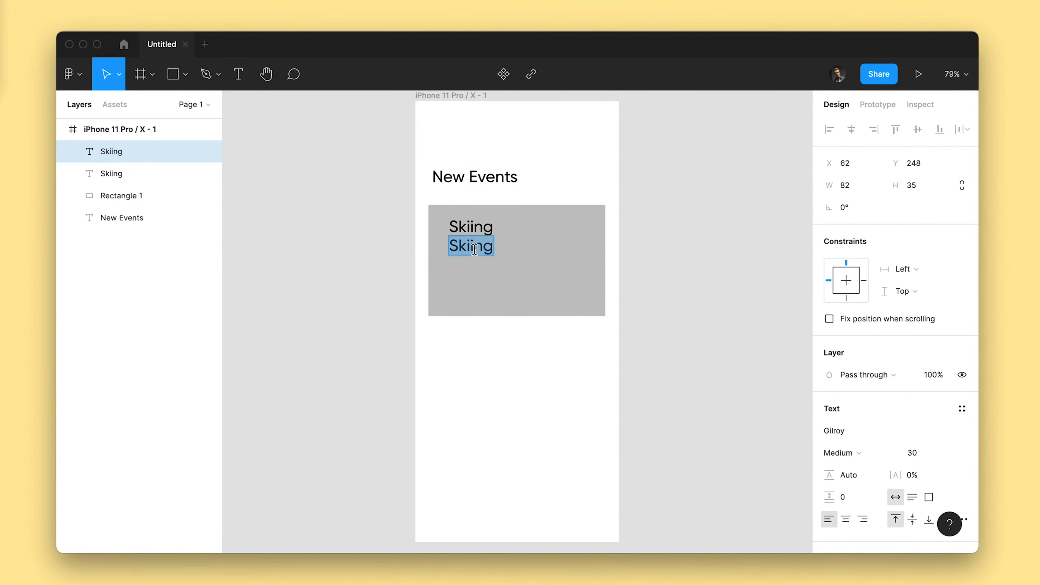
Draw a white circle about 37 × 37 below "8 people" and give it an outside stroke of 4
key("o")
left_click_drag(451, 262, 472, 283)
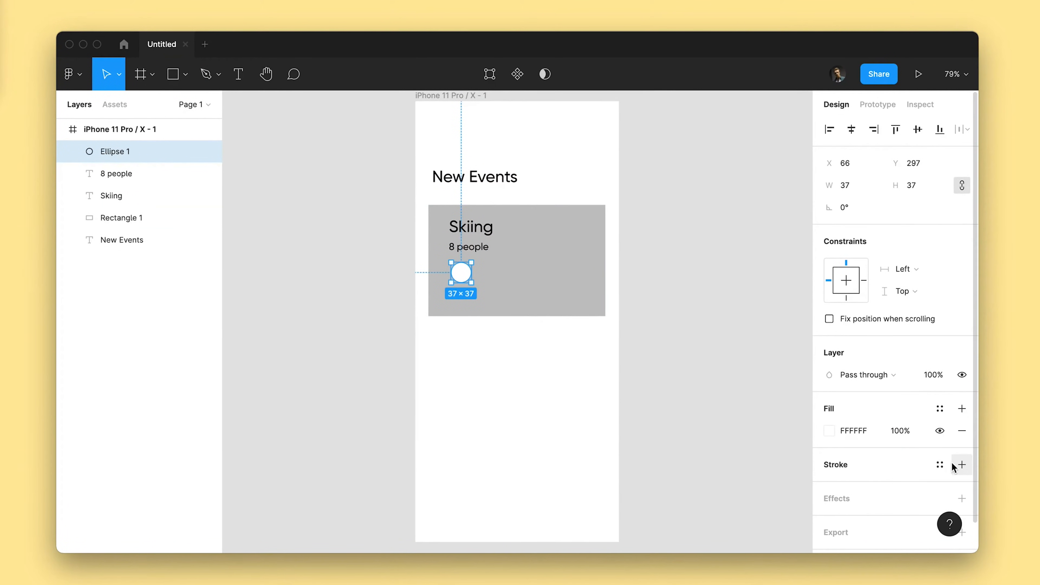
left_click(962, 464)
left_click(907, 509)
left_click(906, 528)
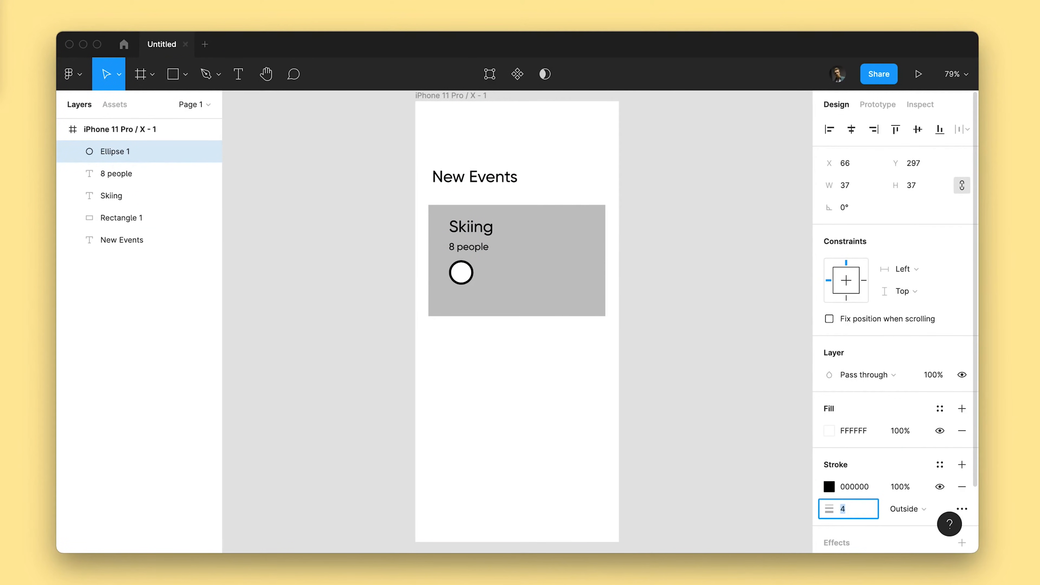
Match the circle's stroke to the card's grey and duplicate the circle into an overlapping row of three
left_click(829, 487)
left_click(665, 399)
left_click(518, 295)
left_click_drag(463, 272, 474, 272)
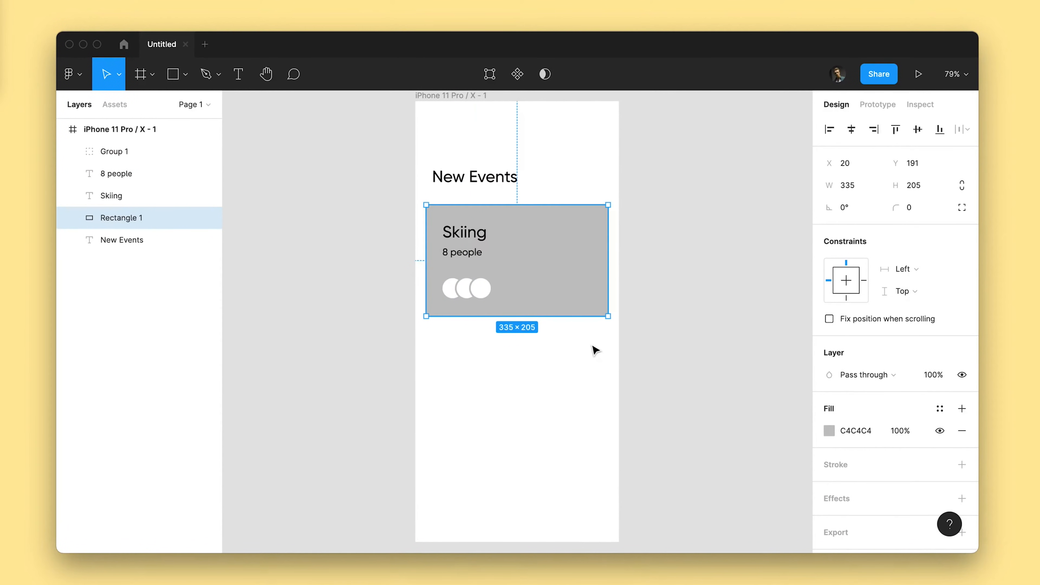
Copy the "8 people" text to the card's upper-right area and change it to "Oct 27"
left_click(568, 357)
left_click(467, 257)
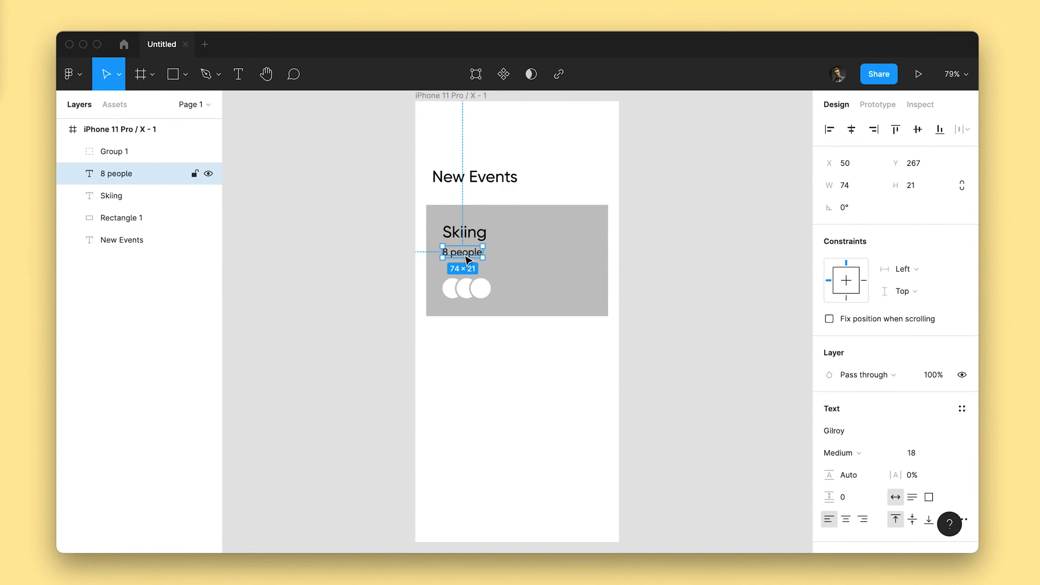
left_click_drag(467, 259, 571, 242)
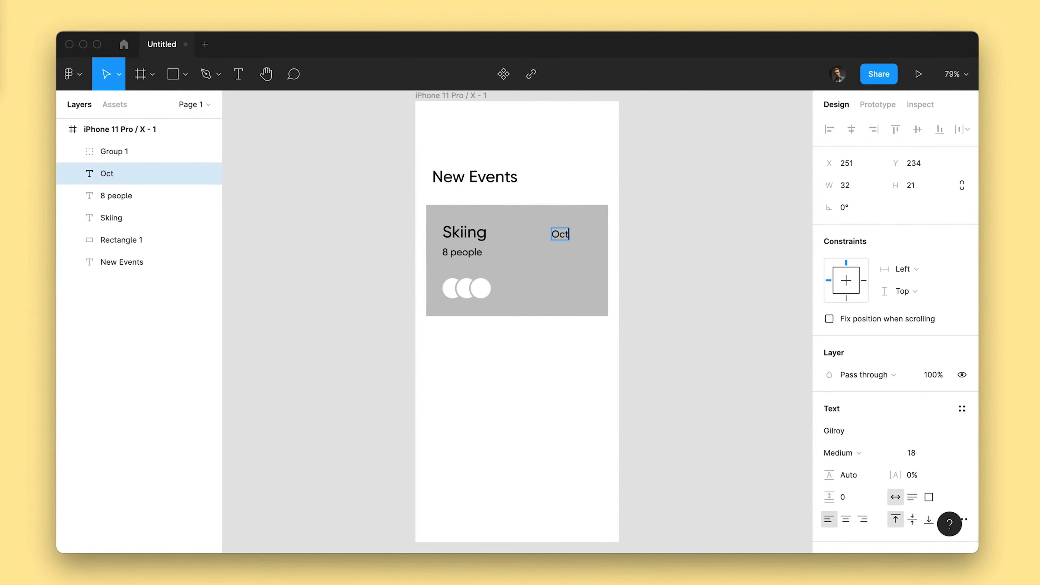
Draw a square about 72 × 72 in the card's lower-right corner and fill it with the frame's white
key("r")
left_click_drag(557, 271, 592, 307)
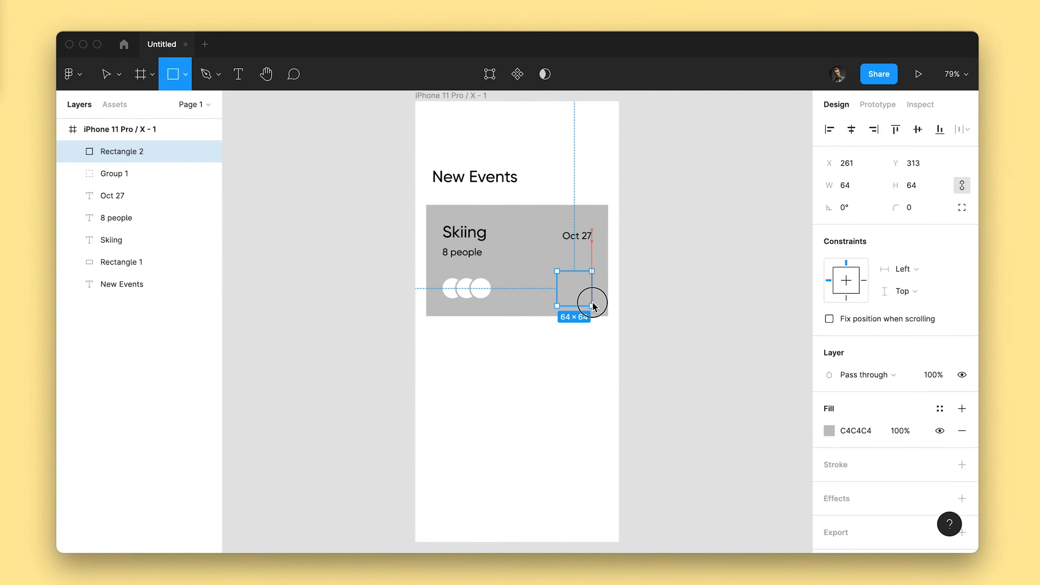
key("i")
left_click(544, 182)
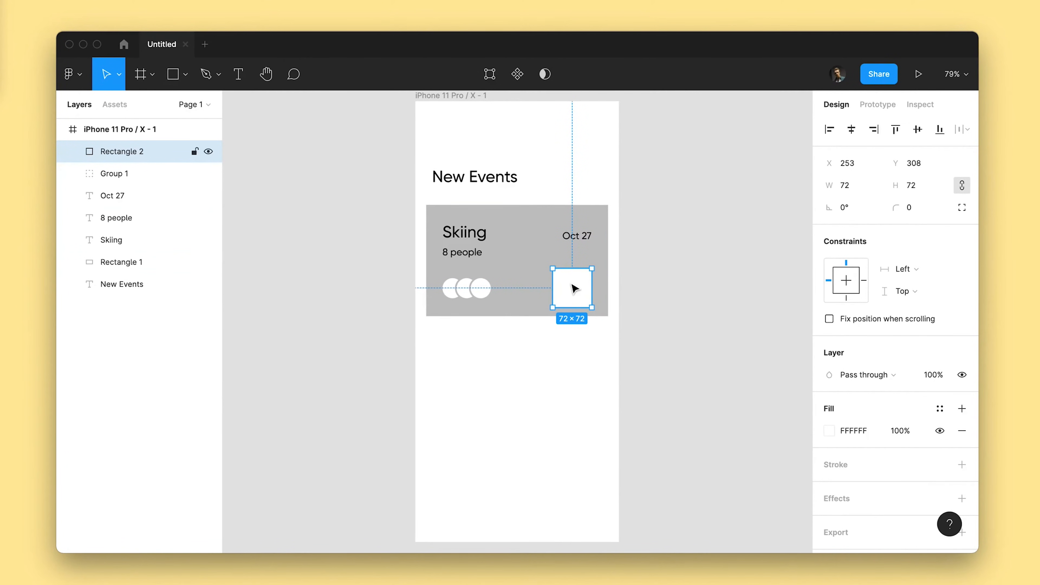
Copy the "8 people" text in front of the white square, change it to "Join" and centre it on the square
left_click(462, 254)
left_click_drag(461, 254, 562, 290)
left_click_drag(175, 223, 181, 143)
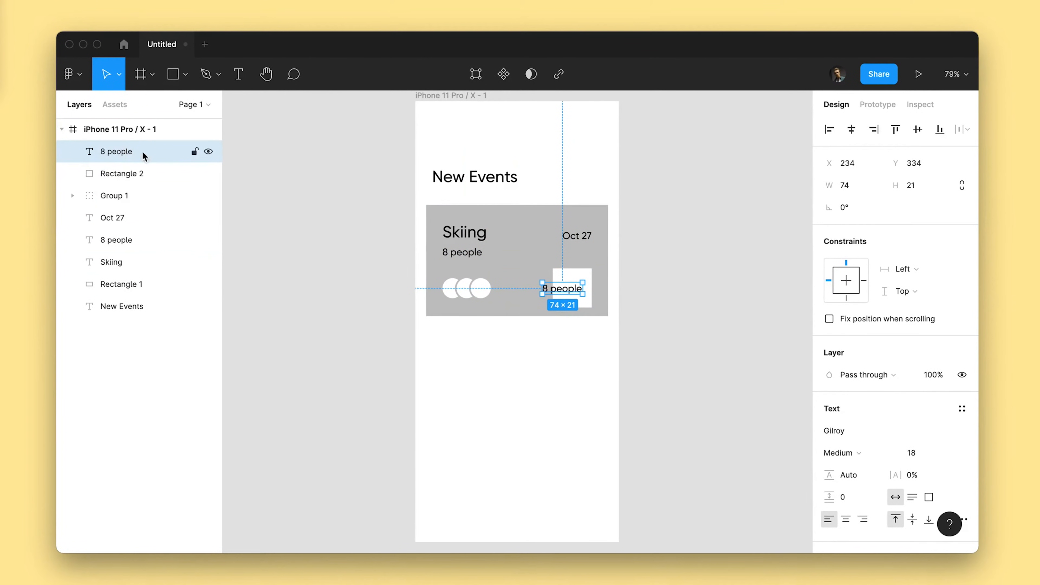
key("Return")
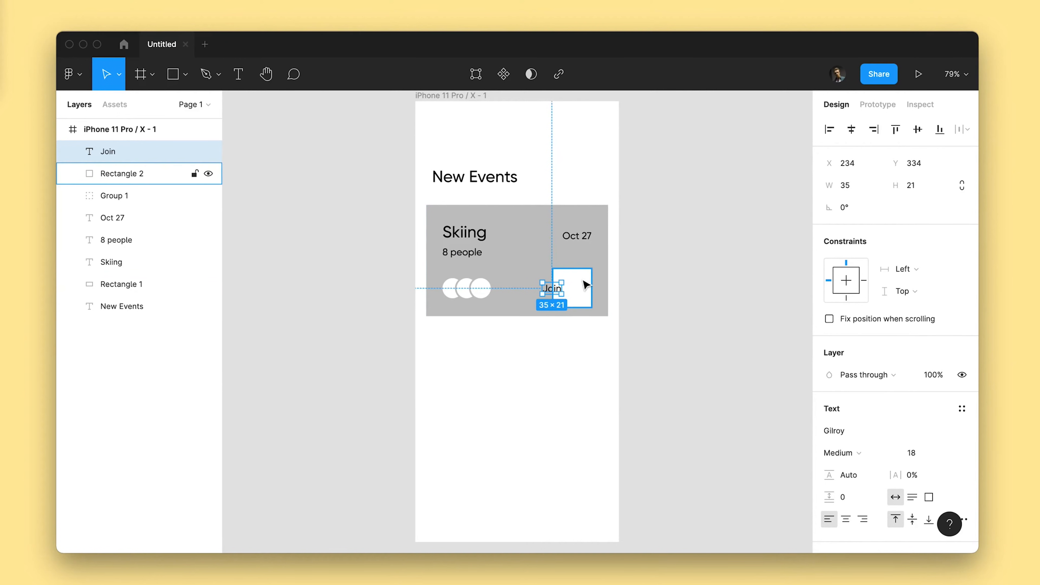
left_click(587, 286, "shift")
left_click(854, 131)
Duplicate the complete Skiing card twice down the frame to form a stack of three cards
left_click_drag(535, 242, 538, 376)
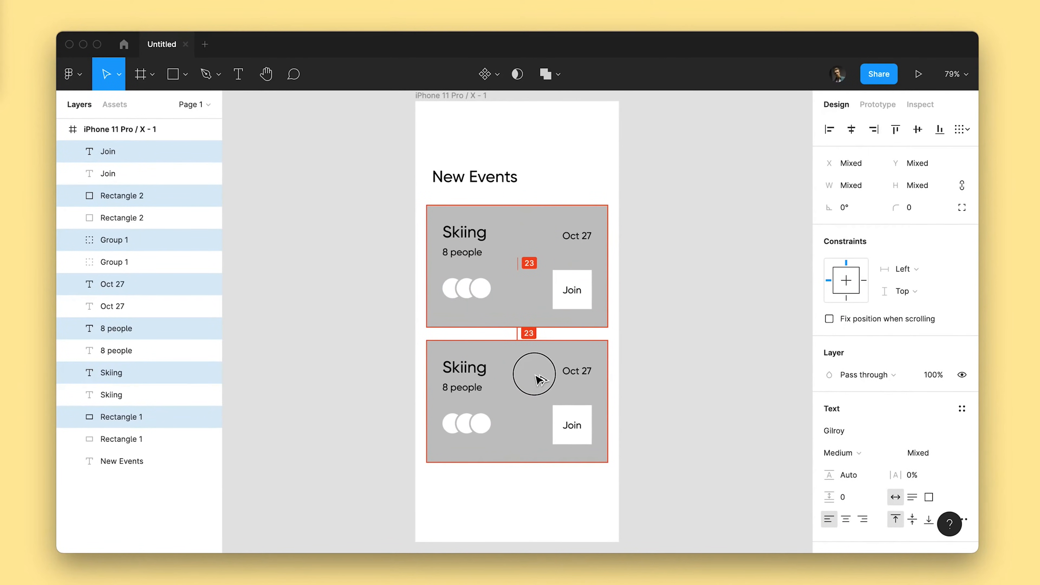
key("super+d")
scroll(561, 403, "down", 2)
key("alt")
left_click(643, 386)
Draw a full-width bar about 375 × 89 along the frame's bottom edge and fill it white
key("r")
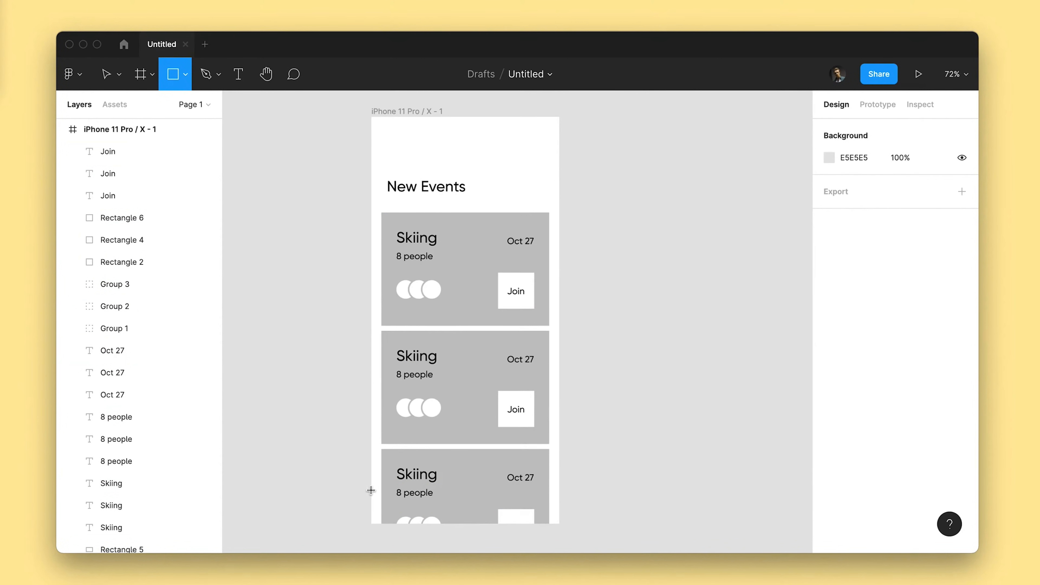
left_click_drag(372, 488, 559, 524)
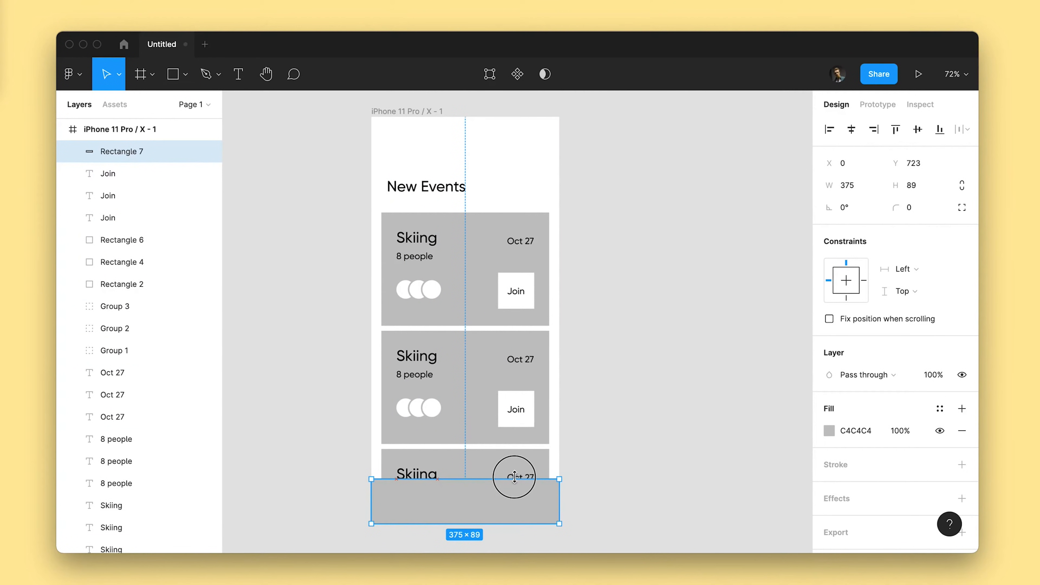
key("i")
left_click(556, 457)
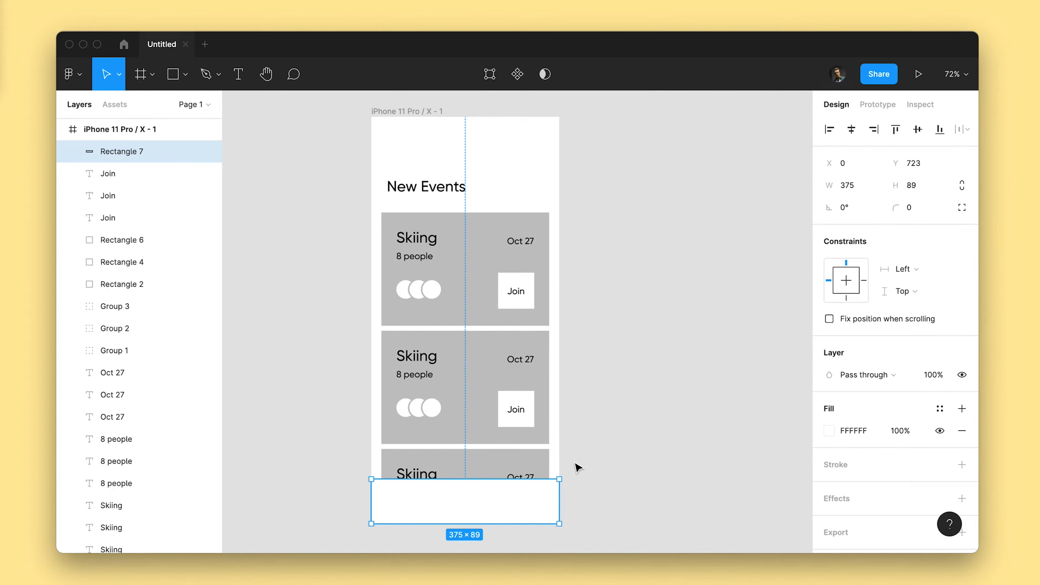
Draw a grey circle about 59 × 59 near the middle of the white bottom bar
left_click(577, 467)
key("o")
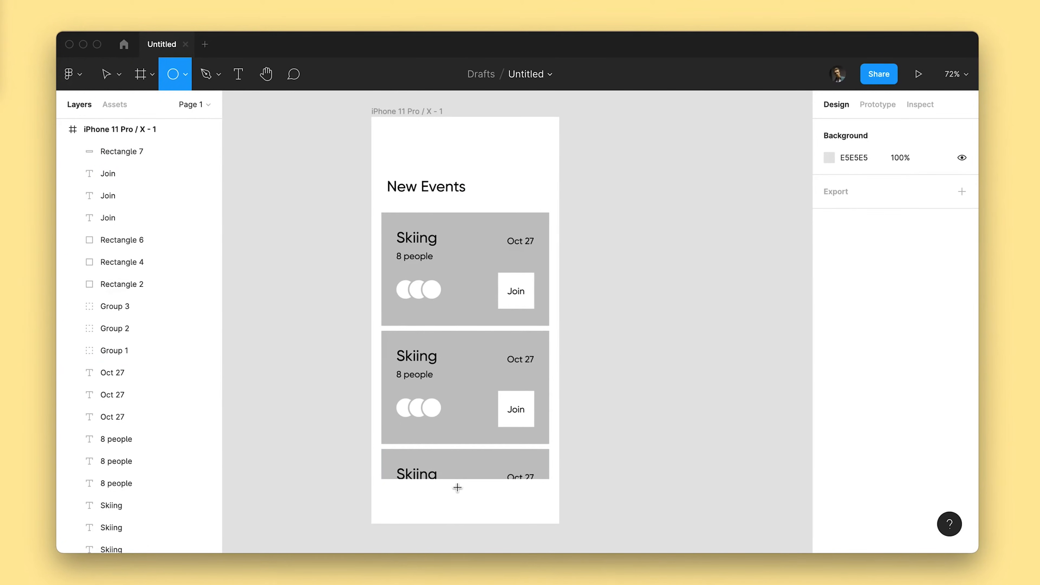
left_click_drag(457, 488, 485, 513)
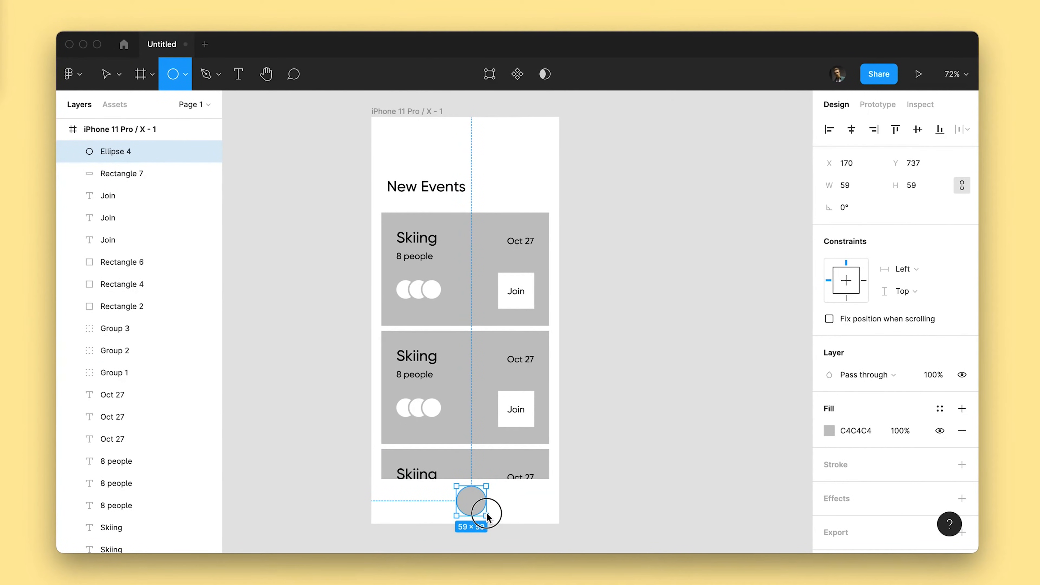
Centre the grey circle horizontally in the bottom bar and draw a plus sign about 22 × 22 on it
left_click(852, 129)
left_click(466, 495)
left_click(466, 505)
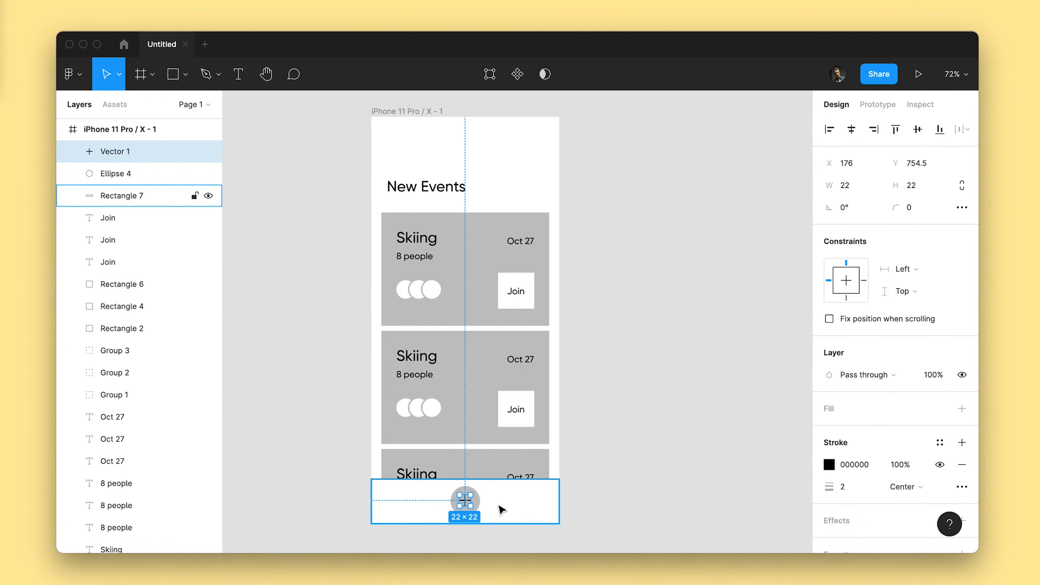
Add a grey circle about 35 × 35 on each side of the plus button and lower the opacity of both
key("o")
left_click_drag(503, 495, 422, 509)
left_click(515, 501, "shift")
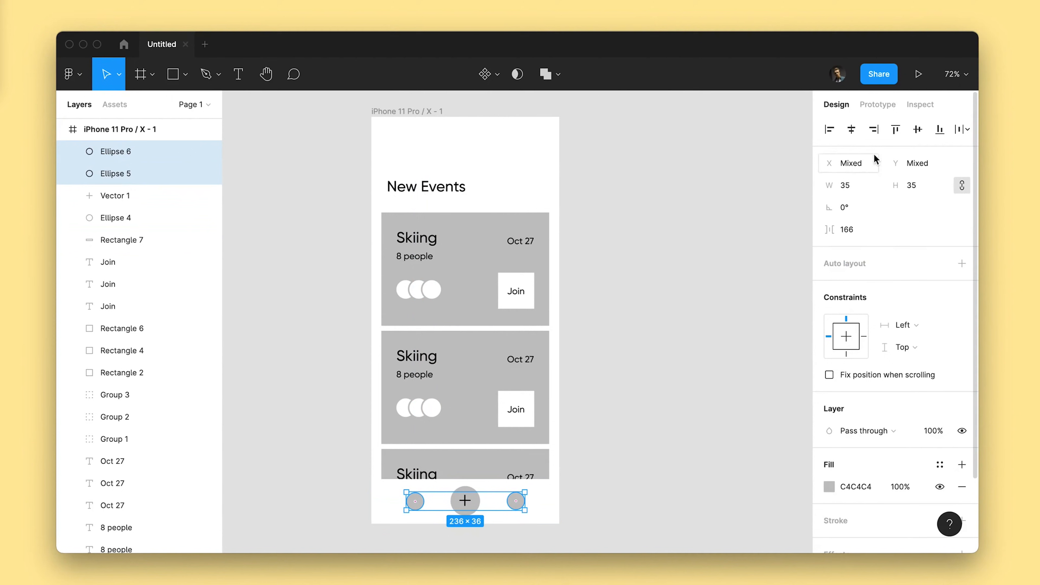
key("3")
key("Escape")
Duplicate the events frame beside the original and reduce the copy to an "Event Name" heading with "Description" beneath it
left_click_drag(413, 111, 634, 111, "alt")
left_click_drag(572, 177, 446, 178)
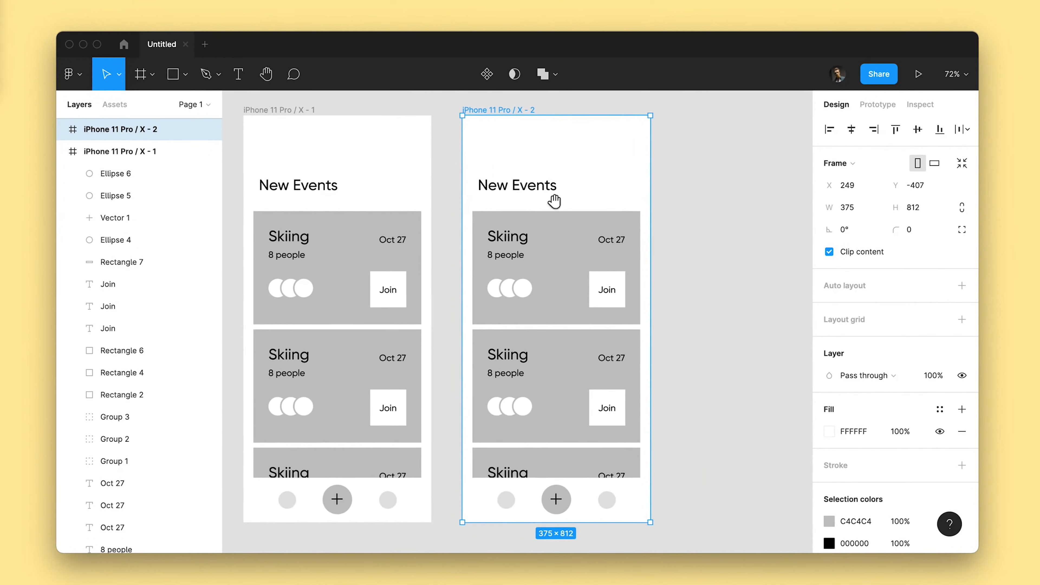
left_click(709, 271)
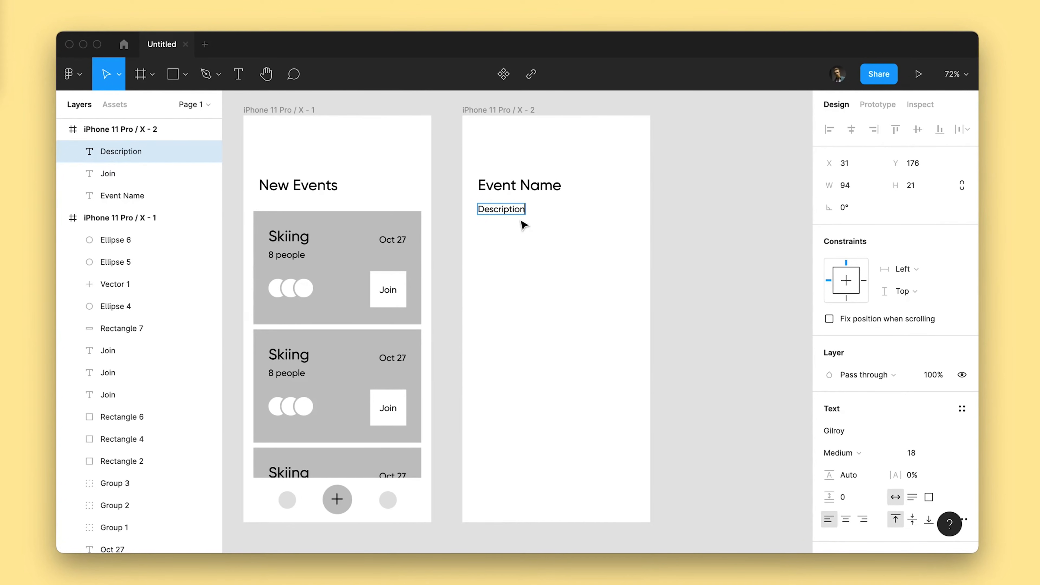
left_click(532, 240)
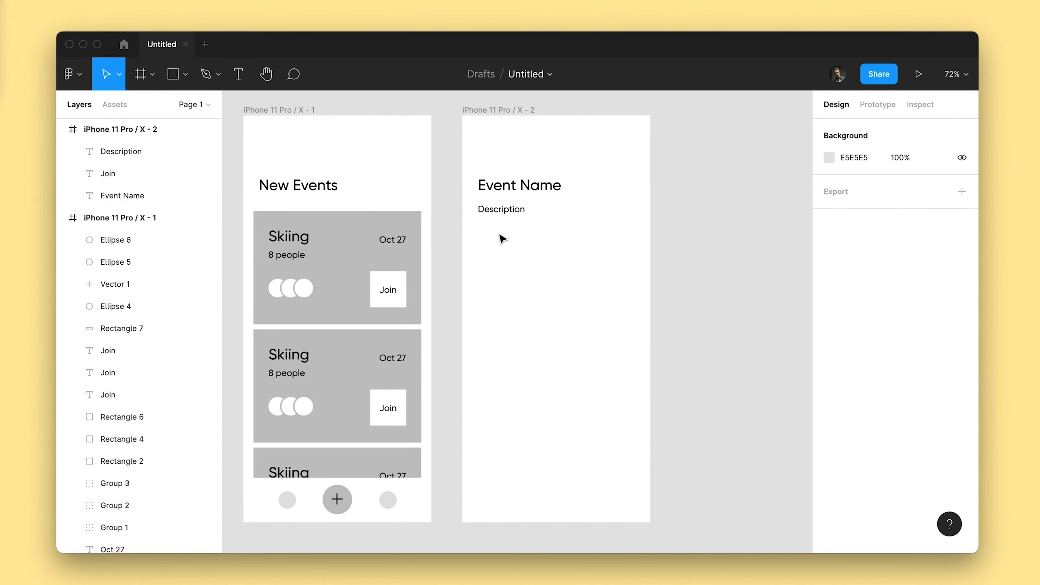
Copy the grey 335 × 226 card background from the first frame to below "Description" and centre it horizontally
key("v")
left_click_drag(356, 230, 574, 241, "alt")
left_click(852, 133)
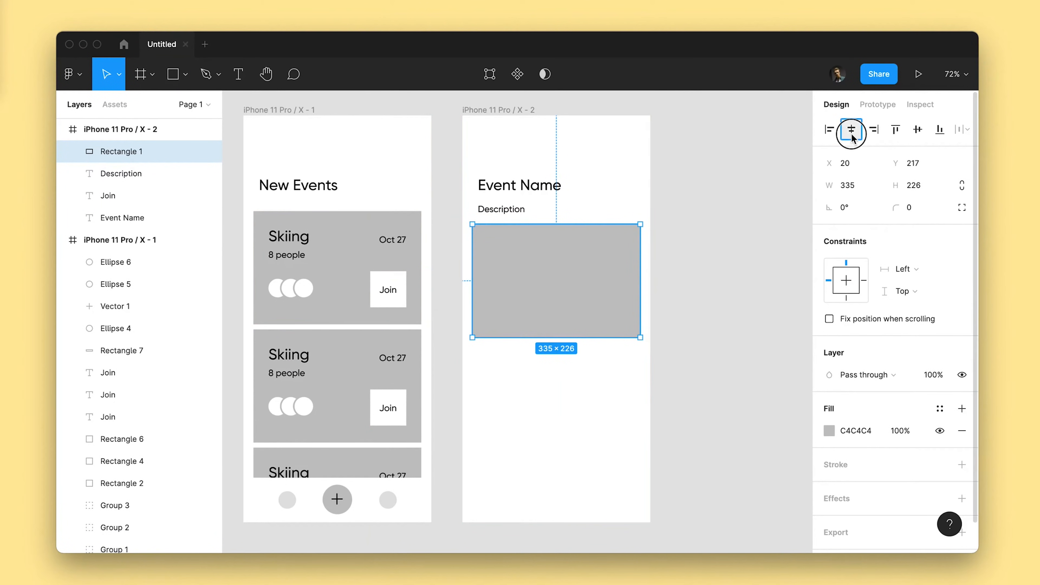
Copy the "Event Name" heading onto the grey card, change it to "Invite Friends" and centre it near the card's upper edge
left_click_drag(548, 192, 570, 266, "alt")
key("super+x")
left_click(569, 265)
key("super+v")
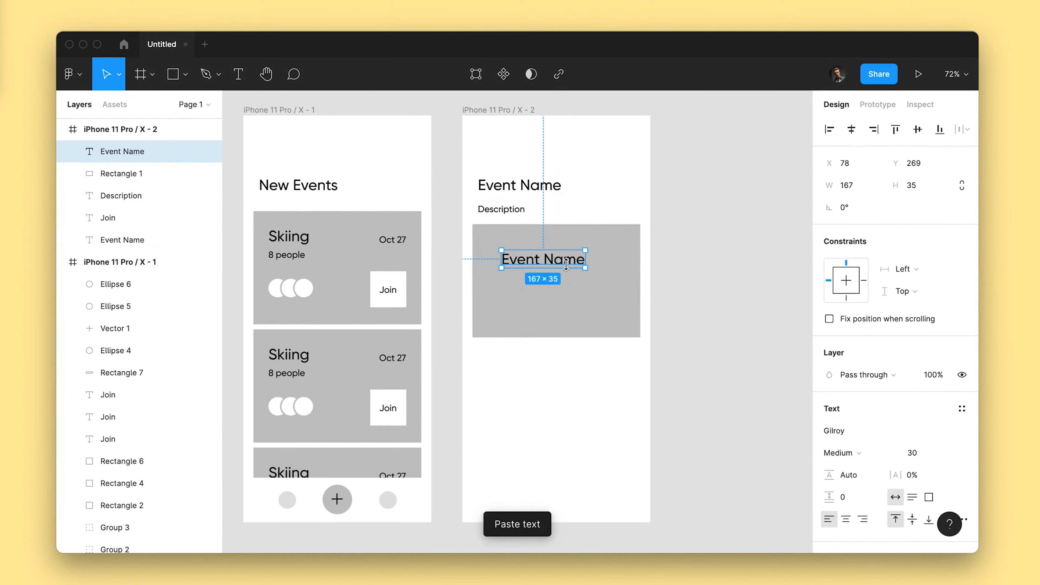
type("vite Friends")
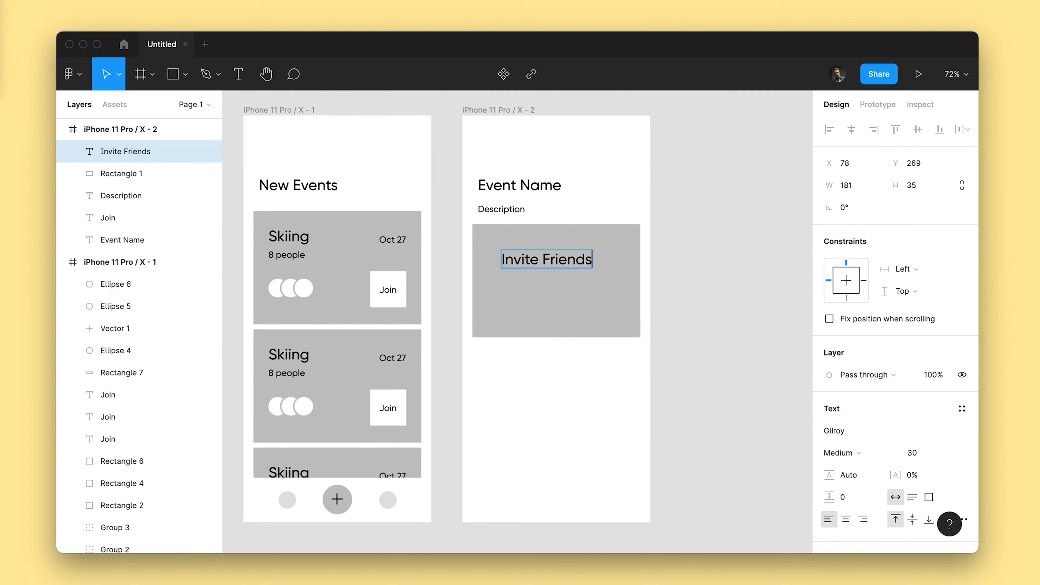
key("Escape")
left_click_drag(566, 264, 576, 266)
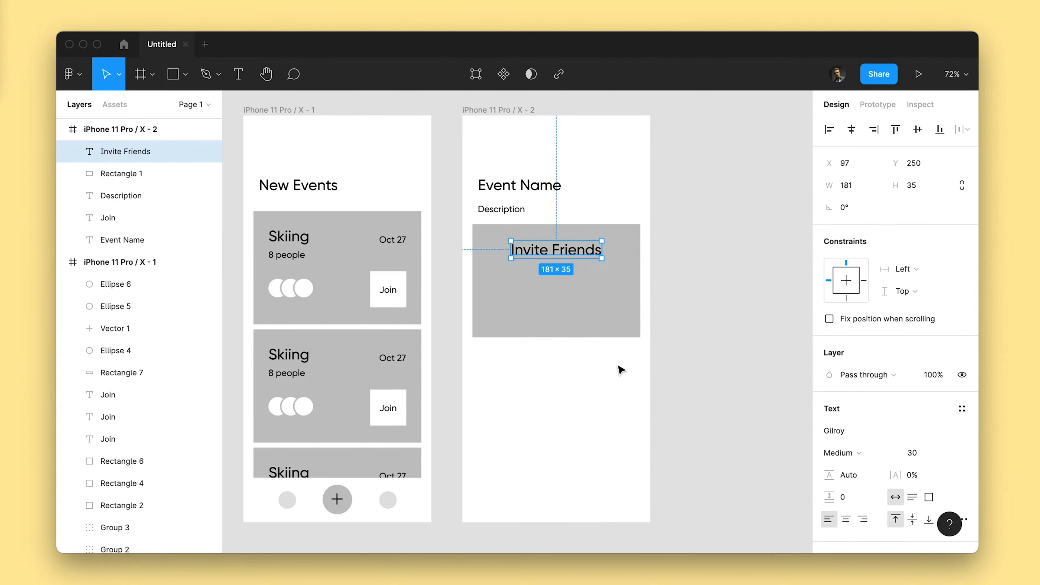
Copy the plus button onto the lower edge of the Invite Friends card and fill its circle with 5E5E5E
left_click(343, 507)
left_click(338, 500, "shift")
left_click_drag(338, 501, 553, 339, "alt")
left_click(579, 360)
left_click(558, 346)
left_click(830, 431)
left_click_drag(727, 340, 639, 322)
left_click(575, 372)
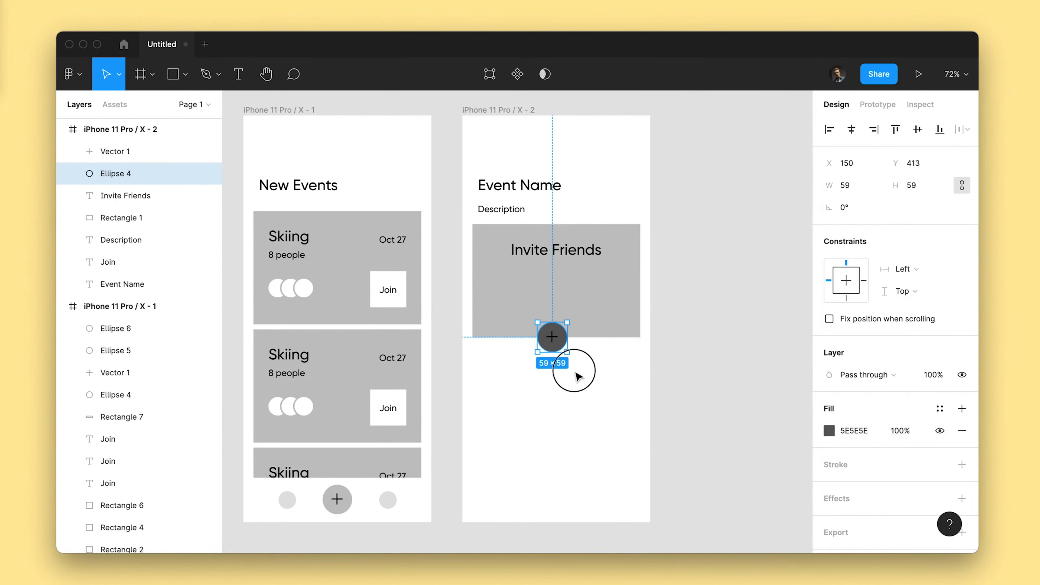
Copy the Description text below the card as "Price" and add a centred "$200" at size 40 beneath it
left_click_drag(489, 217, 550, 414, "alt")
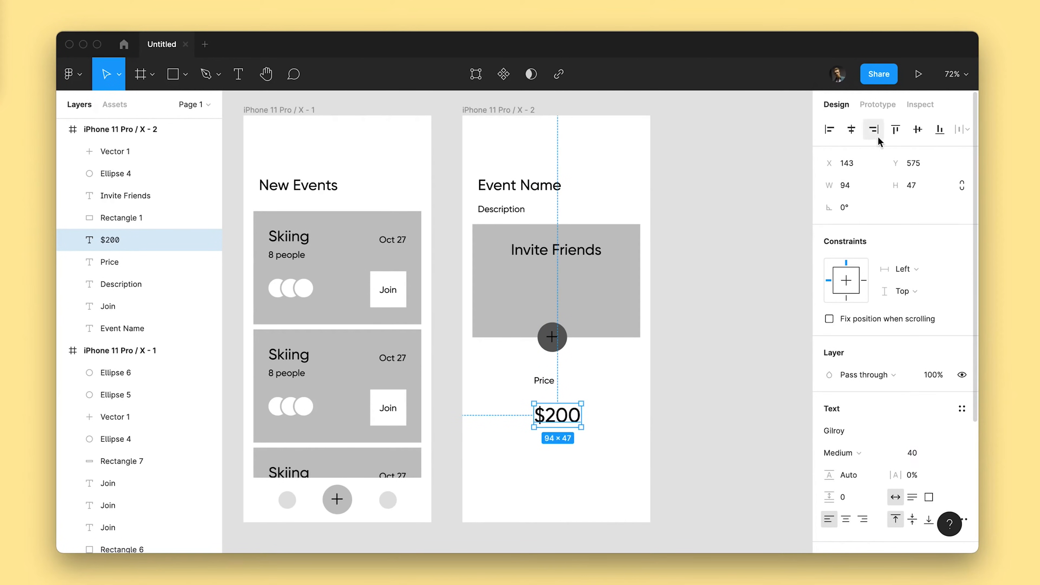
left_click(589, 448)
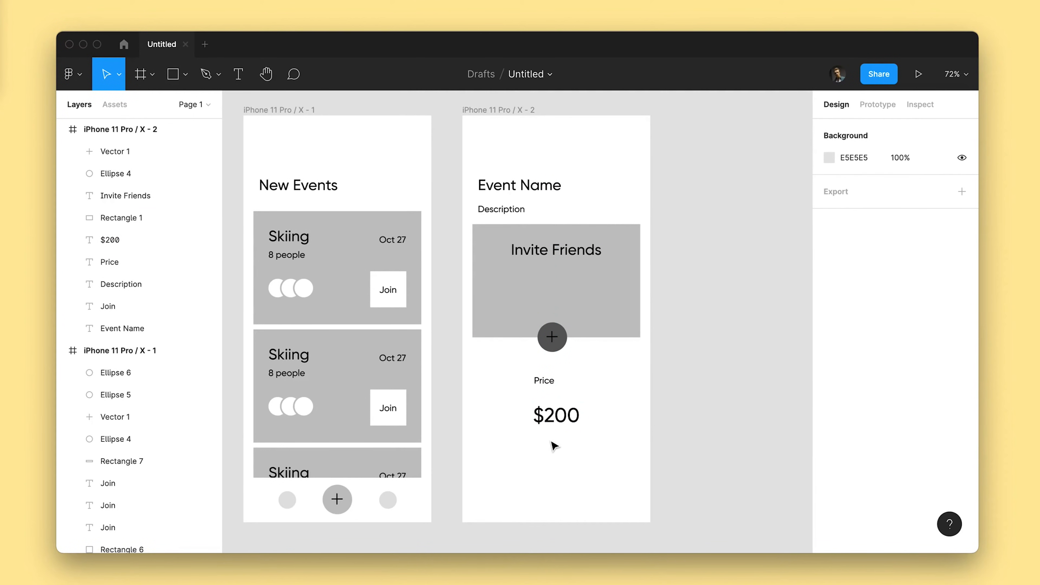
Draw a thin grey vertical tick 1 × 58 centred beneath "$200"
key("r")
left_click_drag(543, 436, 546, 465)
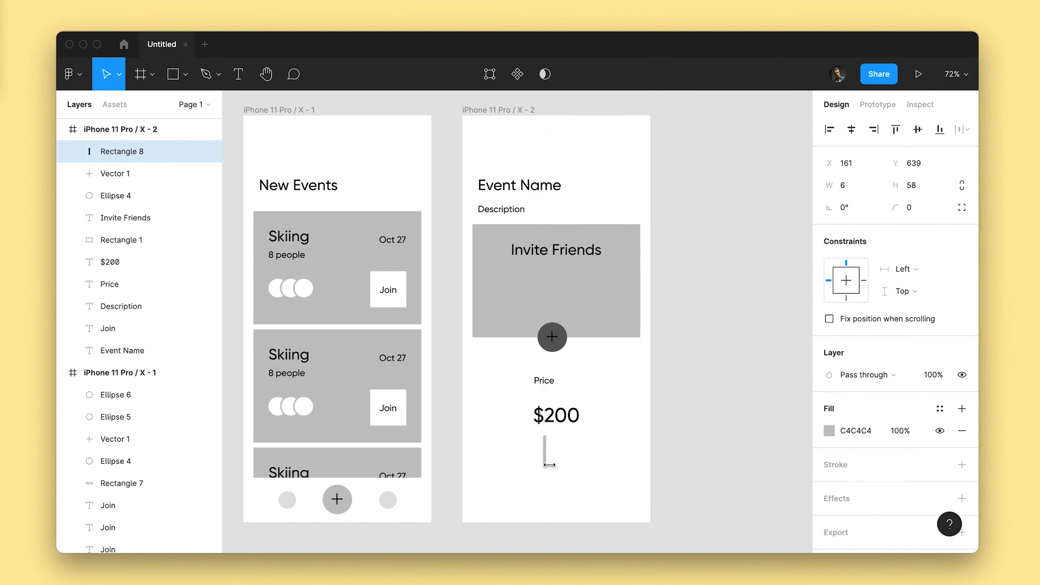
key("super+d")
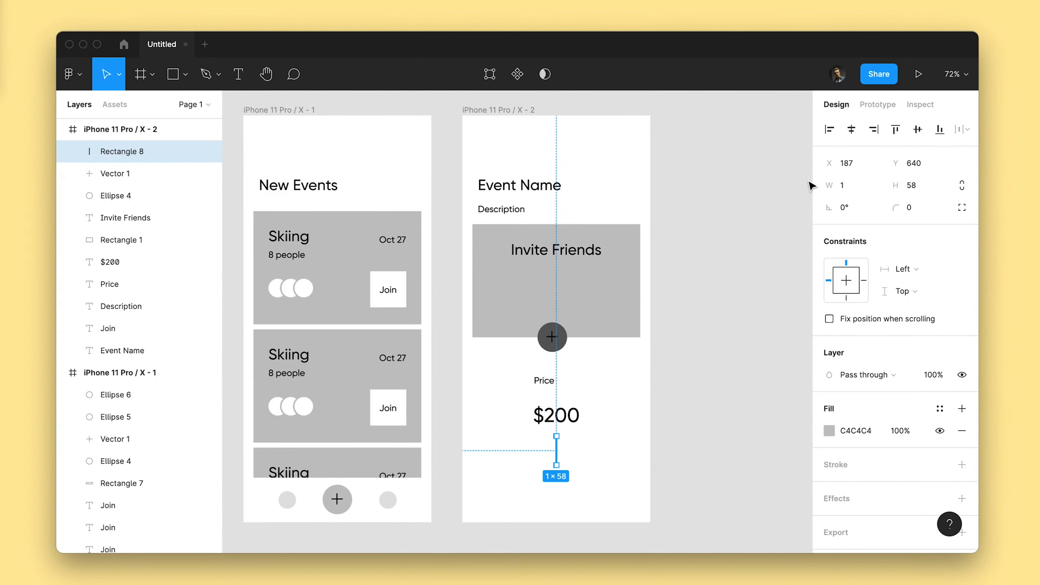
key("super+z")
Duplicate the tick repeatedly at gaps of 20 into a row of 22 and shift the row across the frame's width
left_click_drag(557, 450, 573, 455)
key("super+d")
key("super+d")
key("super+d")
key("super+d")
key("super+d")
key("super+d")
key("super+d")
key("super+d")
key("super+d")
key("super+d")
key("super+d")
key("super+d")
key("super+d")
key("super+d")
key("super+d")
key("super+d")
key("super+d")
key("super+d")
key("super+d")
key("super+d")
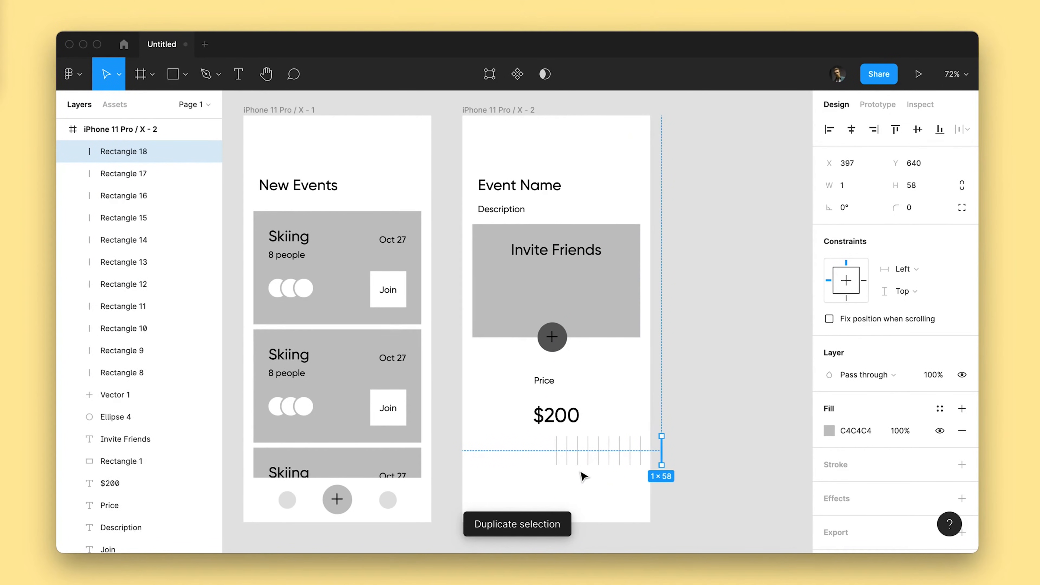
left_click_drag(531, 444, 790, 479)
left_click_drag(621, 459, 545, 461)
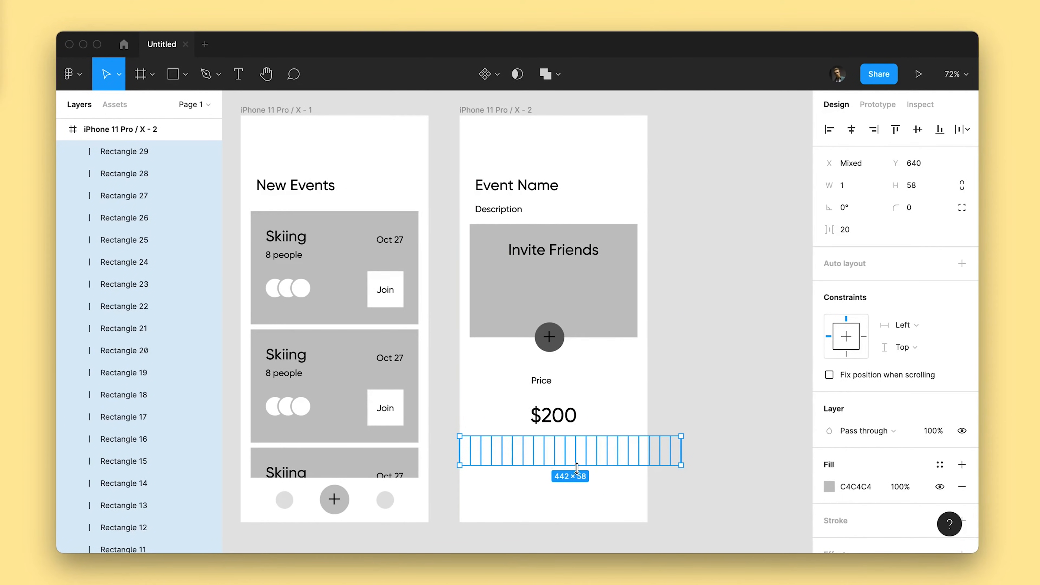
Shorten the ticks into a ruler pattern with a tall centre tick, a medium tick on each side and short ones between
left_click(557, 458)
left_click(553, 455)
left_click_drag(711, 432, 454, 481)
left_click(562, 487)
left_click_drag(606, 468, 595, 465)
Draw a grey button about 211 × 68 below the ruler and centre a copy of the Price text on it, reading "Done"
key("r")
mouse_move(494, 479)
left_mouse_down()
mouse_move(599, 512)
mouse_move(572, 494)
left_mouse_up()
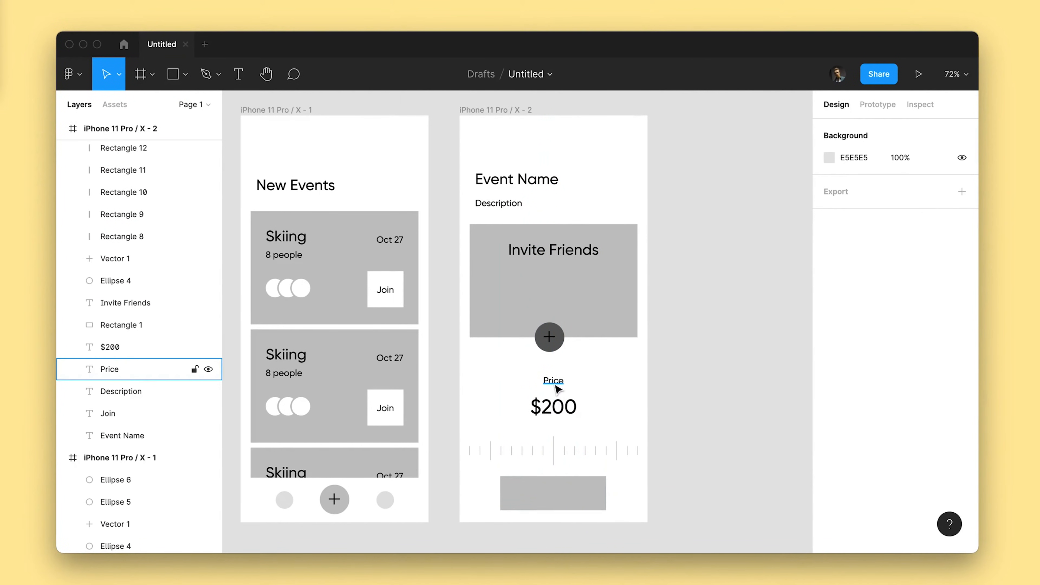
left_click_drag(554, 383, 555, 497)
key("super+x")
key("super+v")
double_click(555, 497)
type("Done")
key("Escape")
left_click(592, 506, "shift")
left_click(852, 130)
left_click(918, 129)
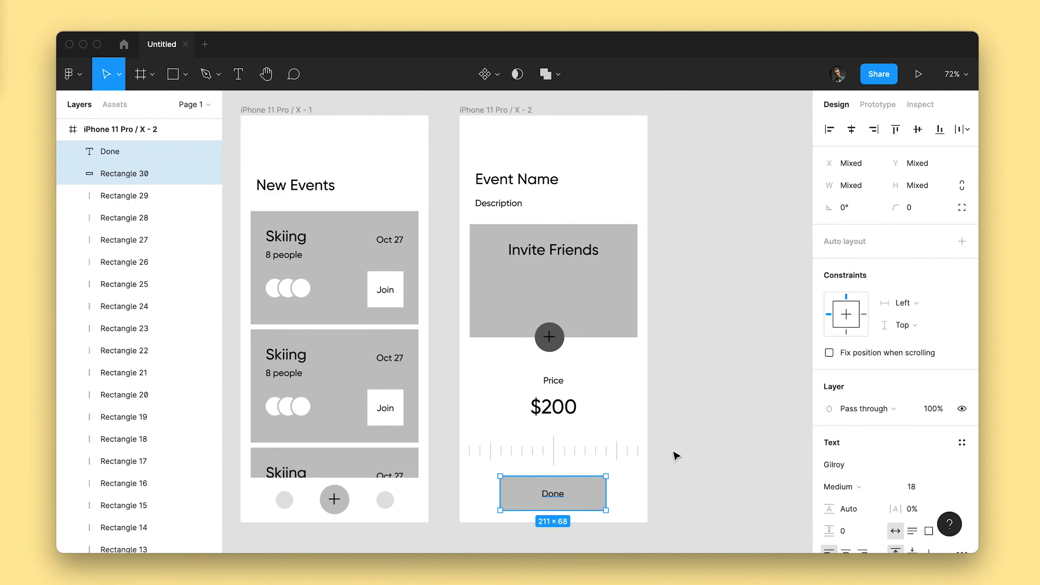
left_click(676, 456)
Draw a 375 × 742 rectangle over the second frame's lower part, send it to the back and fill it white
key("r")
left_click_drag(465, 154, 644, 526)
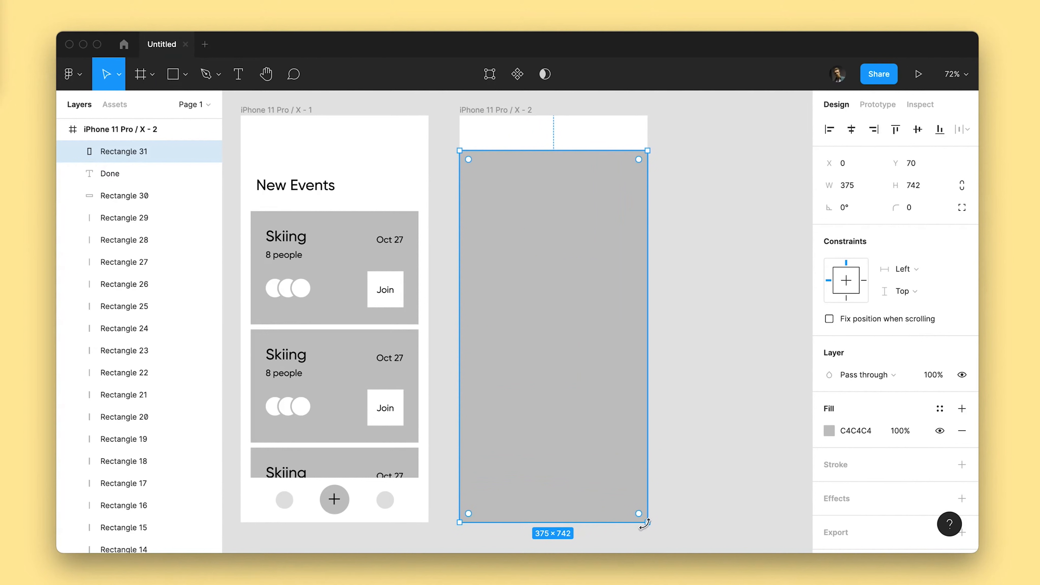
key("super+bracketleft")
key("super+bracketleft")
key("super+bracketleft")
key("super+bracketleft")
key("super+bracketleft")
key("super+bracketleft")
key("super+alt+bracketleft")
key("i")
left_click(582, 134)
Fill the second frame itself with the card grey C4C4C4 sampled from the first frame
left_click(514, 111)
key("i")
left_click(391, 215)
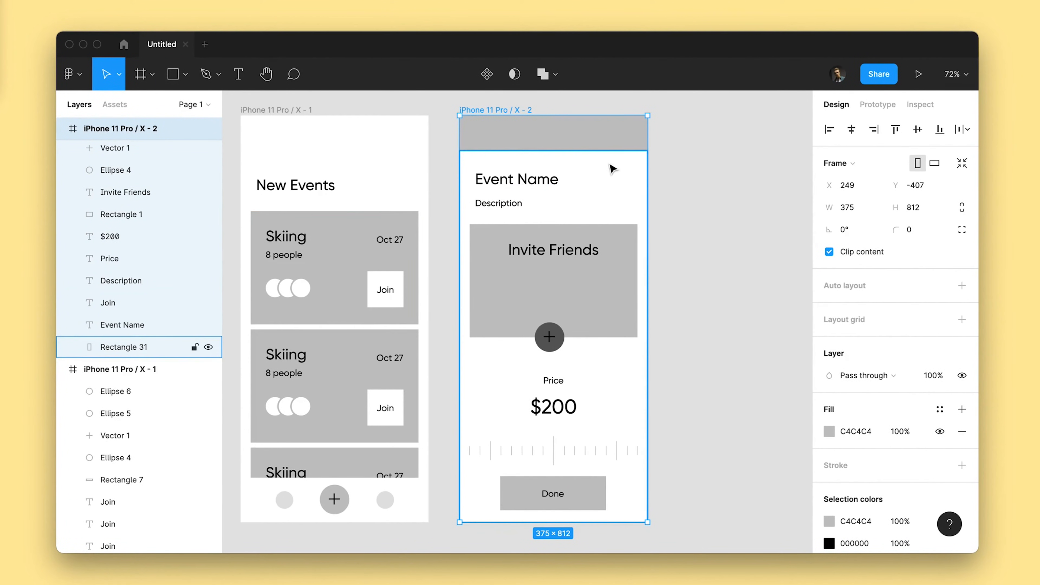
Draw a thin white handle 89 × 6 in the grey header and add centred lorem ipsum text under "Invite Friends"
key("r")
left_click_drag(532, 140, 577, 147)
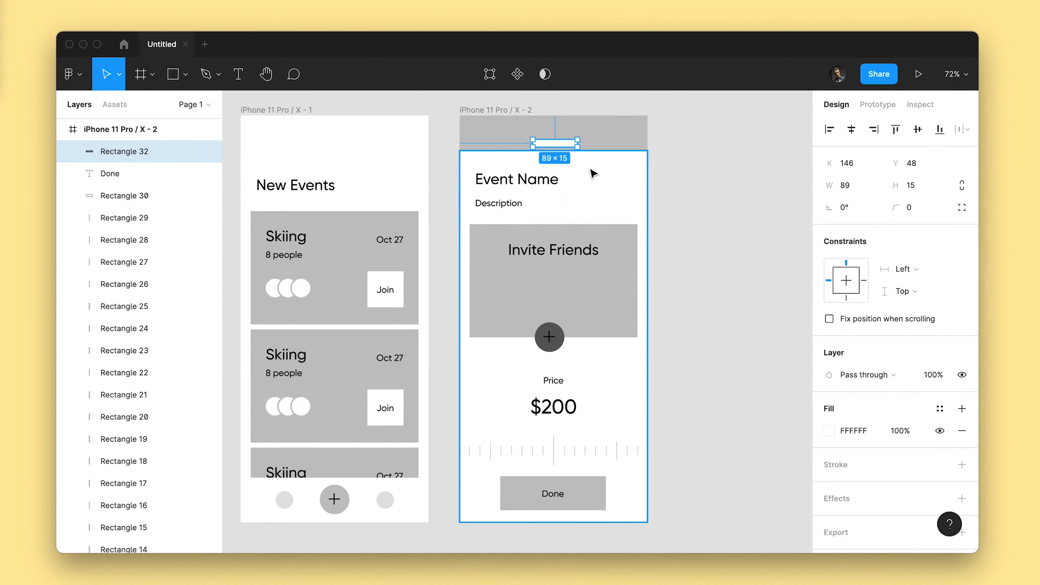
key("super+Up")
key("super+Up")
key("super+Up")
key("super+Up")
key("super+Up")
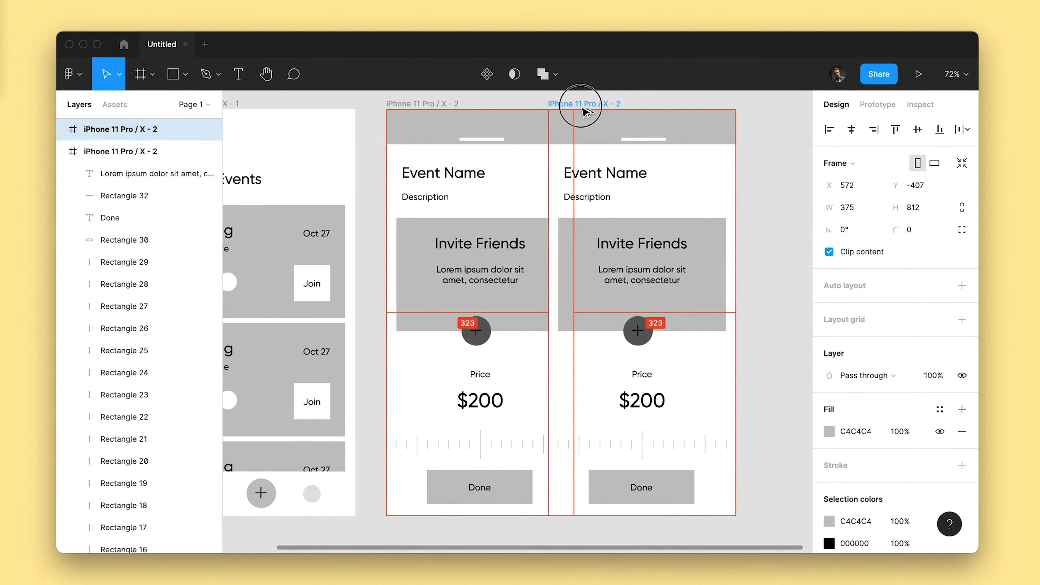
Duplicate the event detail frame beside itself and delete the price, visible ruler ticks and Done button from the copy
left_click_drag(581, 104, 615, 104)
left_click_drag(790, 370, 566, 547)
left_click(732, 373, "shift")
key("Delete")
Lock the third frame's white background rectangle and delete the lorem ipsum text from its Invite Friends card
left_click(735, 372)
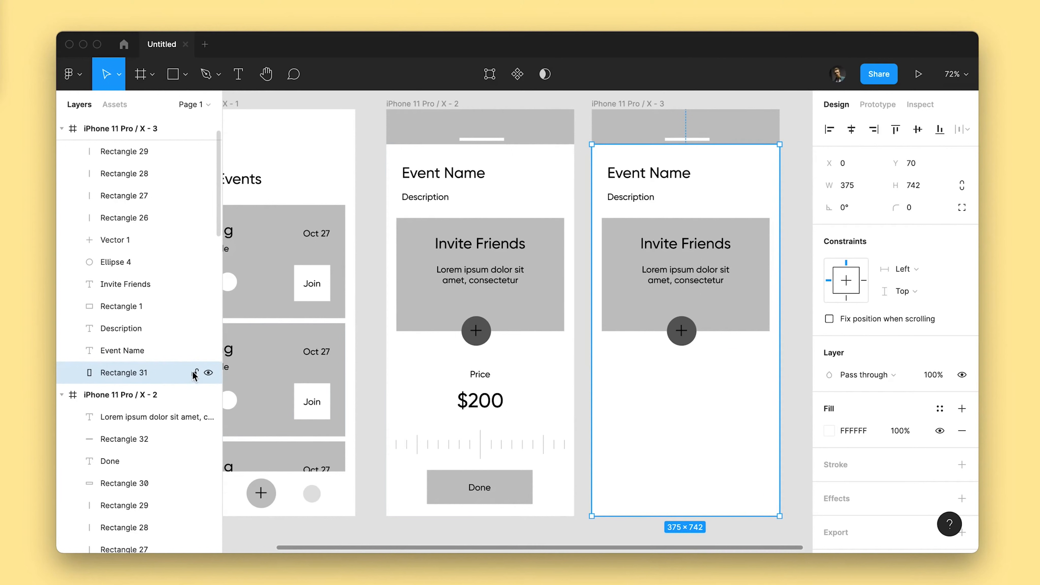
left_click(675, 275)
key("Delete")
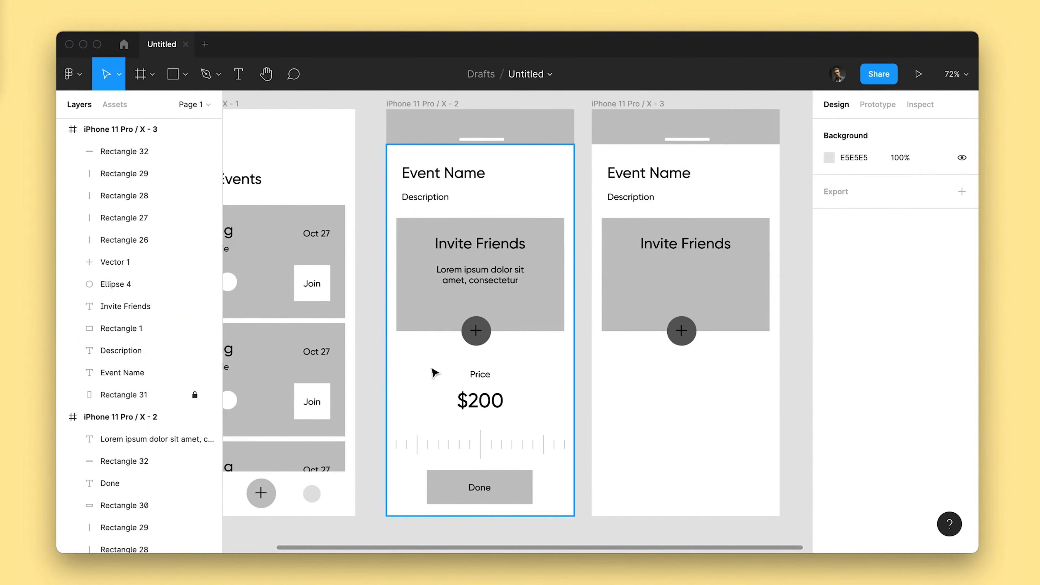
Draw a full-width grey panel over the third frame's lower part and copy the handle just above it, filled C4C4C4
key("r")
left_click_drag(592, 372, 780, 540)
left_click_drag(688, 139, 685, 305)
key("i")
left_click(698, 426)
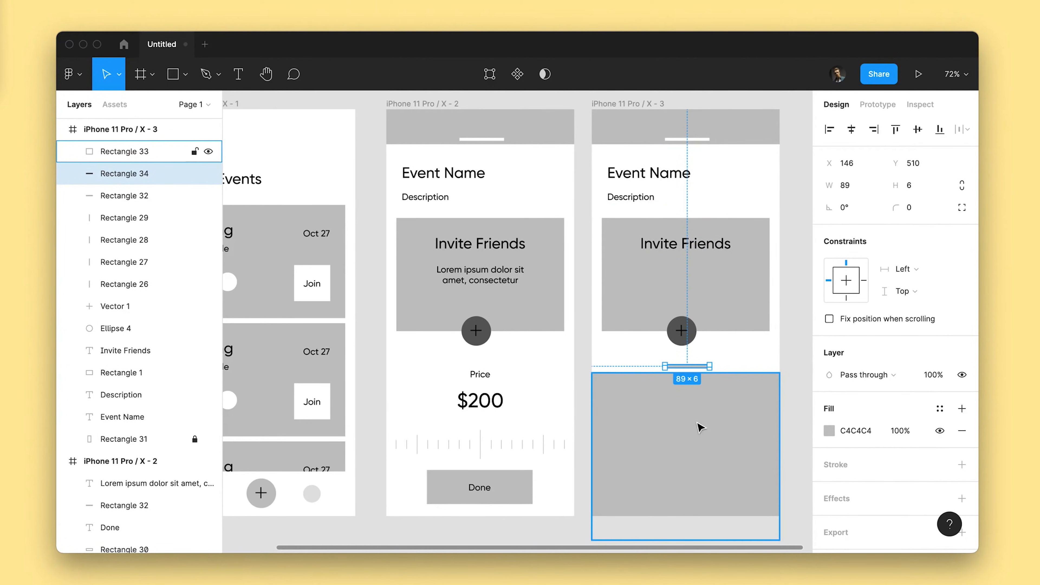
Copy the "Event Name" heading onto the grey panel, bring it to the front, change it to "Friends nearby" and centre it
left_click_drag(639, 173, 677, 404)
key("i")
left_click(635, 347)
key("alt+super+]")
key("Return")
type("Friends nearby")
key("Escape")
left_click(851, 130)
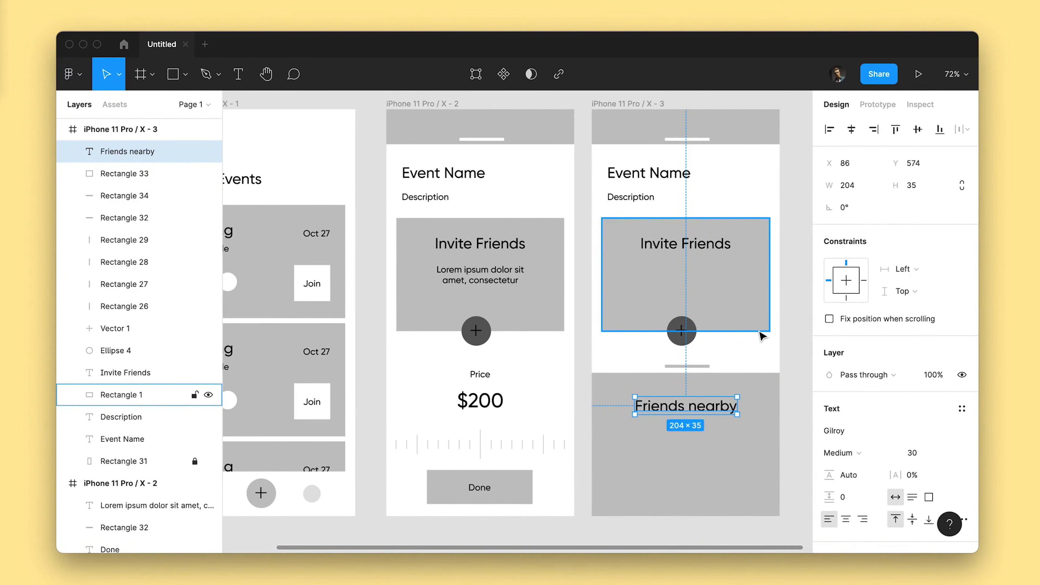
Draw a white circle below "Friends nearby" and add the text "Name" at size 20 beside it
key("o")
mouse_move(611, 425)
left_mouse_down()
mouse_move(644, 460)
mouse_move(630, 441)
mouse_move(679, 442)
left_mouse_up()
key("i")
left_click(746, 158)
key("Return")
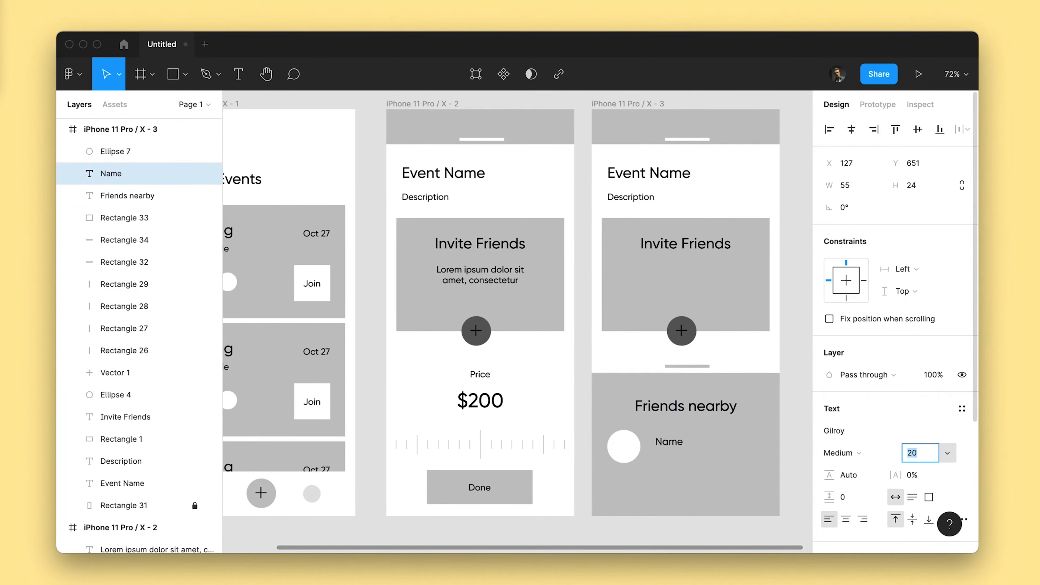
Duplicate the circle and "Name" row downward to make three rows, and copy the three frames beneath the originals
left_click(638, 433)
left_click_drag(636, 437, 637, 477)
left_click(633, 453, "shift")
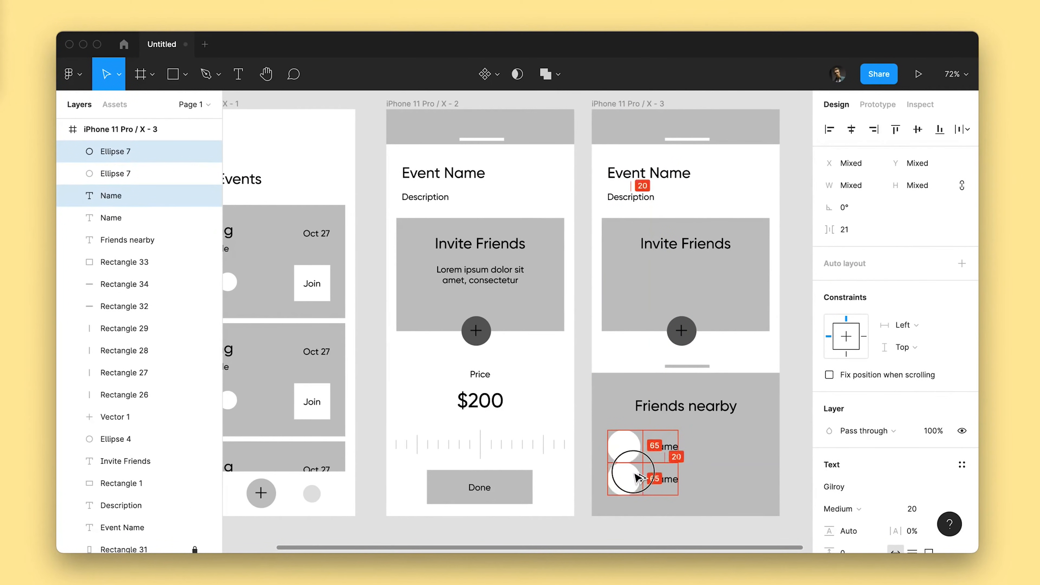
key("super+d")
scroll(697, 459, "down", 2)
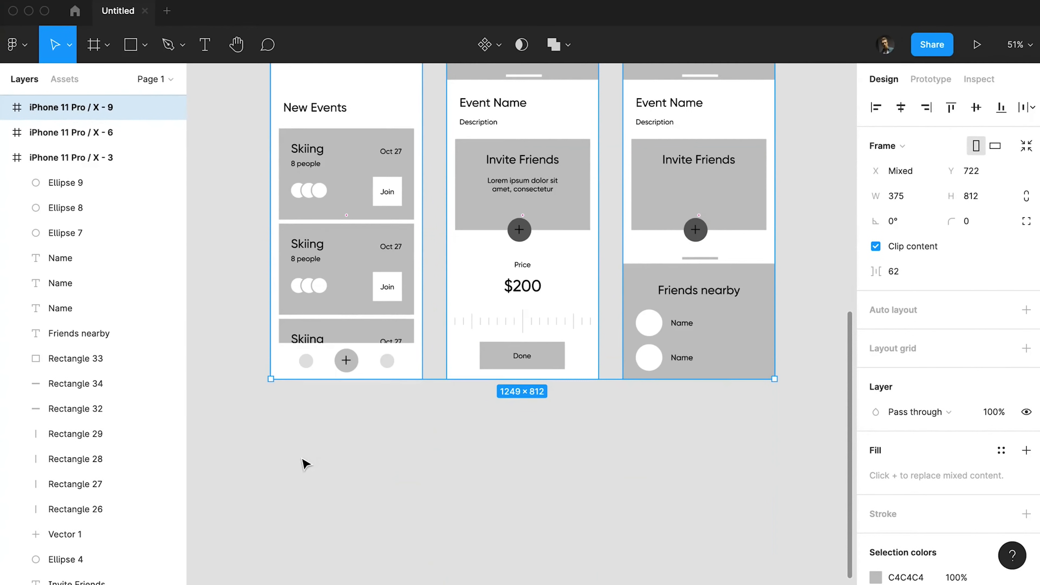
Set the copied frame's "New Events" heading to SemiBold, size 40, and narrow its box so it wraps onto two lines
scroll(305, 463, "up", 5)
left_click(320, 530)
left_click(892, 475)
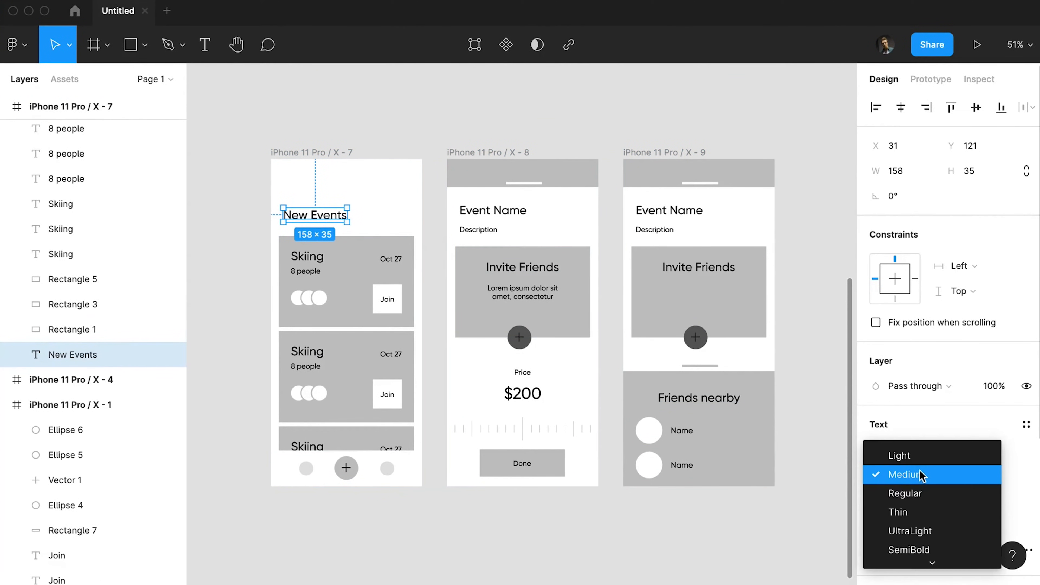
left_click(925, 530)
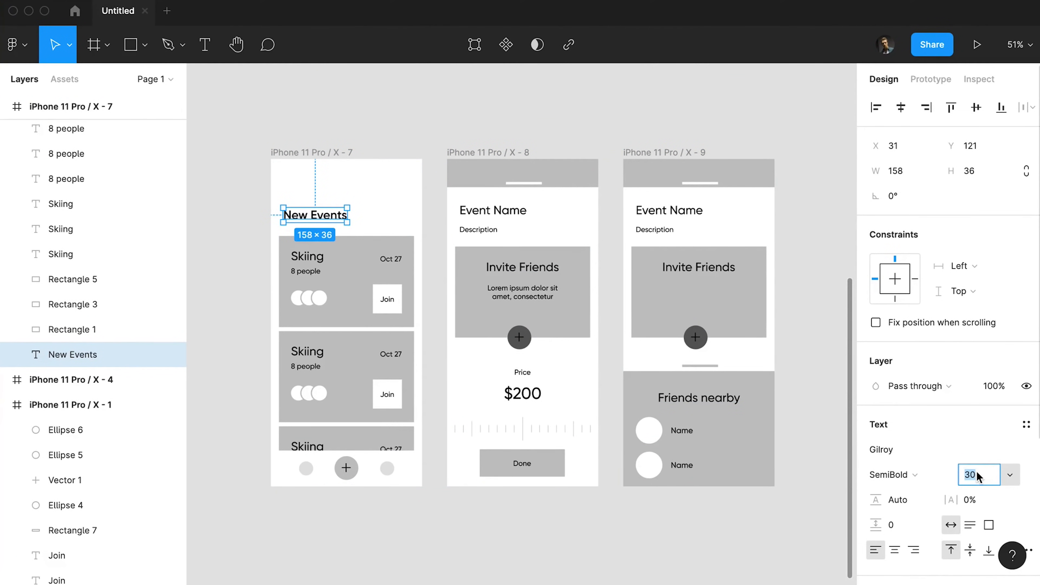
type("40")
key("Return")
left_click_drag(369, 218, 318, 205)
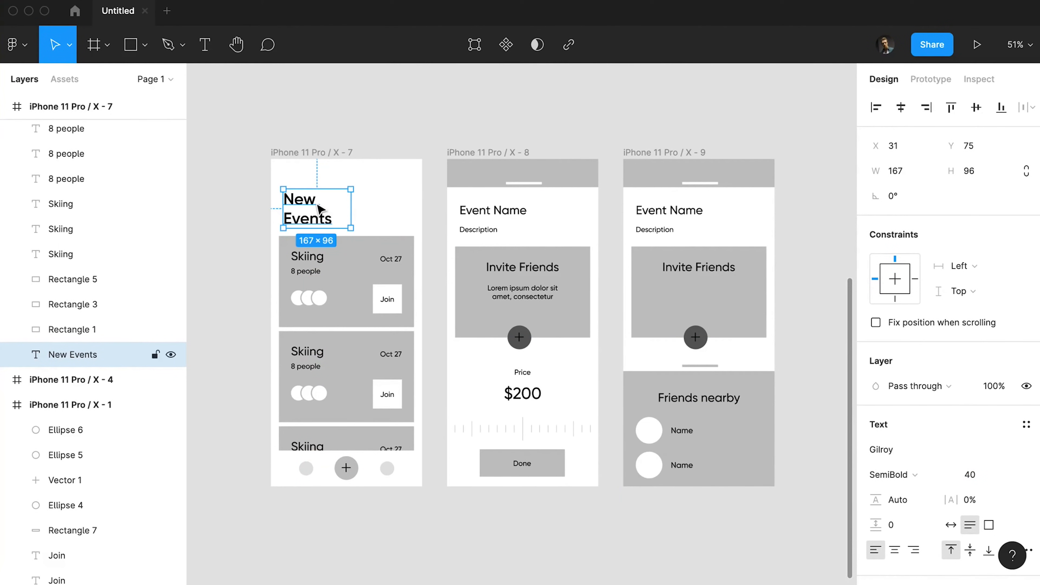
Set the first card's "Skiing" title to SemiBold
left_click(307, 256)
left_click(897, 475)
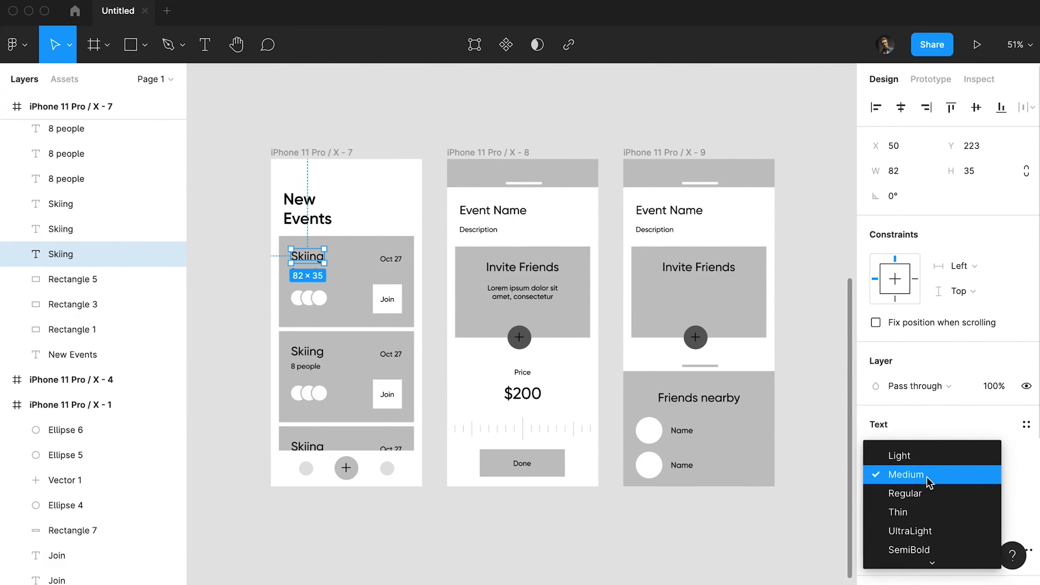
left_click(937, 550)
Delete the two lower cards and the bottom bar, and give the remaining Skiing card a corner radius of 30
left_click_drag(251, 343, 436, 568)
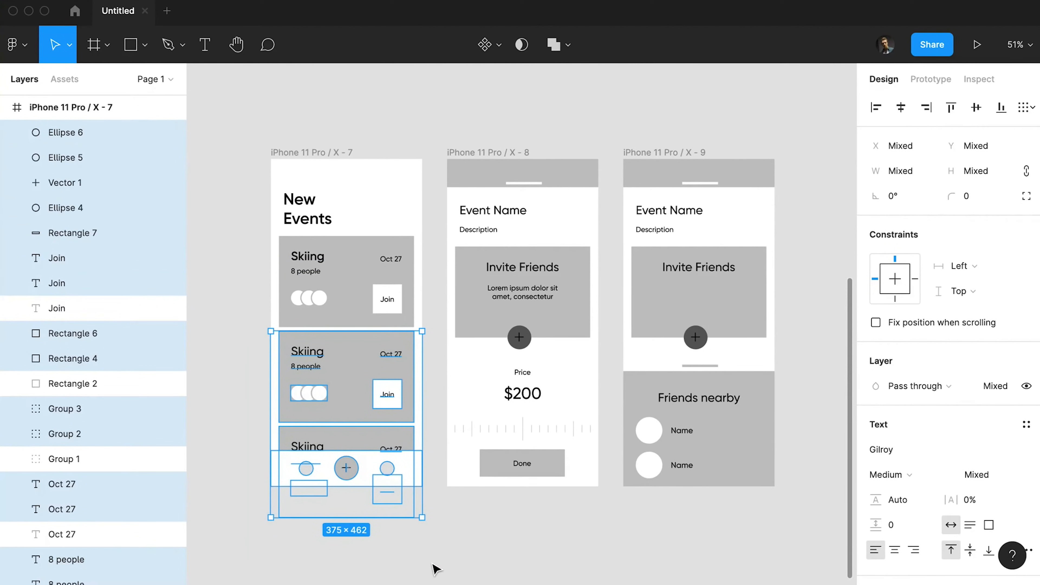
key("Delete")
left_click(357, 305)
type("30")
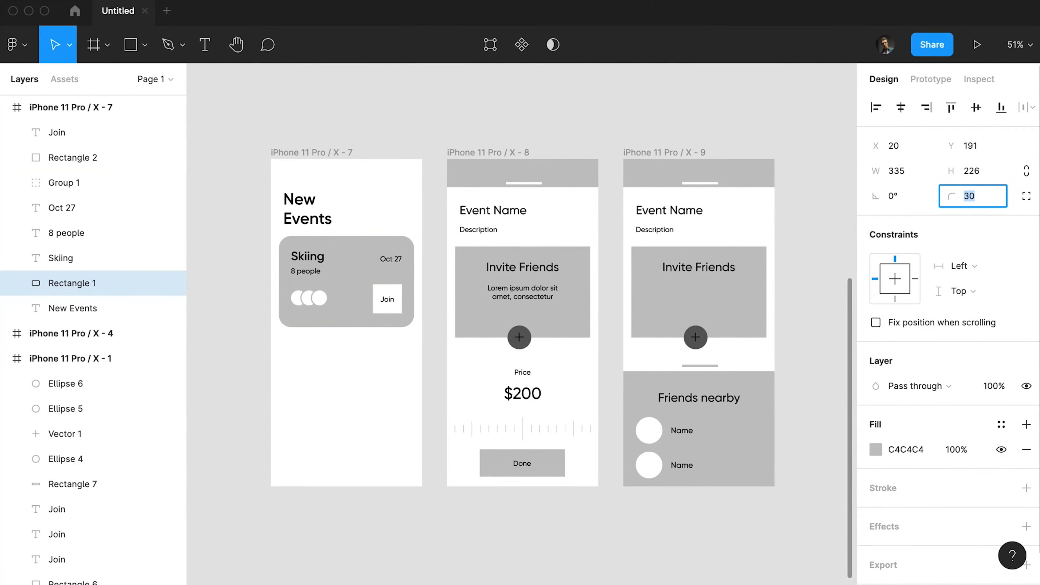
Fill the Skiing card's background rectangle with pale yellow FFF4B8
left_click(876, 449)
left_click(740, 403)
left_click(692, 414)
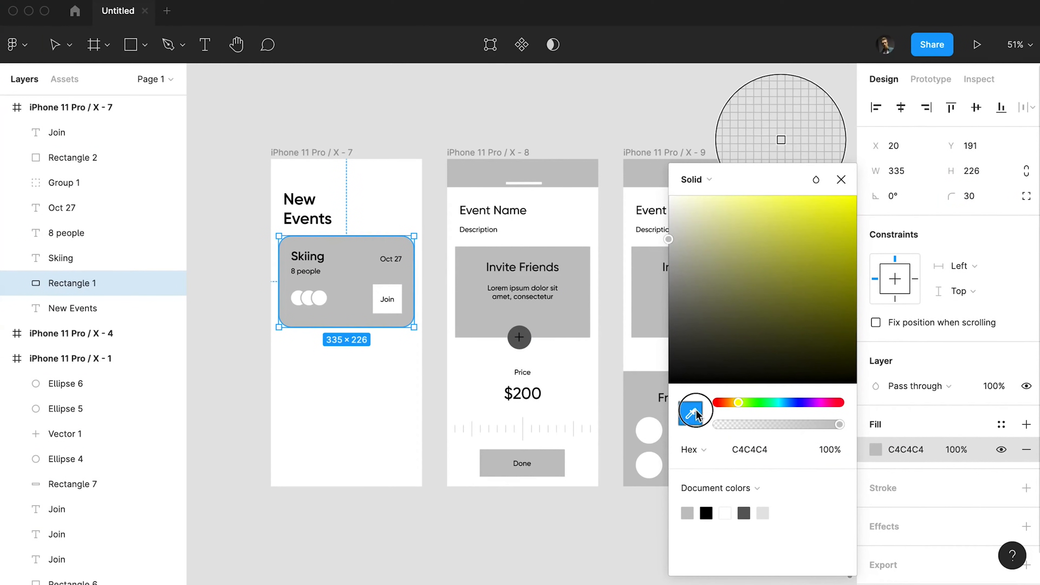
left_click_drag(768, 251, 739, 204)
left_click_drag(736, 401, 736, 403)
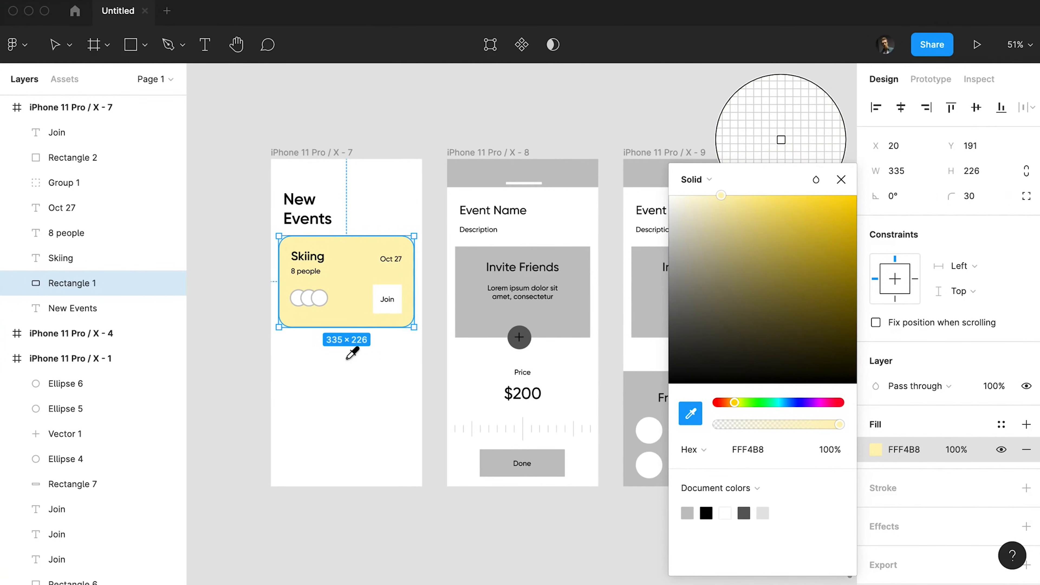
key("Escape")
key("Escape")
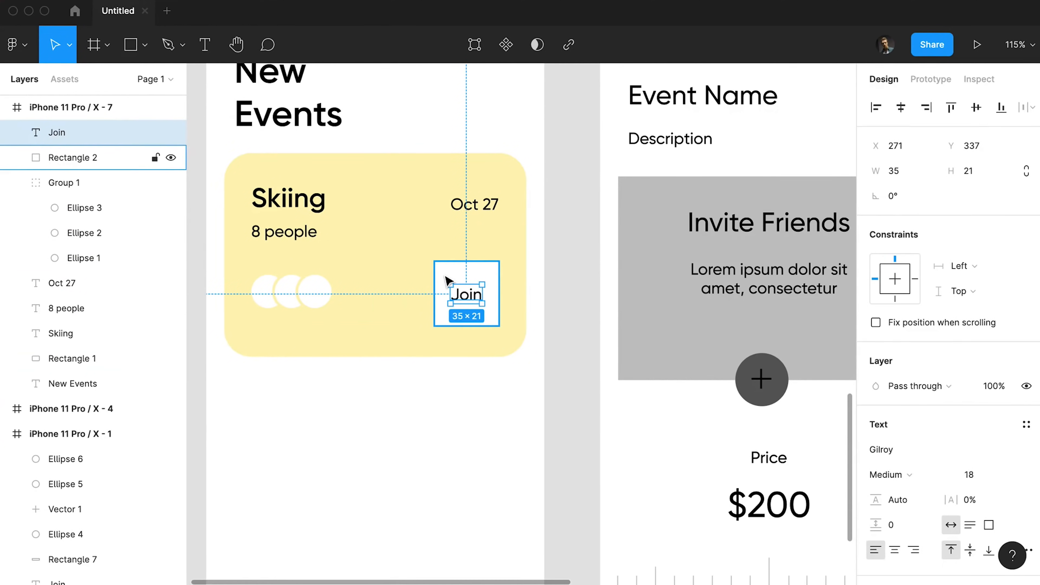
Fill the square behind the "Join" label with pale mint green C1EED1
left_click(446, 281)
left_click(877, 450)
left_click(751, 403)
left_click_drag(763, 207, 760, 213)
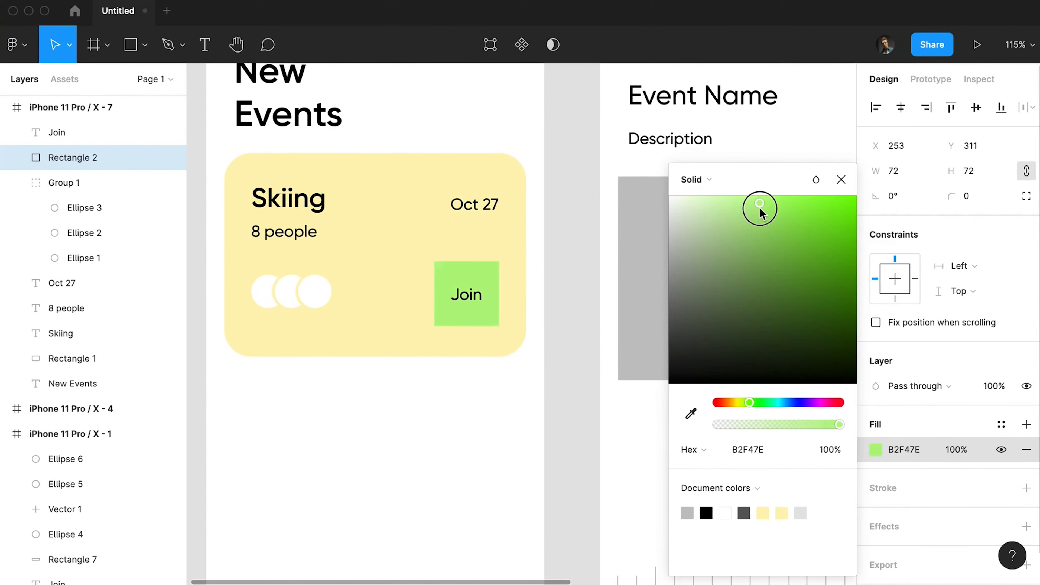
left_click(756, 403)
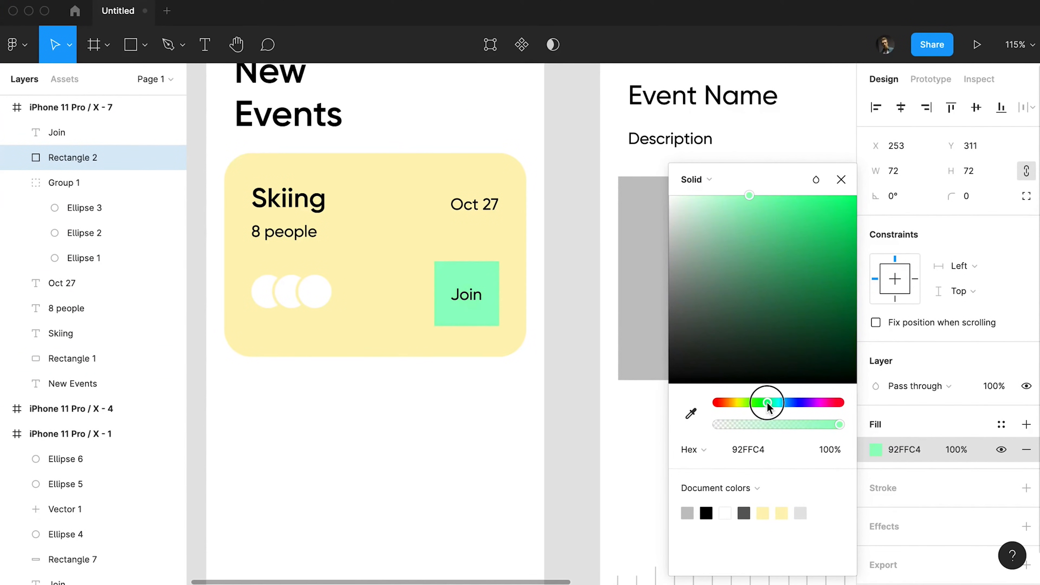
mouse_move(757, 402)
left_mouse_down()
mouse_move(749, 401)
mouse_move(766, 401)
left_mouse_up()
left_click(709, 210)
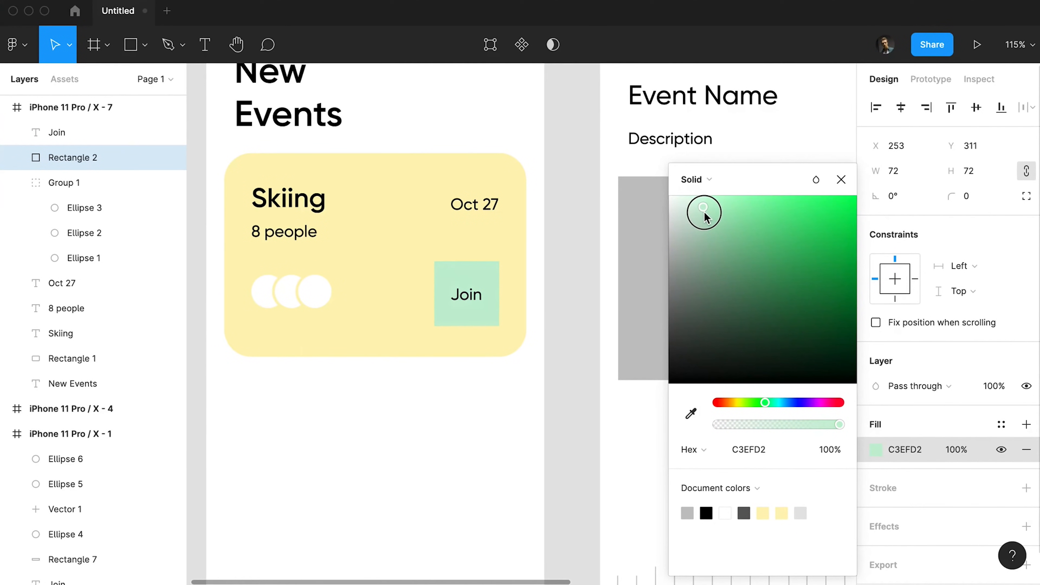
Round the green Join square's corners to 30 and give its "Join" label a bolder font weight
left_click(979, 196)
type("20")
key("Return")
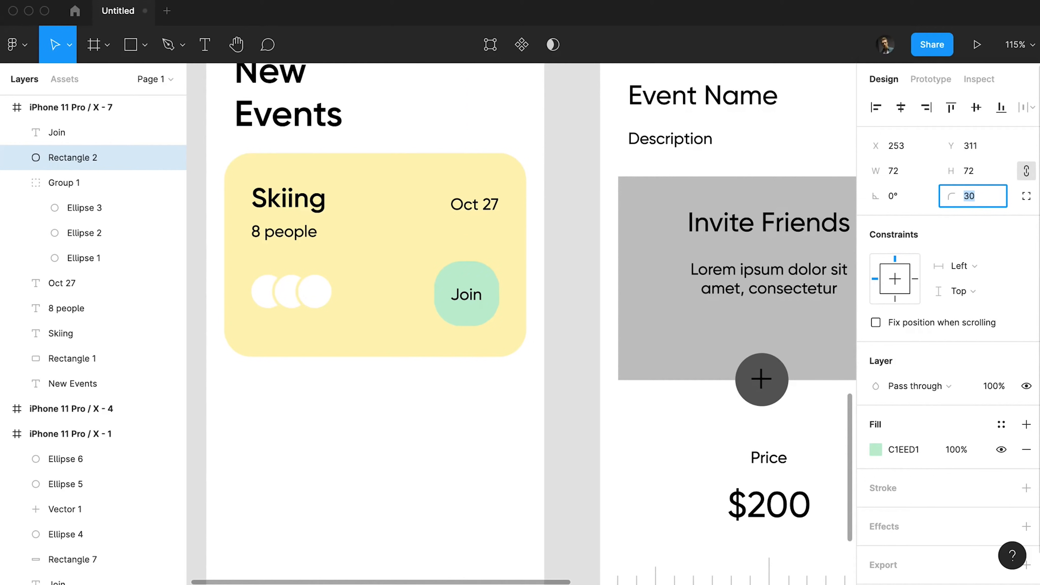
left_click(466, 294)
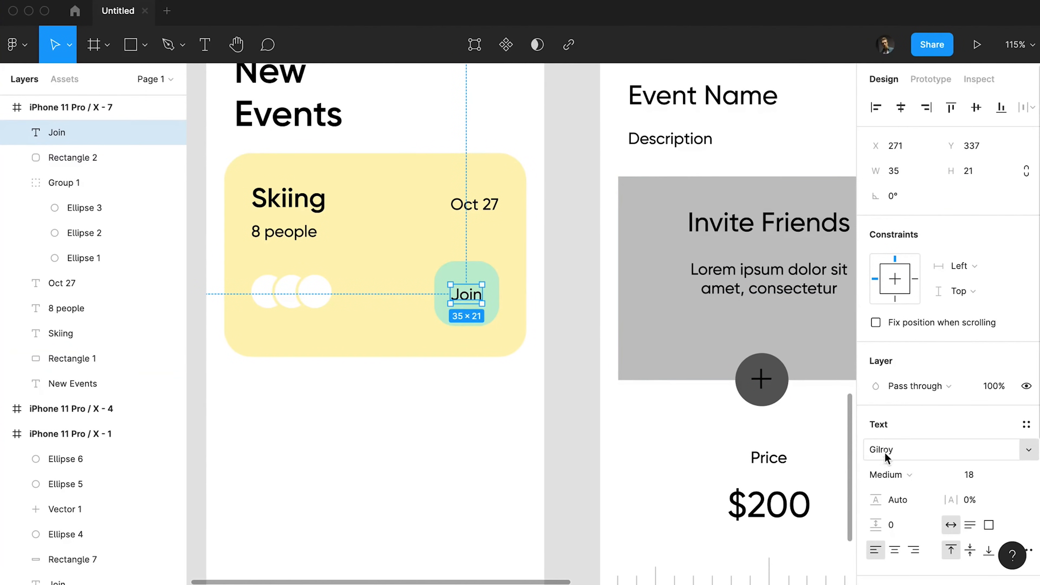
left_click(901, 473)
left_click(909, 547)
Paste the portrait photo into the avatar group, move it over the first circle and select both together
scroll(434, 272, "down", 3)
left_click(307, 287)
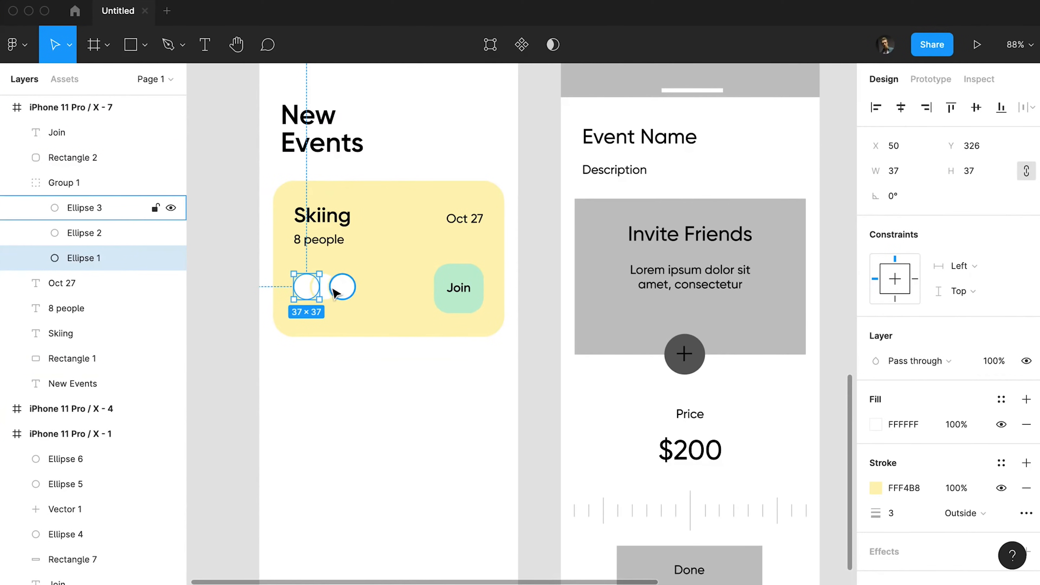
left_click(347, 289)
left_click(303, 283, "shift")
key("ctrl+v")
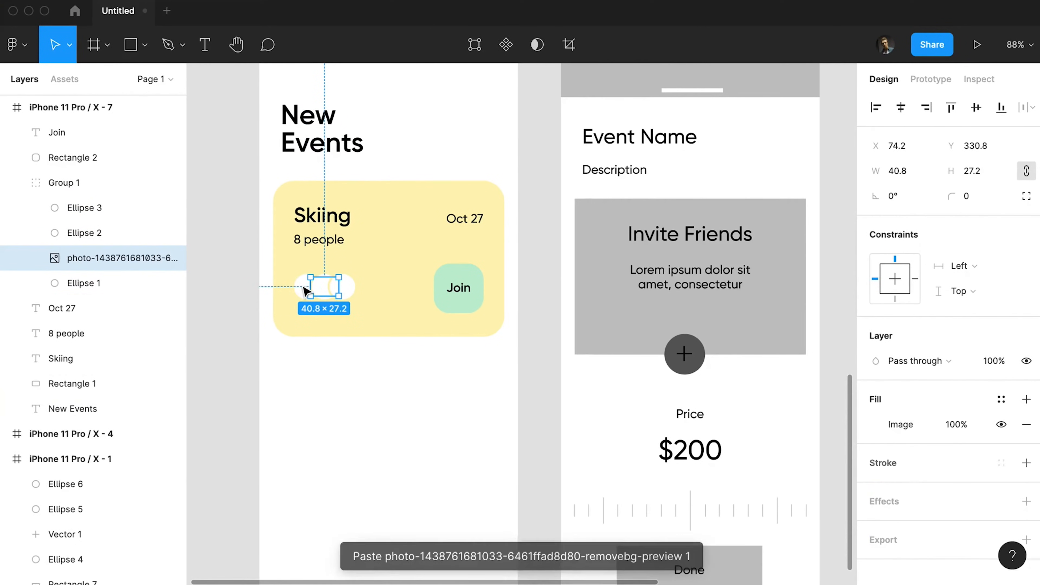
left_click_drag(316, 292, 301, 293)
left_click(88, 283, "shift")
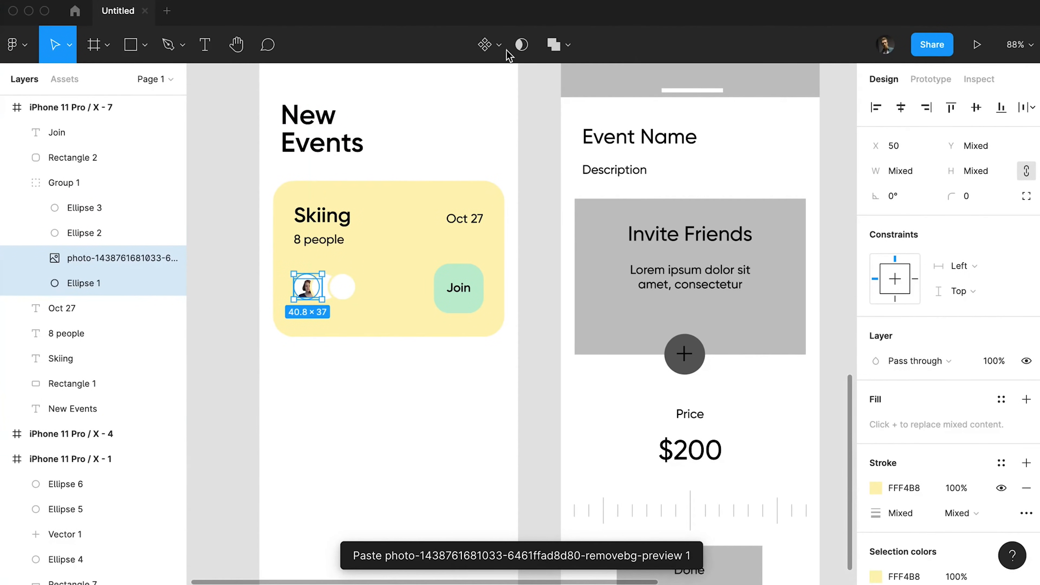
Mask the portrait with the first circle and duplicate the circle to serve as the background behind it
left_click(522, 45)
scroll(315, 295, "up", 5)
key("ctrl+d")
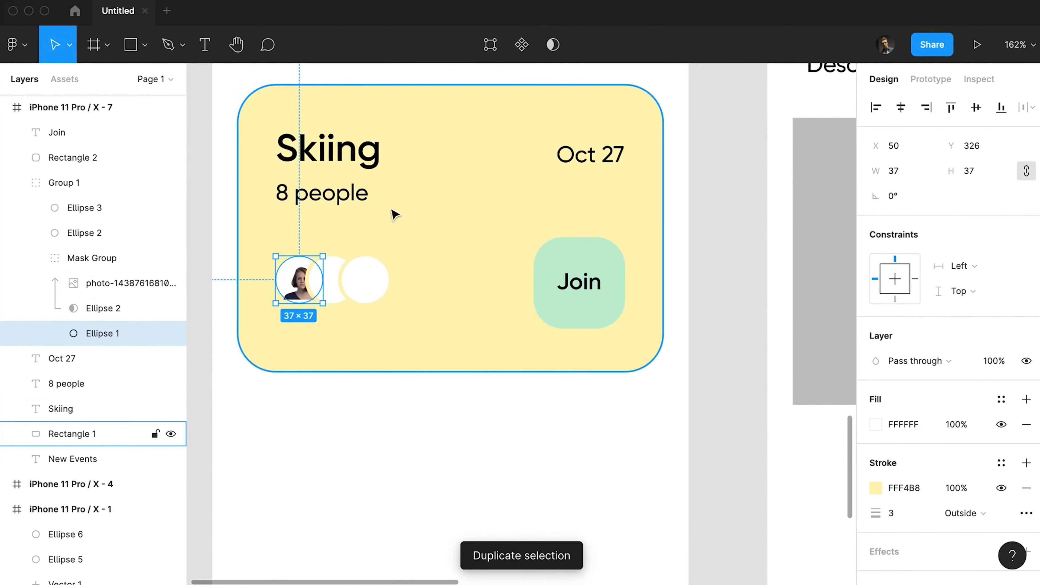
Enlarge the masked portrait to about 51 × 34 so it fills the circle, and remove the two empty circles
left_click(305, 291)
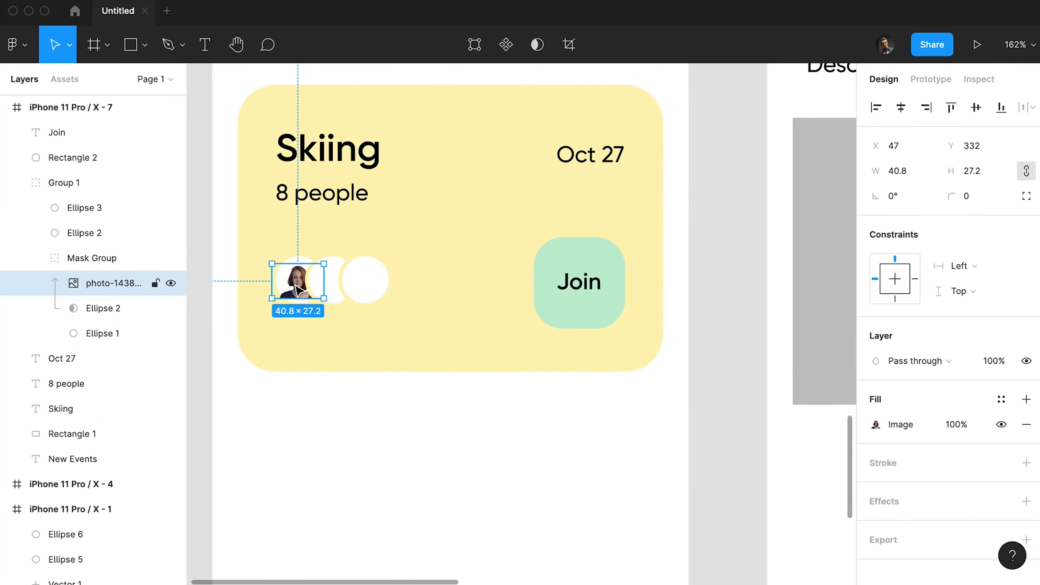
left_click(153, 307)
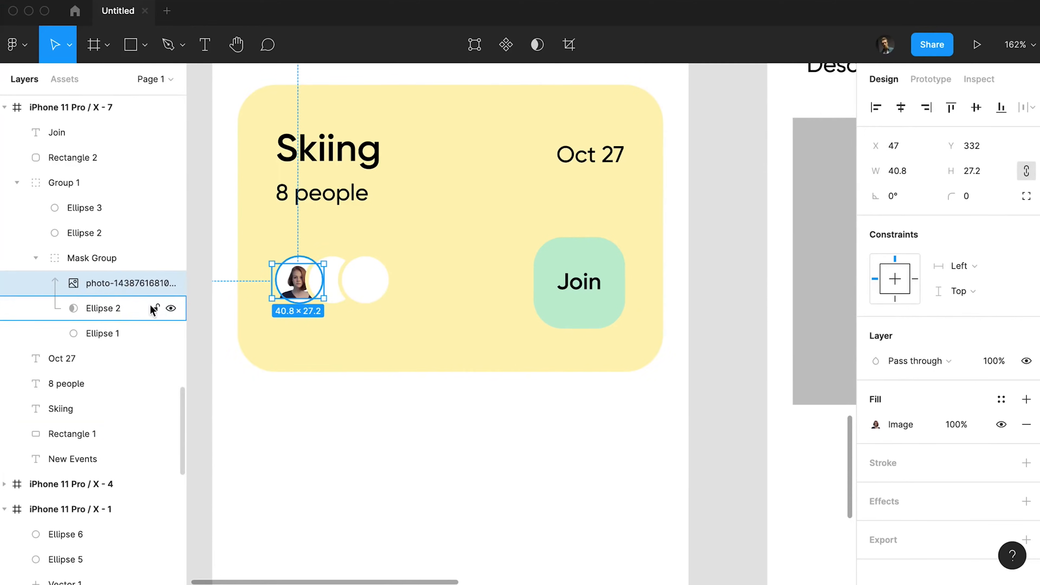
left_click(297, 283)
left_click_drag(326, 303, 333, 308)
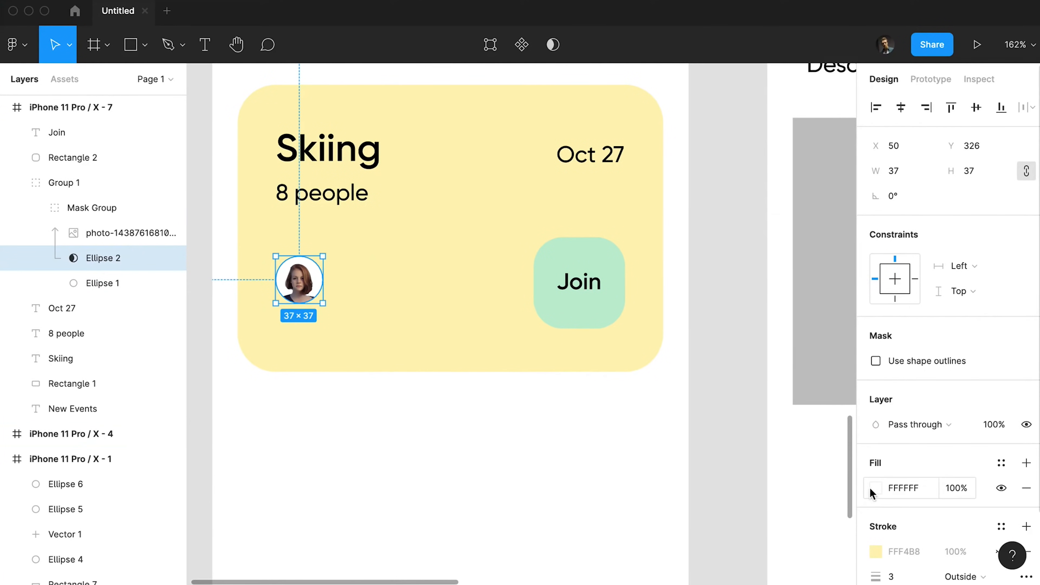
left_click(876, 487)
left_click(743, 234)
key("ctrl+z")
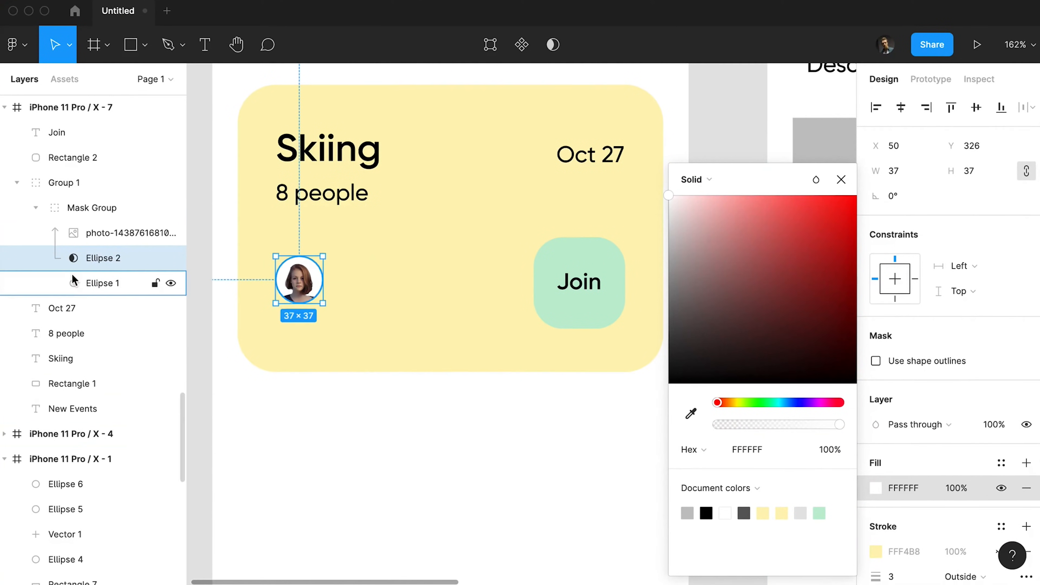
Fill the background circle behind the masked portrait with light pink
left_click(102, 283)
left_click(876, 424)
left_click_drag(722, 213, 689, 179)
left_click(123, 233)
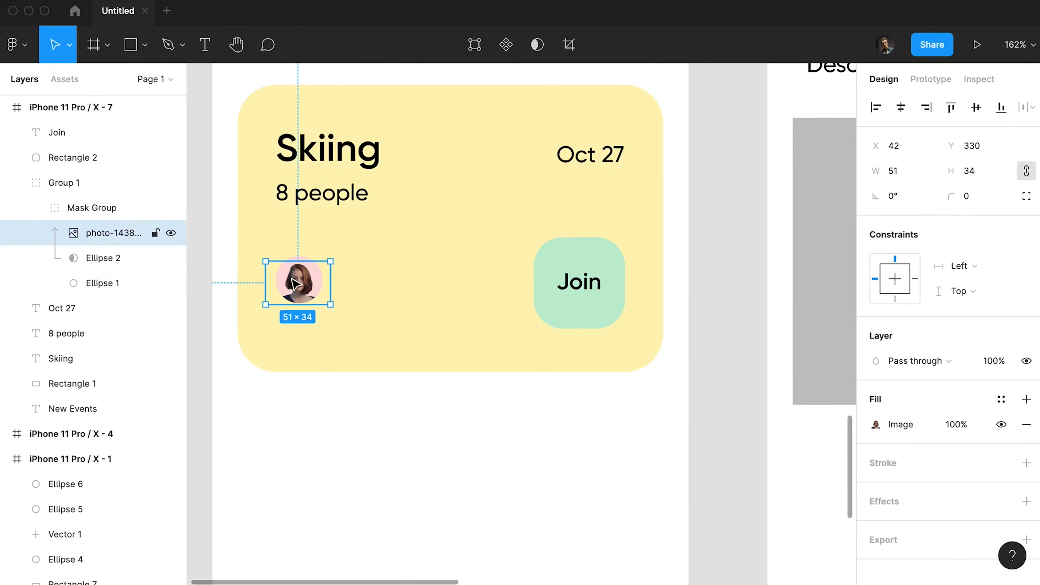
Duplicate the masked avatar twice into an evenly overlapping row of three and open the middle copy for editing
left_click(123, 208)
left_click_drag(290, 284, 333, 285)
key("super+d")
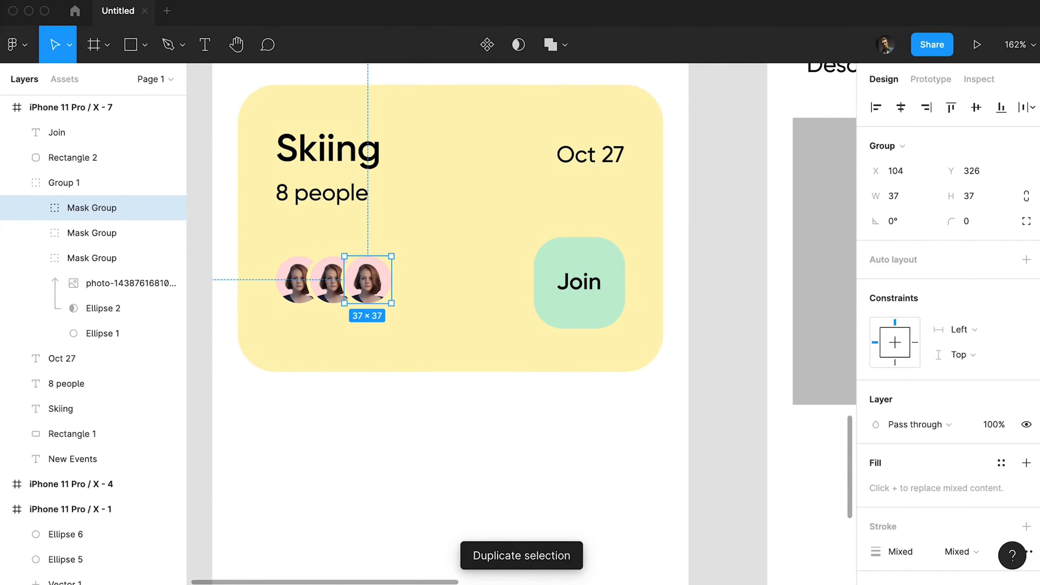
double_click(334, 287)
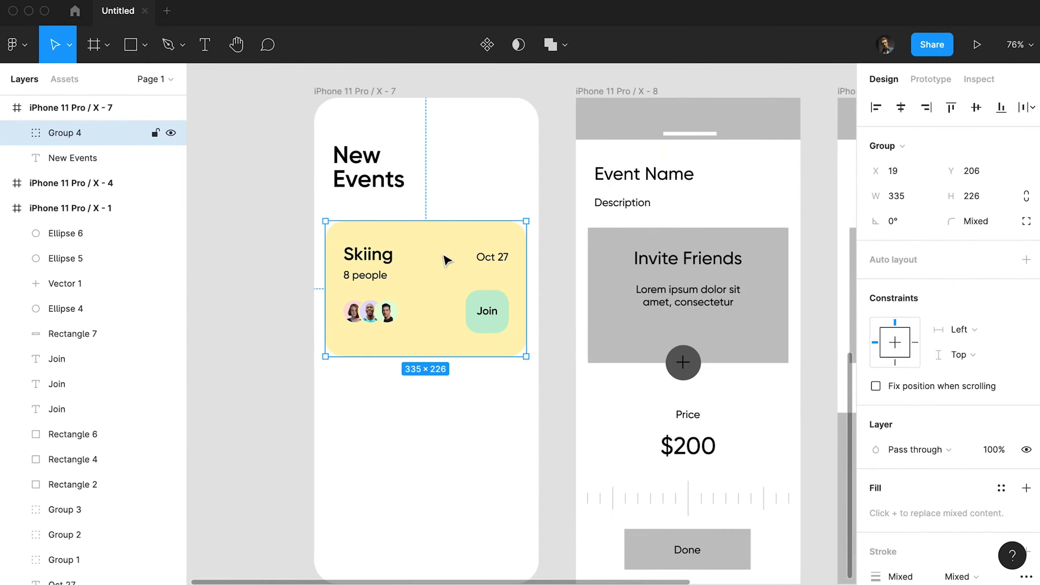
Reduce the yellow card background's height to 217 and nudge the Join button with its label slightly left
double_click(444, 257)
key("super+shift+Up")
key("super+Down")
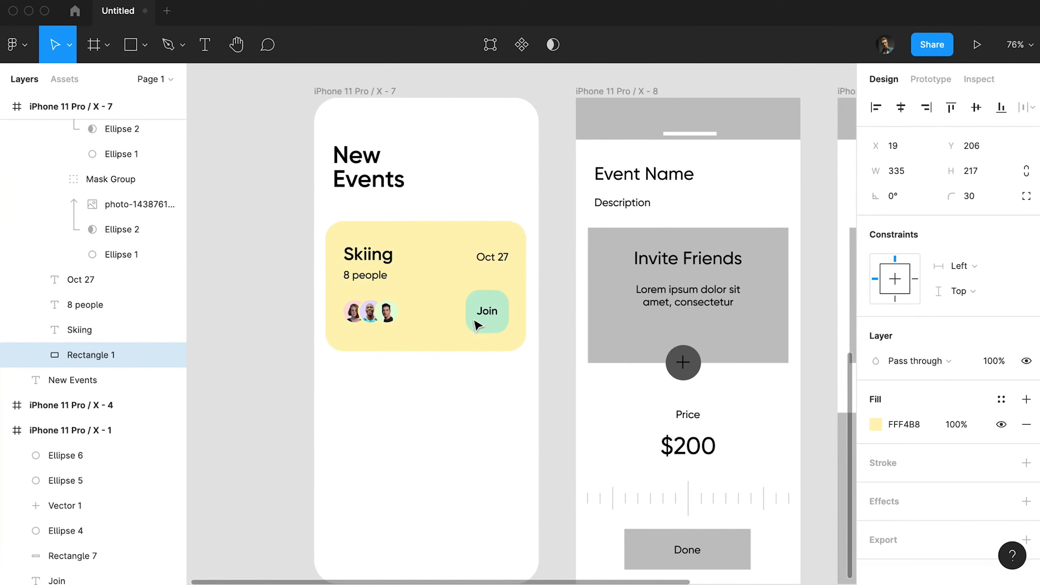
left_click(478, 312)
left_click(481, 296, "shift")
key("Left")
Duplicate the Skiing card group downward twice to make an evenly spaced stack of three cards
left_click(493, 403)
left_click_drag(452, 255, 469, 406)
scroll(468, 405, "down", 3)
left_click(469, 402)
left_click_drag(426, 263, 423, 397)
scroll(423, 393, "right", 1)
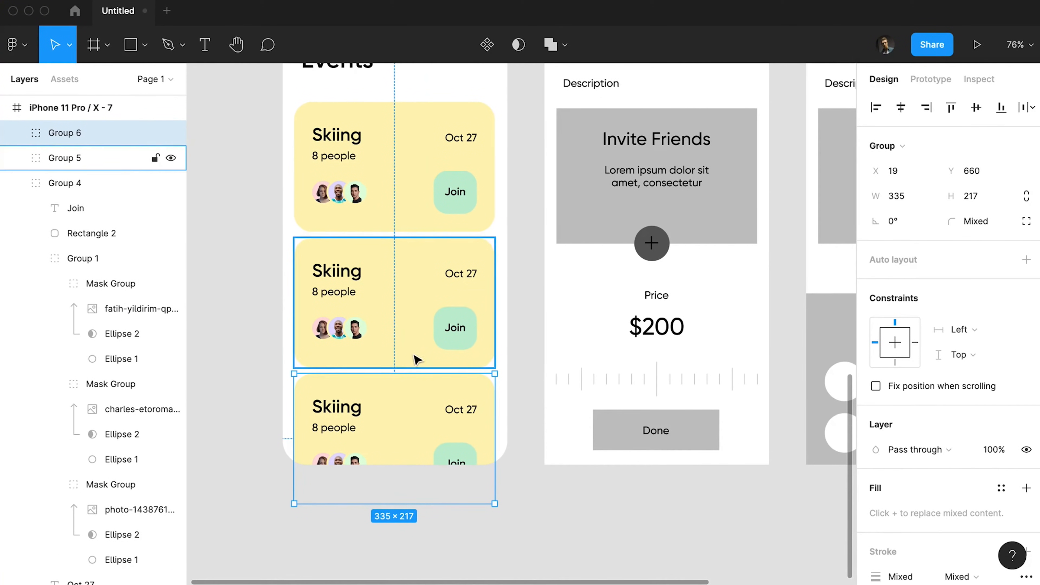
Add a 375 × 106 rectangle across the bottom of the event list frame and fill it with white FFFFFF
double_click(406, 342)
scroll(406, 341, "up", 3)
left_click(281, 317)
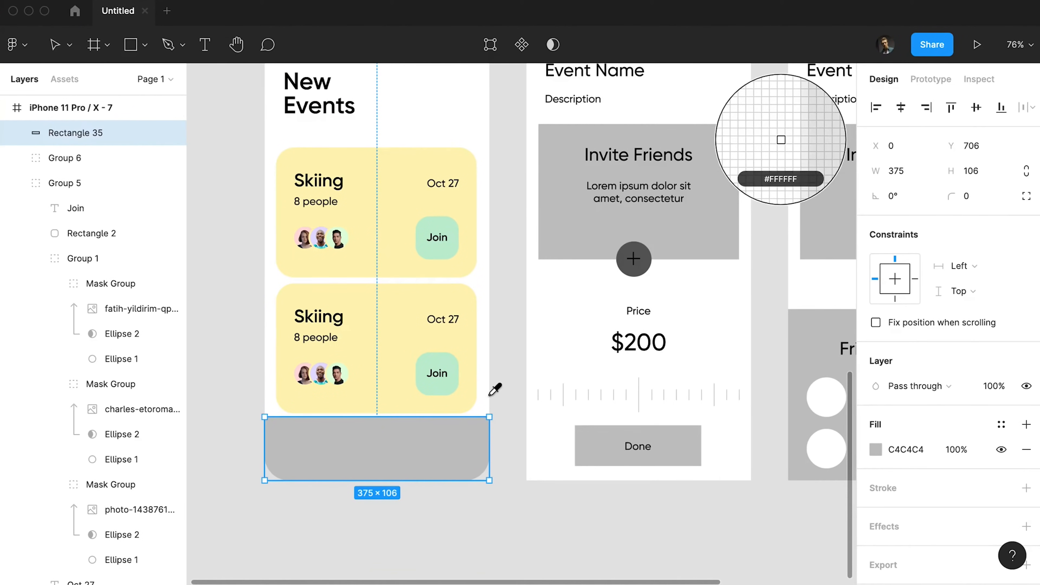
left_click(490, 395)
left_click(504, 420)
left_click(466, 435)
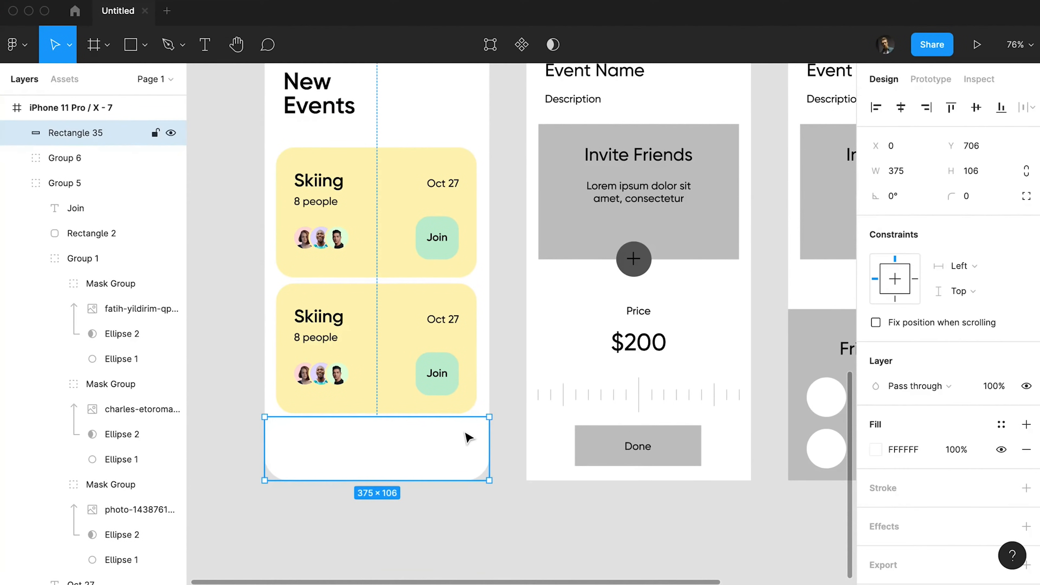
Draw a 56 × 56 circle in the white bottom bar, centre it horizontally in the frame and fill it black
key("o")
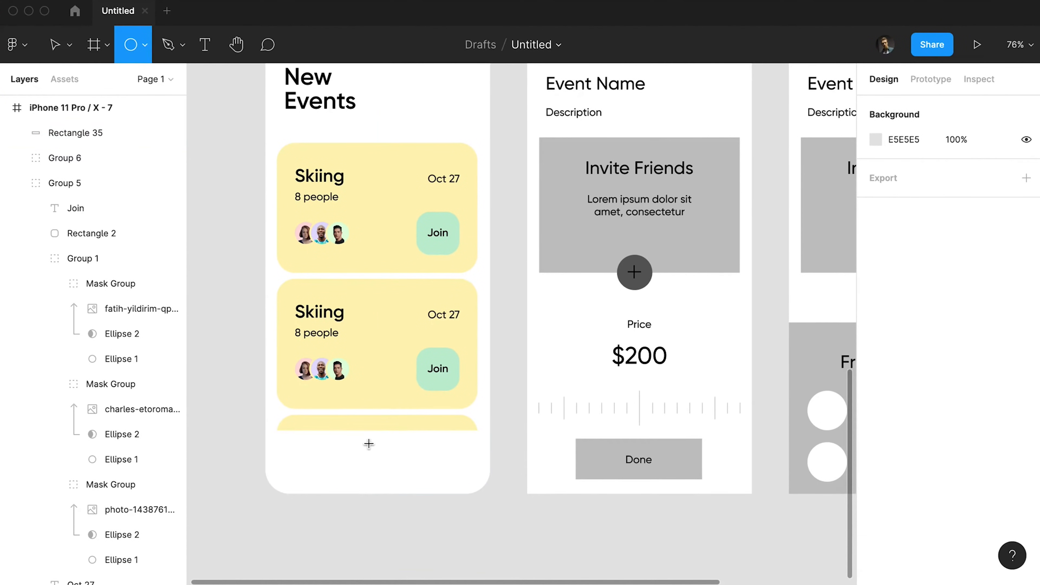
left_click_drag(363, 440, 396, 474)
left_click(901, 106)
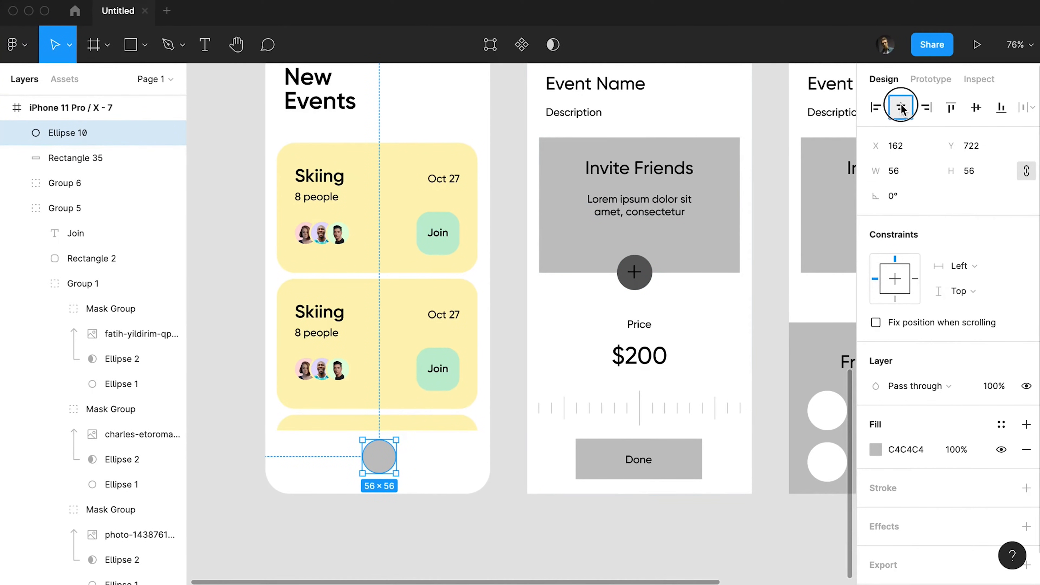
left_click(876, 449)
left_click_drag(721, 352, 631, 434)
left_click(562, 509)
Align the small 8 × 8 circle's black stroke to Center and set its weight to 2
scroll(383, 448, "up", 10)
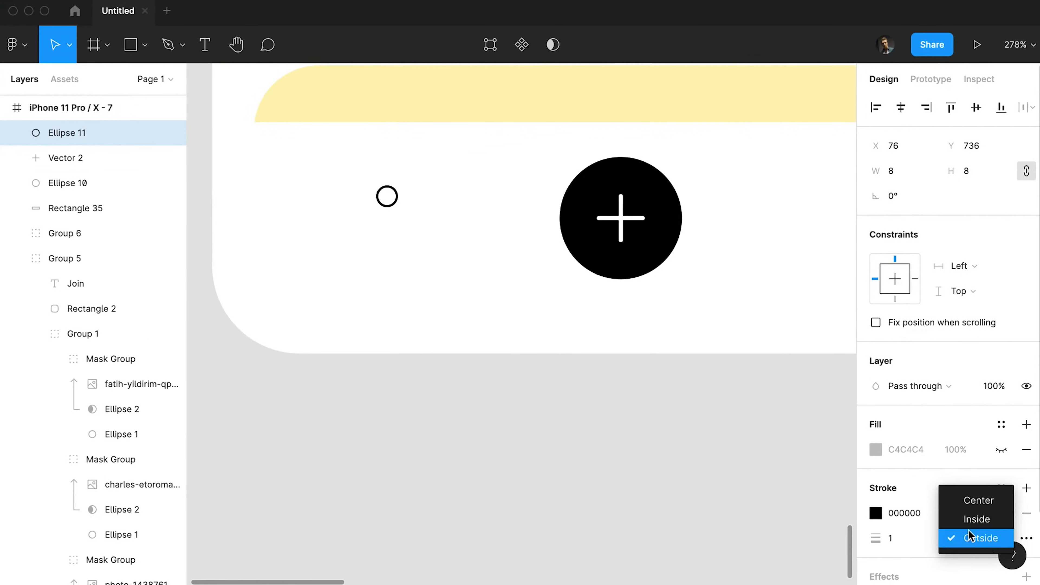
left_click(877, 537)
left_click(959, 539)
left_click(954, 517)
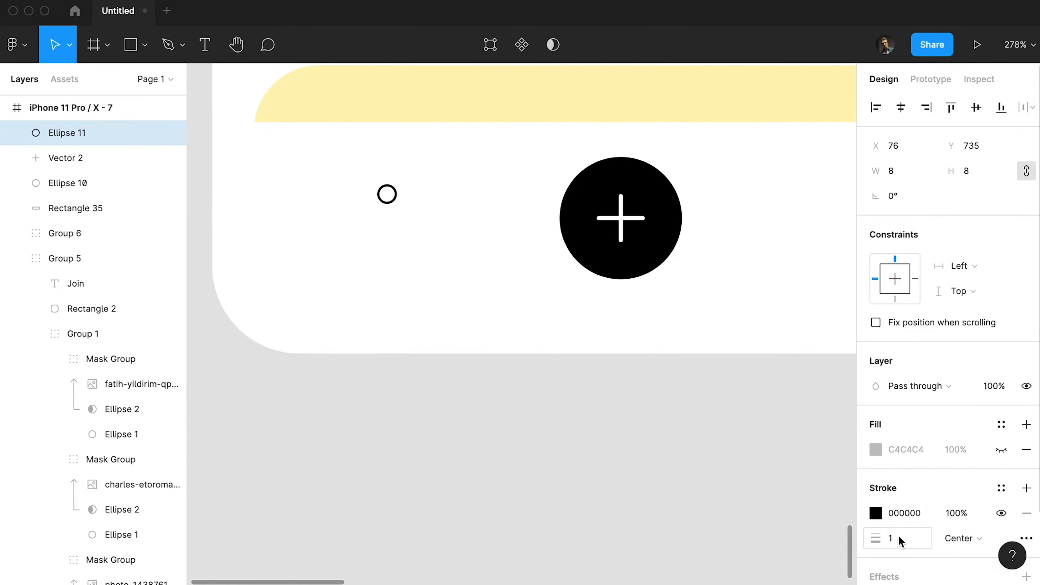
Duplicate the small circle sideways with a 6 px gap, then copy the pair 14 px down to form a 2 × 2 grid
left_click_drag(388, 193, 418, 193)
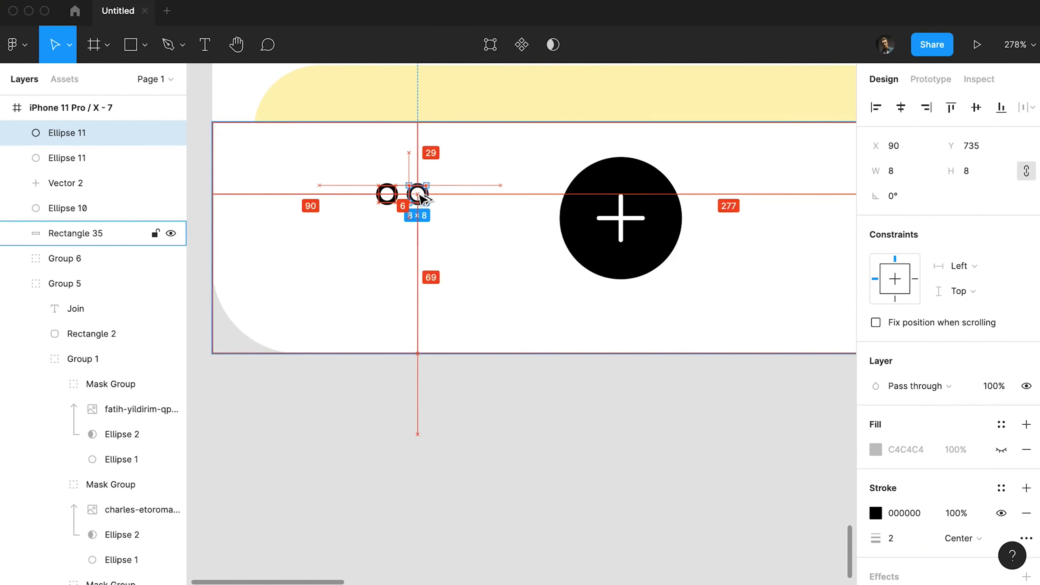
left_click(396, 200, "shift")
key("super+d")
key("shift+Down")
key("Down")
key("Down")
key("Down")
key("Down")
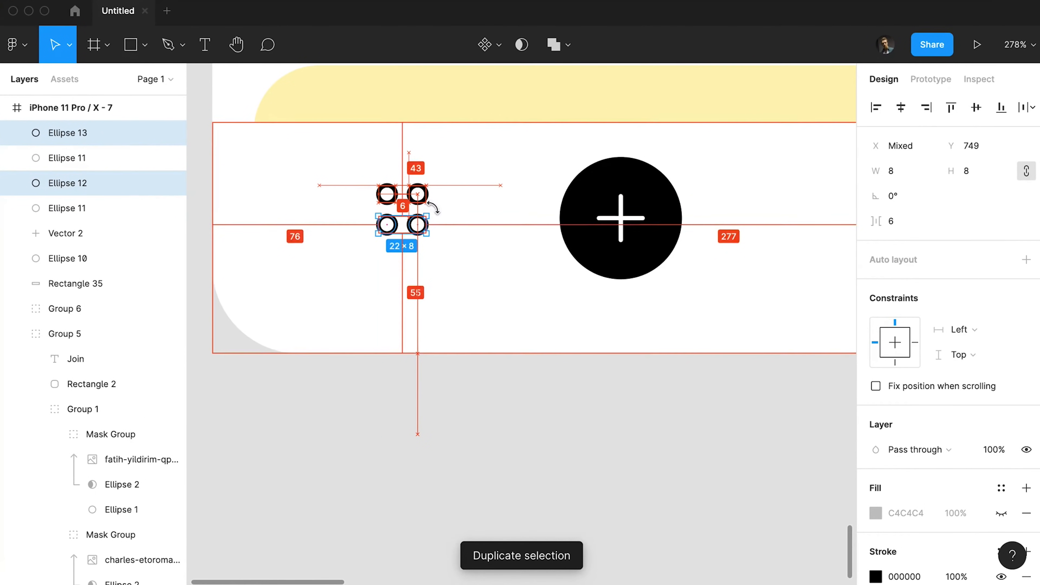
Combine the four small circles into a single Union shape
scroll(430, 207, "up", 2)
left_click(422, 285)
left_click(393, 286)
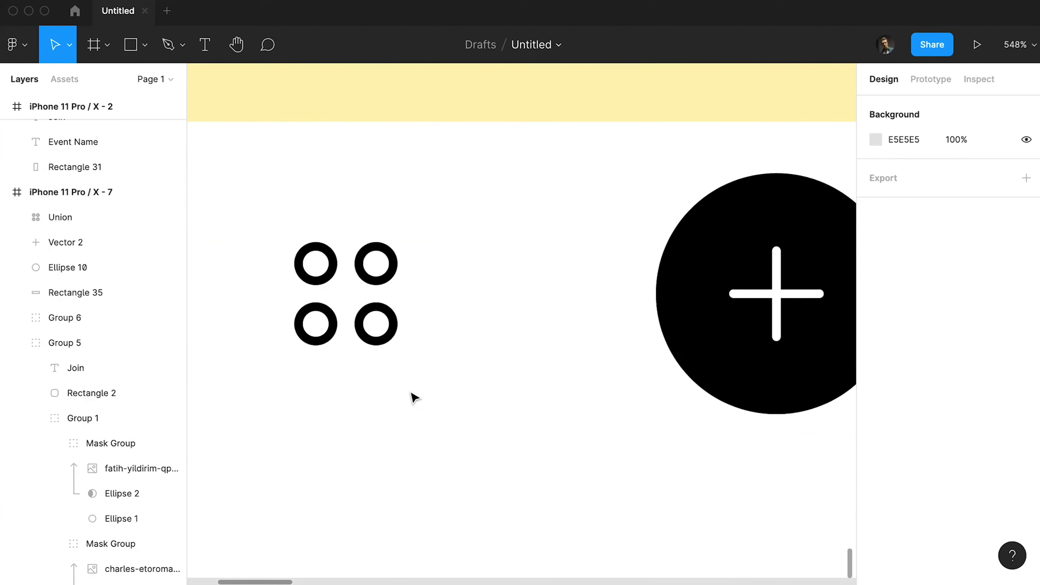
Draw a zigzag heartbeat line with the Pen tool over the four-circle icon
key("p")
left_click(392, 297)
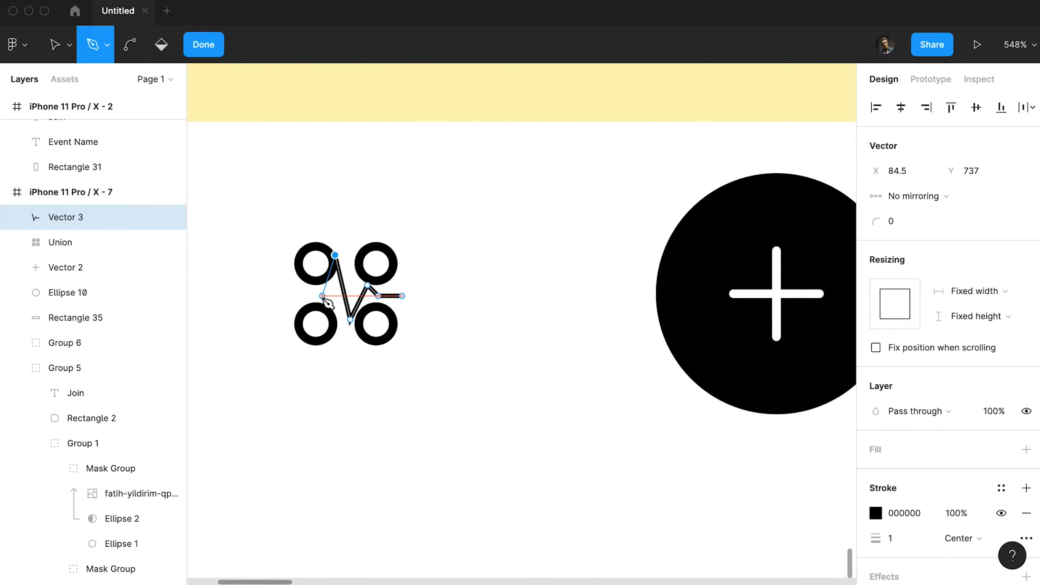
key("Return")
Set the heartbeat line's stroke weight to 2, change its line-end style and give it a corner radius of 1
left_click(890, 511)
type("2")
key("Return")
left_click(1025, 513)
left_click(717, 501)
left_click(715, 520)
type("1")
double_click(315, 279)
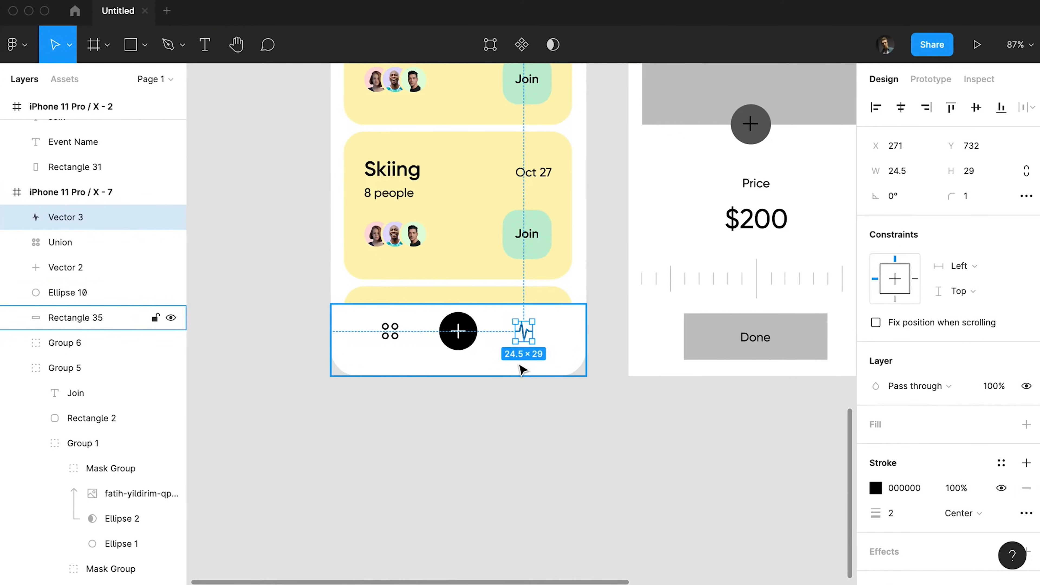
Nudge the heartbeat icon 12 px right to X 283 and check the four-circle icon's distance from the plus button
key("shift+Right")
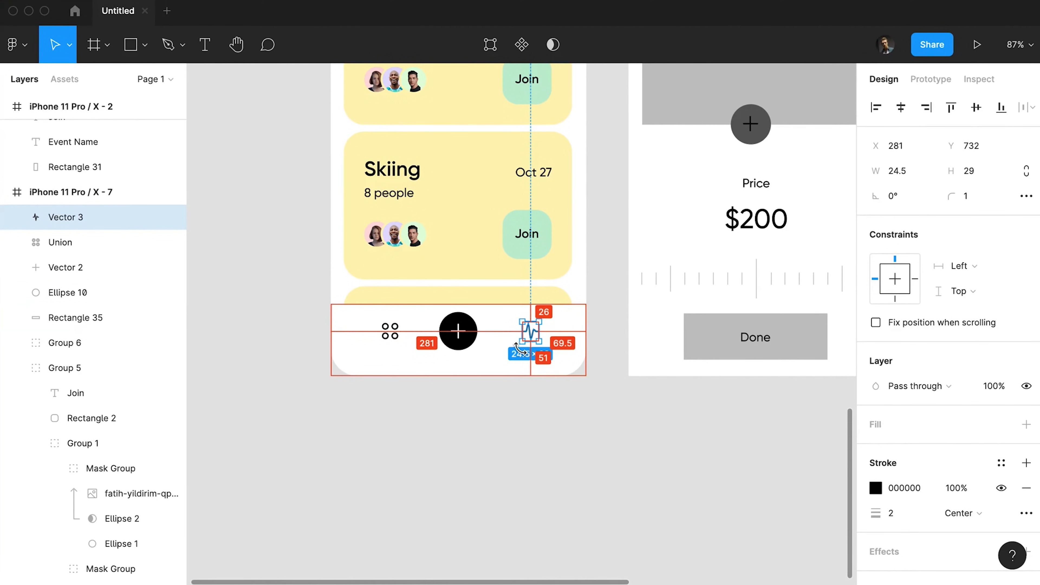
key("Right")
key("Right")
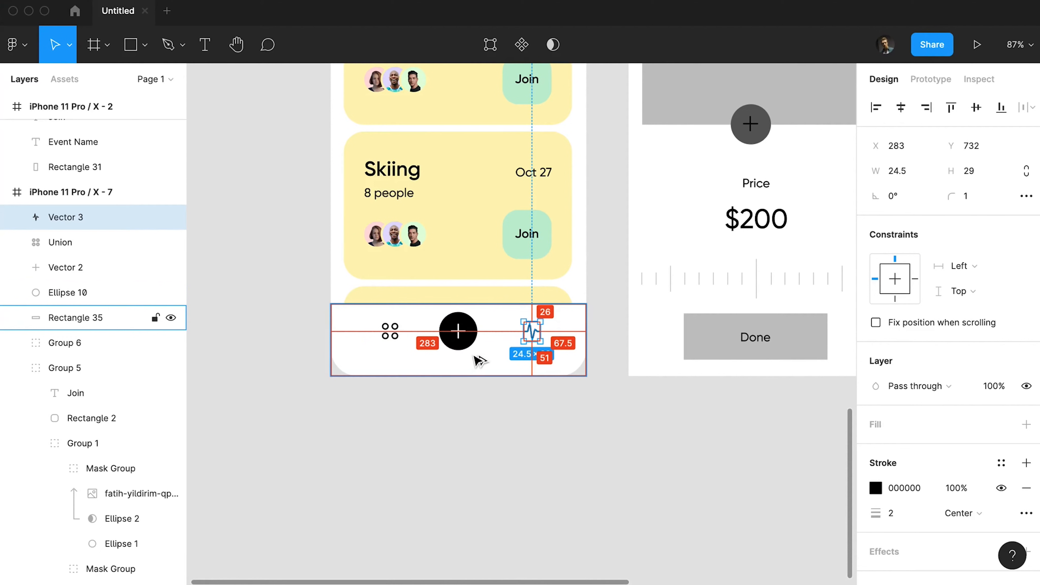
left_click(400, 340)
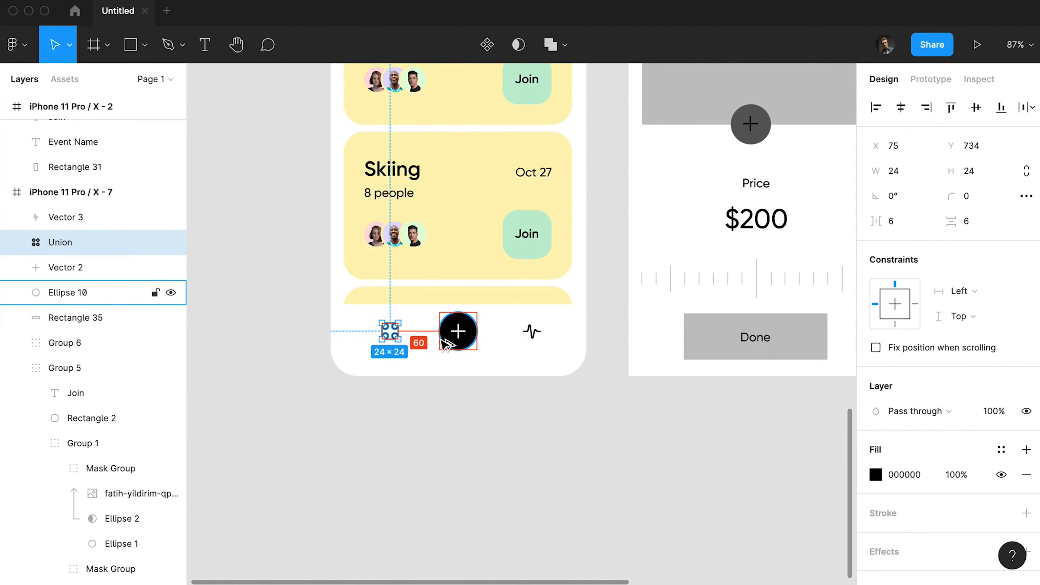
Nudge the four-circle icon in the bottom bar 7 px left to X 68
key("Left")
key("Left")
key("Left")
key("Left")
key("Left")
key("Left")
key("Left")
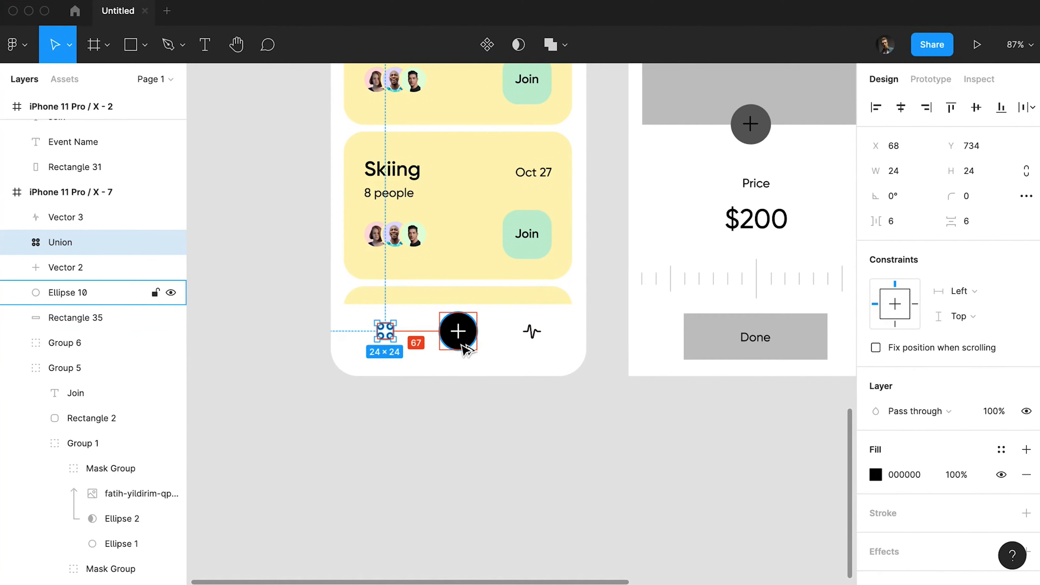
left_click(492, 408)
Shrink the white plus symbol in the black circle to 16 × 16, keeping it centred
left_click_drag(525, 407, 485, 447)
left_click(426, 372)
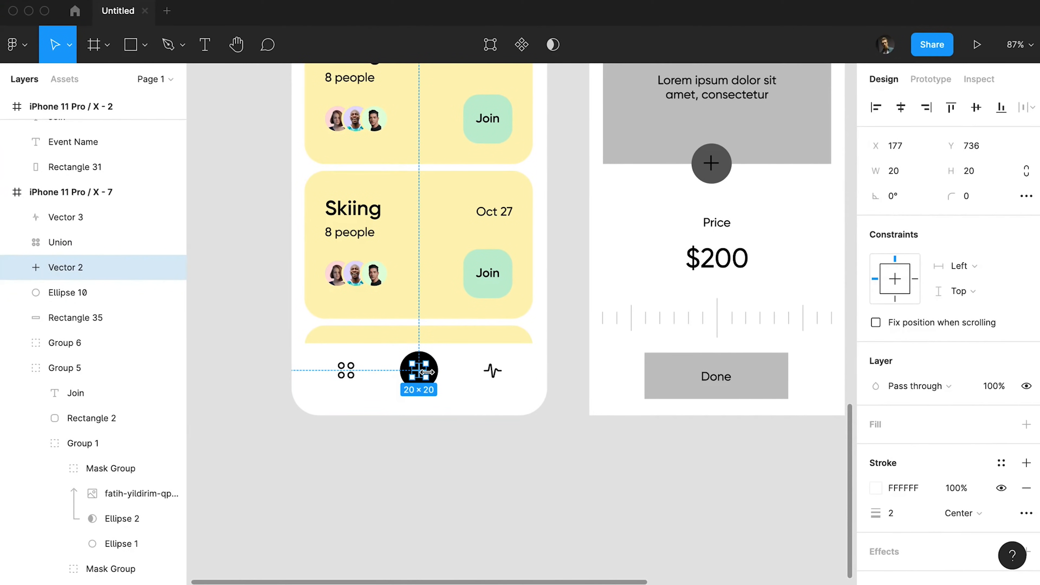
scroll(429, 378, "up", 5)
left_click_drag(422, 341, 419, 345)
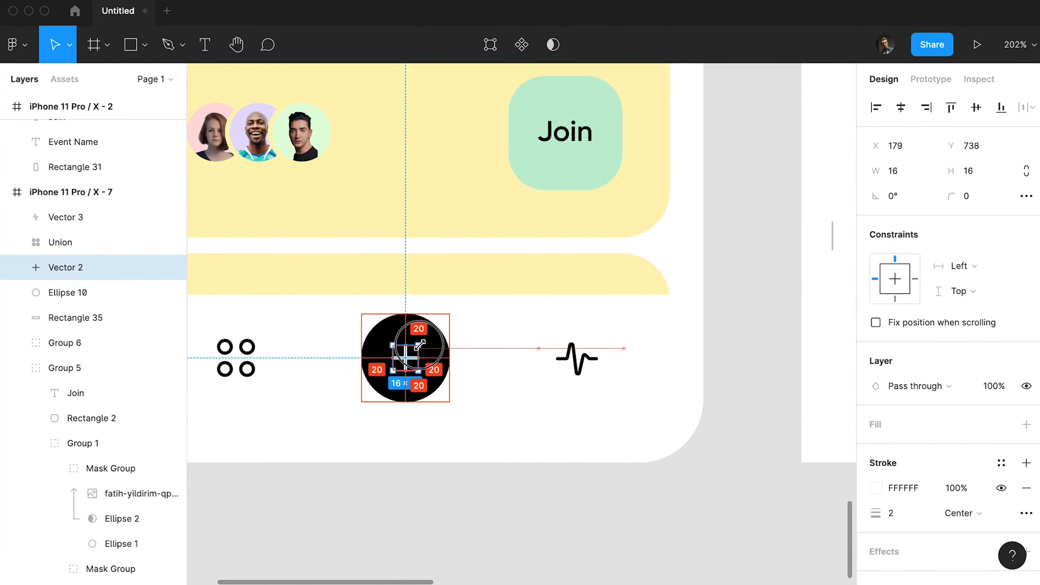
left_click(453, 484)
scroll(453, 483, "down", 5)
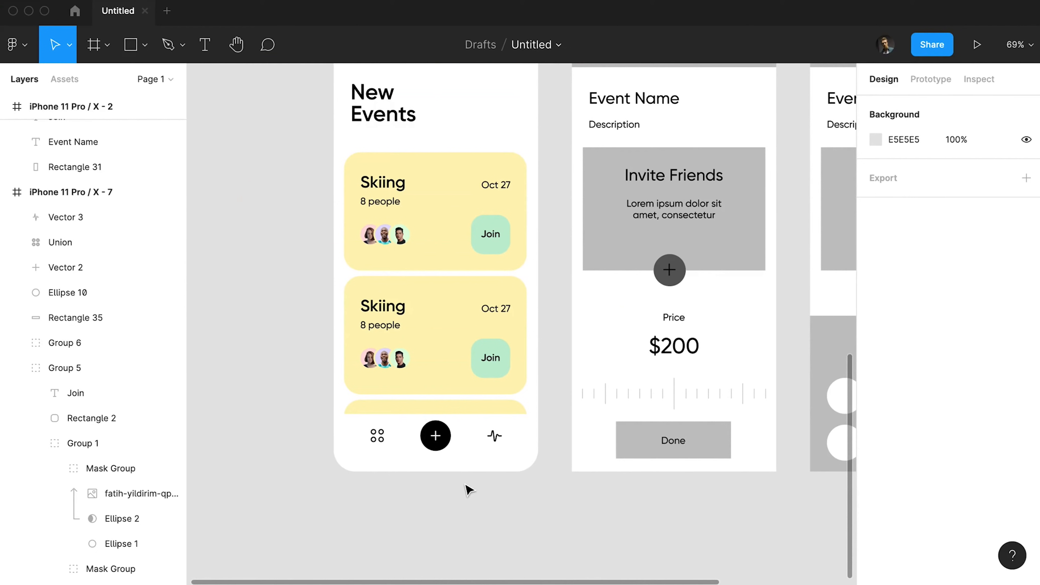
Scale the heartbeat icon in the bottom bar down to 21 × 25 about its centre
left_click(495, 436)
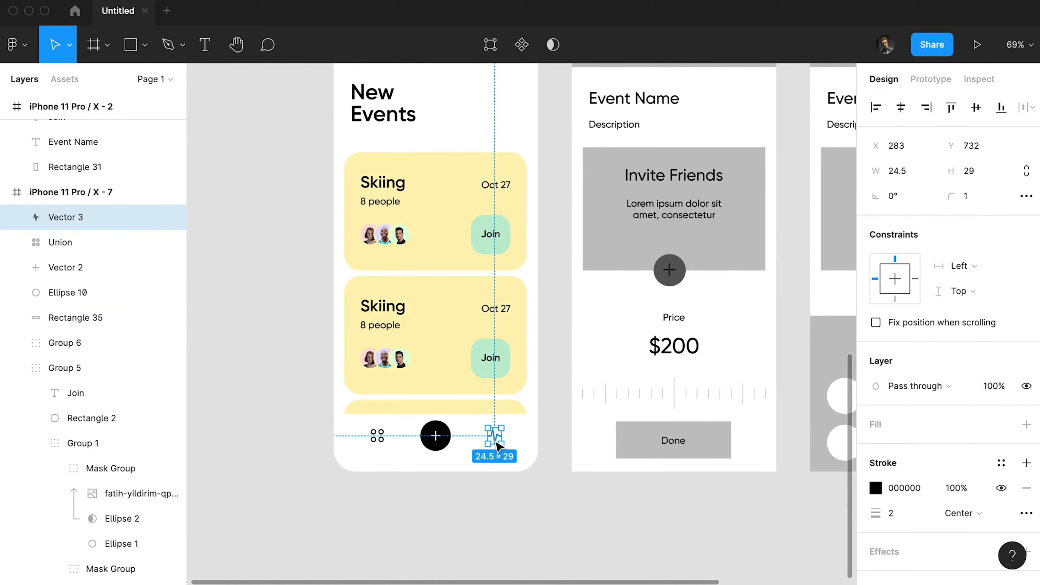
scroll(495, 440, "up", 8)
left_click_drag(524, 274, 513, 284)
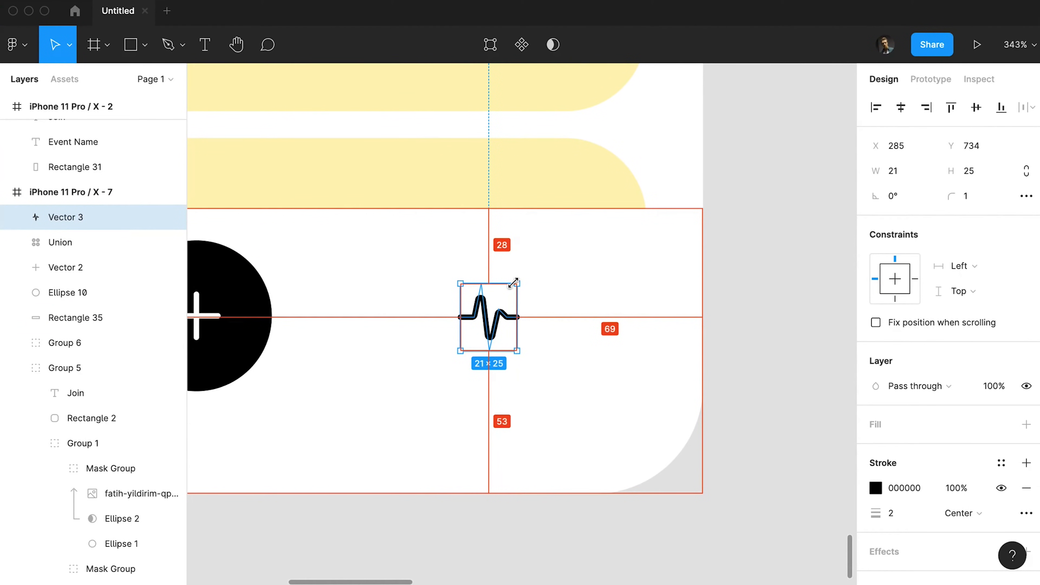
scroll(480, 323, "left", 10)
key("Escape")
scroll(505, 386, "down", 4)
scroll(567, 449, "down", 4)
Round and shorten the white handle bar at the top of the iPhone 11 Pro / X - 8 frame and centre it horizontally
left_click_drag(589, 449, 426, 516)
scroll(436, 520, "up", 1)
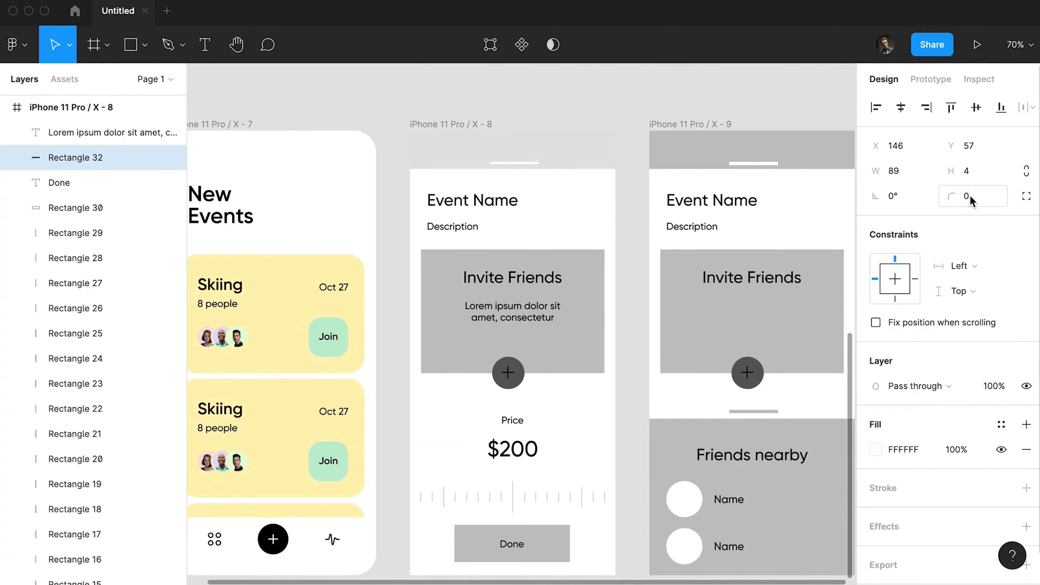
left_click(971, 195)
left_click(907, 172)
left_click(892, 104)
Give the grey Invite Friends card a corner radius of 30 and the yellow style of the Skiing card
left_click(454, 265)
left_click(970, 196)
type("30")
key("Return")
left_click(295, 279)
key("alt+super+c")
left_click(450, 276)
key("alt+super+v")
Apply the Skiing title's text style to the Invite Friends heading and the "8 people" style to its paragraph, centre-aligning the paragraph
left_click(221, 286, "super")
key("alt+super+c")
left_click(476, 283)
key("alt+super+v")
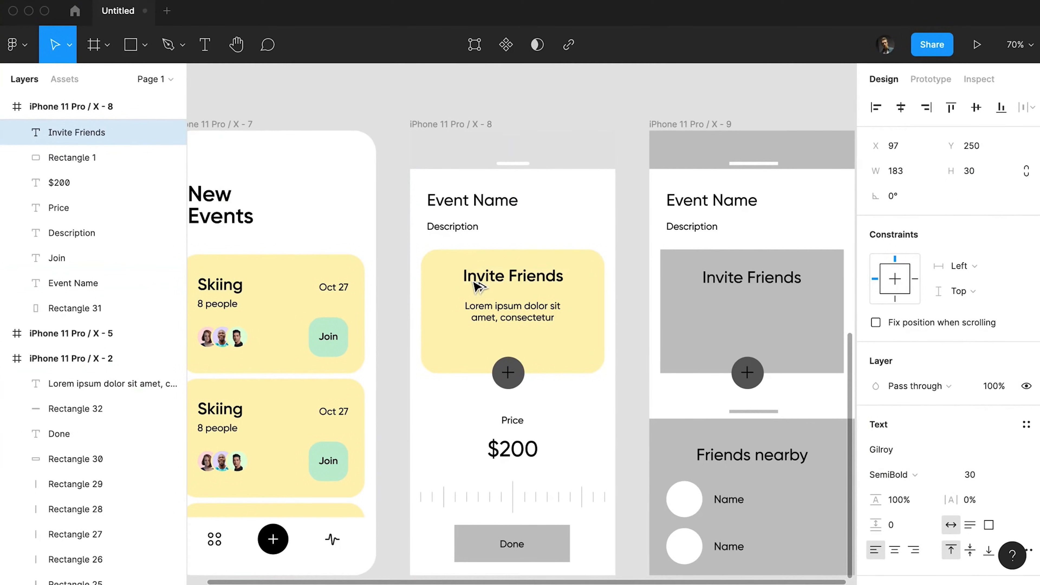
left_click(219, 304, "super")
left_click(505, 307)
key("alt+super+v")
left_click(894, 550)
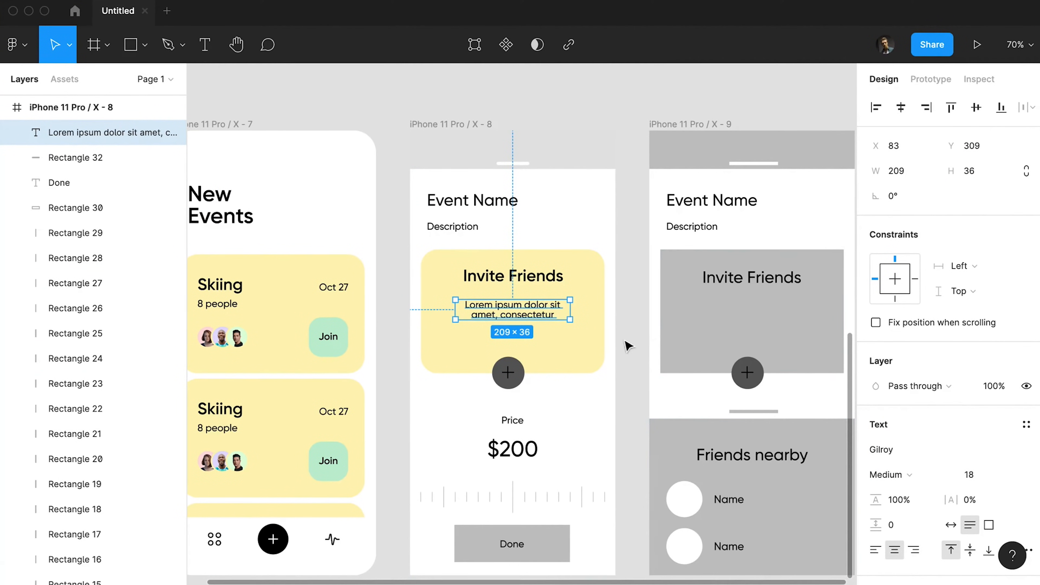
Group the black circle and plus symbol on the New Events screen and copy the group
left_click(273, 540)
left_click(62, 380, "shift")
key("super+g")
key("super+c")
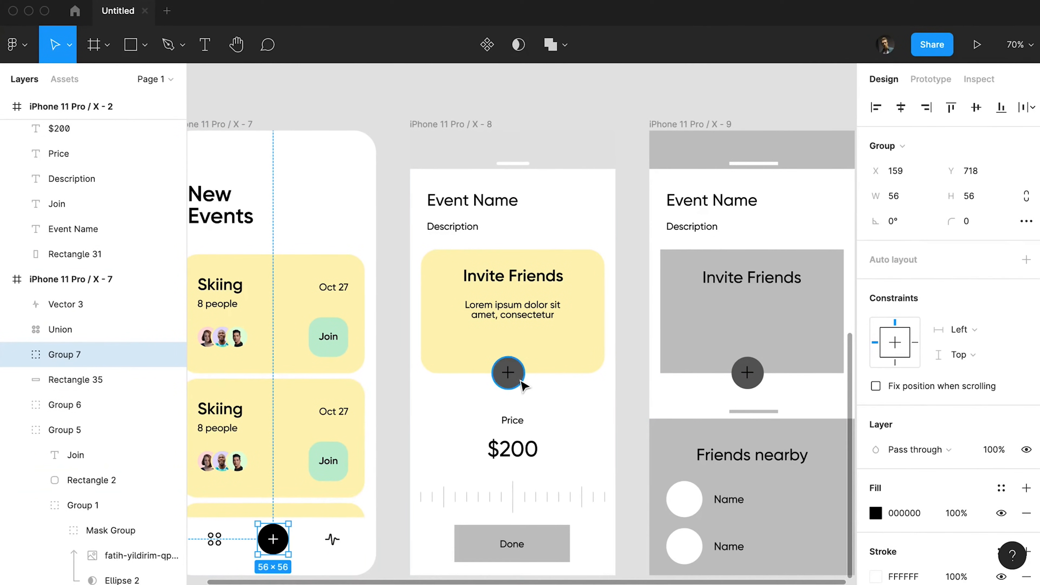
Replace the grey plus button on the Invite Friends card with the copied black one, placed on the card's lower edge
left_click(508, 373)
left_click(510, 381, "shift")
key("Delete")
left_click(510, 354)
key("super+v")
left_click(977, 109)
left_click_drag(515, 358, 516, 378)
Move the Invite Friends heading and its paragraph down 10 px together
left_click(531, 313)
left_click(518, 278, "shift")
key("shift+Down")
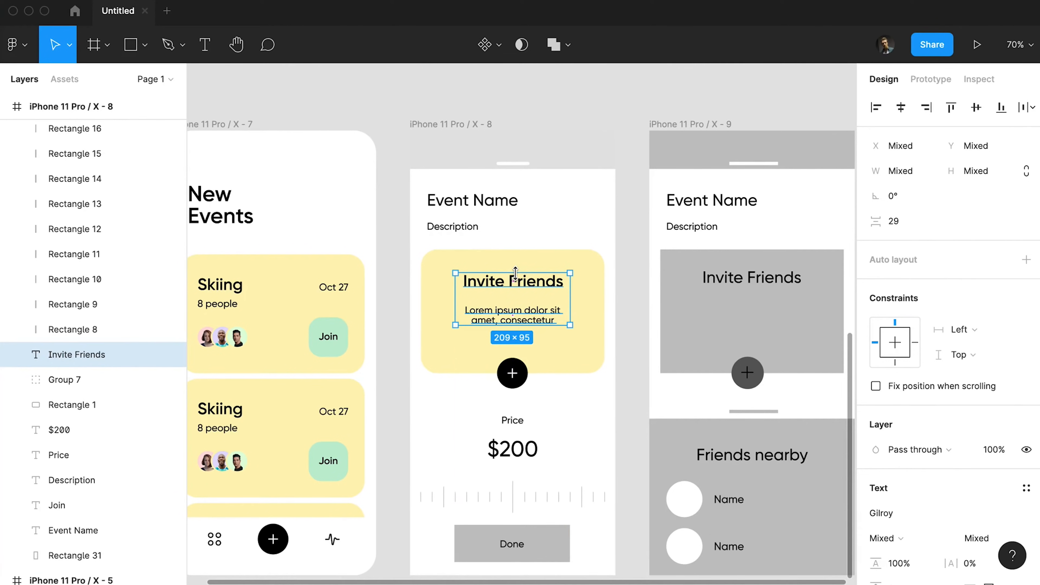
Set the Event Name title to SemiBold and reposition the Description text closer beneath it
left_click(473, 201)
left_click(888, 474)
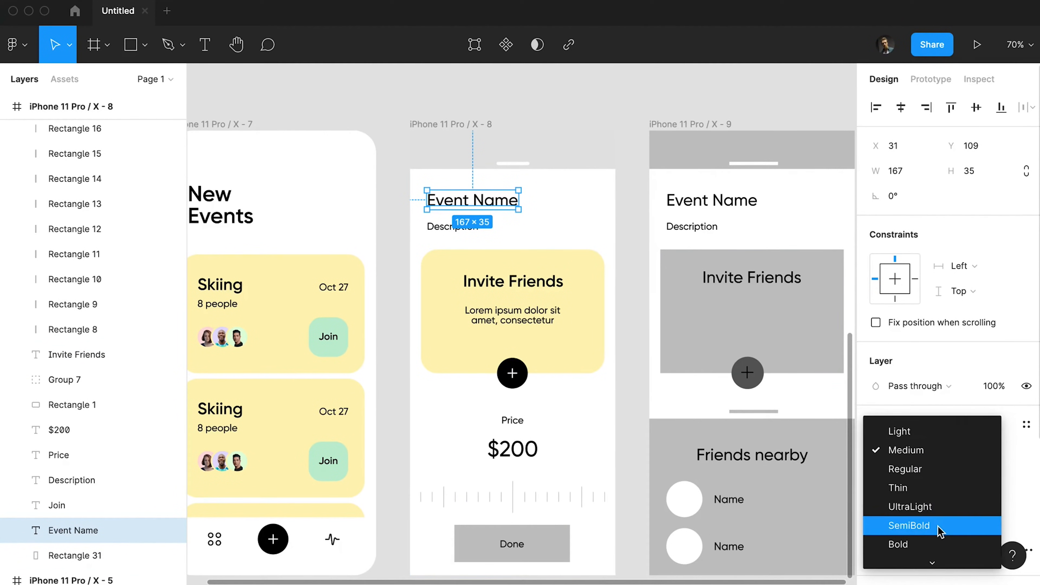
left_click(462, 229)
left_click_drag(462, 228, 474, 204)
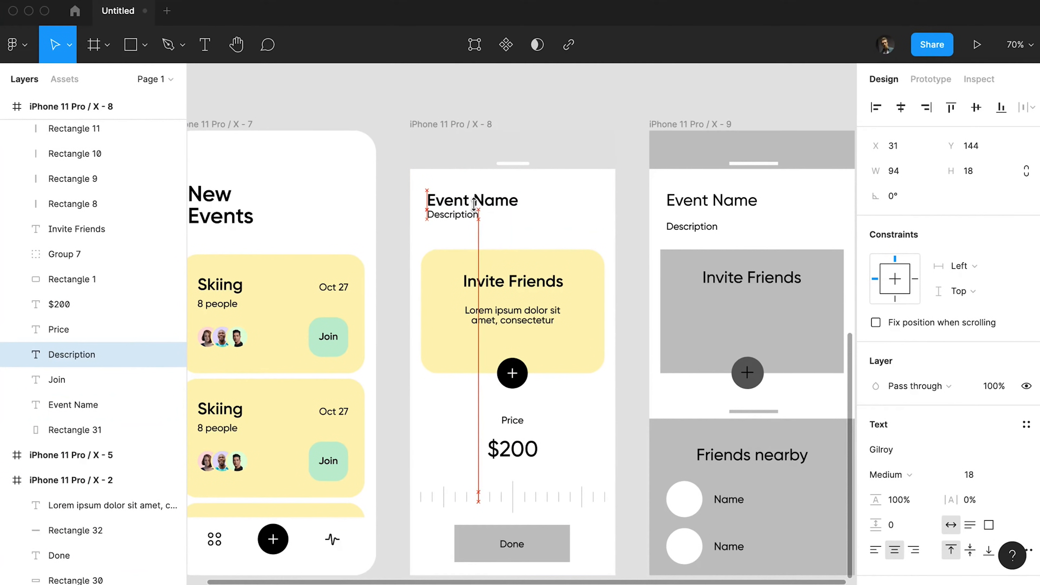
key("shift+Down")
Round the corners of the white panel behind the event details
left_click(562, 206)
left_click(969, 196)
type("20")
key("Return")
Move the Event Name title and Description text down 10 px together
left_click(463, 201)
left_click(459, 221, "shift")
key("shift+Down")
Move the Lorem ipsum paragraph up to Y 304, closer beneath the Invite Friends heading
left_click(484, 284)
left_click(501, 317)
key("shift+Up")
key("shift+Up")
key("Down")
key("Down")
key("Down")
key("Down")
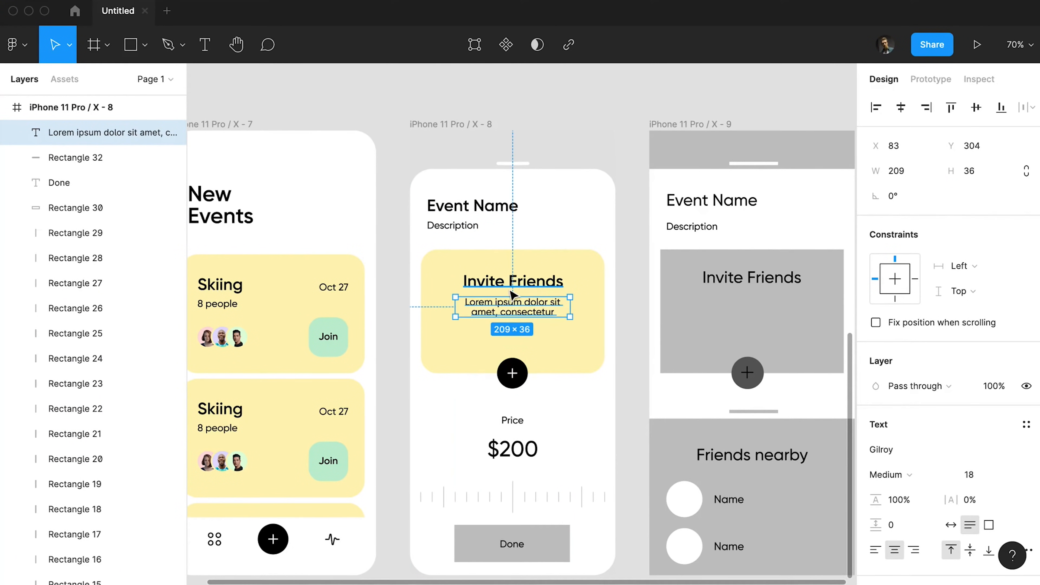
Shift the Invite Friends heading, paragraph and card down slightly, placing the card at Y 227, and reduce the card's height
left_click(513, 282)
left_click(548, 262, "shift")
left_click(639, 304)
left_click(599, 298)
key("super+shift+Up")
key("super+shift+Up")
key("super+shift+Up")
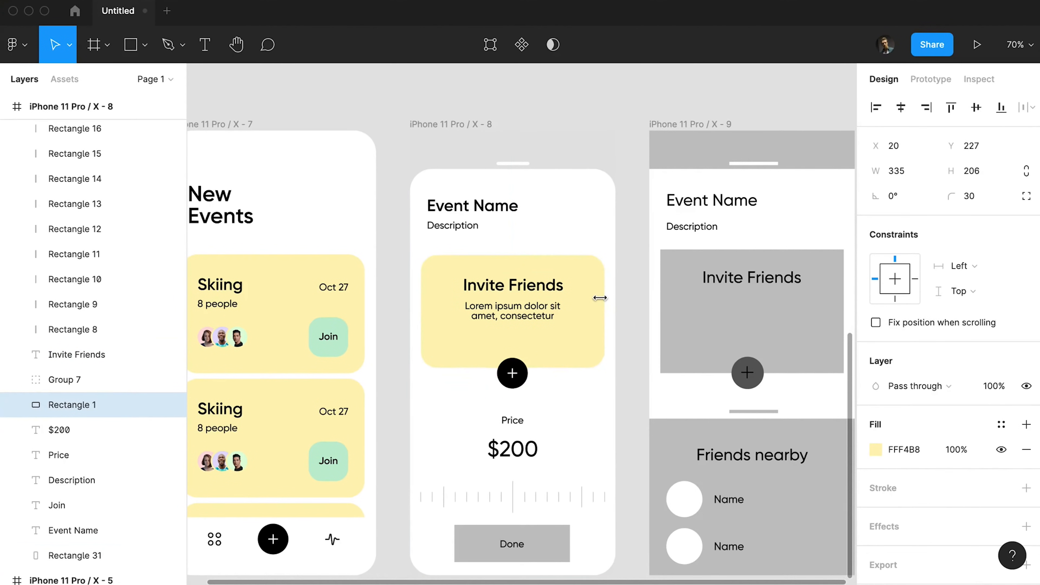
Move the black plus button up 18 px onto the shortened card's lower edge
left_click(522, 376)
key("shift+Up")
key("shift+Up")
key("Down")
key("Down")
left_click(631, 388)
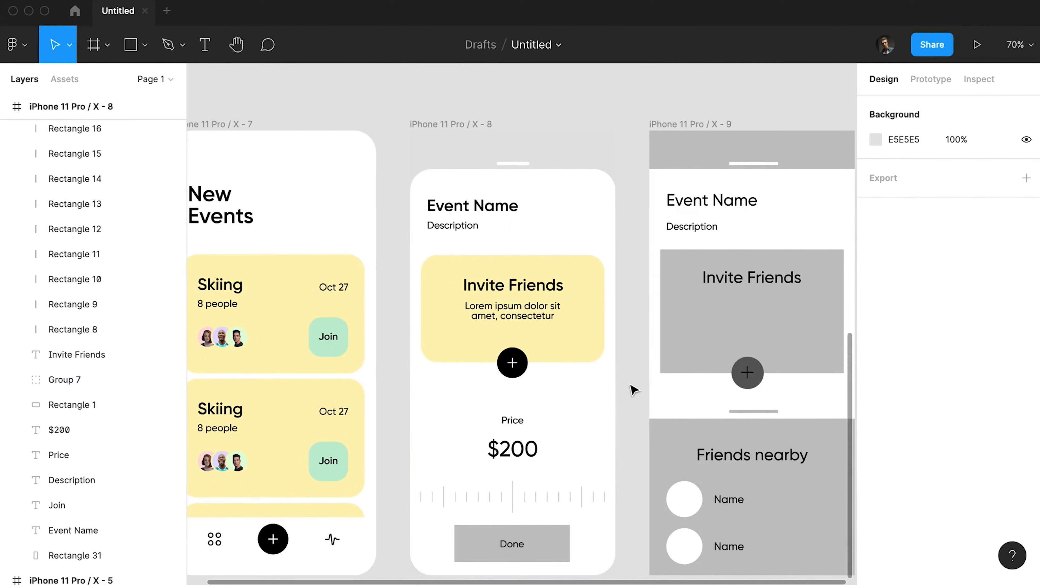
Set the $200 text to size 50 SemiBold and position it centred beneath the Price label at Y 542
left_click(512, 449)
left_click(979, 475)
type("50")
key("Return")
left_click(889, 475)
left_click(895, 494)
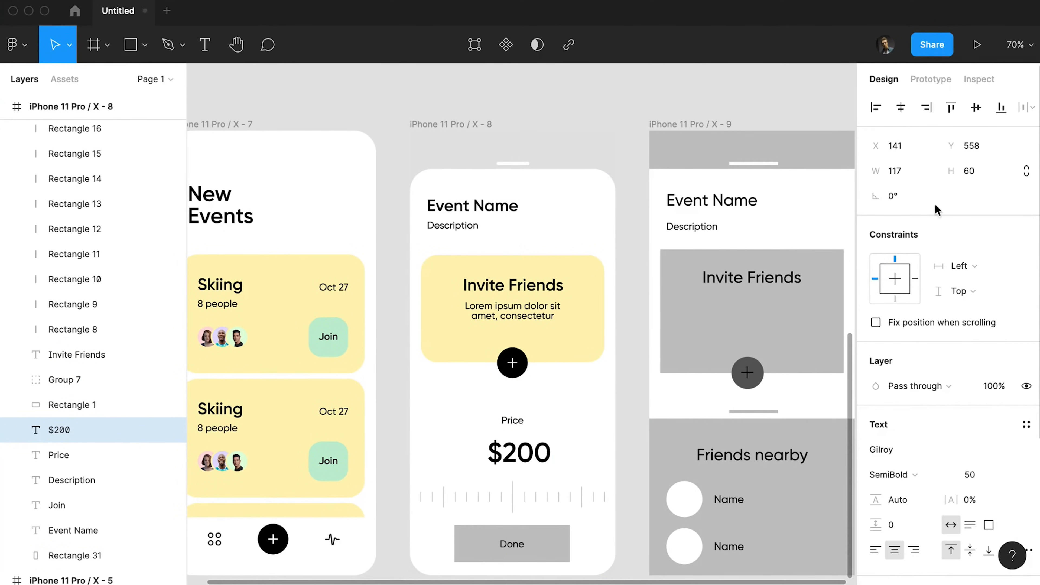
left_click_drag(525, 450, 525, 442)
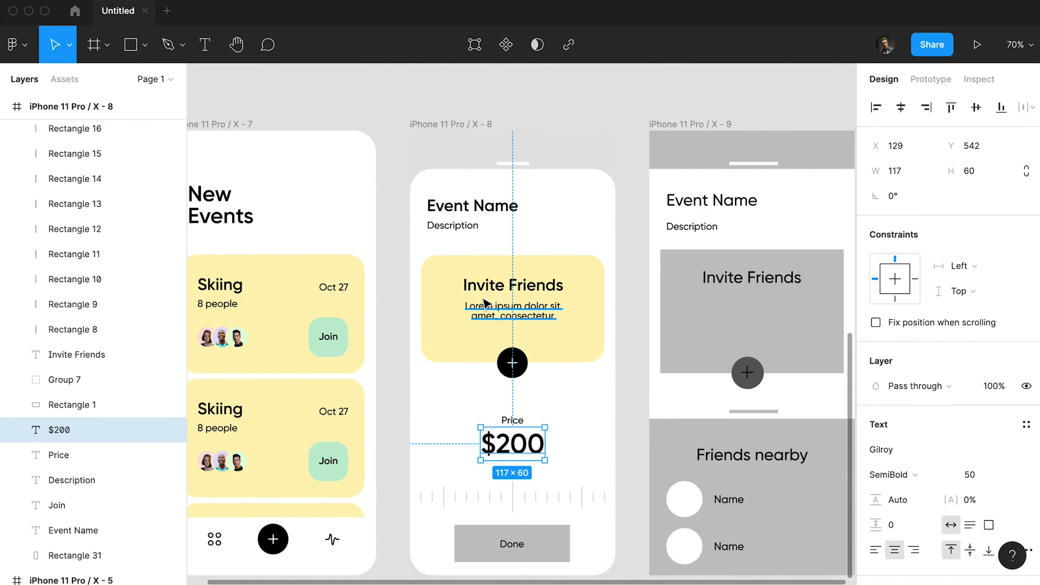
Reduce the Invite Friends card's height to 186 and move the plus button up to Y 385 on its lower edge
left_click(490, 284)
left_click(492, 310, "shift")
left_click_drag(515, 359, 515, 358)
left_click(582, 349)
key("super+shift+Up")
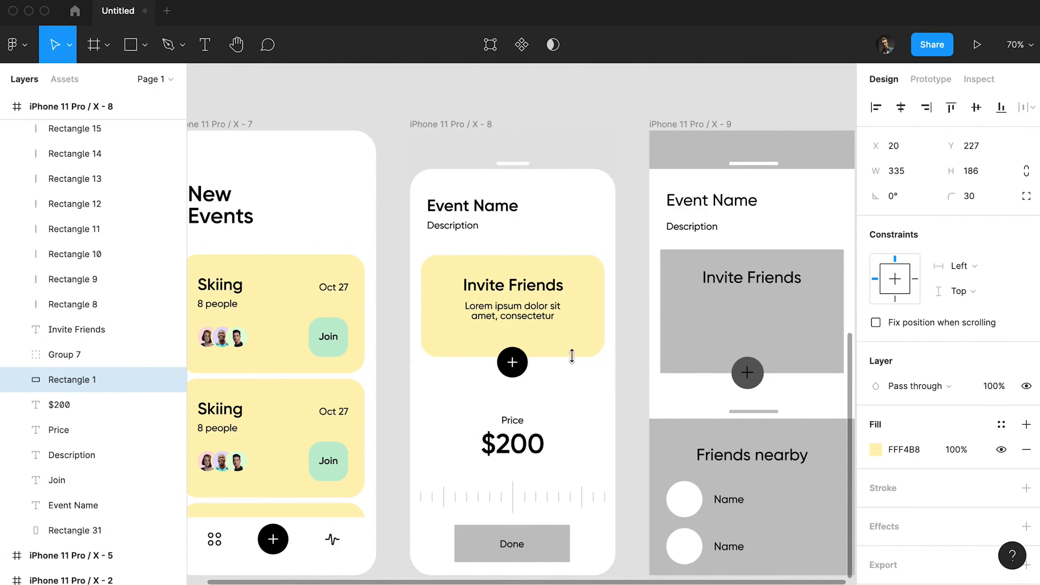
left_click(511, 370)
key("shift+Up")
key("shift+Up")
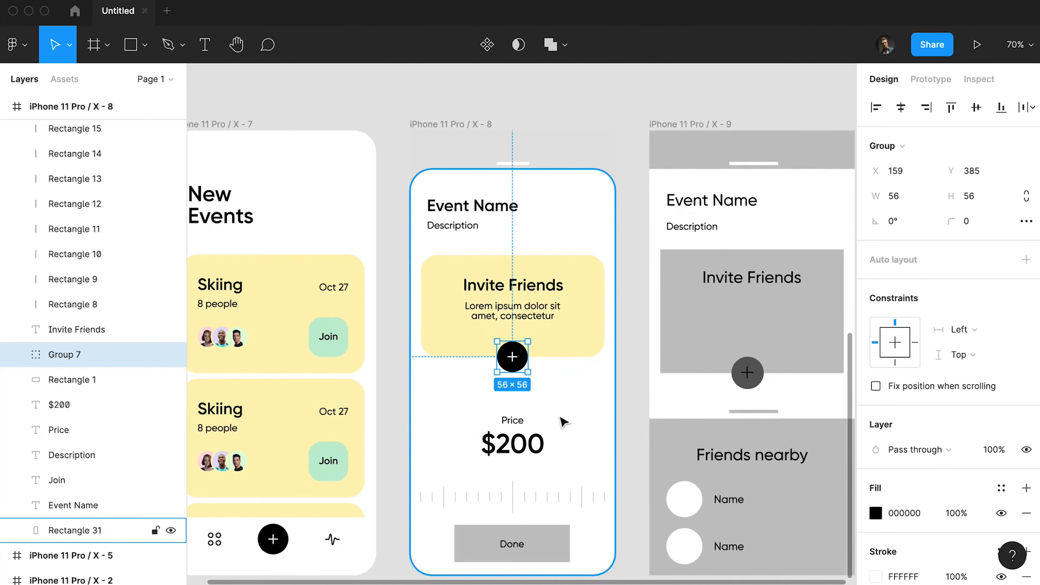
Move the row of ruler tick marks up 10 px towards the $200 text
left_click_drag(617, 474, 419, 503)
left_click(433, 468, "shift")
key("shift+Up")
key("shift+Up")
key("shift+Down")
Move the Price label, $200 text and ruler tick marks up together, leaving the white panel in place
left_click_drag(386, 412, 653, 503)
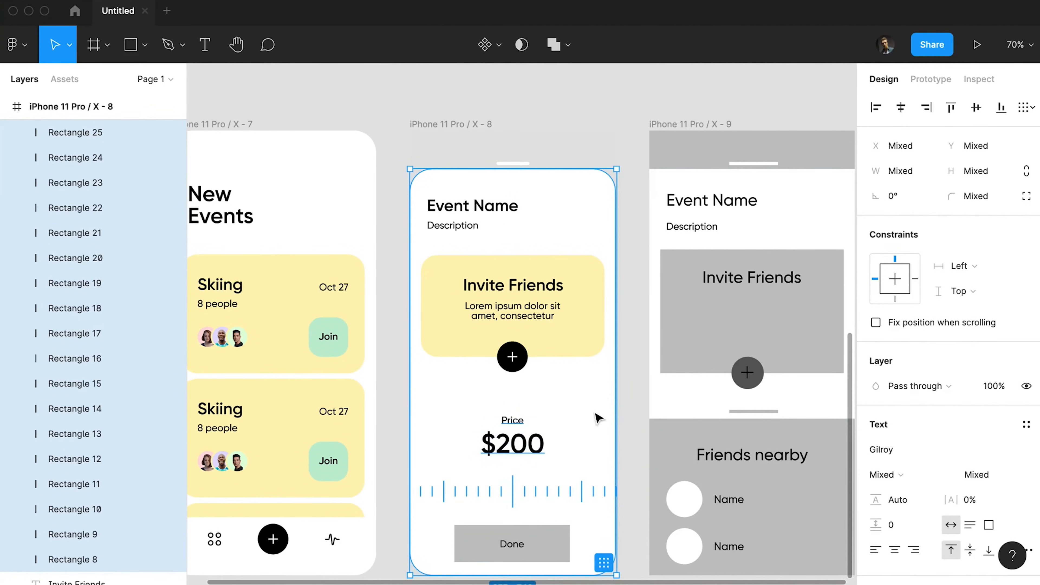
left_click(583, 402, "shift")
key("shift+Up")
key("shift+Up")
key("shift+Up")
key("Escape")
Centre-align the Event Name title and centre both it and the Description text horizontally on the screen
left_click_drag(389, 406, 398, 365)
left_click(471, 165)
left_click(895, 550)
left_click(901, 108)
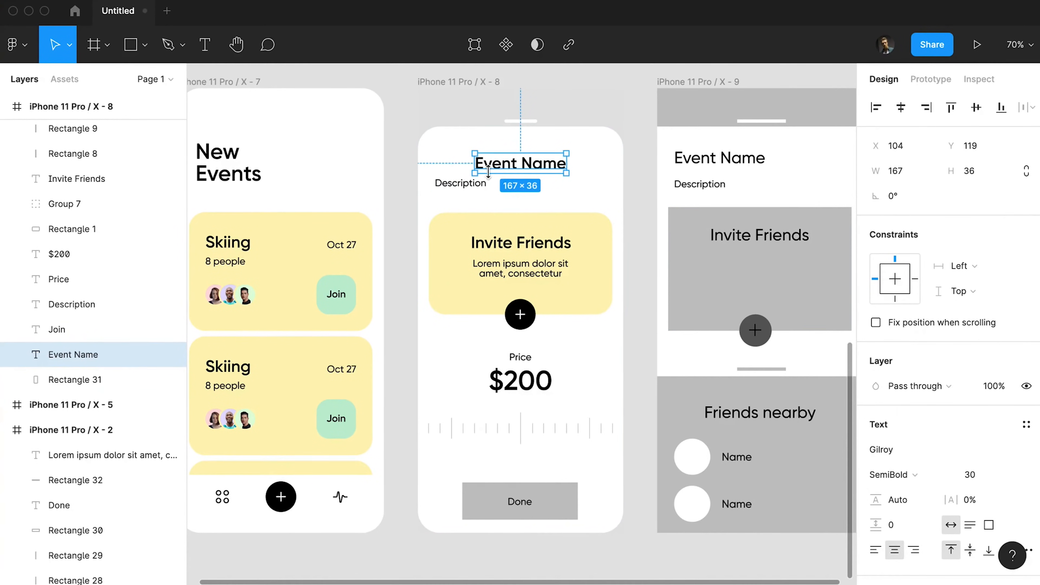
left_click(471, 184)
left_click(927, 107)
left_click(902, 108)
left_click(648, 283)
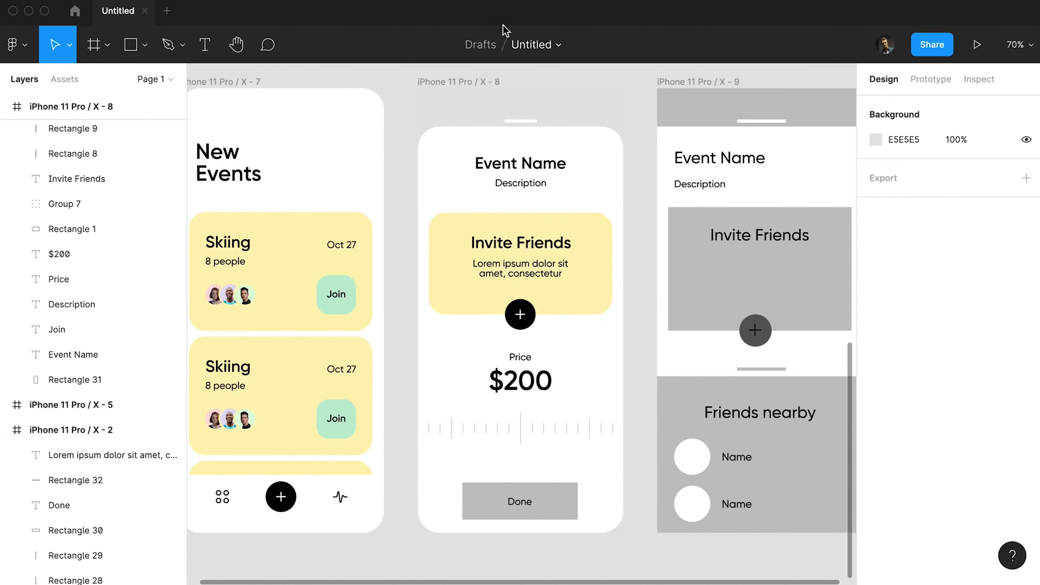
Lighten the iPhone 11 Pro / X - 8 frame's background fill to a paler grey
left_click(471, 82)
left_click(876, 450)
left_click_drag(678, 216, 648, 212)
Set the Done button's corner radius to 20
left_click(541, 494)
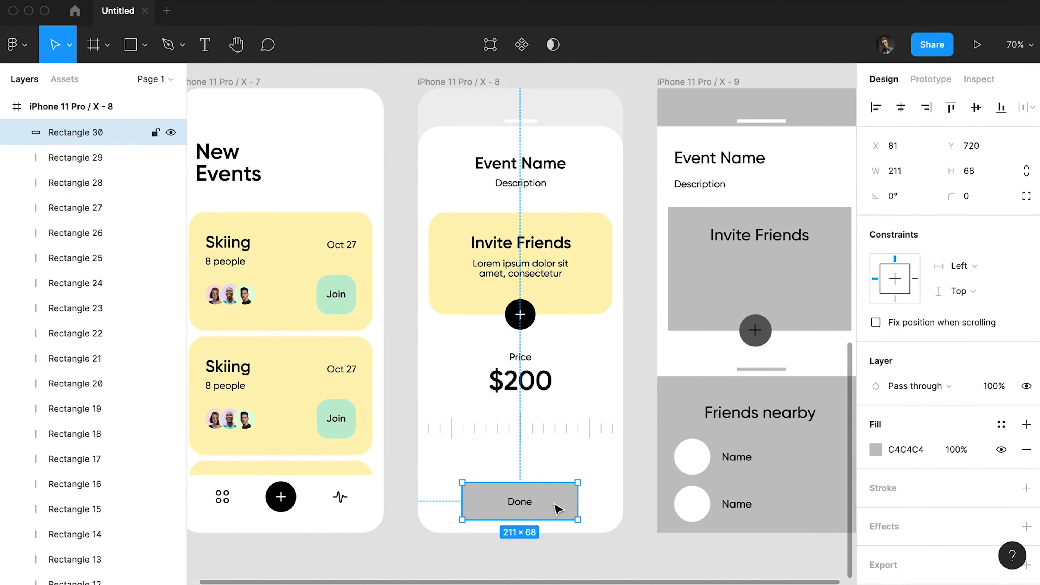
type("20")
key("Return")
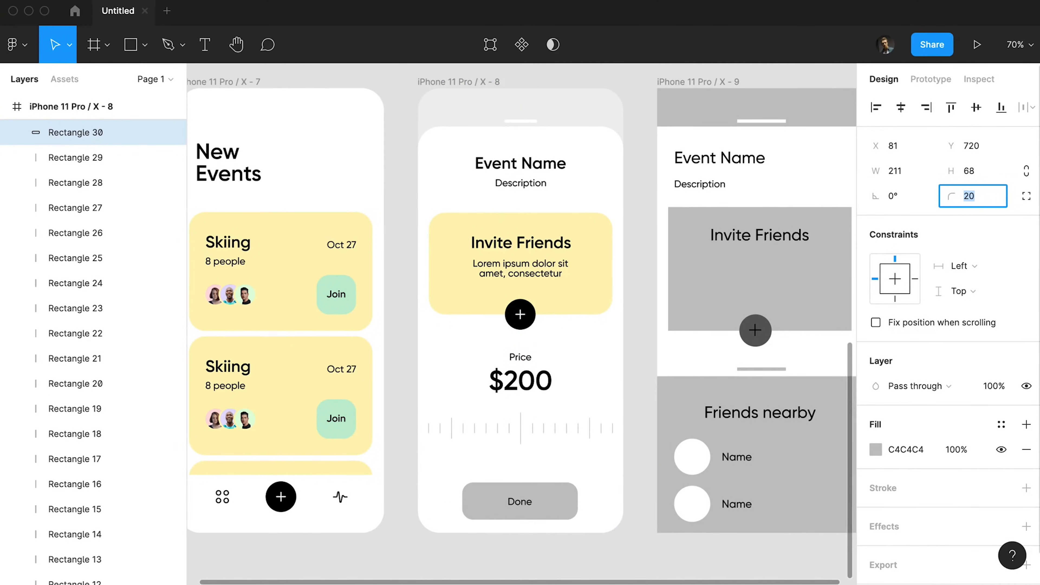
Set the Done label to SemiBold and move the button with its label up, placing the button at Y 678
left_click(515, 500, "shift")
left_click(901, 474)
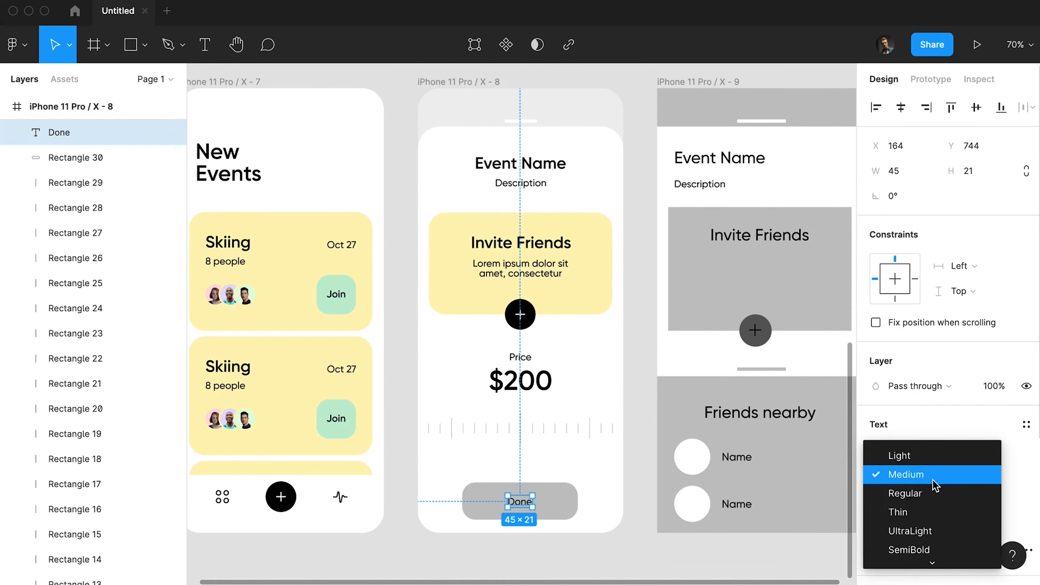
left_click(934, 549)
left_click_drag(562, 505, 564, 481)
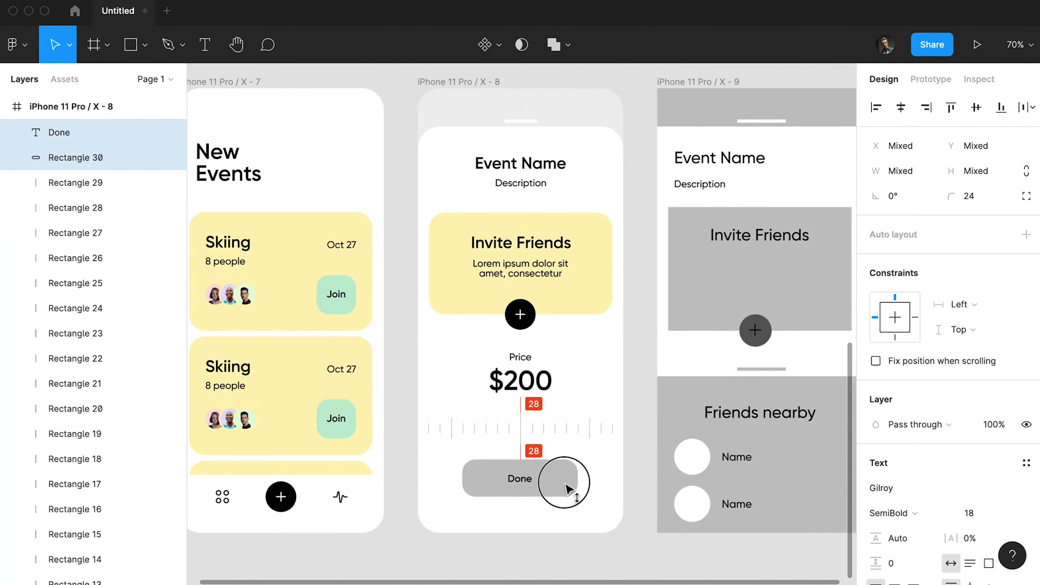
Fill the Done button with the mint green sampled from the Join button
left_click(531, 485)
left_click(555, 483)
left_click(876, 449)
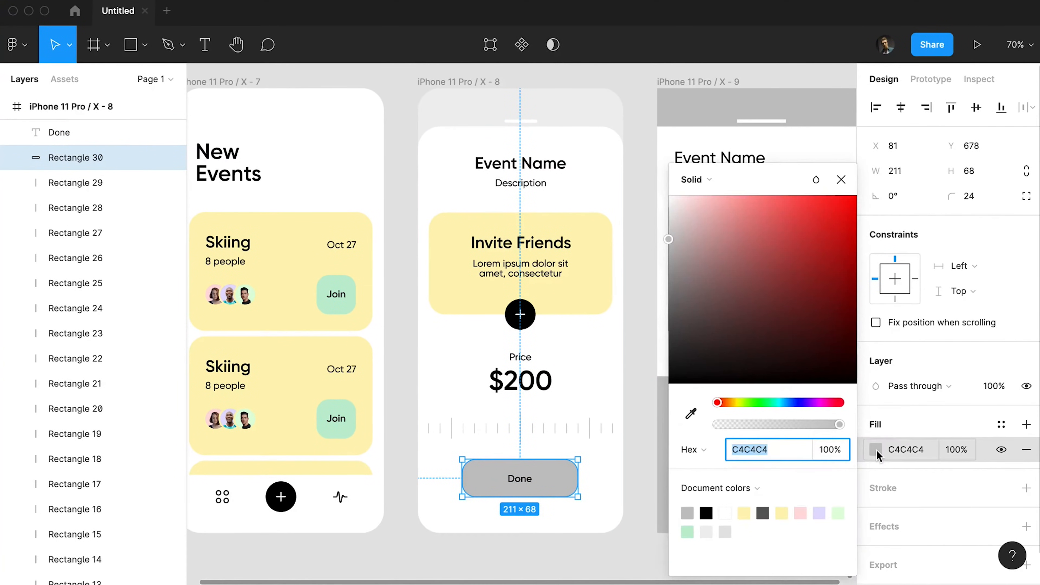
left_click(692, 414)
left_click(348, 406)
left_click(406, 494)
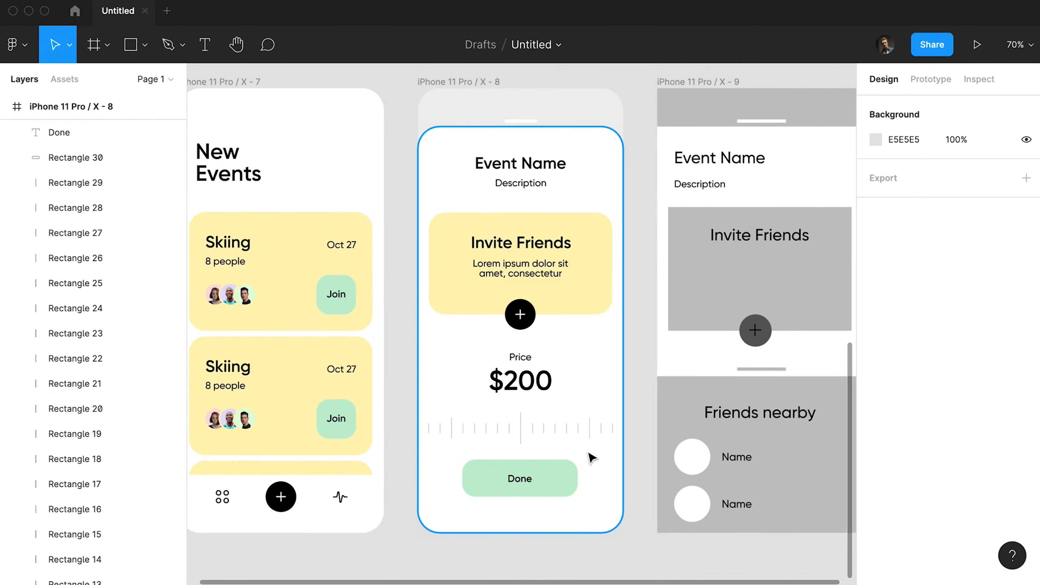
Recolour the Invite Friends plus button with a mint green C1EED0 circle and a black plus stroke
double_click(531, 324)
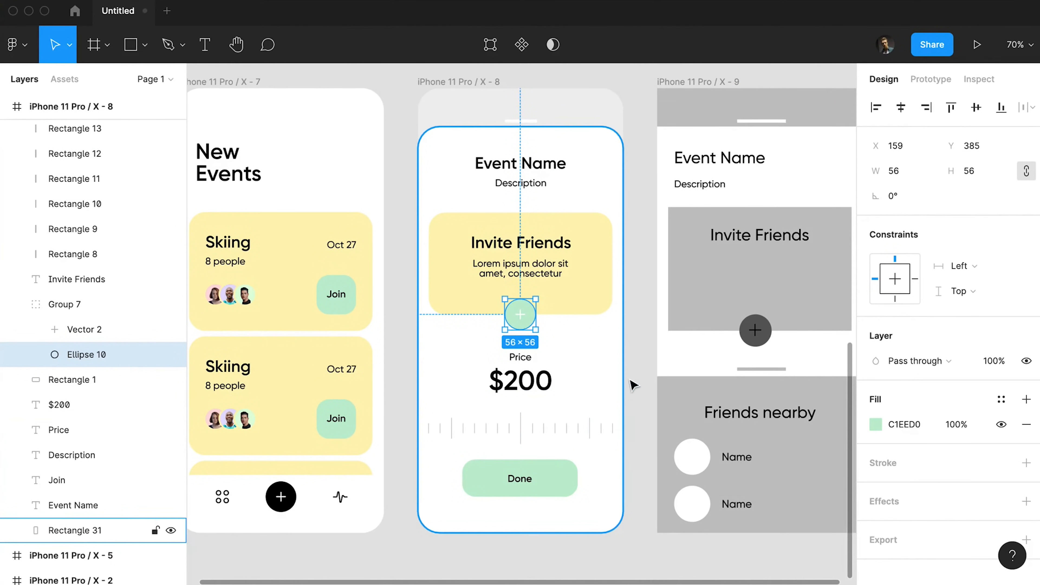
left_click(528, 321)
key("i")
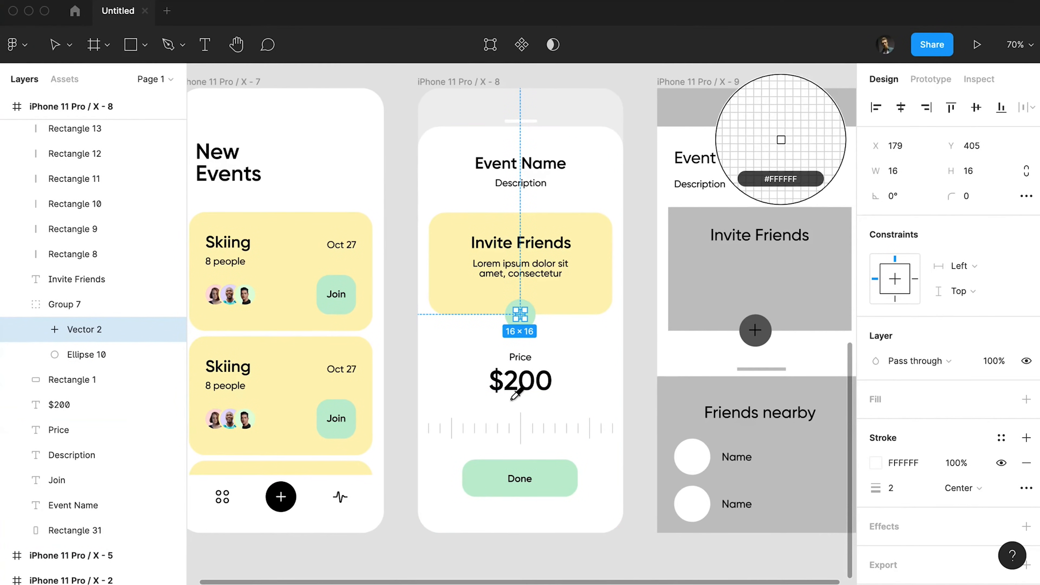
left_click(286, 489)
left_click(411, 401)
Duplicate the mint circle, take the copy out of the button group and subtract it from the yellow Invite Friends card
left_click(92, 355)
key("ctrl+c")
key("ctrl+v")
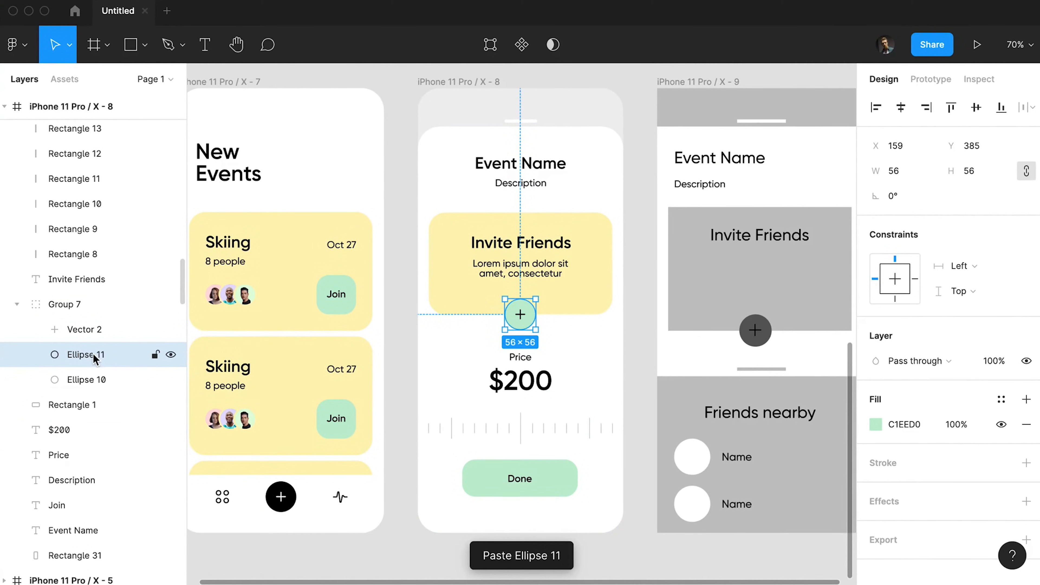
left_click(437, 308, "shift")
left_click_drag(62, 406, 65, 394)
left_click(568, 45)
left_click(560, 102)
Enlarge the subtracted circle to 84 × 84 about its centre to leave a gap around the plus button
left_click(17, 380)
left_click(86, 404)
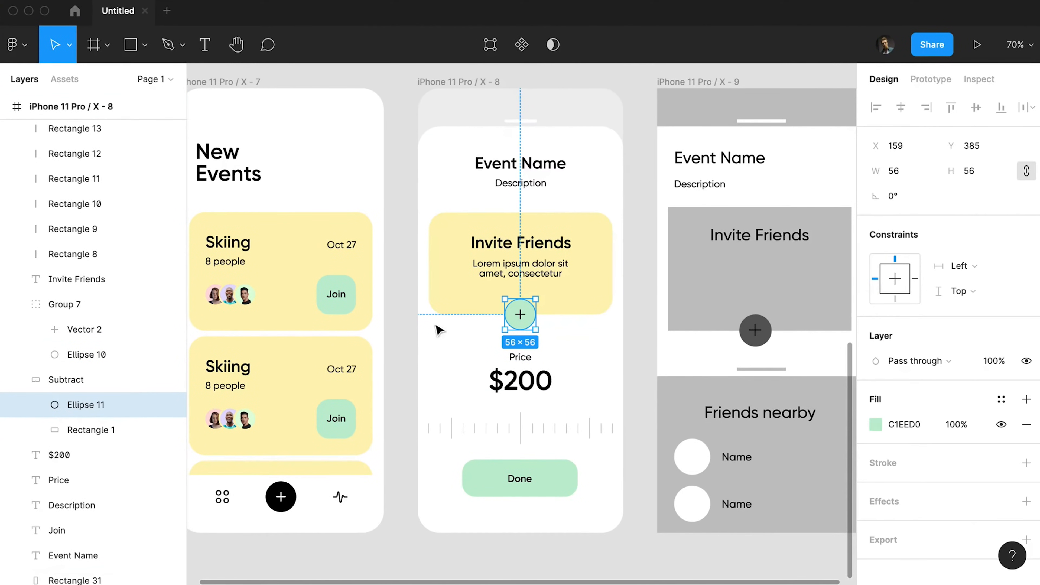
left_click_drag(536, 299, 543, 299)
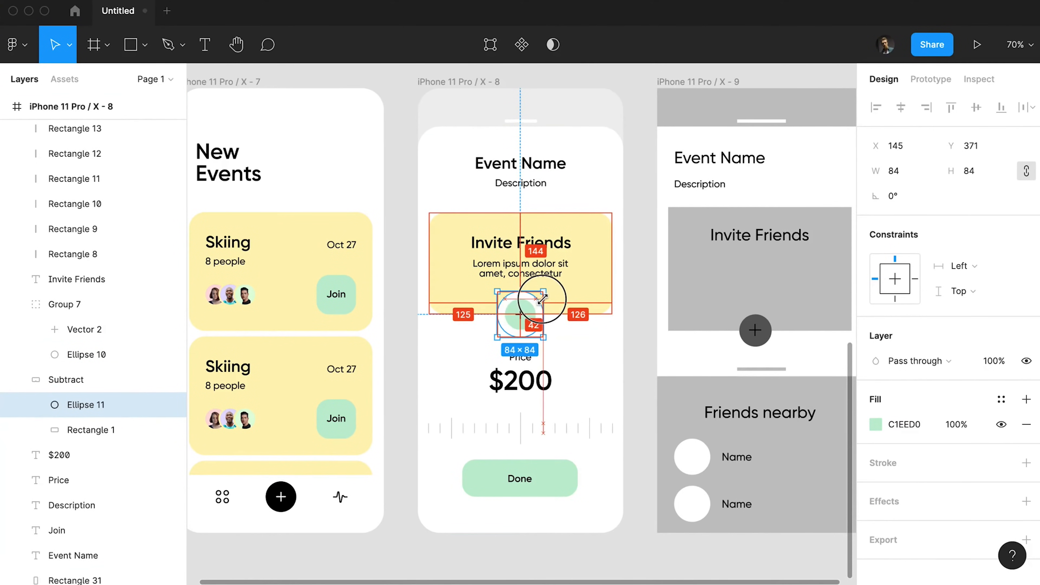
left_click(638, 339)
left_click(81, 380)
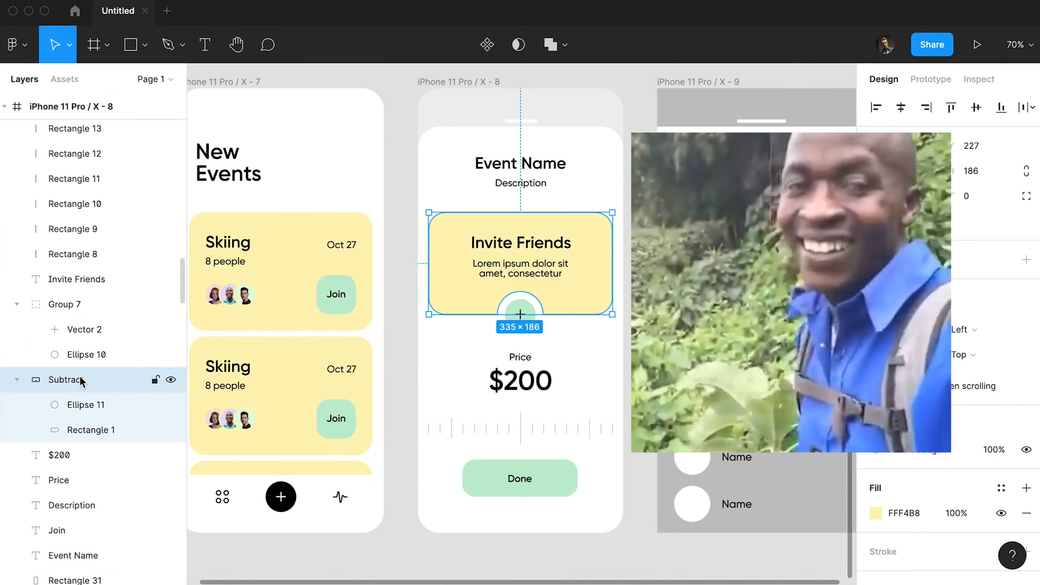
Set the cut-out yellow card's corner radius to 20 and reduce its subtracted circle to 76 × 76
left_click(973, 195)
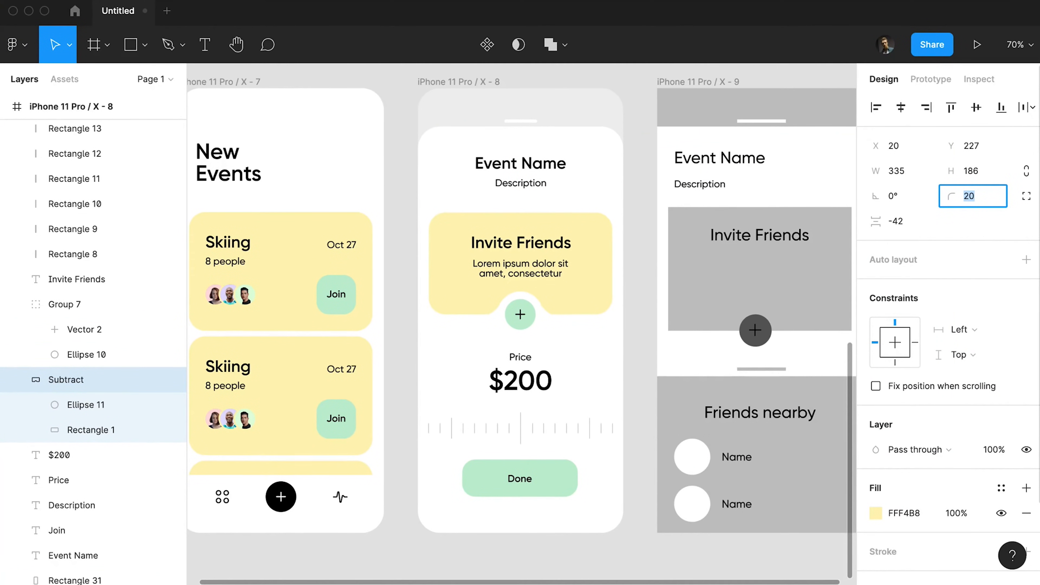
left_click(20, 408)
left_click_drag(544, 291, 536, 293)
Replace the white panel and top handle on screen 9 with copies of the rounded panel and handle from screen 8
left_click(441, 336)
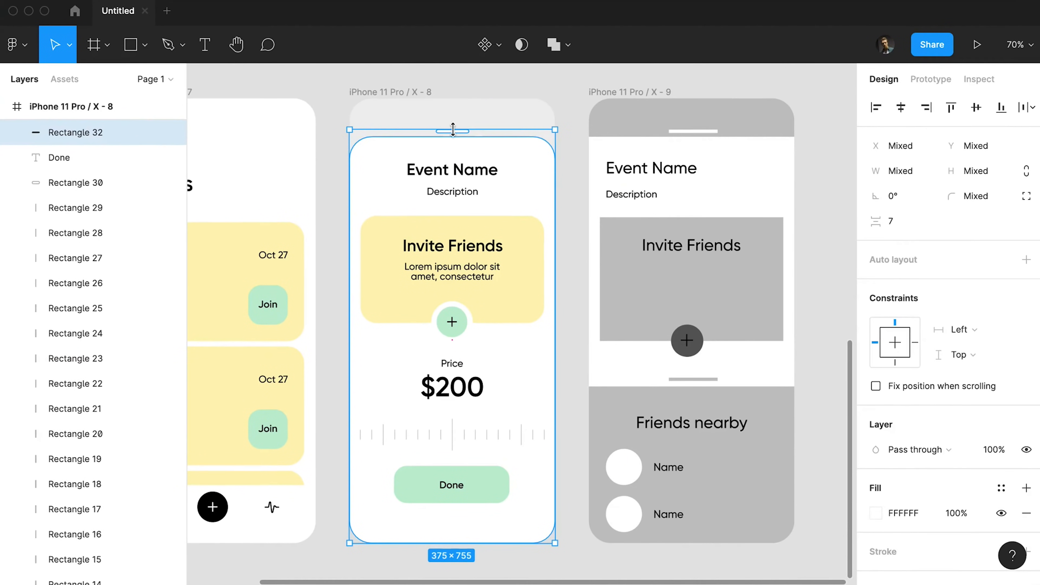
left_click(708, 154)
left_click(82, 132)
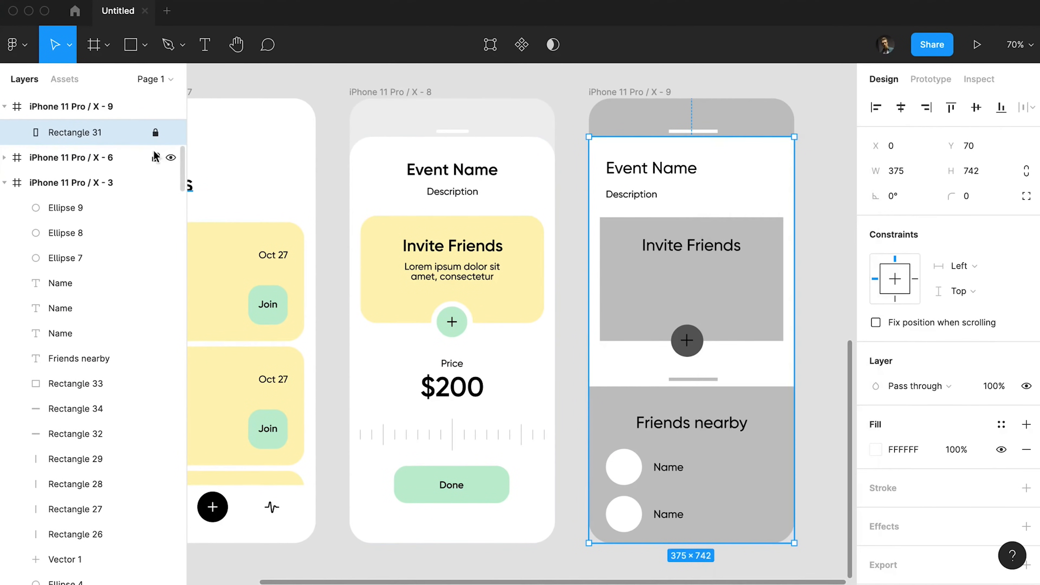
key("Delete")
left_click(698, 132)
key("Delete")
left_click(640, 93)
key("super+v")
Send the pasted panel and handle behind the rest of screen 9's content and lock the panel
key("super+[")
key("super+[")
key("super+[")
key("super+[")
key("super+[")
key("super+[")
key("super+[")
key("super+[")
key("super+[")
key("super+[")
key("super+[")
key("super+[")
key("super+[")
key("super+[")
key("super+[")
key("super+[")
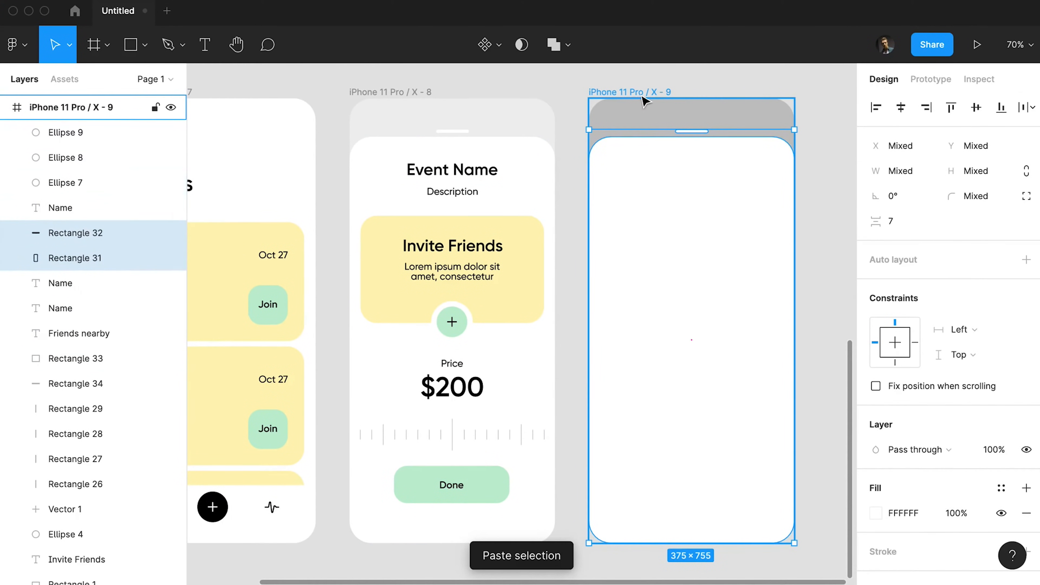
key("super+[")
key("super+[")
key("super+[")
left_click(819, 369)
left_click(759, 191)
Replace screen 9's event title, description and grey Invite Friends card with copies of the styled ones from screen 8
left_click(462, 179)
left_click(455, 191, "shift")
left_click(472, 245, "shift")
left_click(470, 279, "shift")
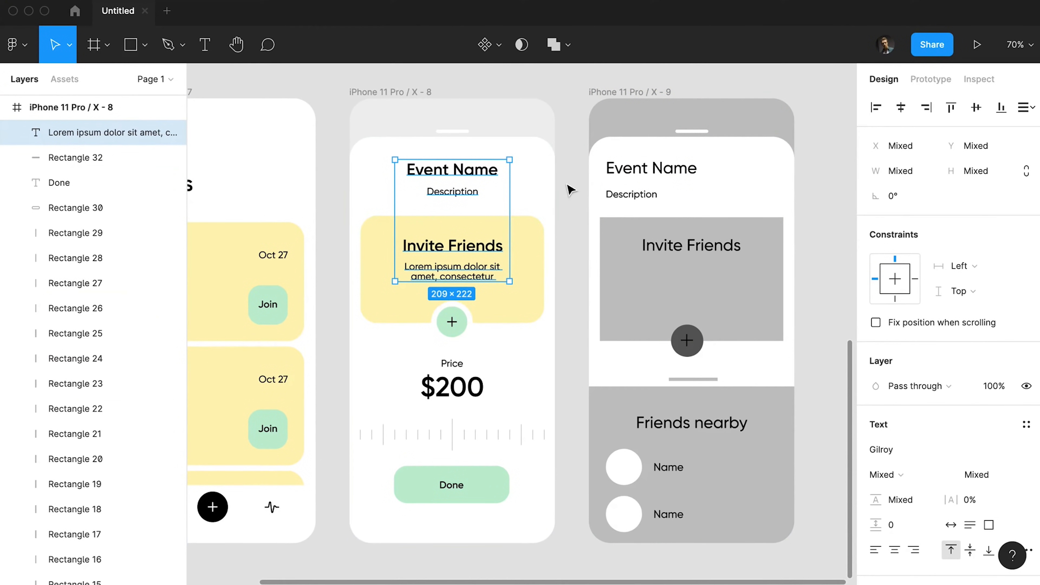
left_click(599, 167)
left_click_drag(565, 158, 386, 337)
left_click_drag(574, 161, 785, 353)
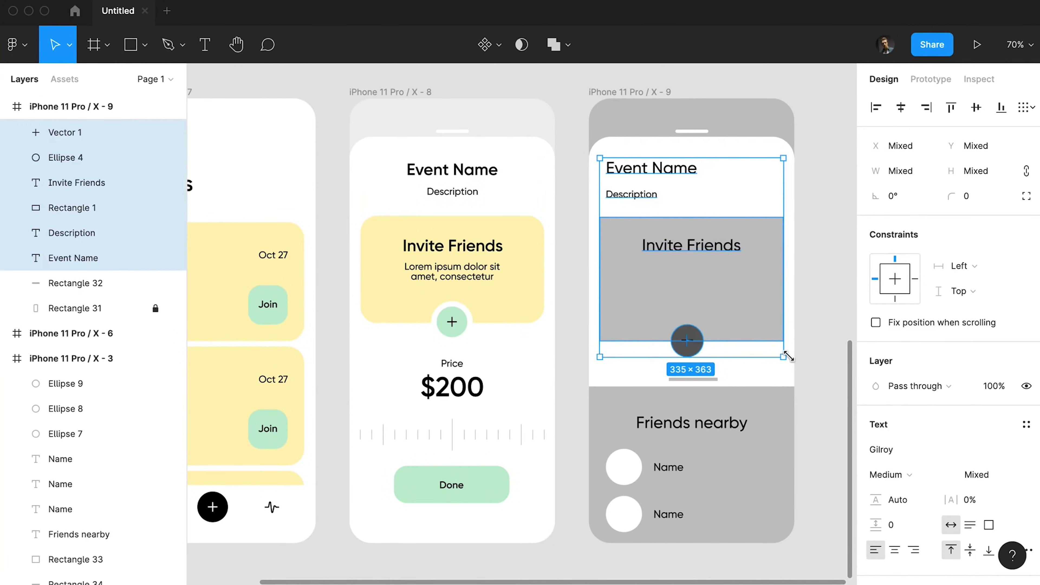
key("Delete")
key("ctrl+v")
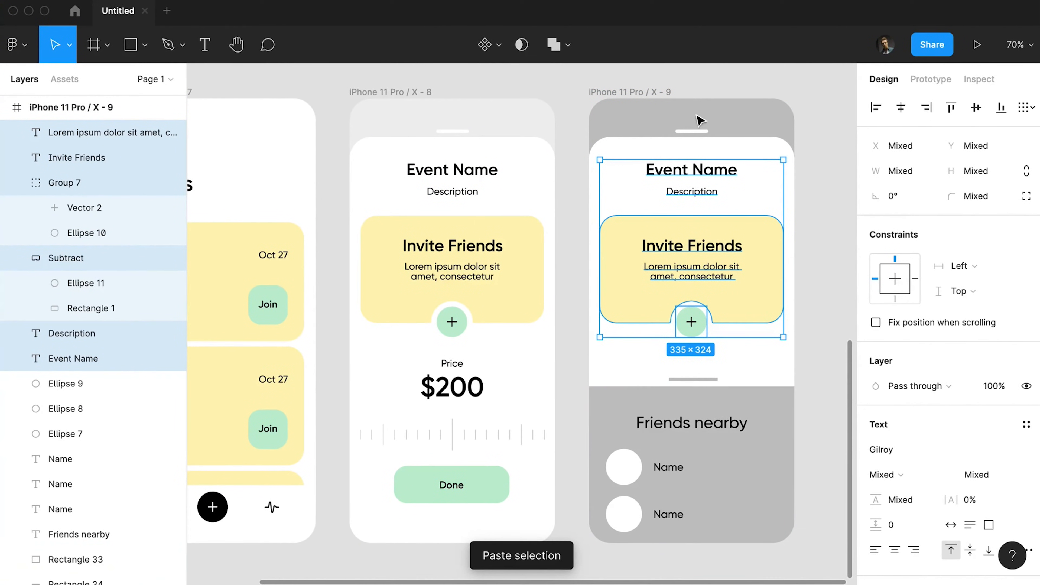
Duplicate the top handle above the Friends nearby panel, fill the copy black and delete the old grey handle
left_click_drag(697, 133, 693, 376)
key("i")
left_click(222, 505)
left_click(576, 402)
left_click(689, 379)
key("Delete")
Round the corners of the Friends nearby panel to 40
key("alt")
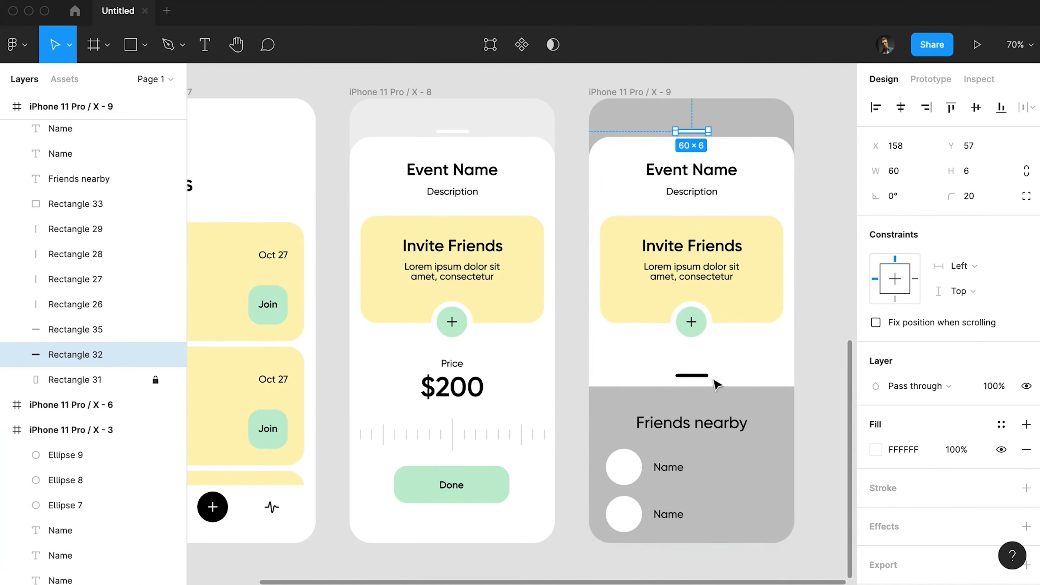
left_click(771, 412)
left_click(985, 199)
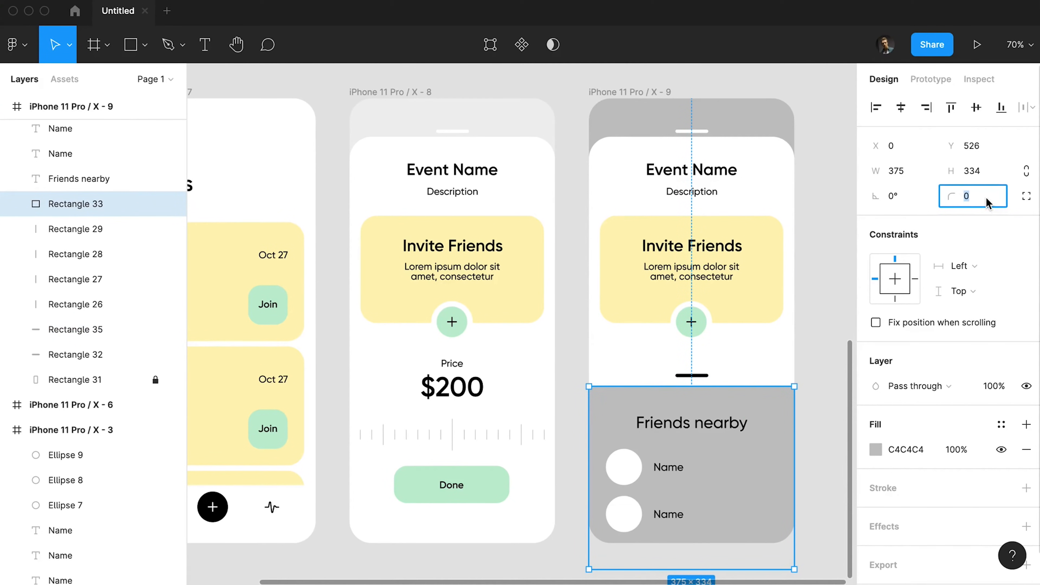
Fill the main rounded panel of screen 8 with black
left_click(534, 189)
left_click(880, 450)
left_click_drag(708, 357, 658, 459)
left_click(573, 356)
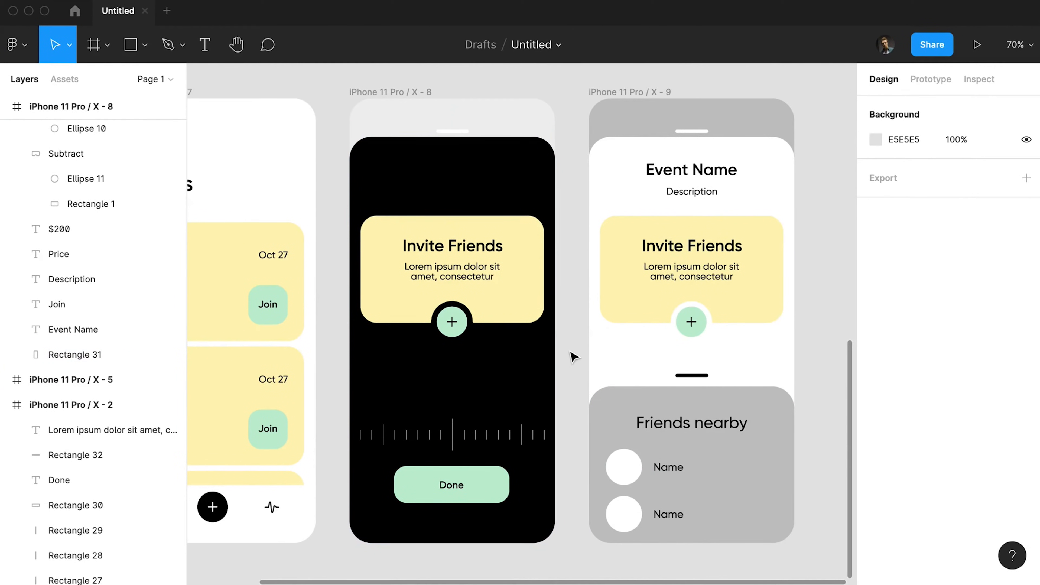
Recolour screen 8's Event Name, Description, Price and $200 texts white, leaving out the panel and card
left_click_drag(568, 354, 418, 404)
left_click_drag(336, 152, 519, 196)
left_click(521, 198, "shift")
key("i")
left_click(635, 197)
key("super+z")
left_click(551, 194, "shift")
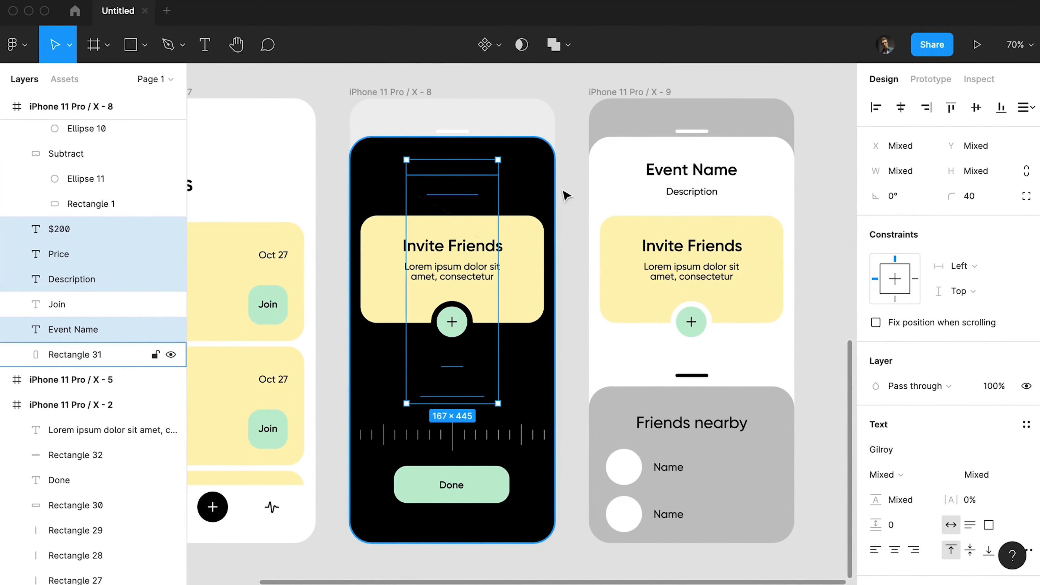
key("i")
left_click(599, 207)
left_click(570, 220)
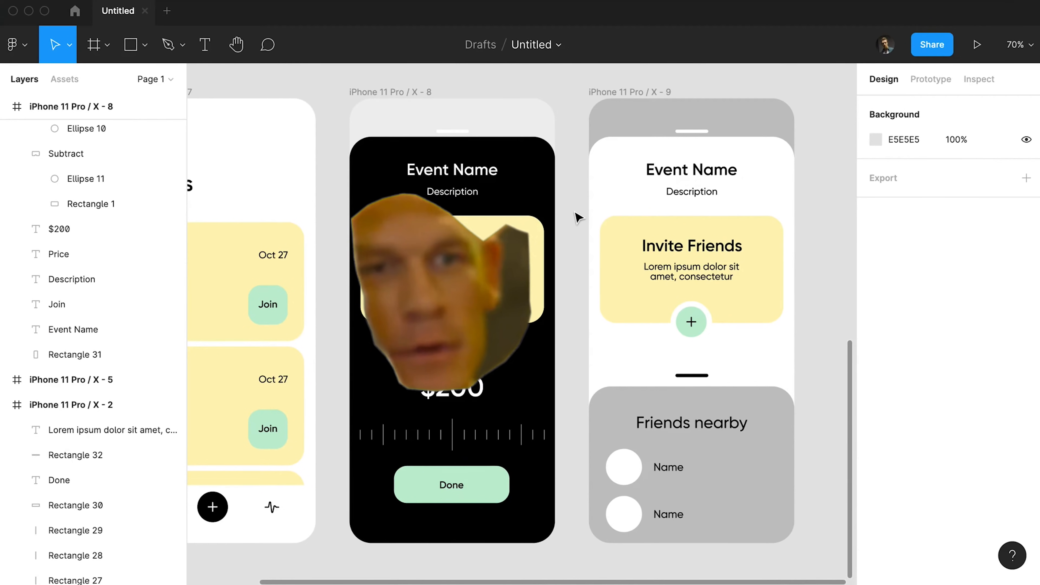
Shorten the price ruler's centre mark to a height of 48 and move the whole row of marks slightly up
left_click_drag(559, 419, 371, 425)
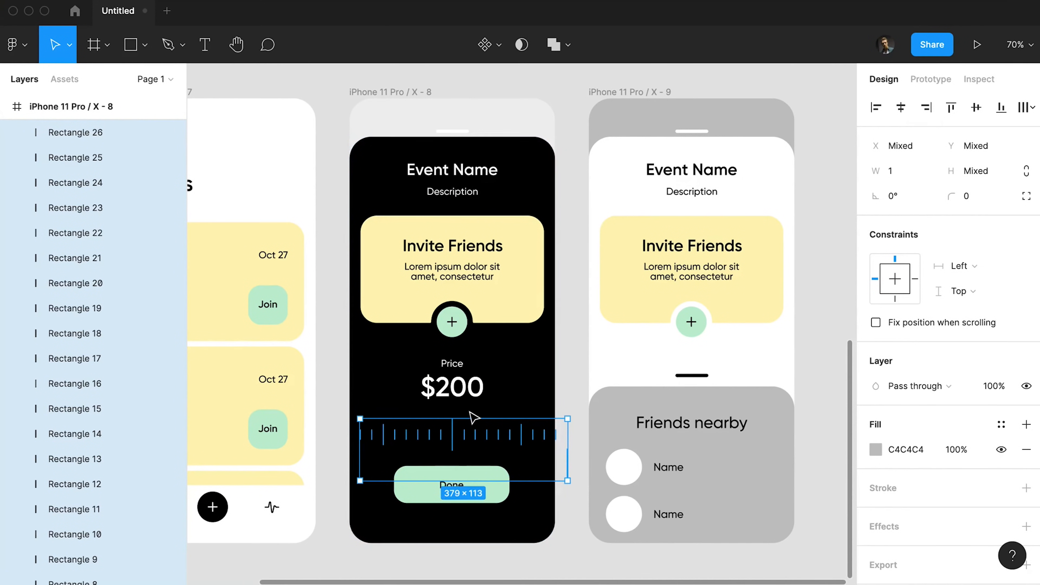
left_click(583, 398)
left_click(522, 427)
left_click(450, 425, "shift")
left_click(451, 427)
key("super+shift+Up")
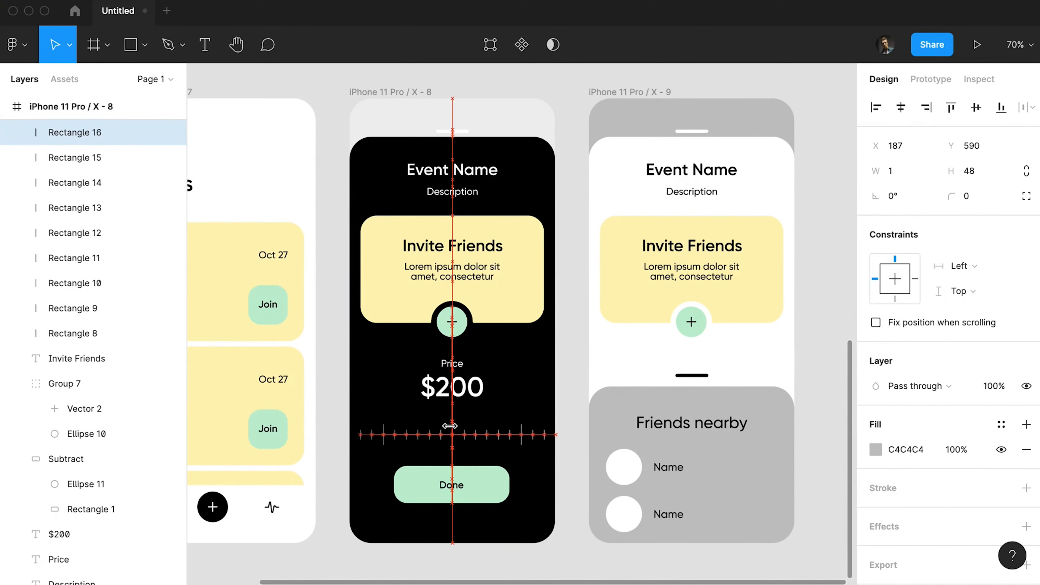
left_click(522, 430)
left_click(384, 432, "shift")
left_click(570, 435)
left_click_drag(571, 427, 348, 436)
left_click(389, 398, "shift")
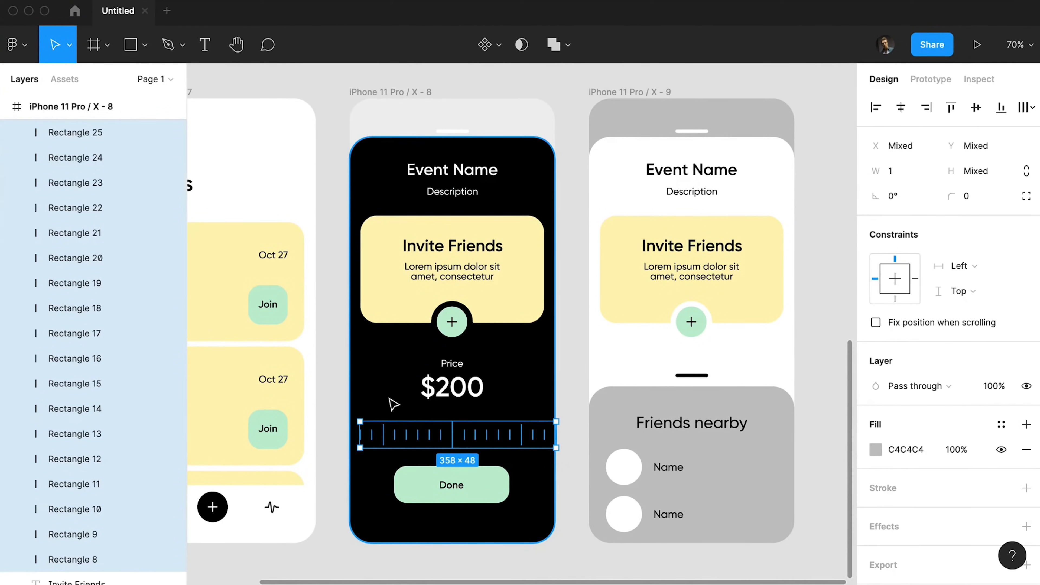
Copy an attendee avatar to the first Friends nearby entry, scale it to 55 × 55 and delete the placeholder circle
left_click_drag(573, 325, 624, 319)
left_click(105, 332)
left_click_drag(227, 302, 676, 458)
key("k")
left_click(677, 464)
key("Delete")
Hide the copied avatar's yellow outline and delete the second placeholder circle and name from the friends list
left_click(24, 132)
left_click(59, 158)
left_click(61, 211)
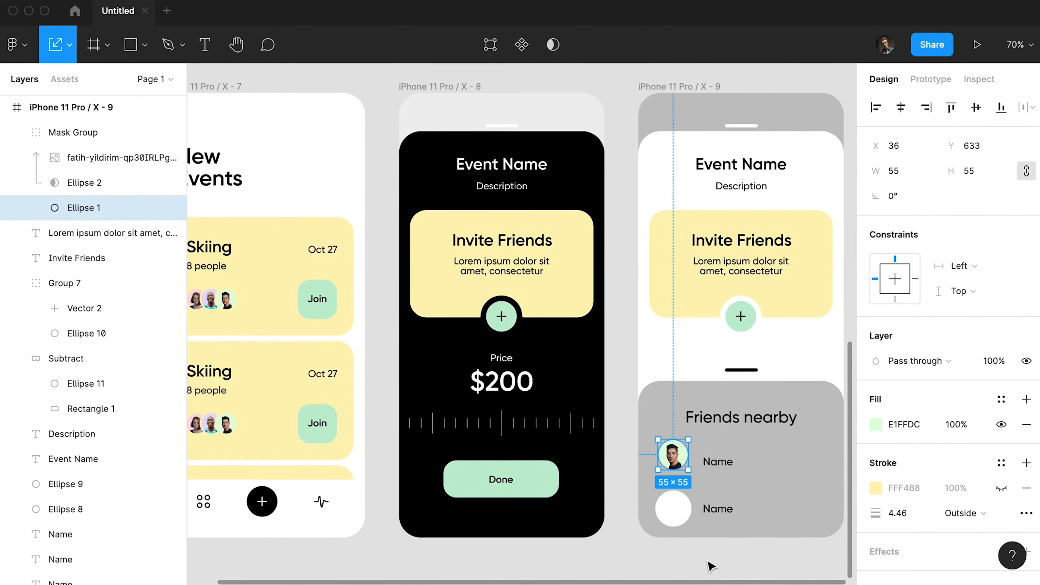
left_click_drag(711, 567, 666, 494)
key("Delete")
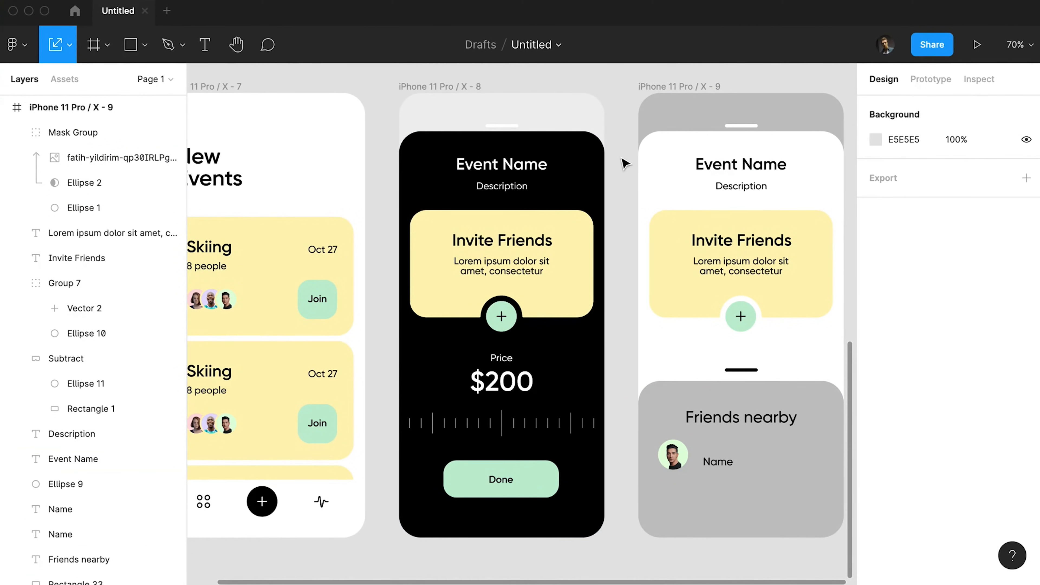
Fill screen 9's main panel with the black sampled from screen 8's panel
key("v")
right_click(653, 163)
key("Escape")
key("i")
left_click(594, 170)
Recolour the Event Name and Description texts on screen 9 with sampled white FFFFFF
left_click(703, 167)
left_click(719, 183, "shift")
key("i")
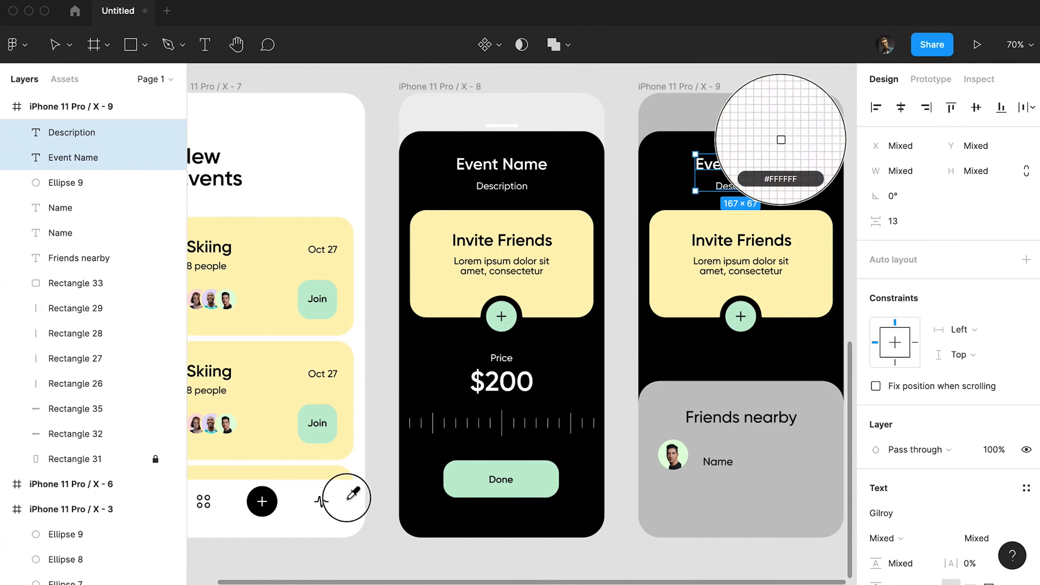
left_click(347, 499)
Fill the handle above the Friends nearby panel with sampled white
left_click(752, 361)
left_click(742, 370)
key("i")
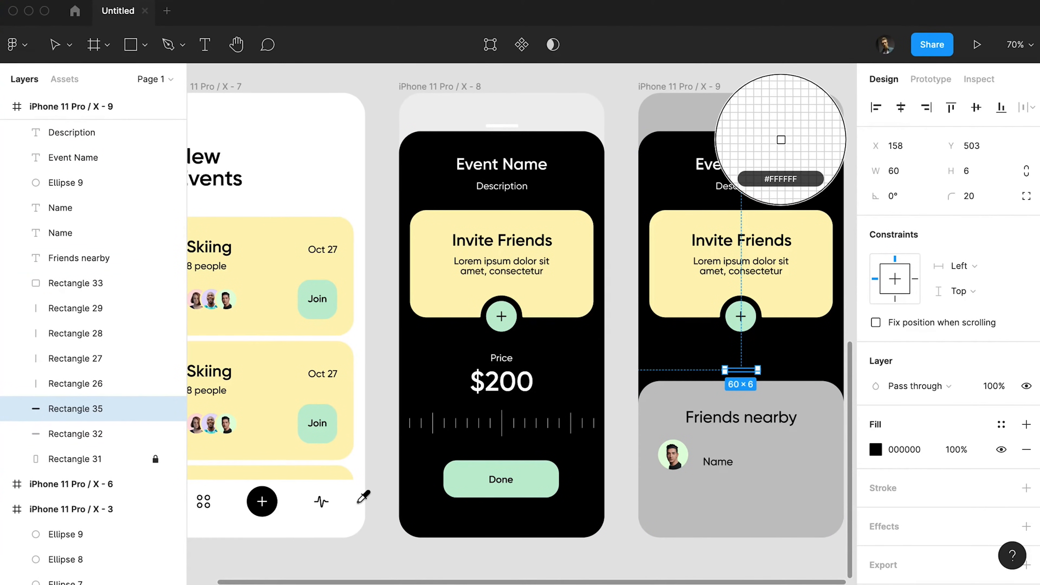
left_click(359, 502)
Apply the text style of screen 8's Event Name title to the Friends nearby heading
left_click(740, 411)
left_click(507, 167)
key("super+alt+c")
left_click(764, 419)
key("super+alt+v")
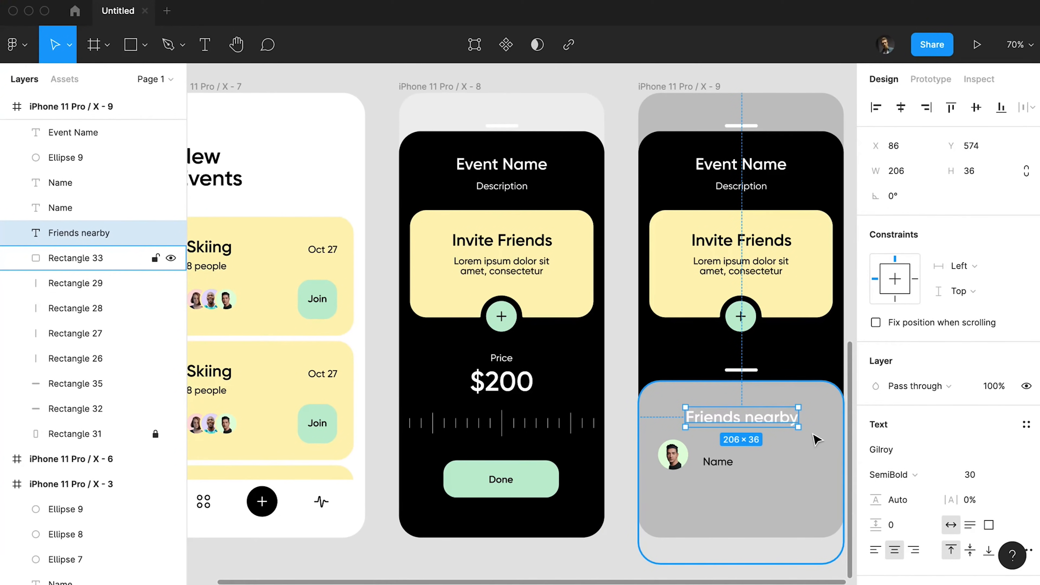
Fill the top handles of screens 8 and 9 with black sampled from the panel
left_click(821, 405)
left_click_drag(799, 266, 767, 289)
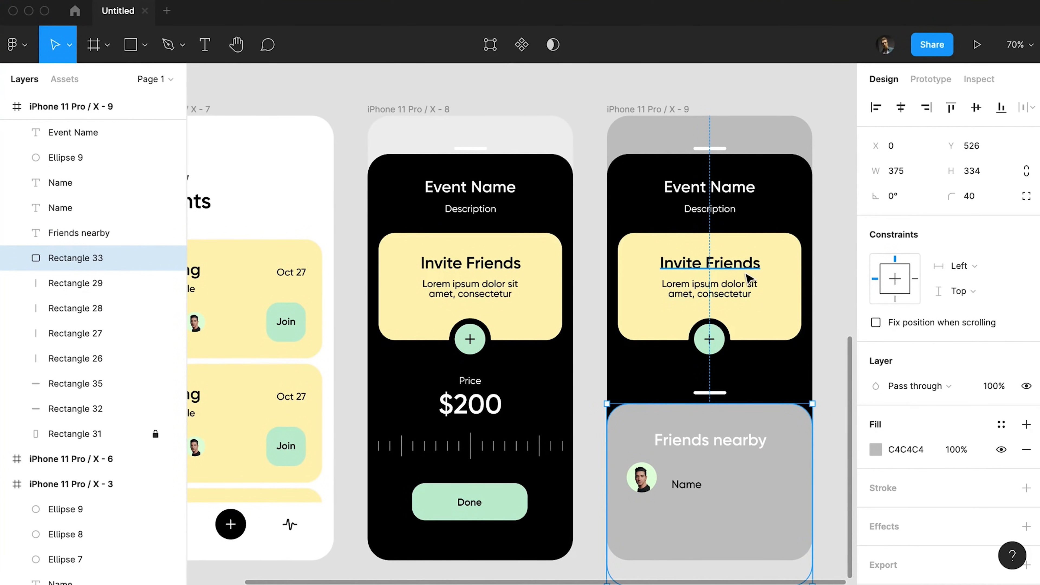
left_click(477, 149)
left_click(707, 149, "shift")
key("i")
left_click(664, 171)
left_click(551, 249)
left_click(589, 256)
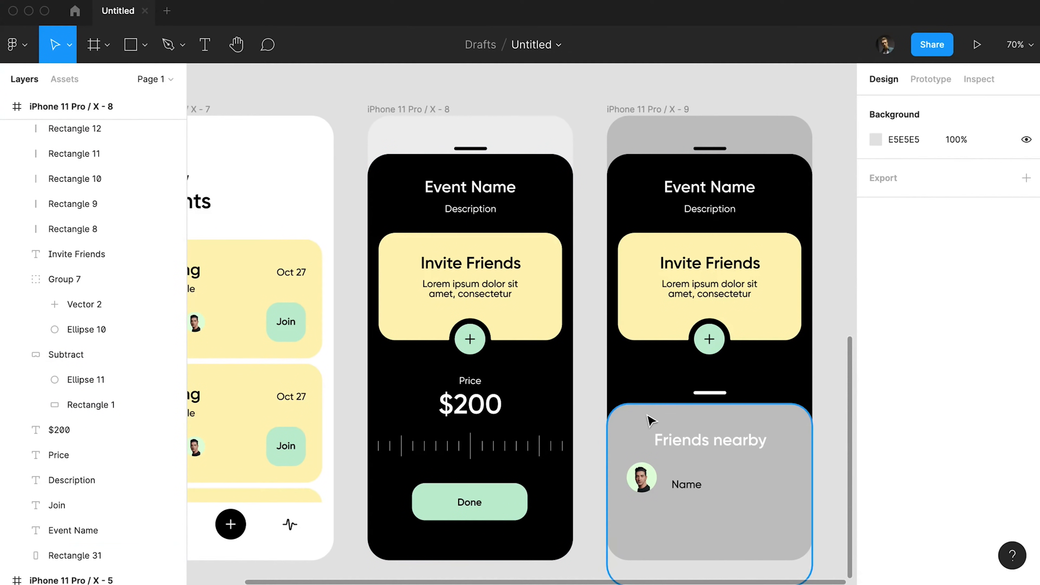
Set the Friends nearby panel's fill to 1E1E1E
left_click(651, 420)
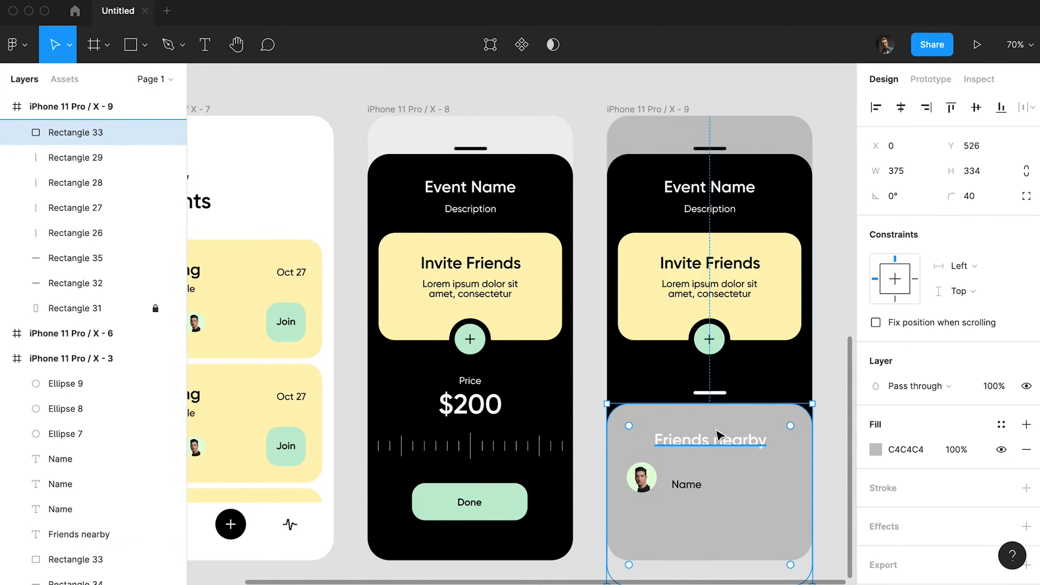
left_click(873, 451)
type("1E1E1E")
key("Return")
Recolour the name text beside the Friends nearby avatar white
left_click(687, 485)
left_click(876, 490)
left_click_drag(696, 230, 539, 195)
left_click(539, 195)
Align the name text with the avatar and replace its placeholder with the friend's full name
left_click_drag(686, 485, 684, 476)
double_click(684, 476)
key("BackSpace")
type("Belma Luca")
key("Escape")
key("Escape")
Set the friend's name to SemiBold and move the Friends nearby heading up to Y 569
left_click(682, 480)
left_click(916, 478)
left_click(919, 494)
left_click(918, 478)
left_click(920, 550)
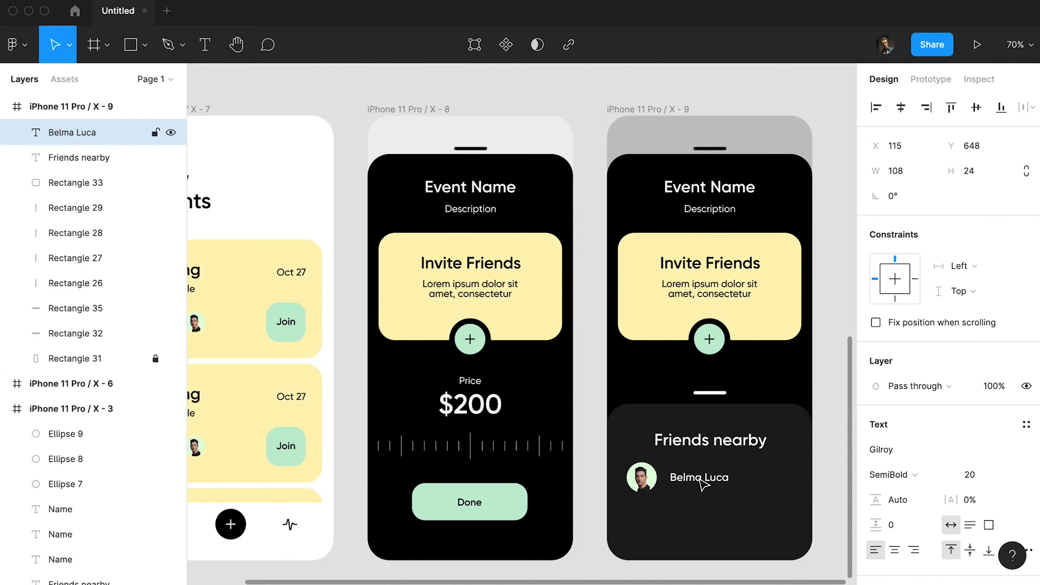
left_click(722, 445)
left_click_drag(722, 446, 722, 442)
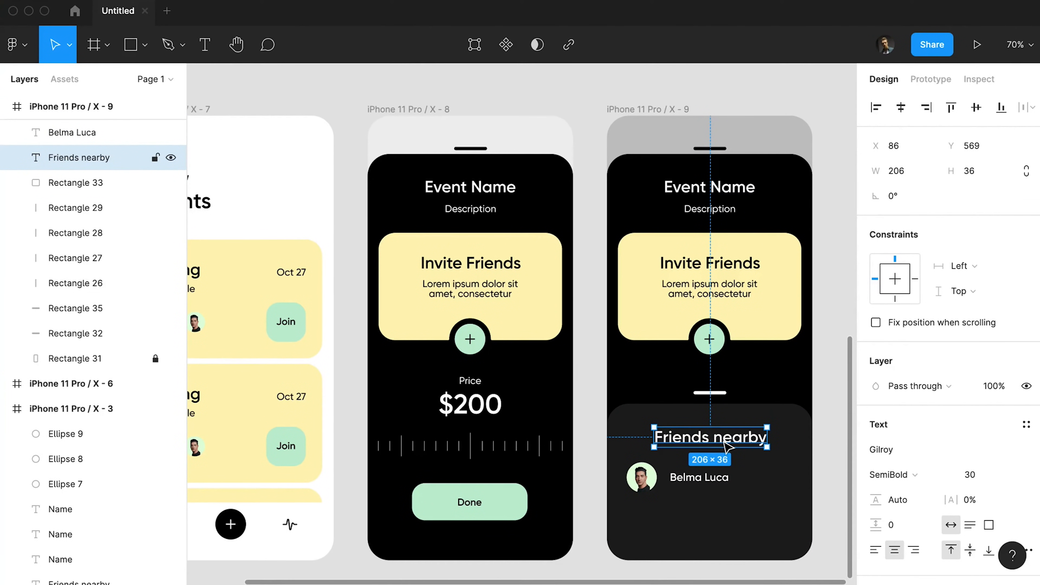
Delete the plus button and its subtracted circle from screen 9's yellow card
left_click(707, 347)
key("Delete")
left_click(705, 341, "super")
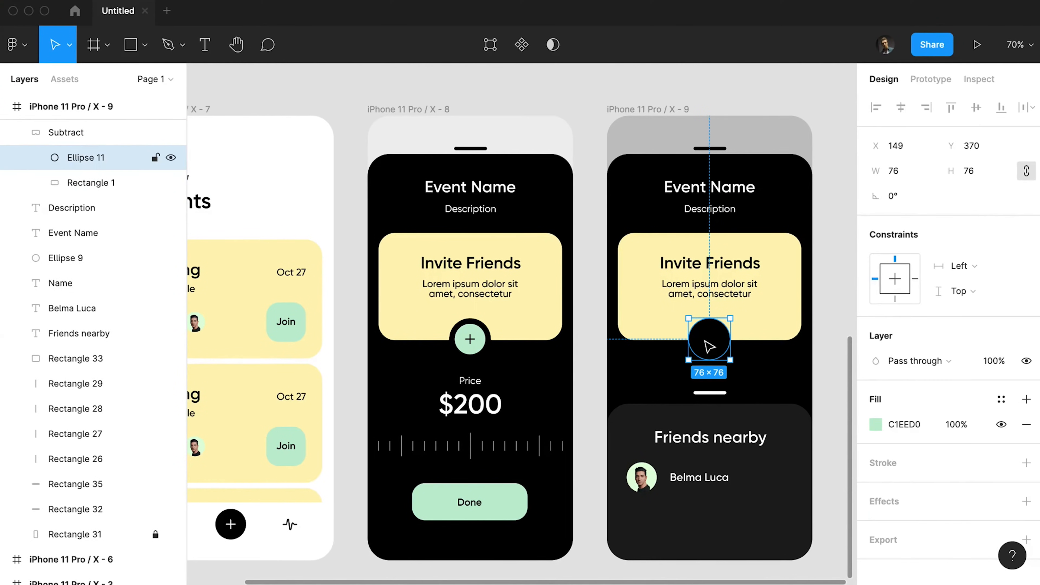
key("Delete")
Delete the lorem ipsum text from screen 9's yellow card and change its heading to Invited Friends
left_click(696, 289)
key("Delete")
left_click(703, 273)
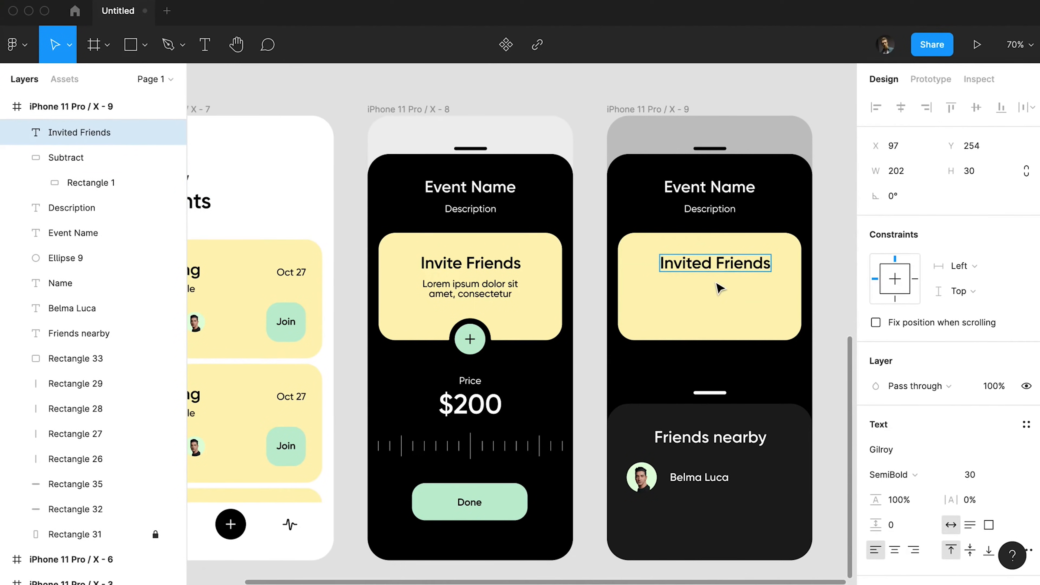
Place three copies of the friend's avatar in a row beneath the Invited Friends heading, spaced 17 apart
left_click(641, 476)
left_click_drag(641, 477, 701, 307)
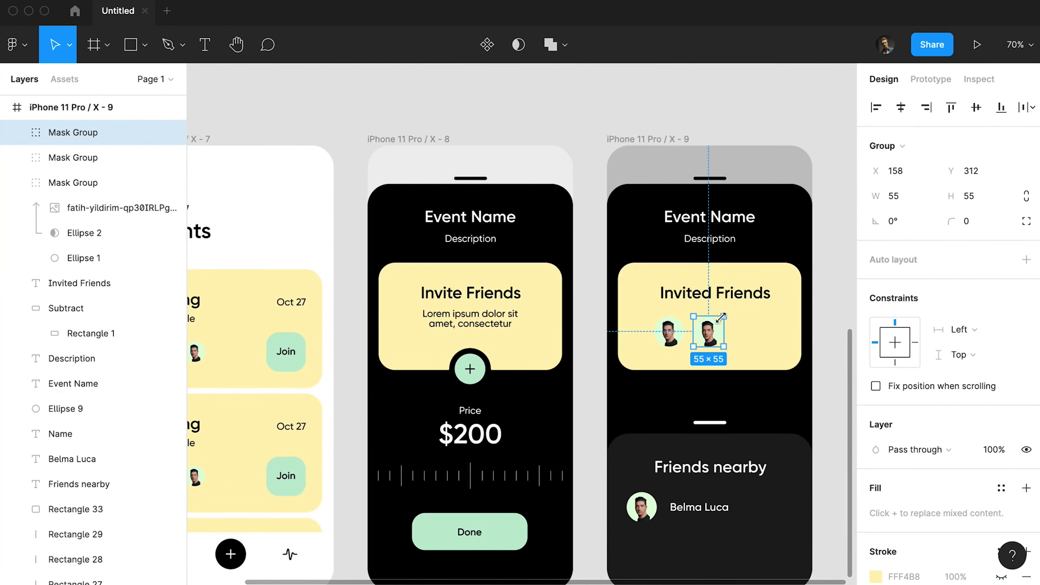
left_click_drag(701, 333, 733, 333)
left_click(669, 332, "shift")
left_click(708, 332, "shift")
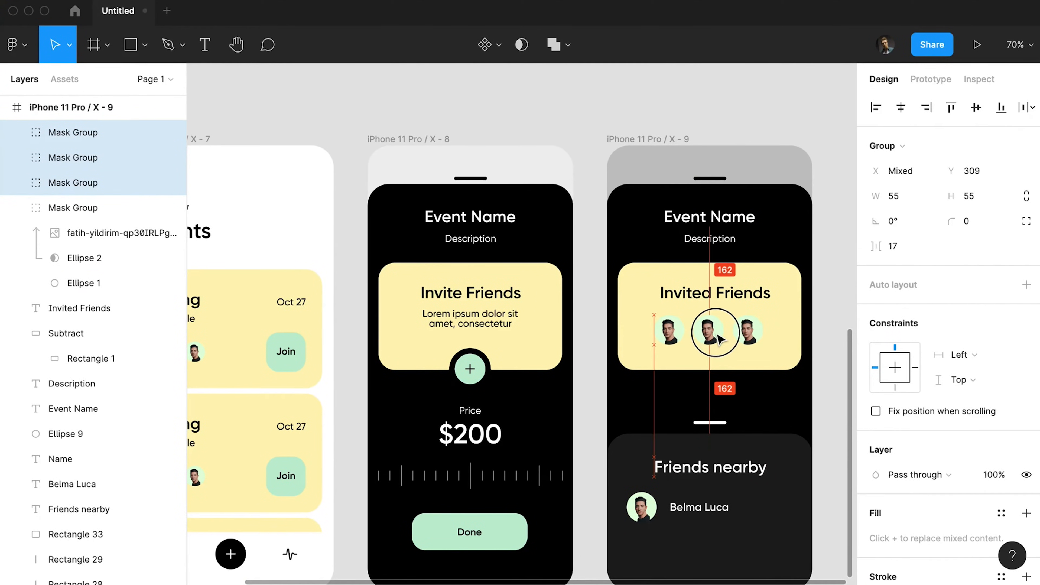
Extend the Friends nearby panel upward to a height of about 389 and raise the handle above it
scroll(719, 335, "down", 3)
mouse_move(720, 328)
left_mouse_down()
mouse_move(720, 296)
mouse_move(722, 308)
left_mouse_up()
left_click(740, 348)
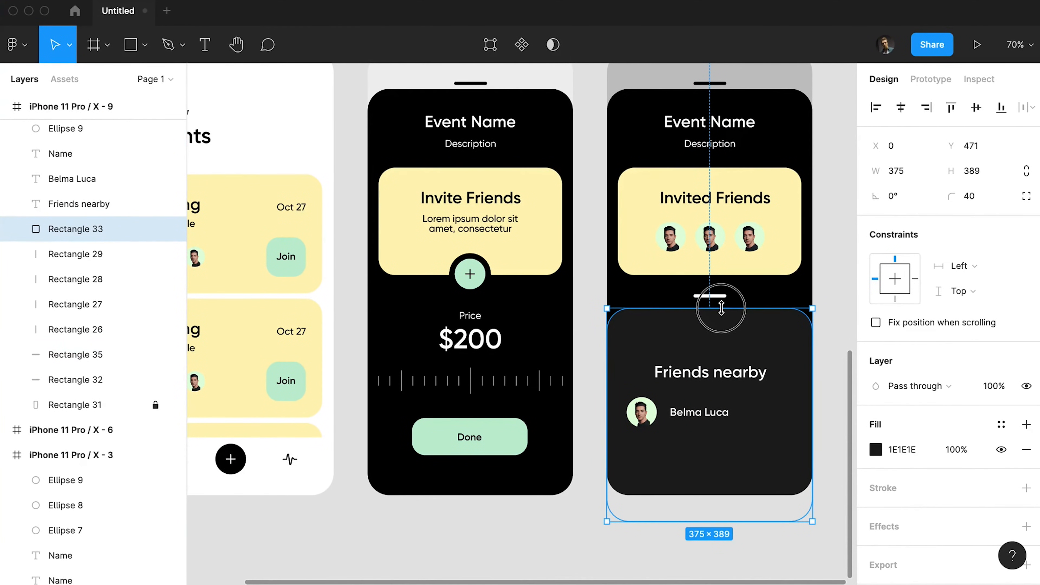
Delete screen 9's event title and description and move the Invited Friends card with its avatars to the panel's top
left_click(715, 150)
left_click(711, 130, "shift")
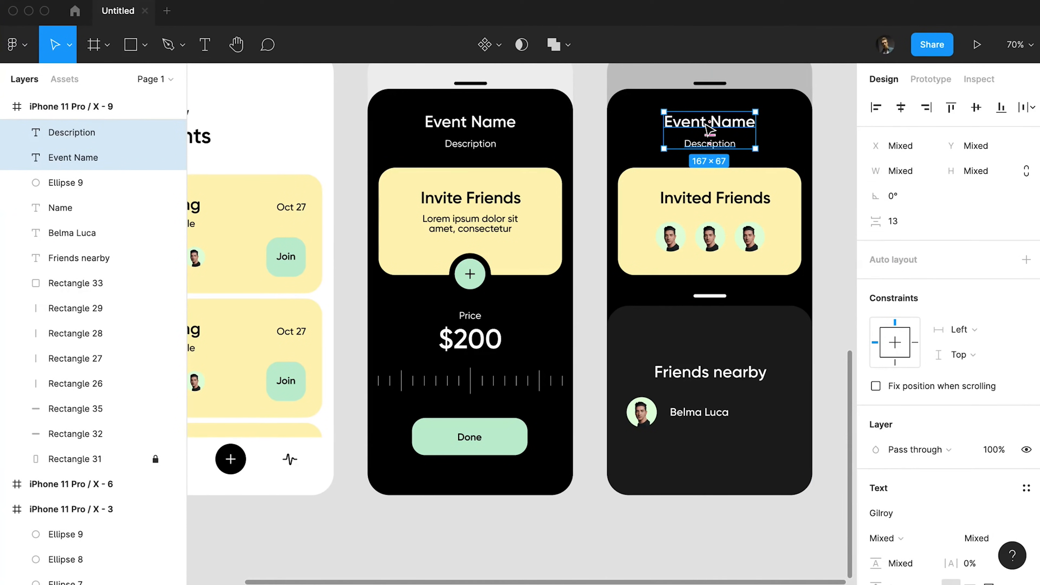
key("Delete")
left_click_drag(631, 150, 758, 235)
left_click_drag(759, 236, 759, 169)
Move the white handle and Friends nearby panel up beneath the card and extend the panel to the screen's lower edge
left_click(712, 296)
left_click(712, 323, "shift")
left_click_drag(713, 324, 716, 257)
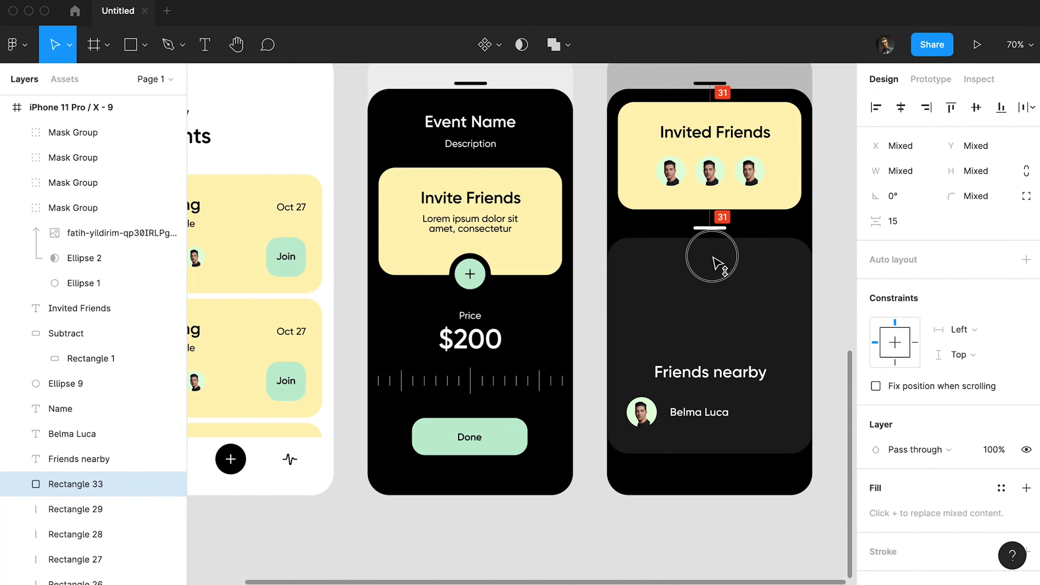
key("Escape")
left_click(741, 468)
Move the Friends nearby heading to the top of its panel and set screen 8's Event Name title to size 40
left_click(696, 413)
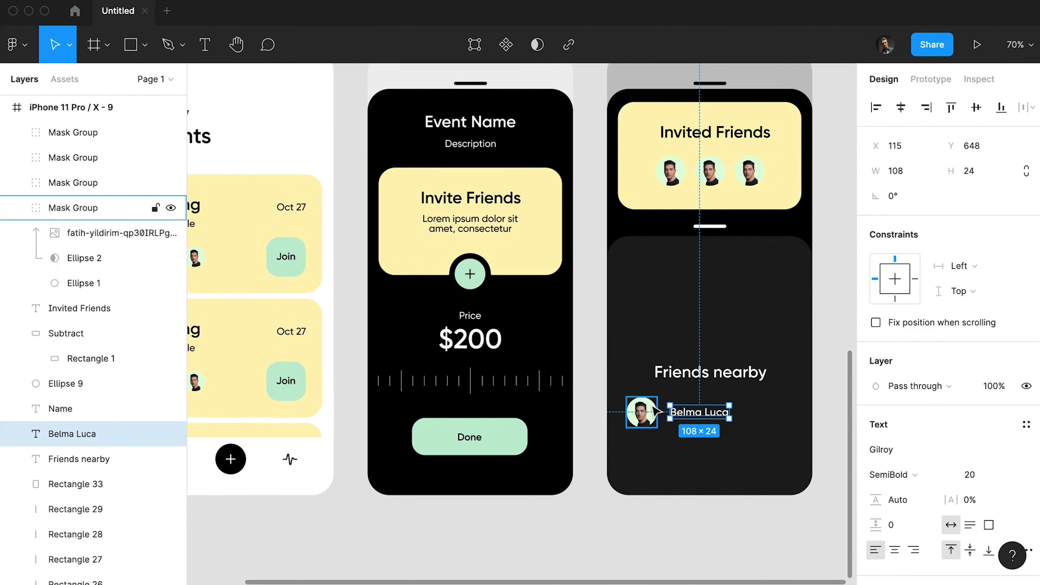
left_click_drag(721, 371, 721, 263)
left_click(470, 122)
left_click(972, 475)
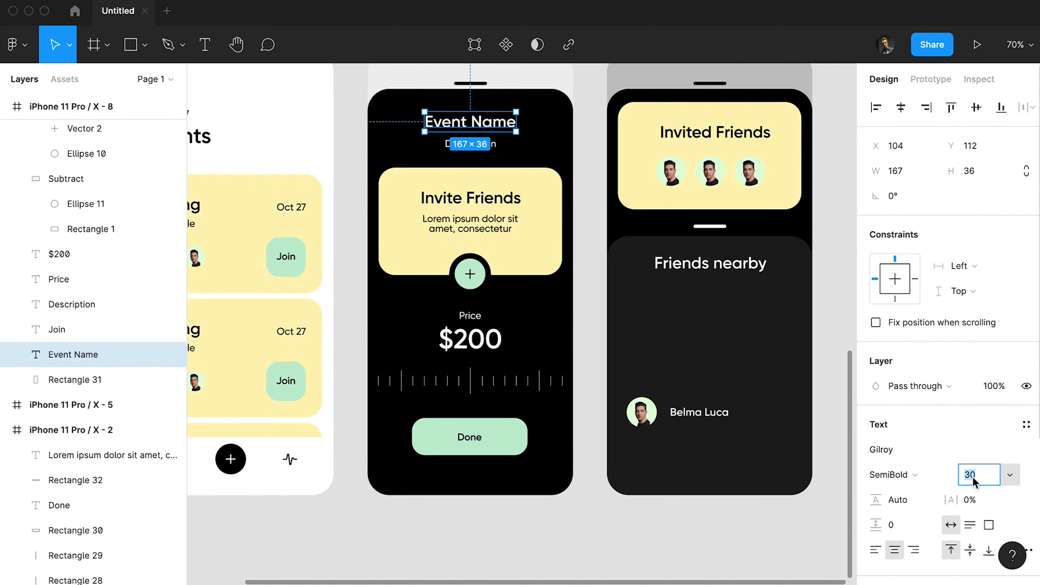
type("40")
key("Return")
Move screen 8's description, invite card, plus button, price, scale and Done button down about 14 below the title
left_click(374, 185)
left_click(403, 201, "shift")
scroll(568, 257, "up", 2)
scroll(568, 258, "down", 2)
left_click(287, 194)
left_click(423, 228)
left_click_drag(413, 200, 614, 477)
left_click(576, 484, "shift")
key("shift+Down")
key("Down")
key("Down")
key("Down")
key("Down")
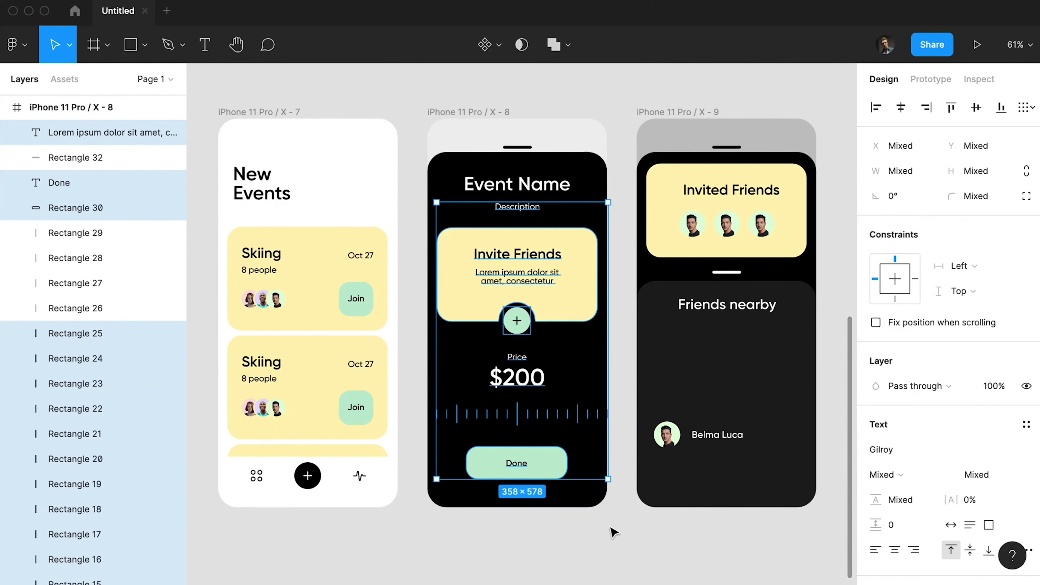
left_click(608, 528)
Set the opacity of screen 8's Description line and the Invite Friends placeholder text to 50%
left_click(523, 208)
key("5")
left_click(536, 278)
key("5")
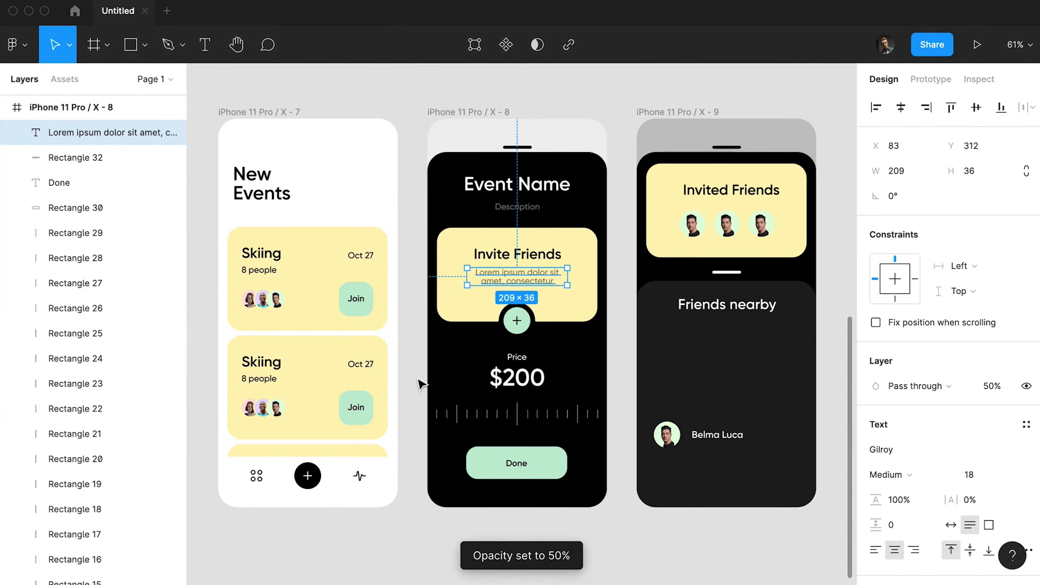
left_click(421, 383)
Draw a 335 × 87 rectangle over the friend entry in the Friends nearby panel, 20 from each side
left_click_drag(836, 270, 806, 272)
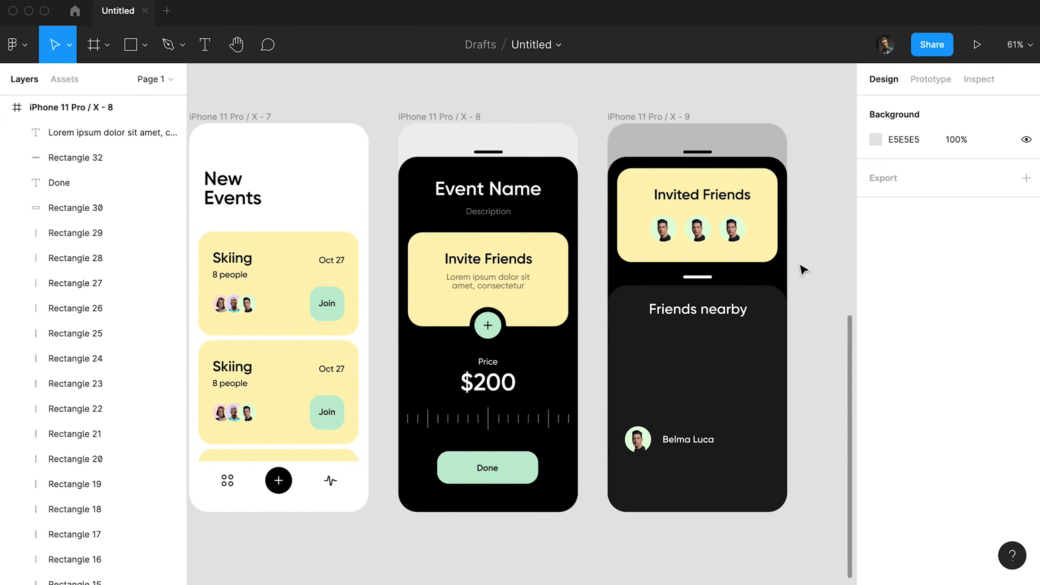
key("r")
mouse_move(617, 421)
left_mouse_down()
mouse_move(750, 442)
mouse_move(780, 461)
left_mouse_up()
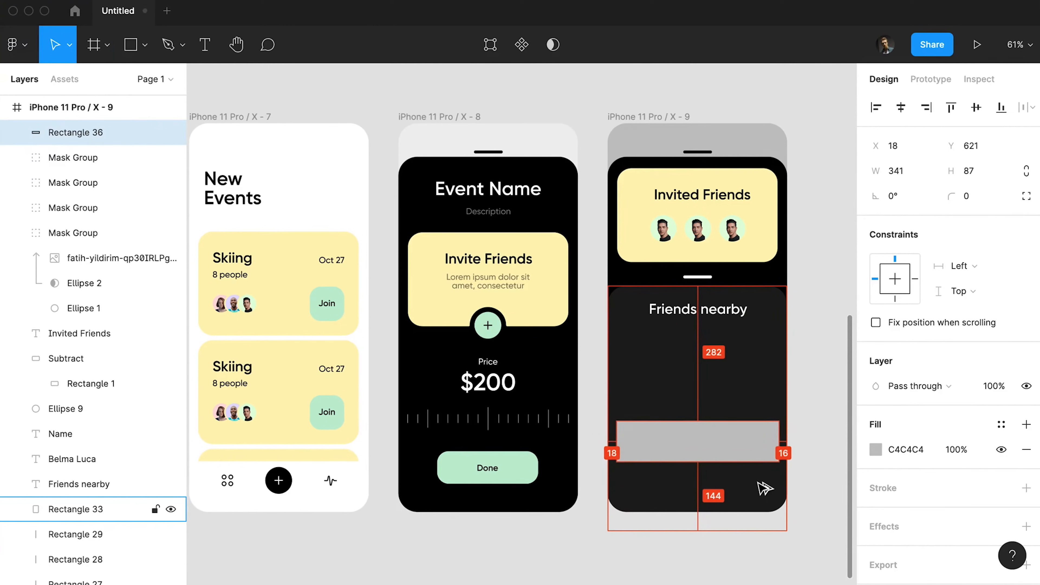
key("super+shift+Left")
key("super+Right")
key("super+Right")
key("super+Right")
key("super+Right")
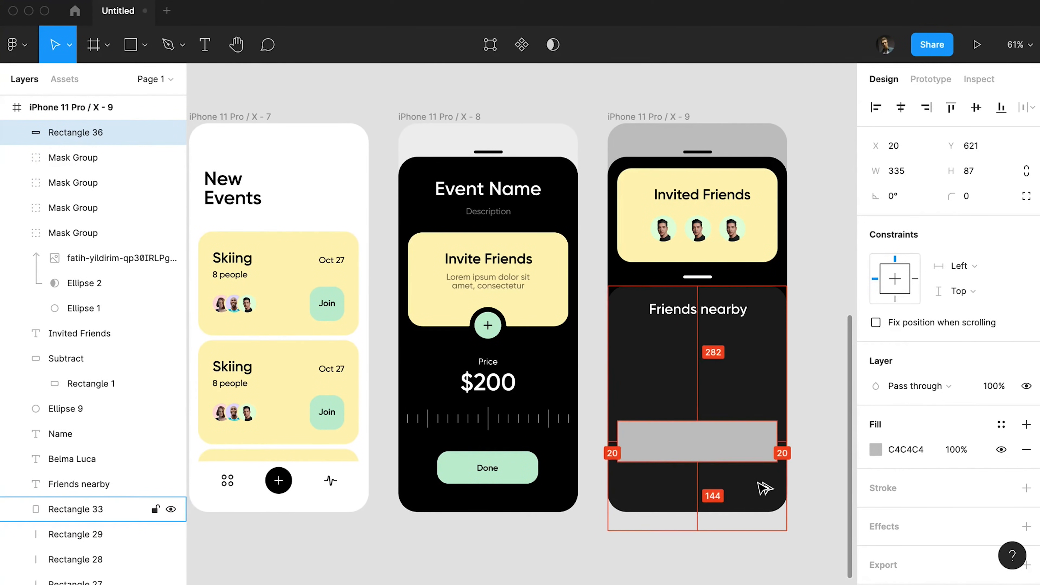
Send the new row rectangle behind the friend's avatar and name but keep it above the dark panel
key("shift+Down")
key("super+bracketleft")
key("super+bracketleft")
key("super+bracketleft")
key("super+bracketleft")
key("super+bracketleft")
key("super+bracketleft")
key("super+bracketleft")
key("super+bracketleft")
key("super+bracketleft")
key("super+bracketleft")
key("super+bracketleft")
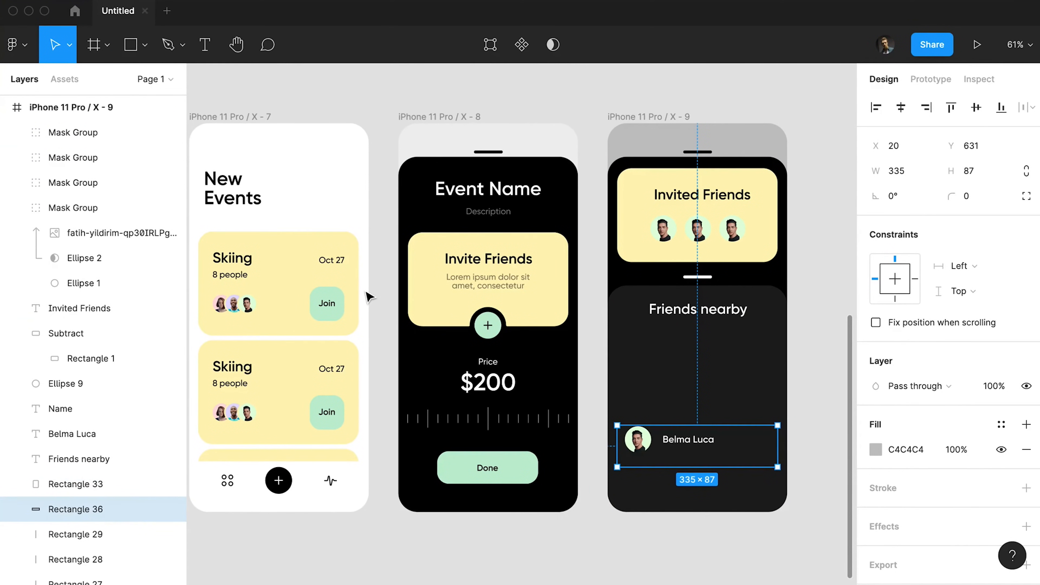
key("super+bracketright")
key("shift+Up")
Fill the friend row rectangle with 292929 and set its corner radius to 10
left_click(875, 450)
left_click_drag(697, 246, 606, 334)
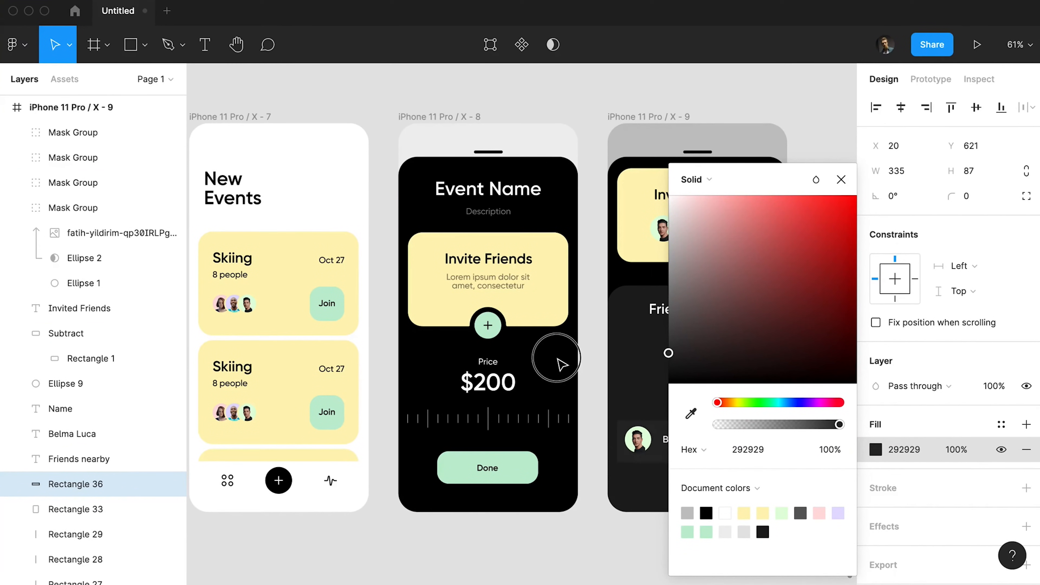
left_click(972, 196)
type("10")
key("Return")
Shift the friend's avatar and name inward and align them to the row rectangle's vertical centre
left_click(688, 439)
left_click(649, 447, "shift")
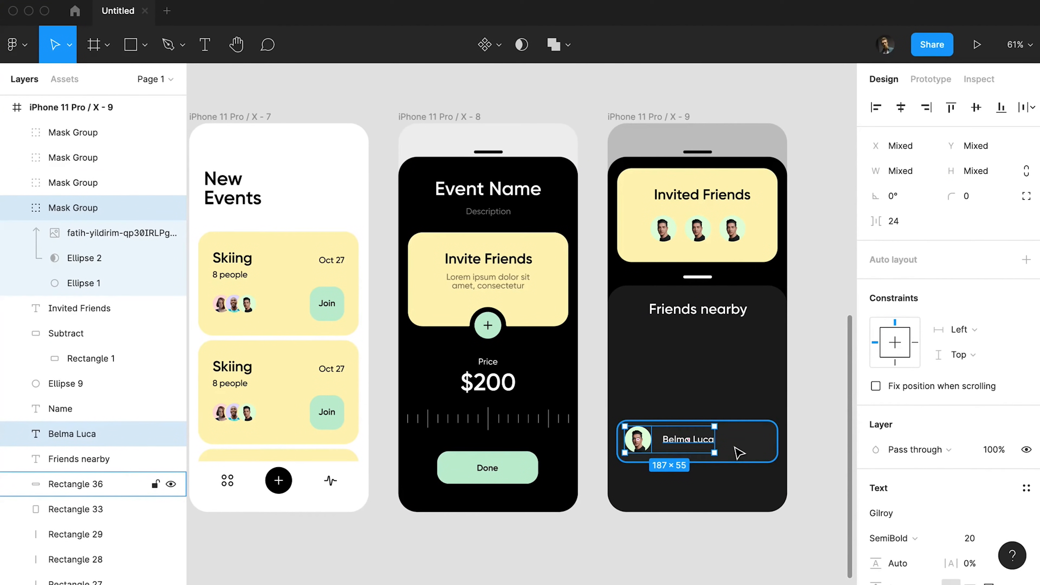
left_click(717, 446)
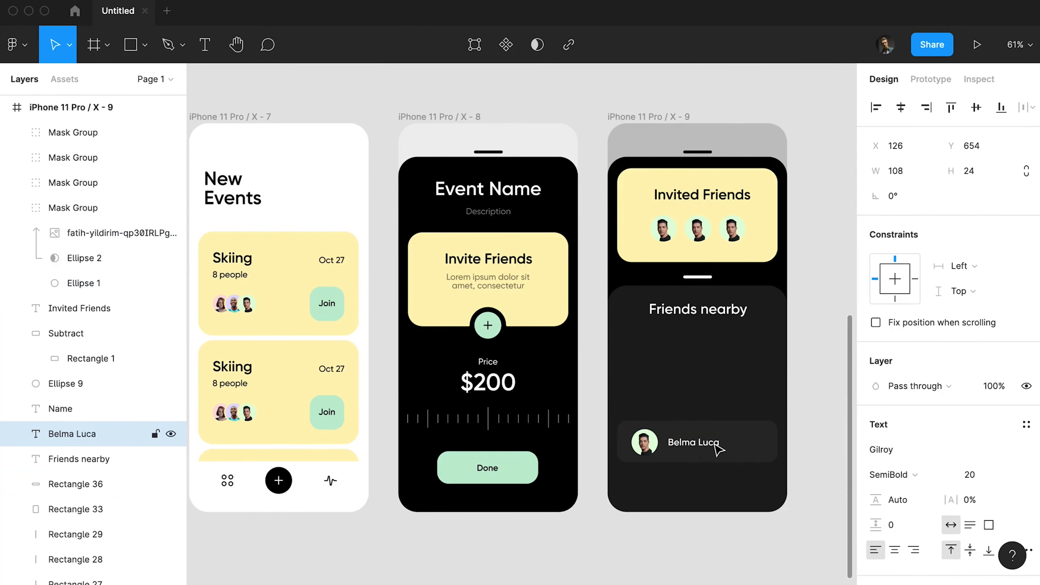
left_click(755, 440)
left_click(707, 445, "shift")
left_click(647, 444, "shift")
left_click(977, 108)
Duplicate the friend row at equal spacing until four rows are stacked beneath the Friends nearby heading
left_click(737, 455)
left_click(692, 443, "shift")
left_click(648, 444, "shift")
left_click_drag(702, 437, 703, 395)
key("super+d")
key("super+d")
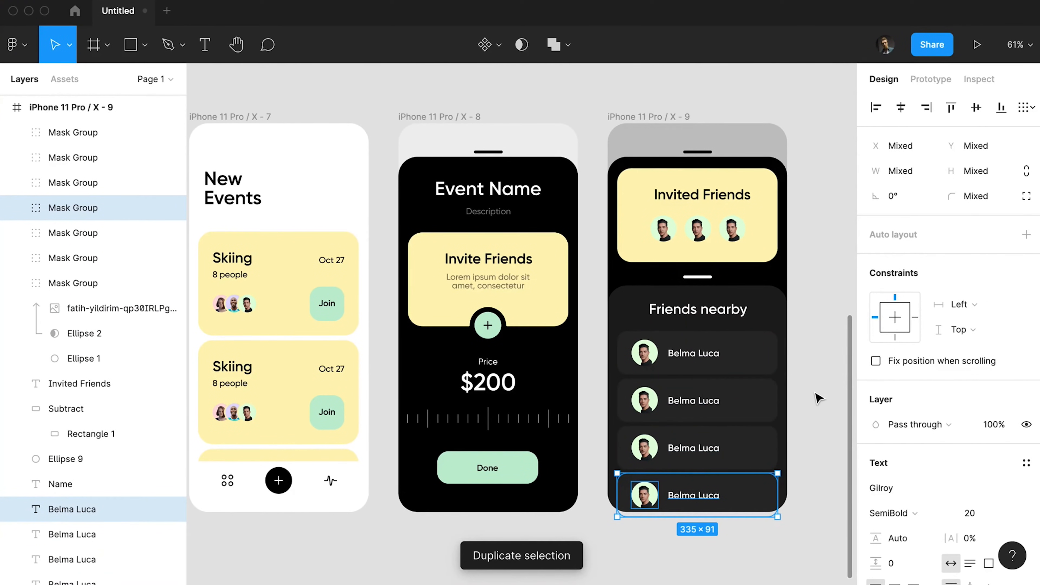
left_click(818, 397)
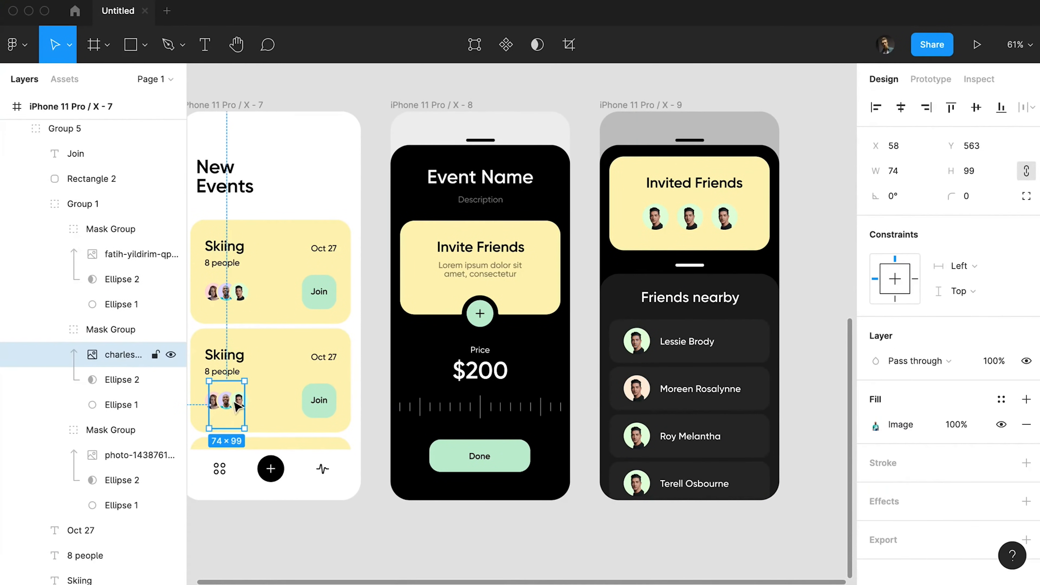
Replace the second friend row's photo with the Skiing card's middle avatar photo and fit it in the circle at 84 × 110
left_click(637, 396, "super")
key("super+alt+v")
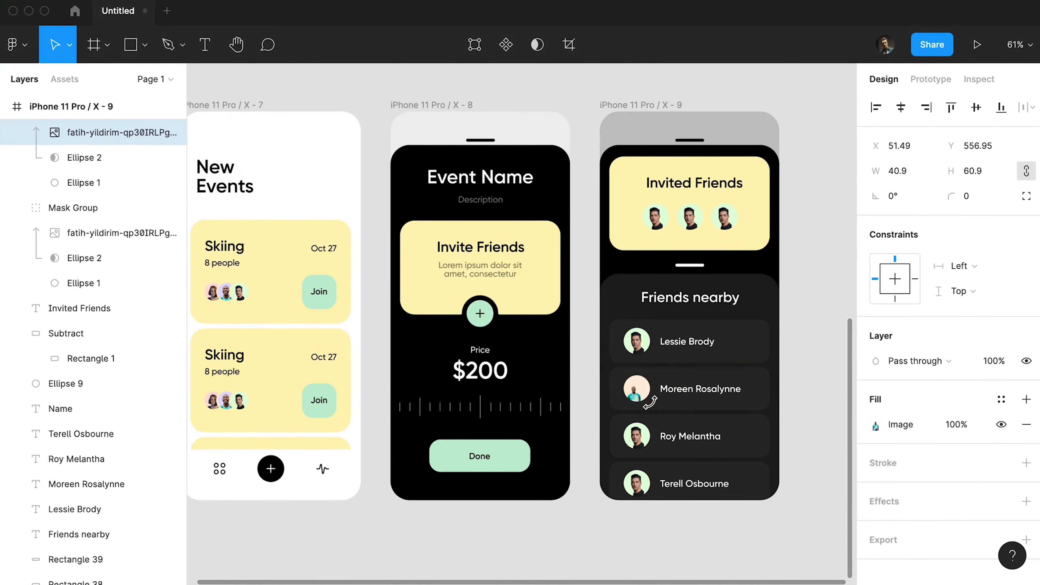
scroll(653, 401, "up", 5)
left_click_drag(636, 356, 652, 347)
key("super+shift+Right")
key("super+shift+Right")
key("super+shift+Down")
key("super+shift+Down")
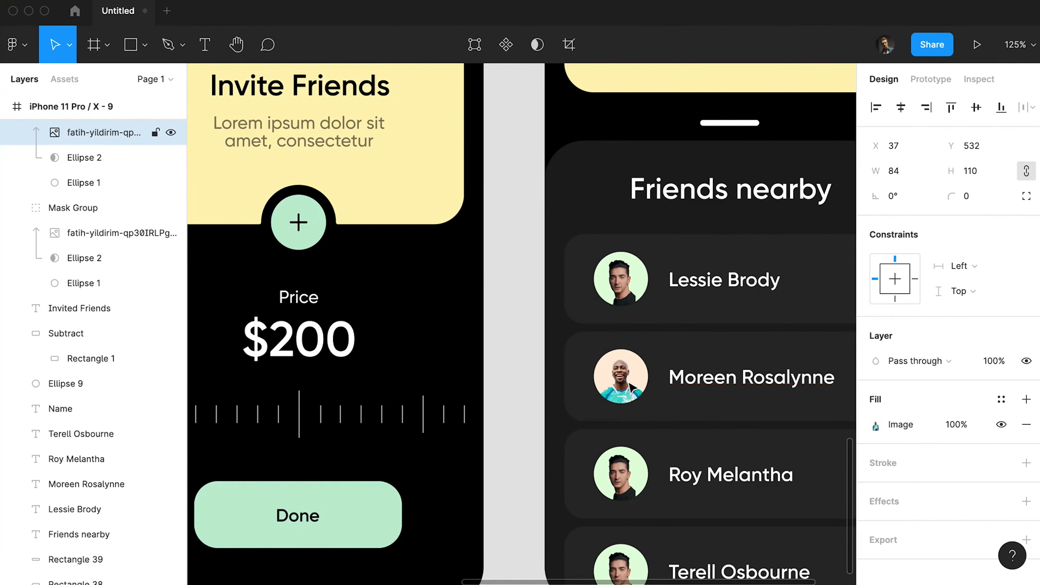
Fill the second friend's avatar circle with the lilac E3DCFF sampled from the Skiing card's middle avatar
left_click(99, 183)
scroll(671, 367, "down", 5)
key("i")
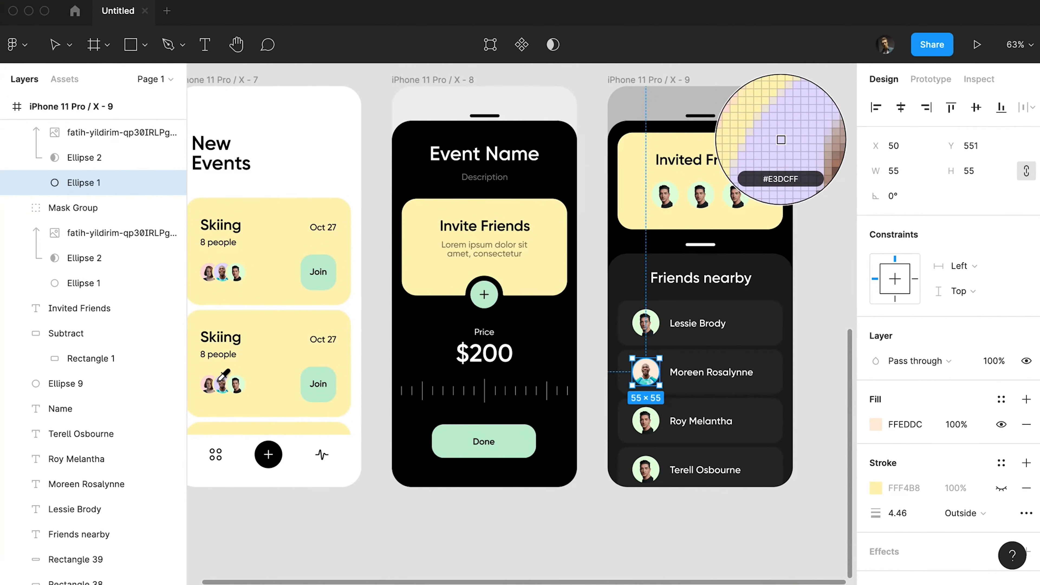
left_click(219, 382)
left_click(527, 498)
Apply the Skiing card's first avatar photo to friend avatars on screen 9 and reposition it within the circle
left_click(208, 386, "super")
key("super+alt+c")
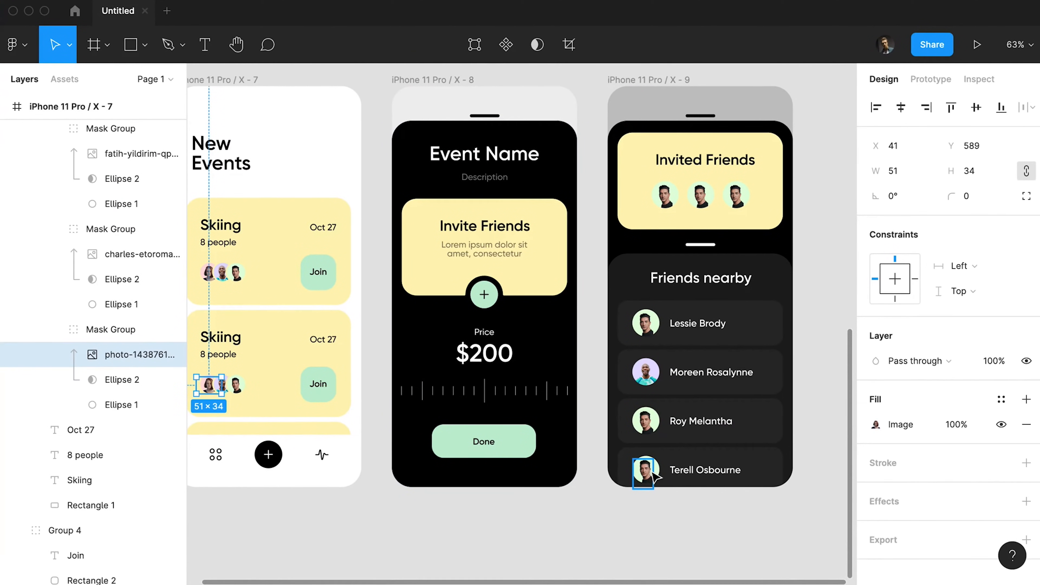
left_click(652, 478, "super")
key("super+alt+v")
scroll(660, 484, "up", 5)
left_click(627, 181, "super")
key("super+alt+v")
left_click_drag(609, 224, 617, 209)
left_click_drag(619, 210, 625, 207)
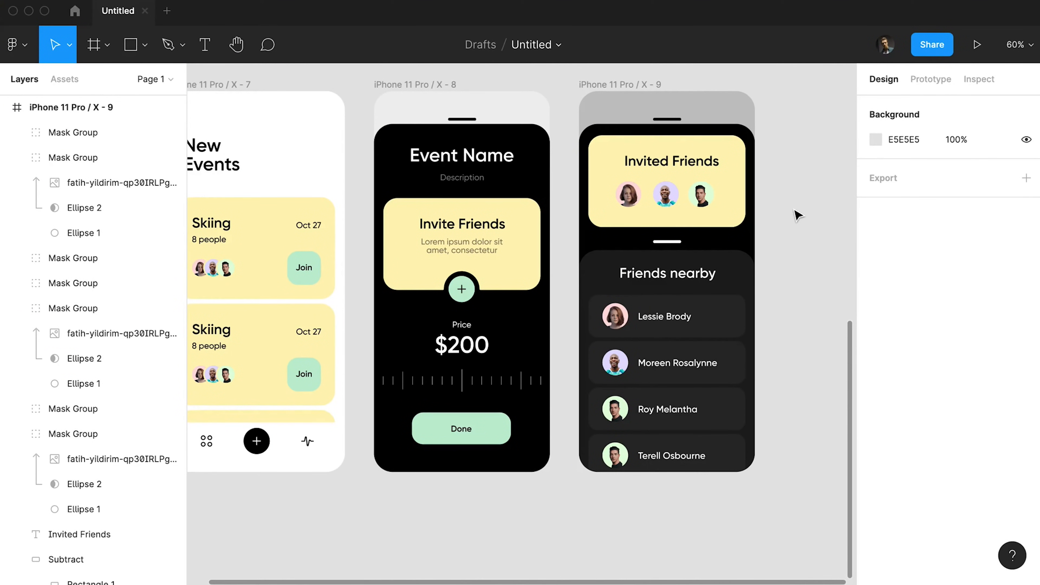
Set the Friends nearby heading to size 20 and move it above the first row's left edge at X 30, Y 383
left_click(715, 277)
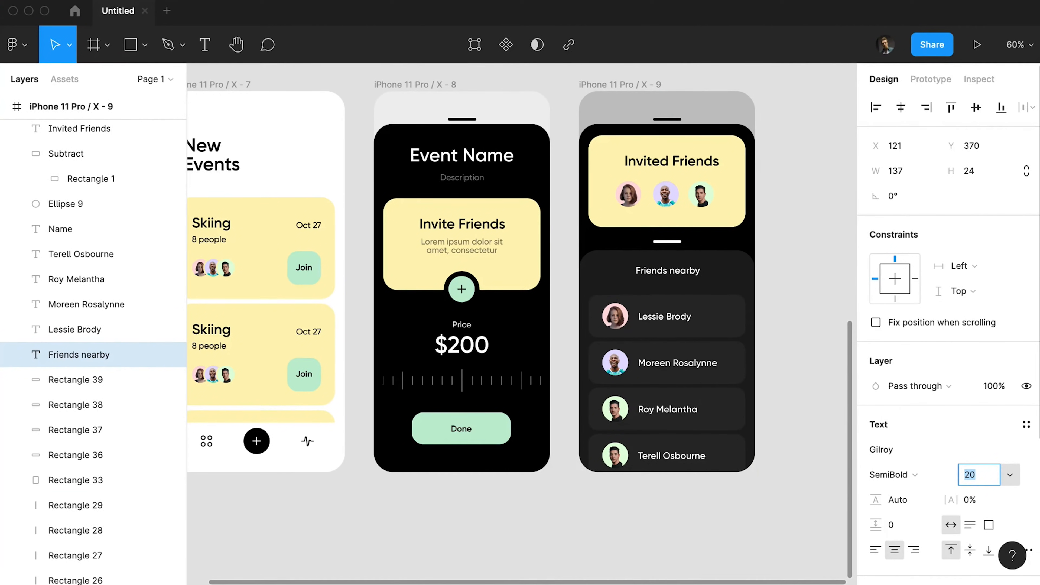
left_click_drag(674, 274, 631, 287)
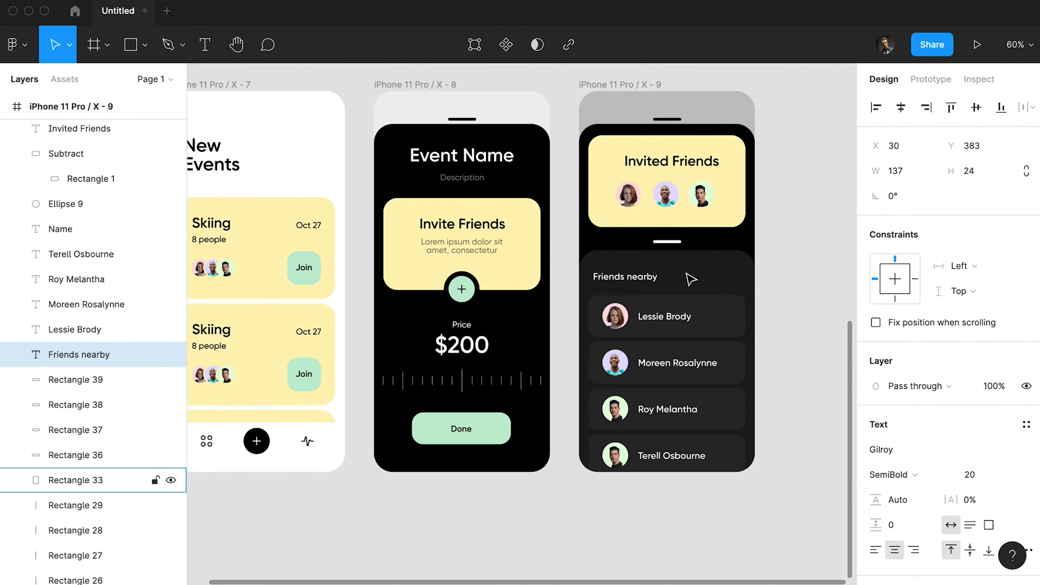
left_click(783, 291)
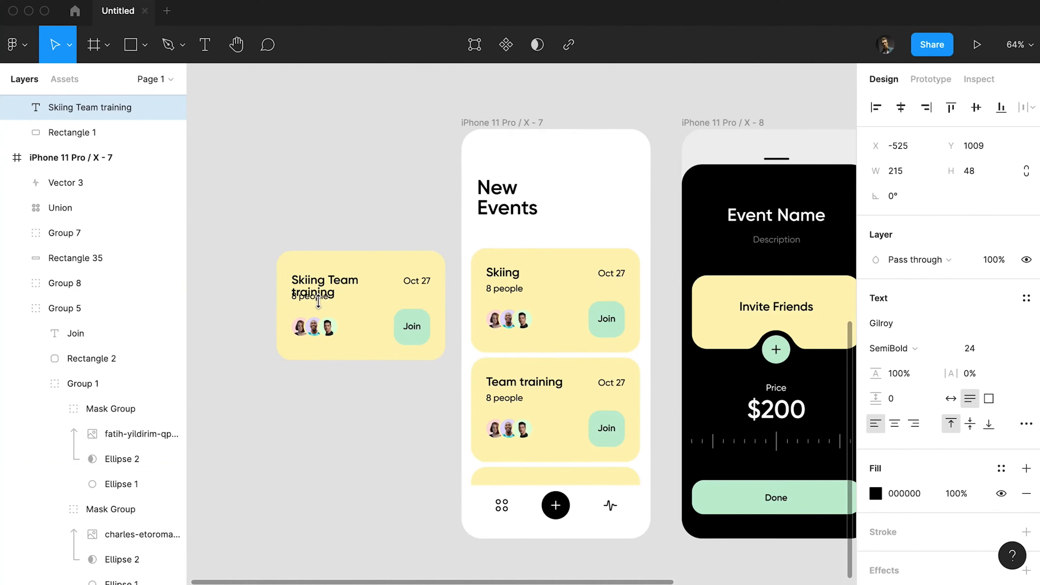
Move the people count, avatars and Join button of the separate Skiing Team training card down 20
scroll(318, 302, "up", 5)
left_click(303, 299)
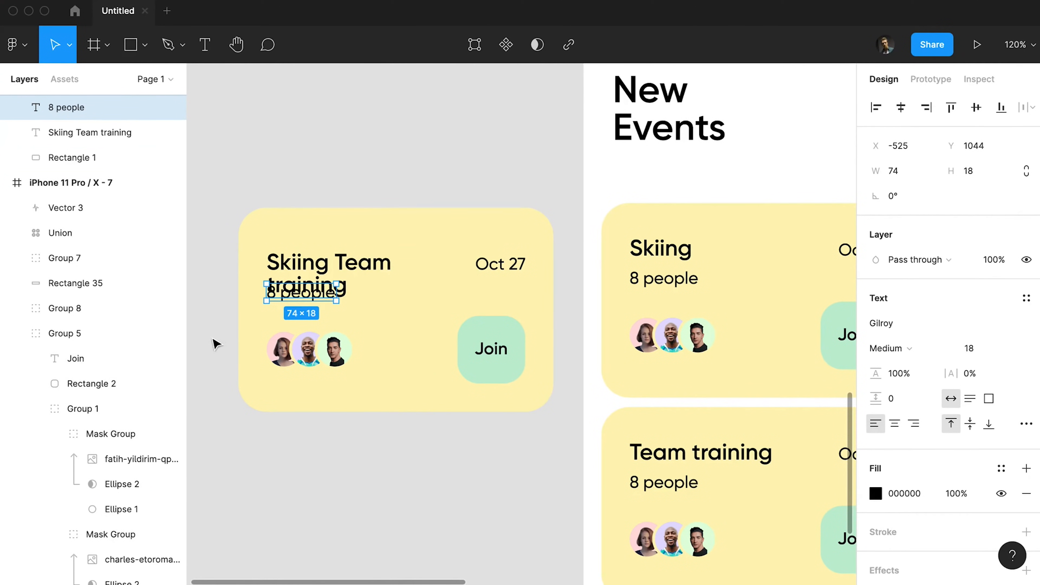
left_click_drag(213, 342, 481, 355)
left_click(452, 299, "shift")
key("shift+Down")
key("shift+Down")
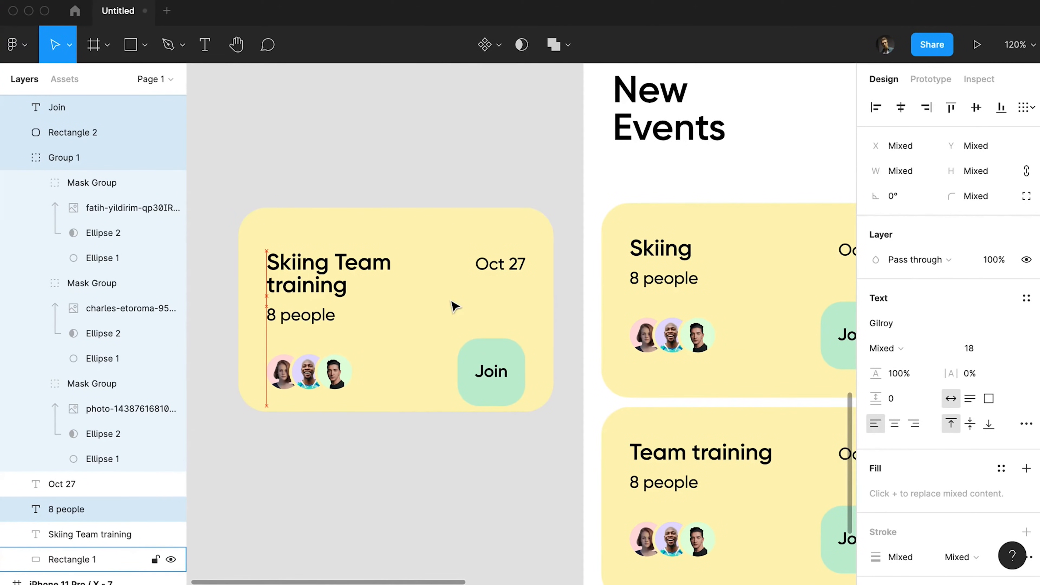
Extend the Skiing Team training card's yellow background to a height of 241
left_click(455, 306)
key("super+shift+Down")
key("super+shift+Down")
scroll(460, 302, "down", 5)
scroll(383, 290, "up", 4)
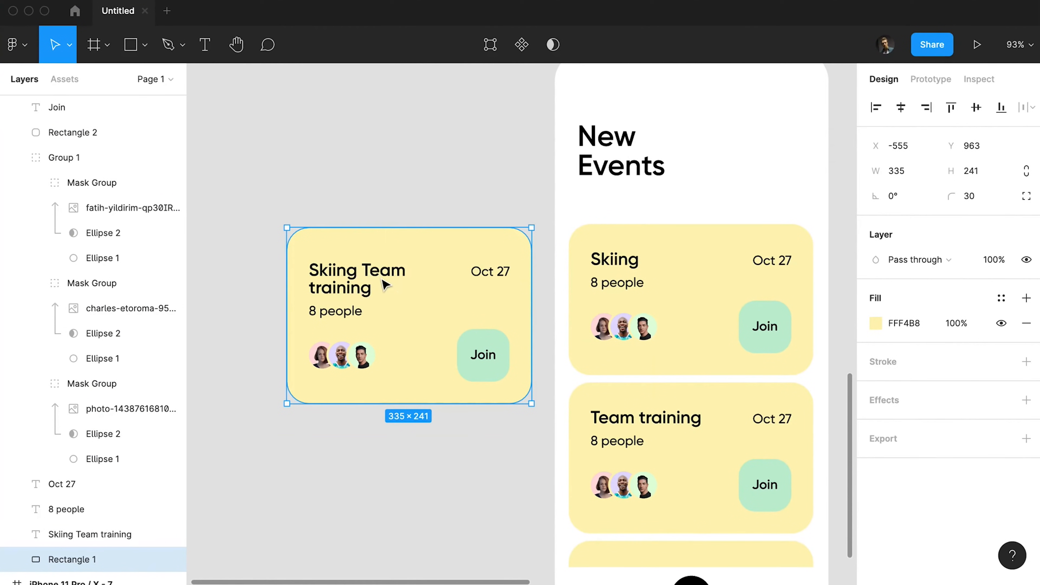
left_click(417, 295)
left_click(415, 203)
Set the line height of the event card titles to 110%
left_click(388, 274)
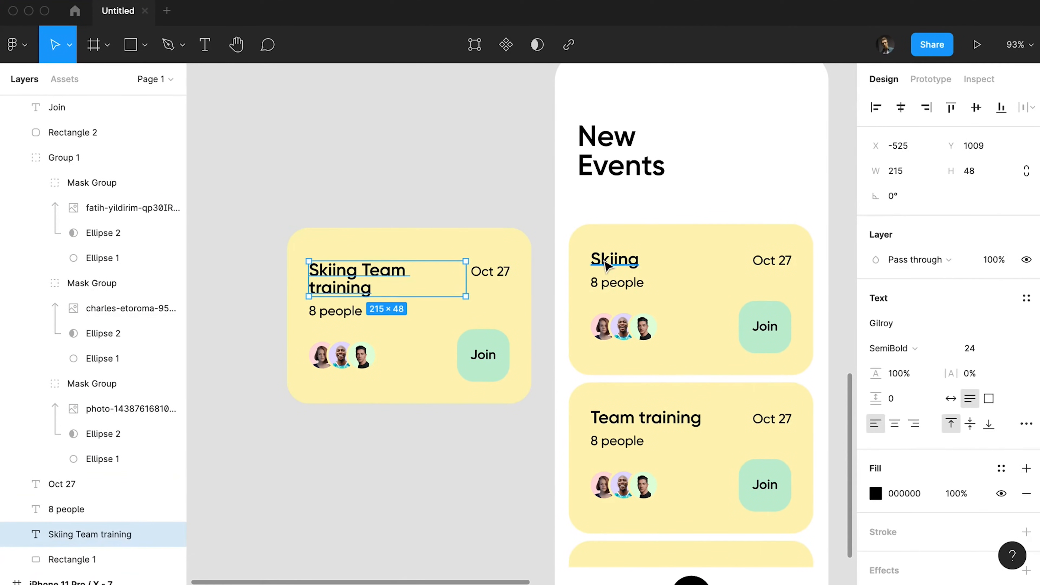
left_click(689, 426, "shift")
left_click(432, 442)
Nudge the Skiing Team training card's people count, avatars and Join button to restore the gap below the title
left_click_drag(504, 427, 354, 325)
left_click(440, 319, "shift")
key("Down")
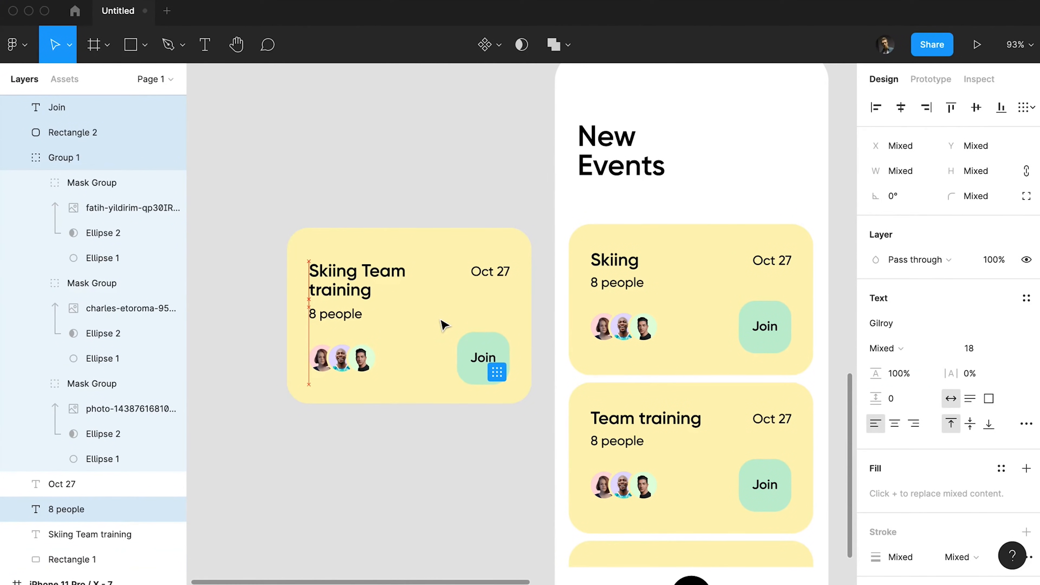
left_click(617, 280)
left_click(354, 319)
left_click(330, 292)
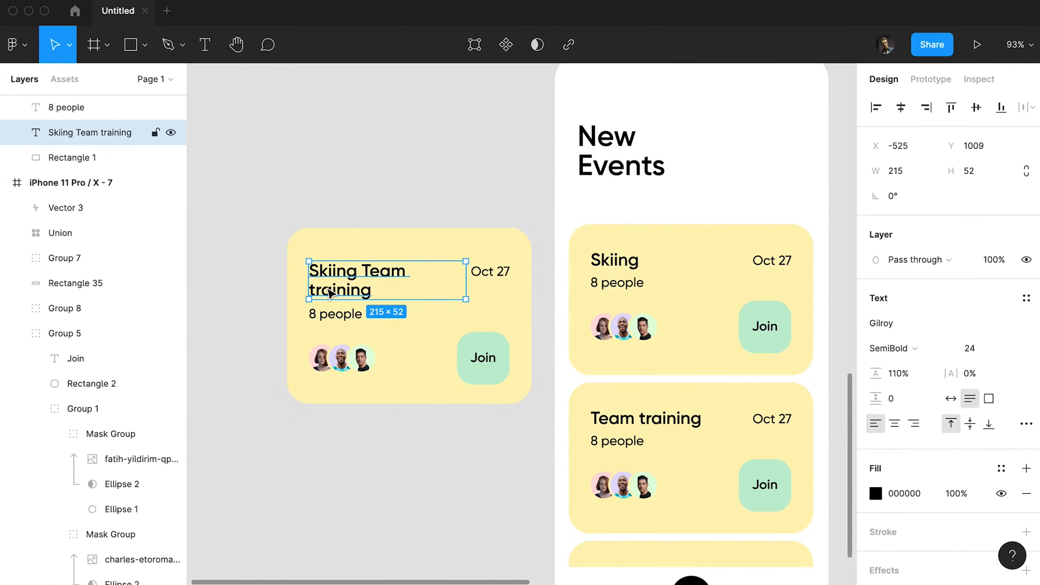
left_click_drag(251, 310, 494, 372)
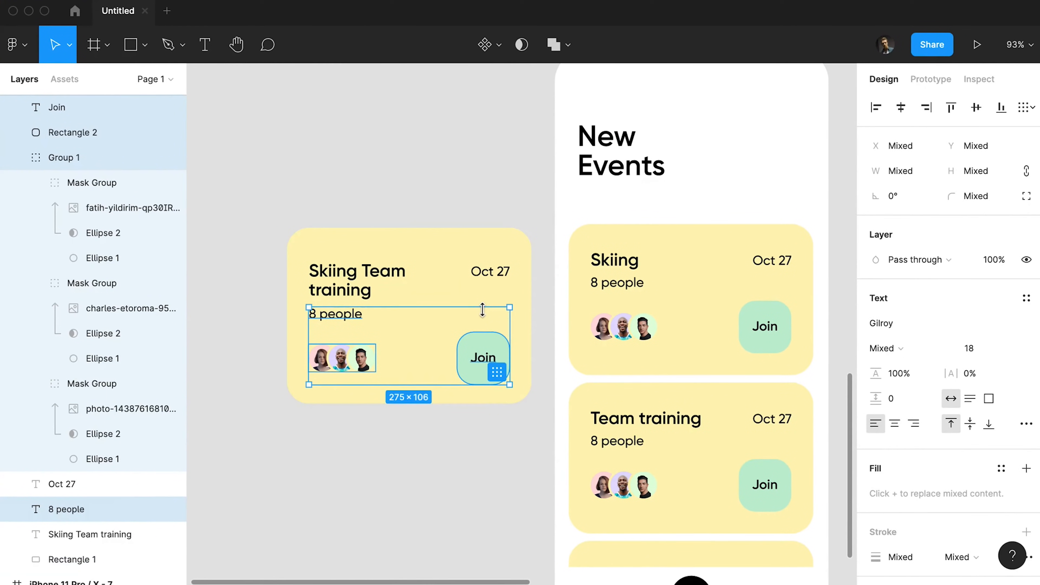
Compare the Join button's bottom margin with the original card and extend the separate card's height by 2
left_click(730, 350)
left_click(485, 379)
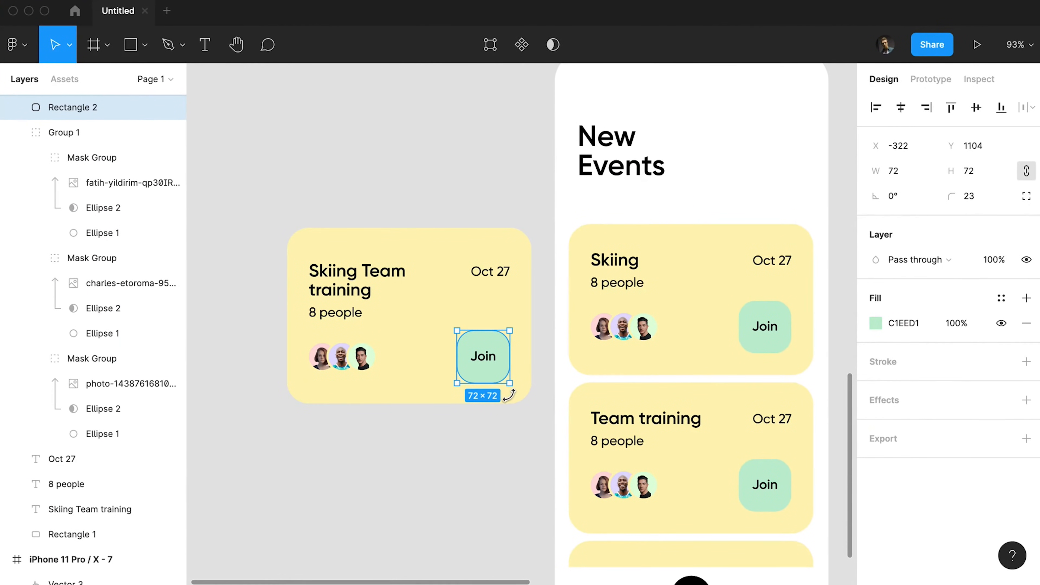
left_click(508, 395)
key("alt")
key("super+Down")
key("super+Down")
Group all elements of the Skiing Team training card and move the group slightly further from screen 7
scroll(466, 420, "down", 2)
left_click(469, 429)
left_click_drag(471, 446, 414, 393)
scroll(421, 423, "down", 4)
left_click_drag(430, 391, 300, 272)
key("super+g")
left_click_drag(383, 283, 358, 285)
left_click(389, 245)
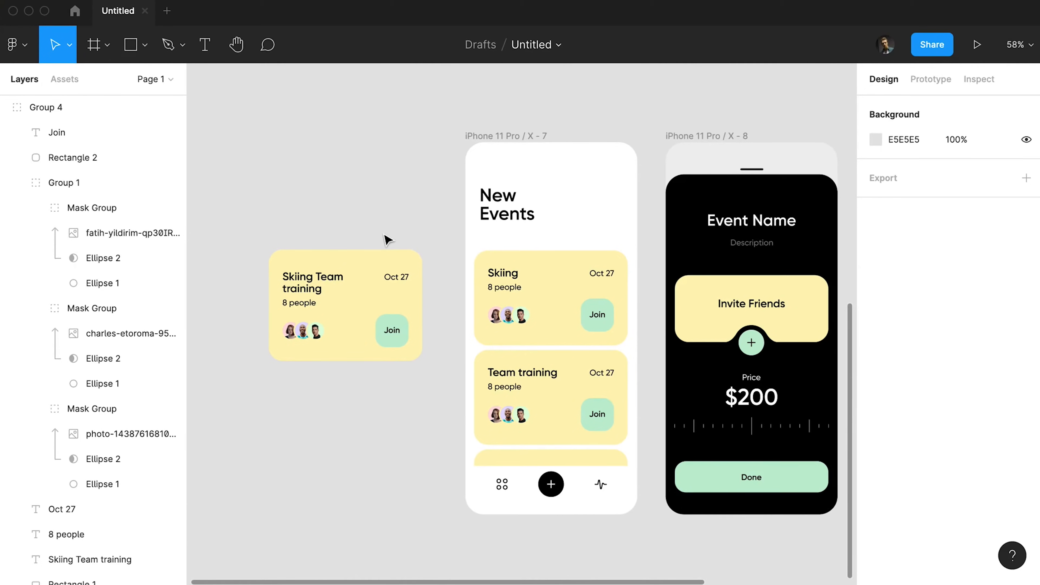
Draw a 375 × 487 rectangle at X 0, Y 335 over screen 9's friends list and send it to the back
left_click_drag(384, 235, 263, 205)
scroll(270, 221, "down", 2)
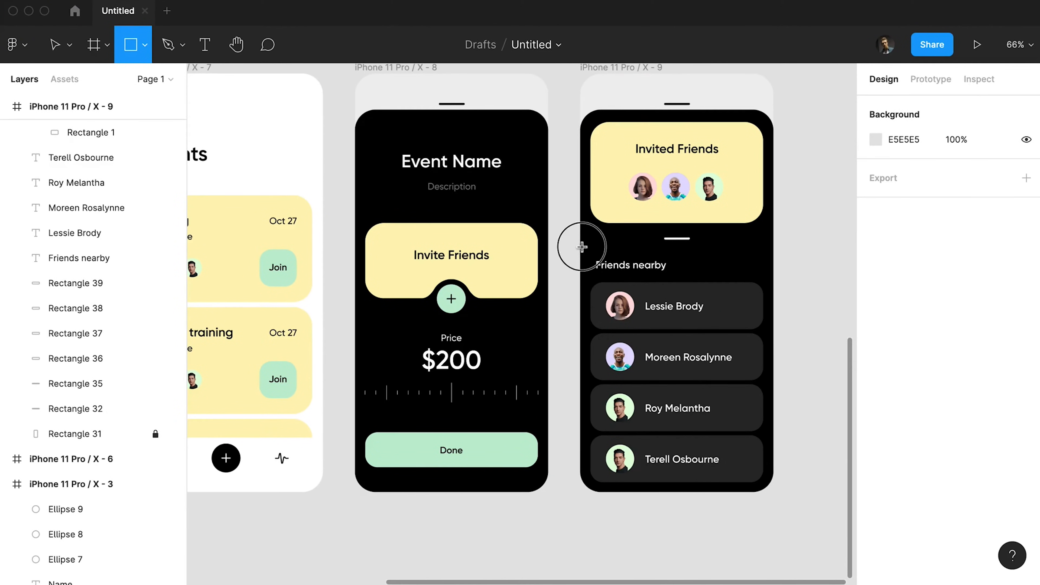
left_click_drag(580, 246, 774, 498)
key("super+[")
key("super+[")
key("super+[")
key("super+[")
key("super+[")
key("super+[")
key("super+shift+[")
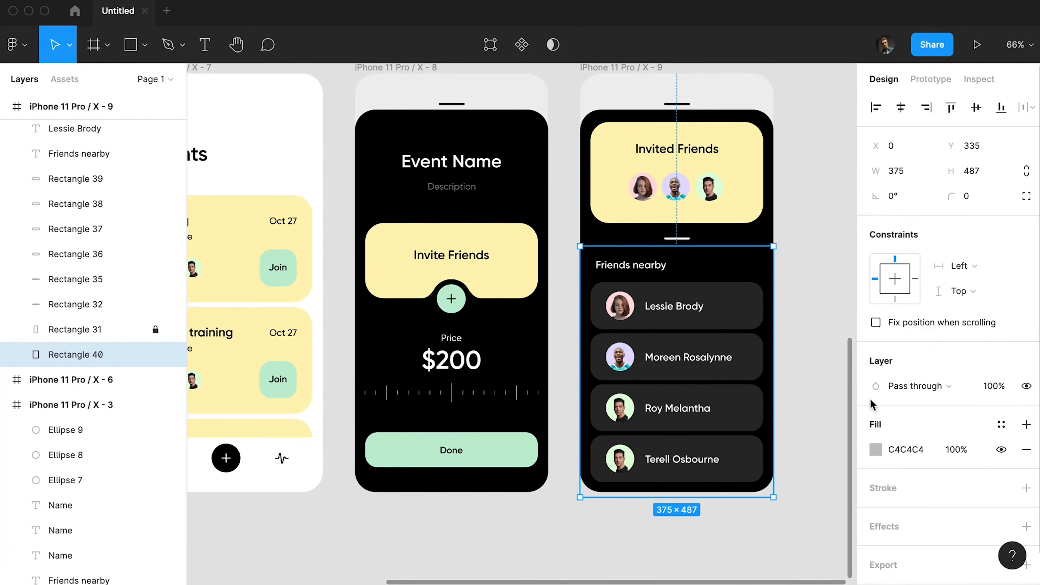
Fill the new rectangle with 202020 and bring it forward above the black panel
left_click(875, 453)
left_click_drag(701, 355, 640, 366)
key("Escape")
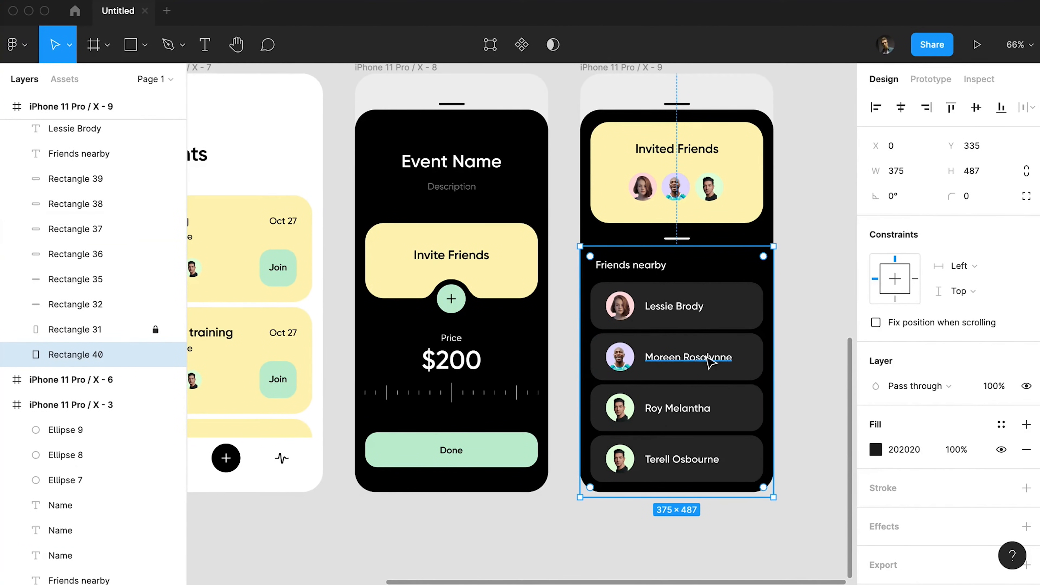
key("super+]")
Set the corner radius of the dark Friends nearby background rectangle to 40
left_click(821, 322)
left_click(769, 330)
type("40")
key("Return")
left_click(817, 250)
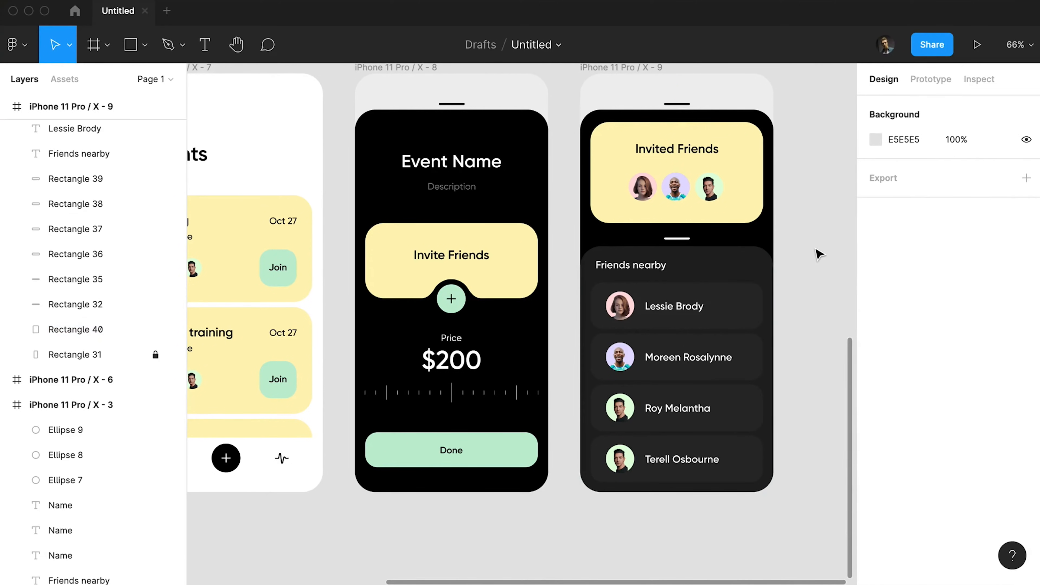
Move the Friends nearby heading and the friend cards slightly down inside screen 9's dark panel, leaving the panel background in place
left_click_drag(808, 236, 783, 203)
left_click(695, 231)
left_click_drag(768, 242, 557, 493)
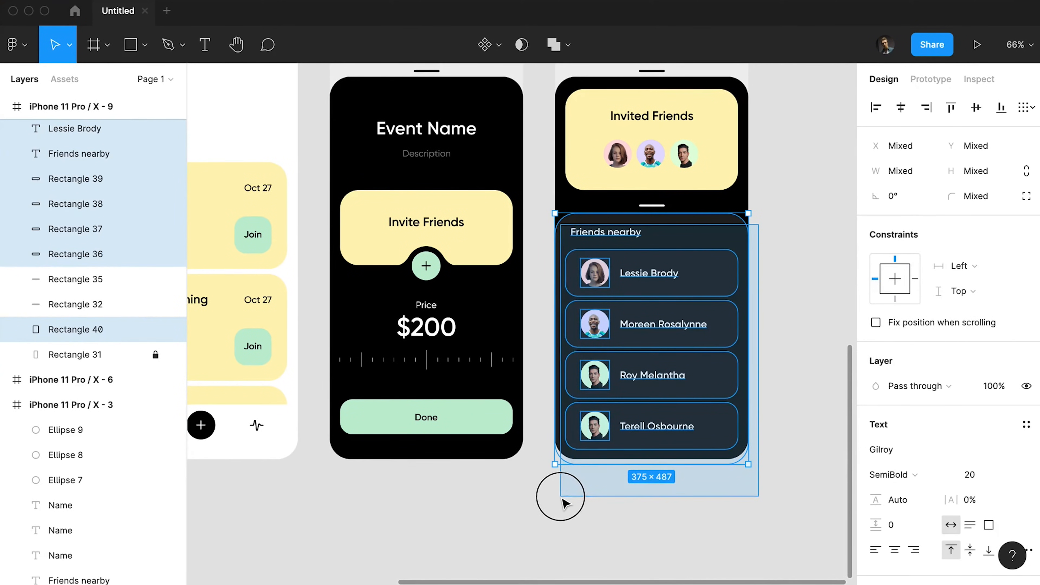
left_click_drag(701, 226, 702, 230)
left_click_drag(778, 265, 568, 524)
left_click(703, 233, "shift")
key("shift+Down")
key("Down")
key("Down")
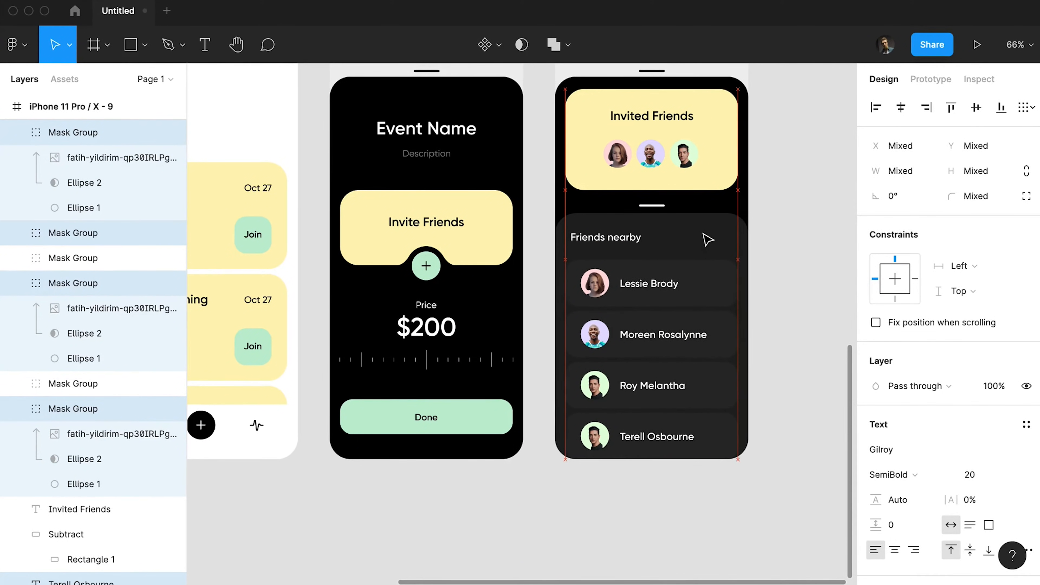
Move the white handle bar down to Y 343, inside the upper edge of screen 9's dark Friends nearby panel
left_click(662, 209)
scroll(661, 210, "up", 5)
left_click(658, 201)
key("shift+Down")
key("shift+Down")
key("shift+Down")
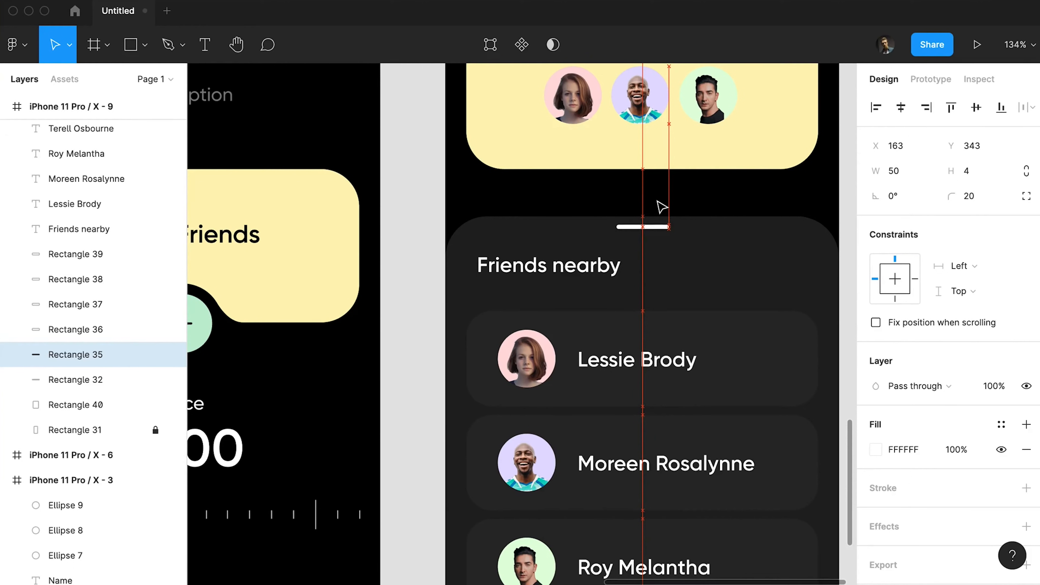
scroll(704, 246, "down", 5)
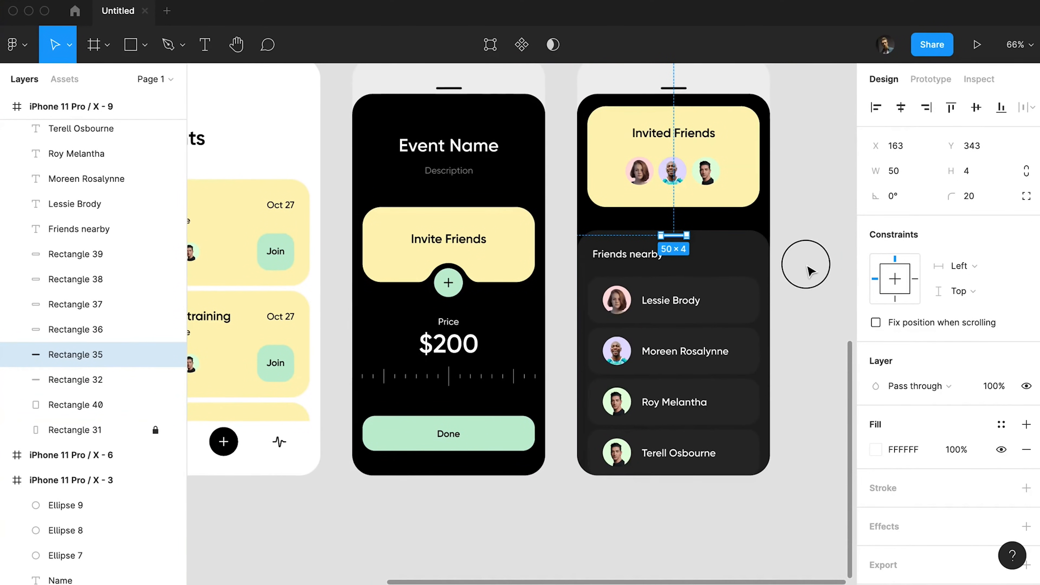
left_click(808, 267)
Left-align the Event Name title and Description on screen 8 and shift them toward the card's left edge
scroll(808, 267, "down", 1)
left_click(476, 176)
left_click(476, 153, "shift")
scroll(887, 527, "down", 6)
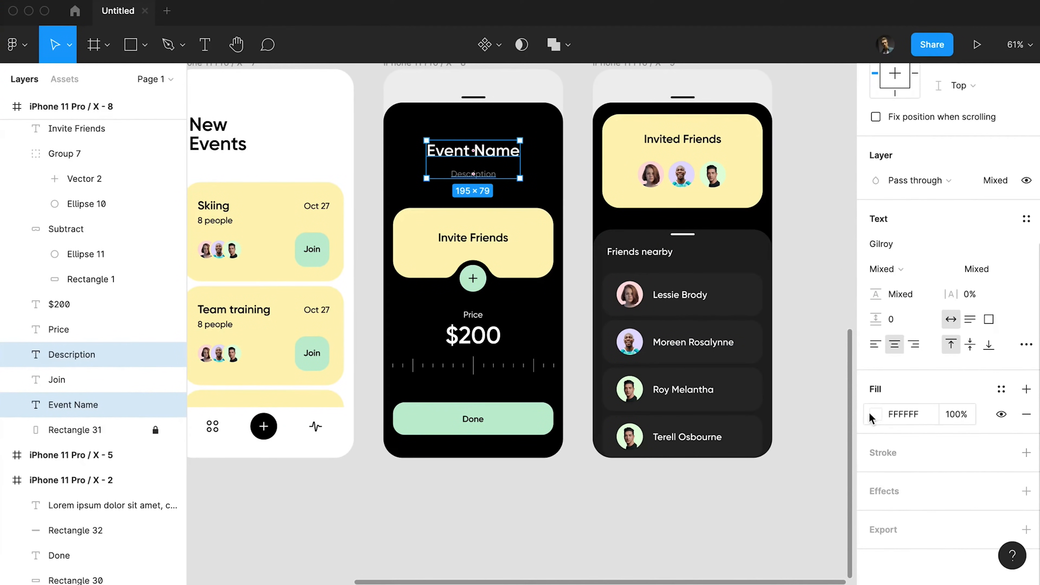
scroll(870, 136, "up", 6)
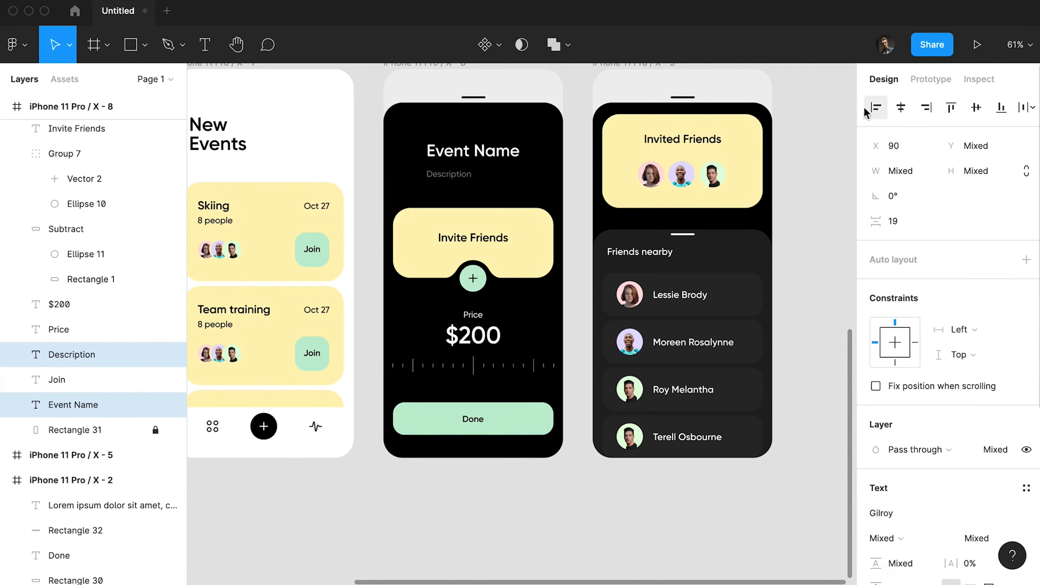
left_click_drag(473, 157, 448, 157)
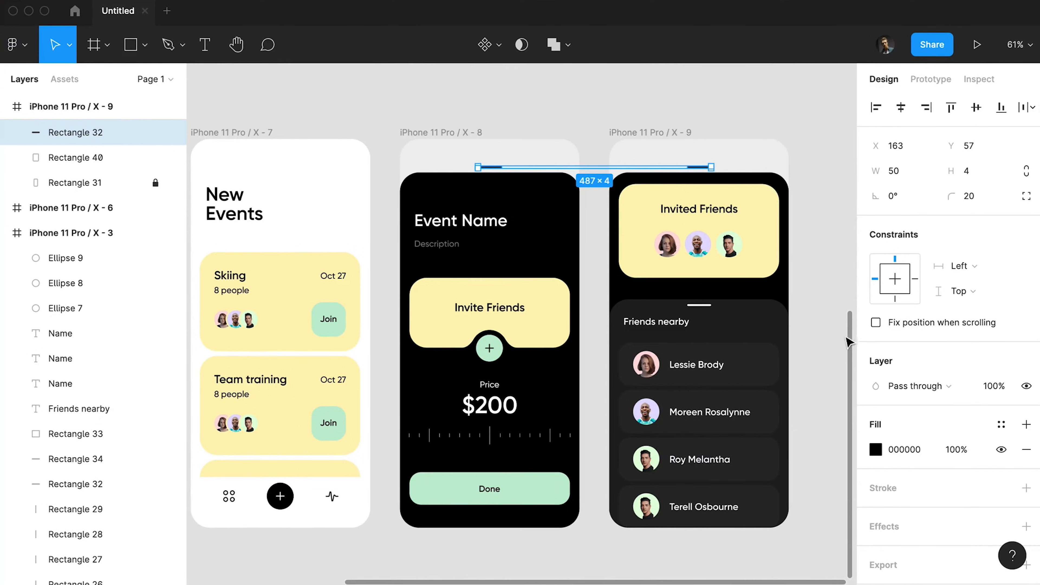
Fine-tune the vertical position of the white handle bar above the Friends nearby heading on screen 9
left_click(801, 333)
left_click(680, 323)
scroll(708, 318, "up", 5)
left_click(696, 297)
scroll(751, 307, "down", 4)
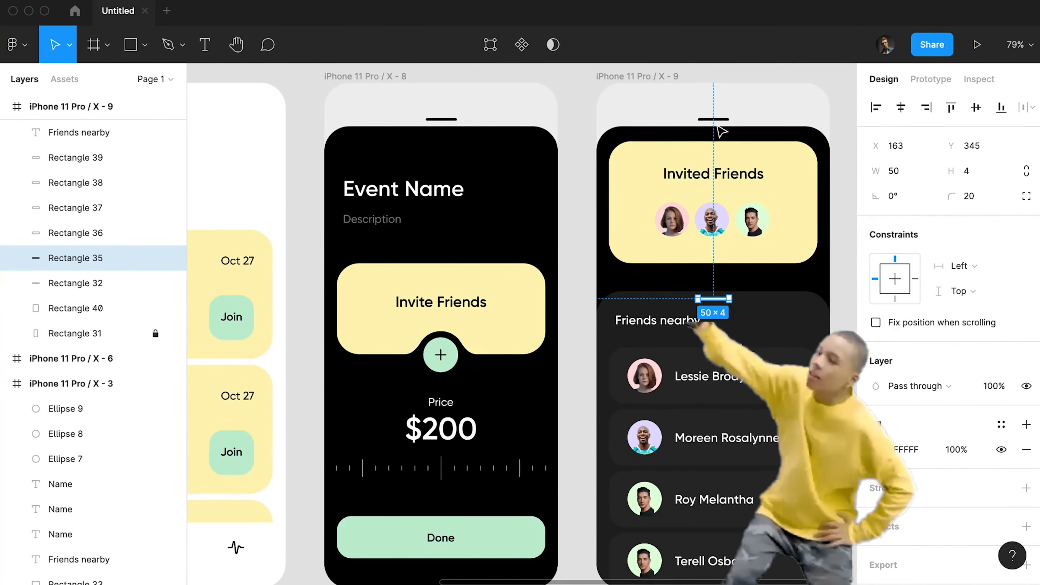
scroll(744, 307, "up", 8)
key("Up")
scroll(748, 306, "down", 9)
left_click(692, 316)
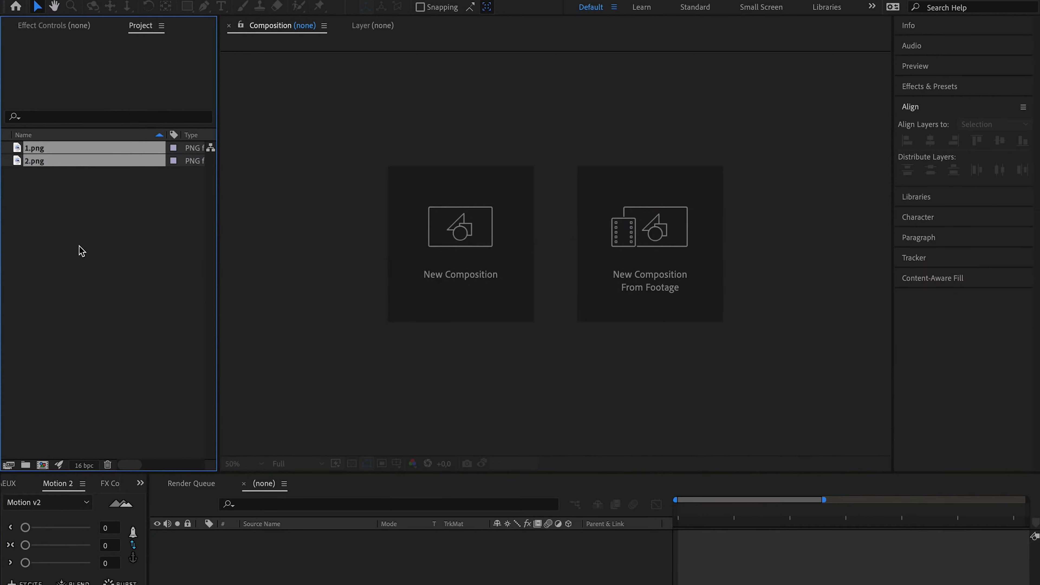
Switch to After Effects and create a new composition from 1.png
left_click(72, 155)
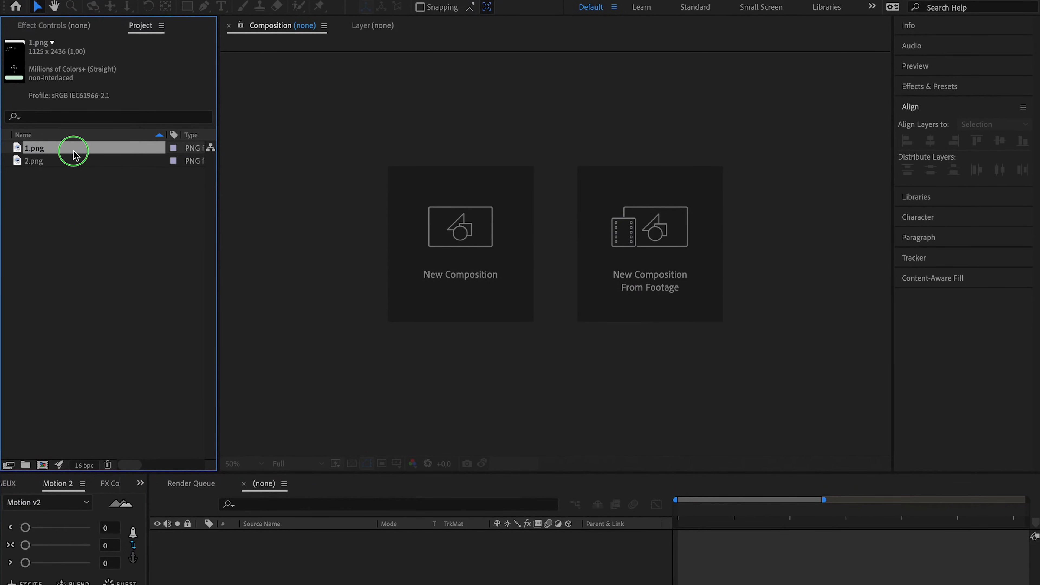
right_click(73, 155)
left_click(118, 199)
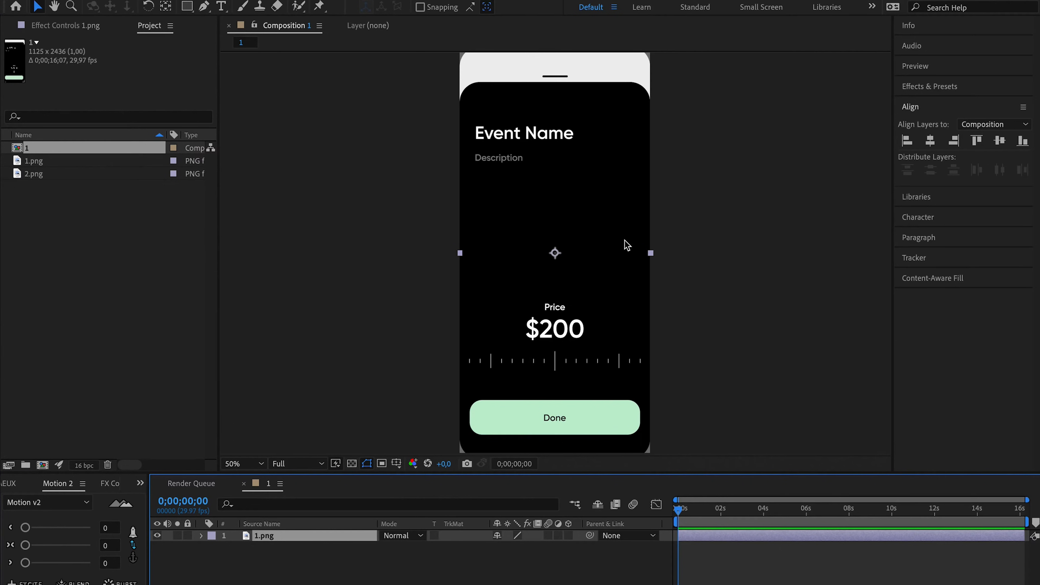
Switch to Figma and send frame 3's Invite Friends card, text and add icon to the After Effects composition with the AEUX plugin
key("super+Tab")
scroll(502, 377, "left", 5)
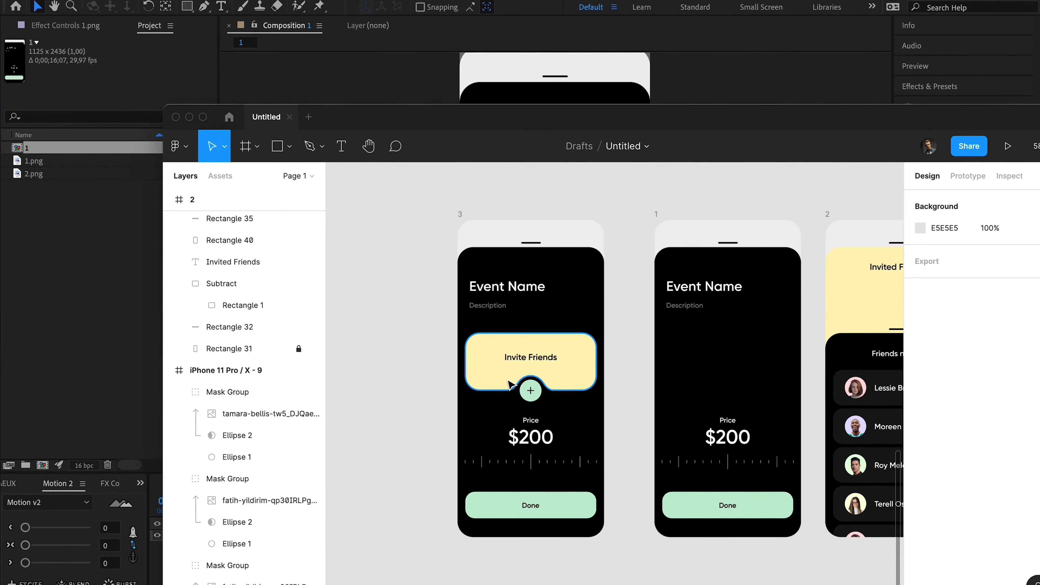
left_click_drag(432, 341, 635, 404)
left_click(175, 146)
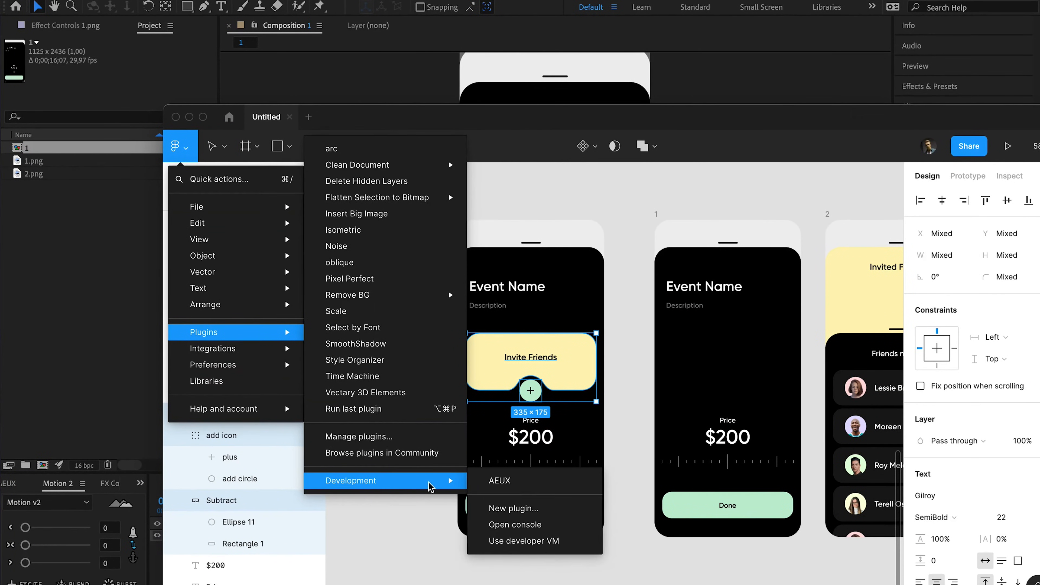
left_click(512, 477)
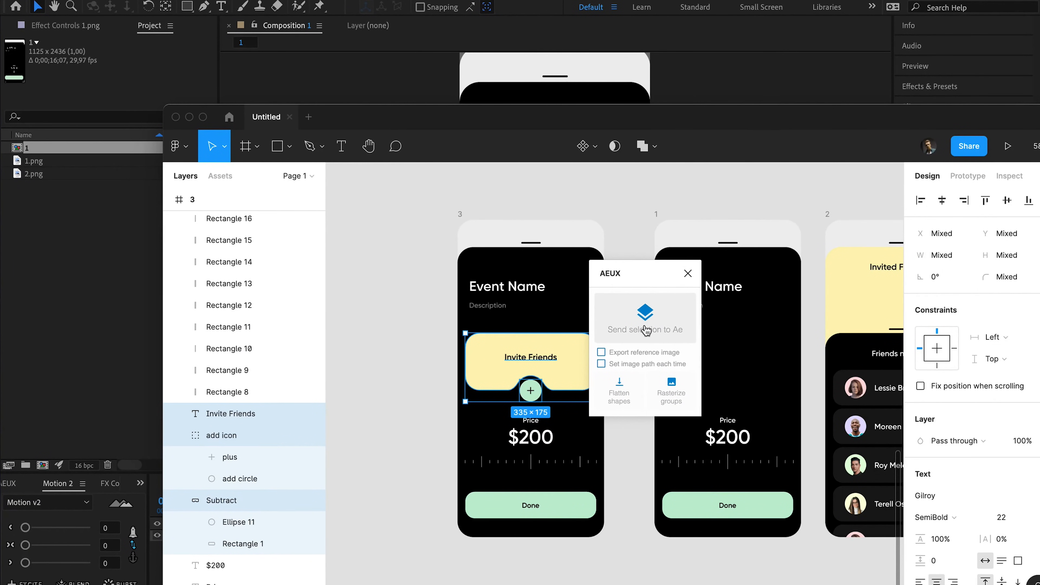
left_click(645, 327)
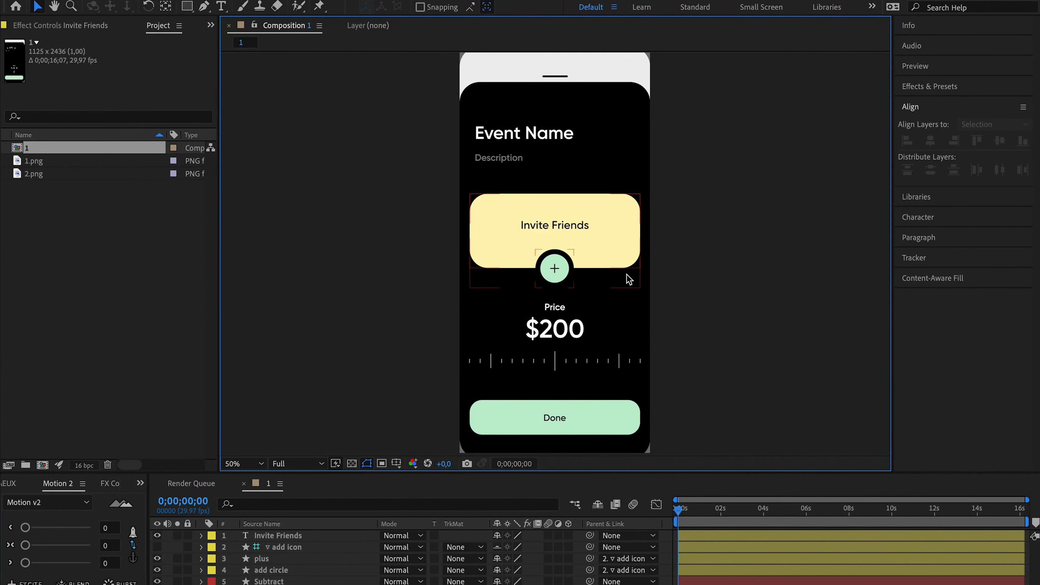
left_click(295, 537)
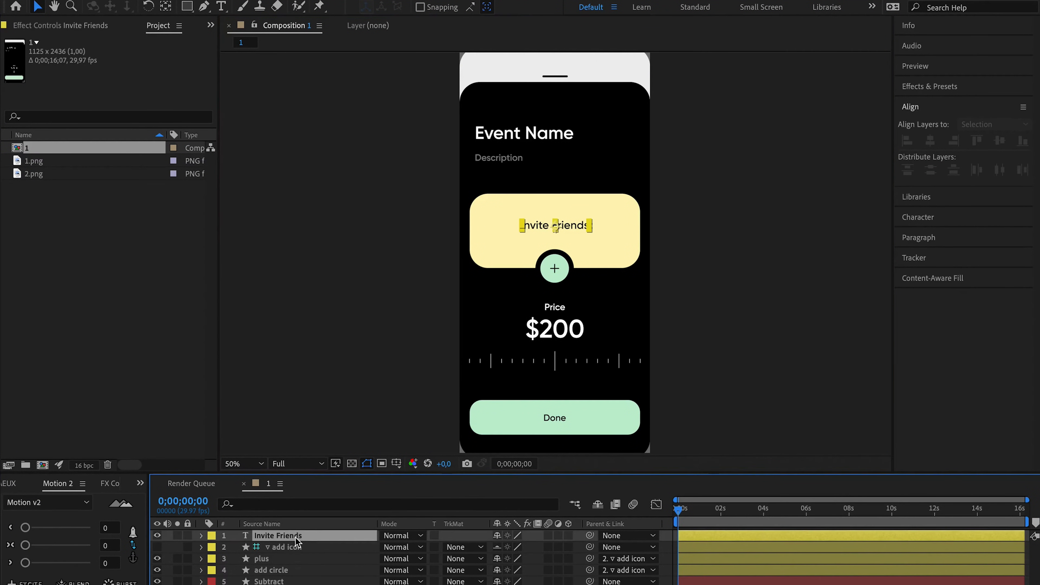
left_click(290, 548)
left_click(279, 536)
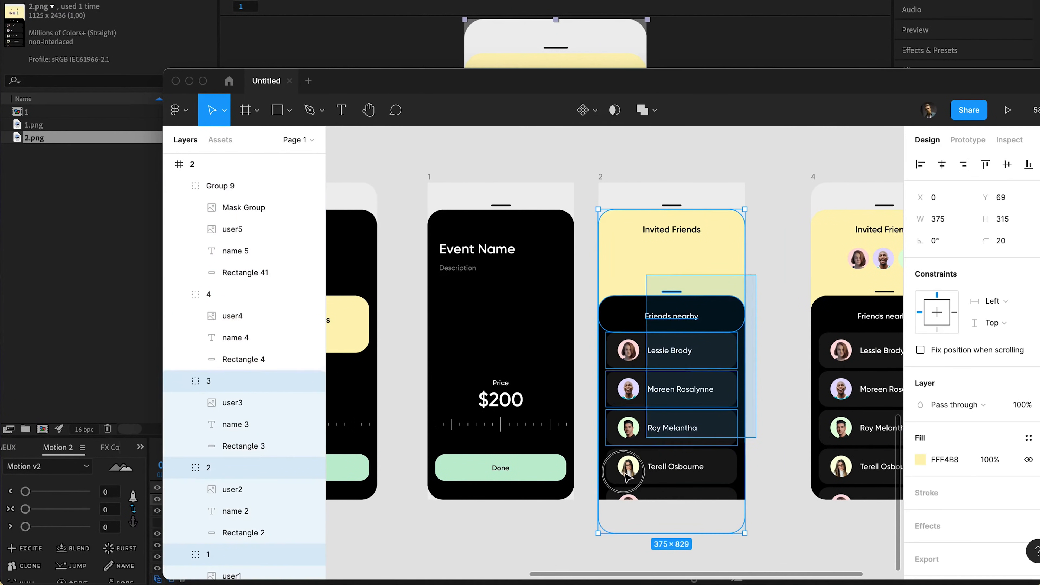
Send frame 2's Friends nearby heading, panel and friend cards to After Effects with AEUX, saving the images in the events folder
left_click_drag(624, 473, 576, 559)
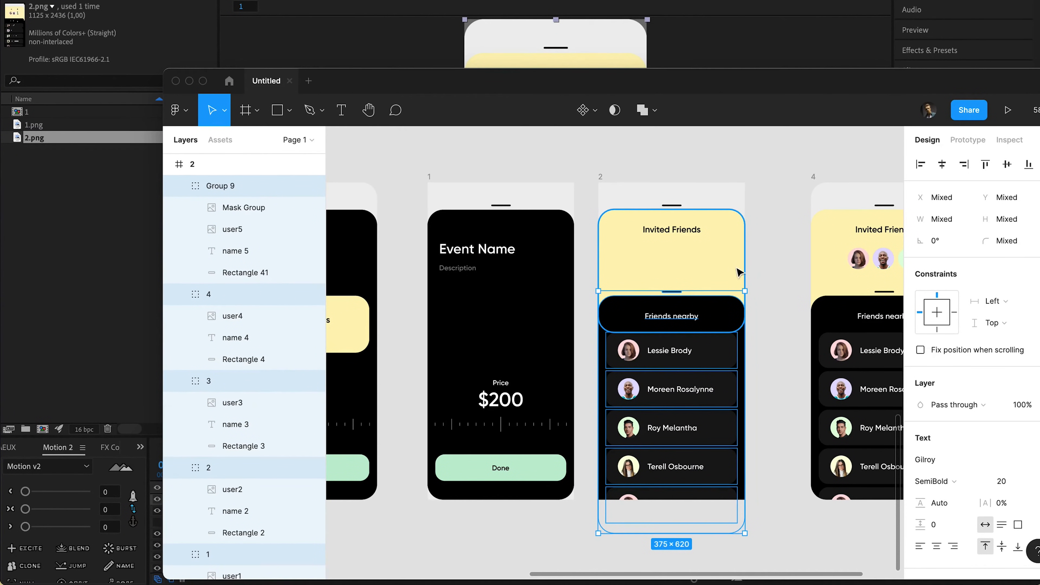
left_click(179, 110)
mouse_move(245, 296)
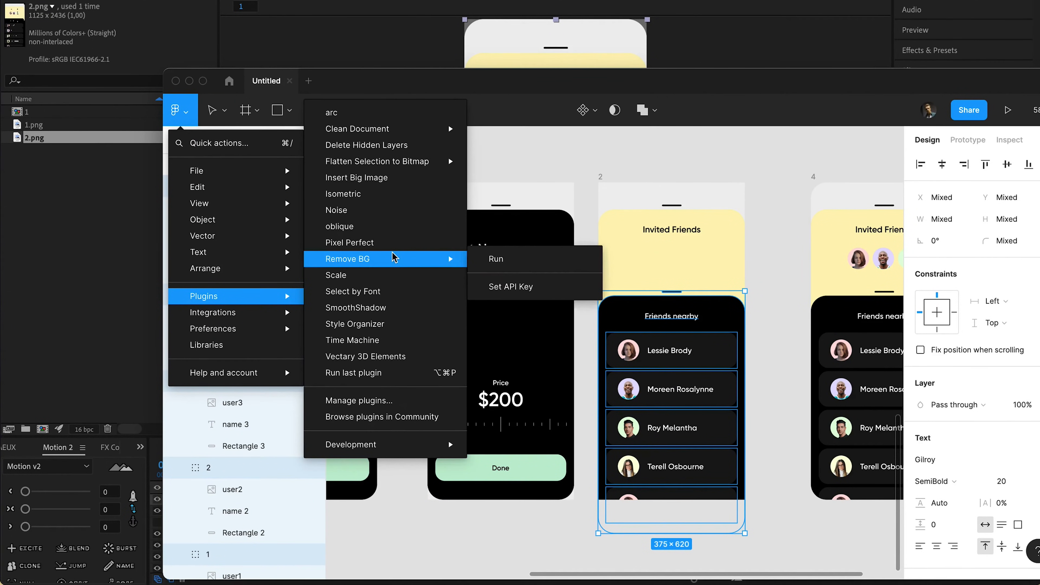
mouse_move(415, 267)
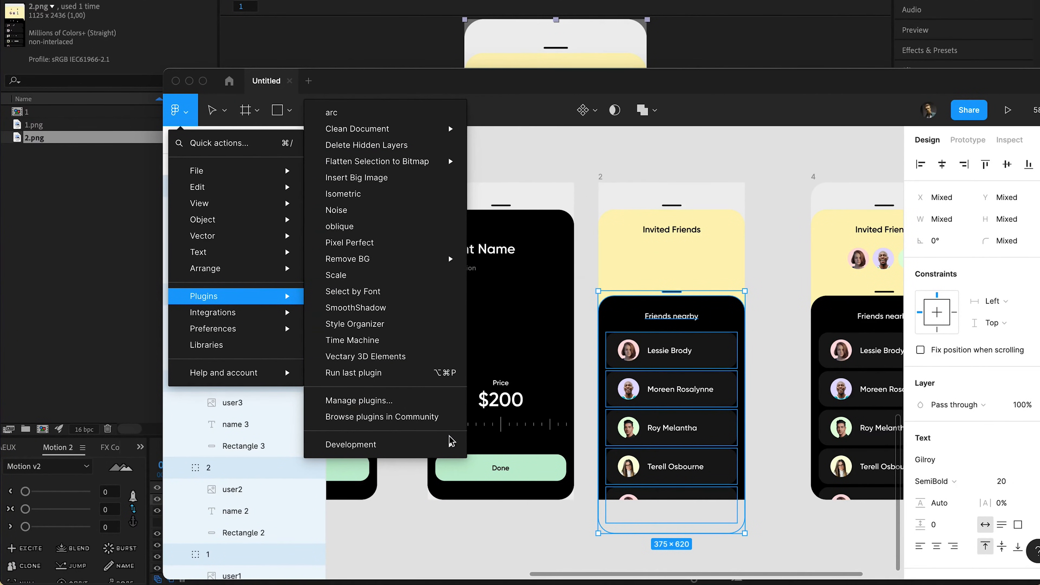
mouse_move(456, 444)
left_click(553, 445)
left_click(639, 291)
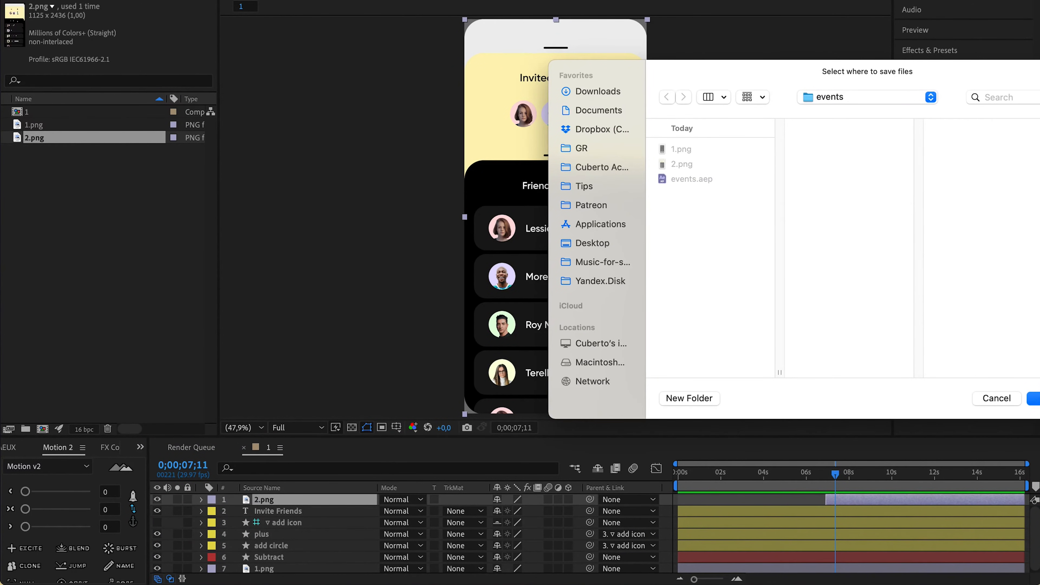
left_click(1035, 398)
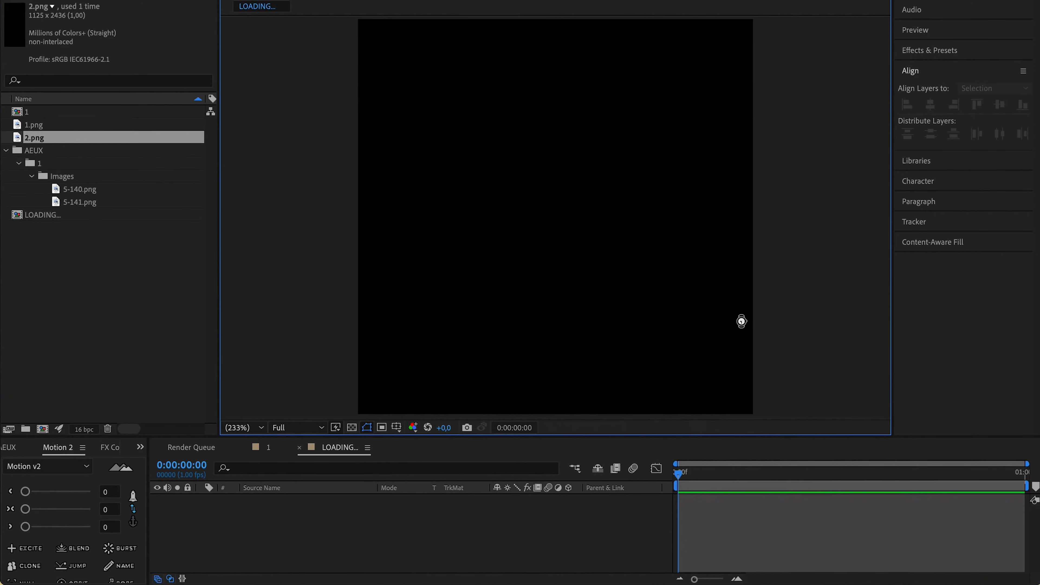
left_click(289, 500)
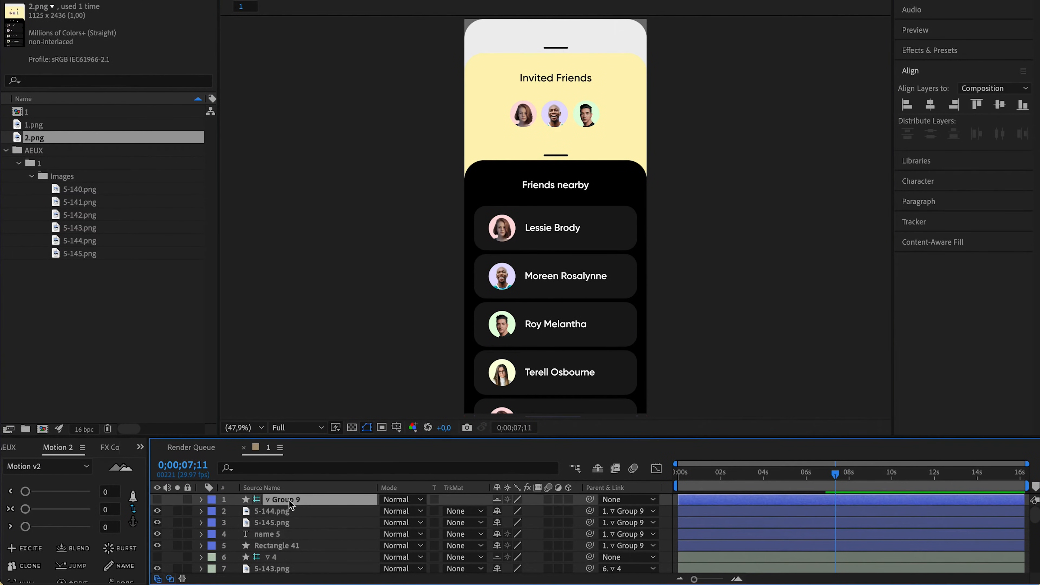
Add a null object above the Invite Friends layer, centre it horizontally and place it on the yellow card
left_click(730, 564)
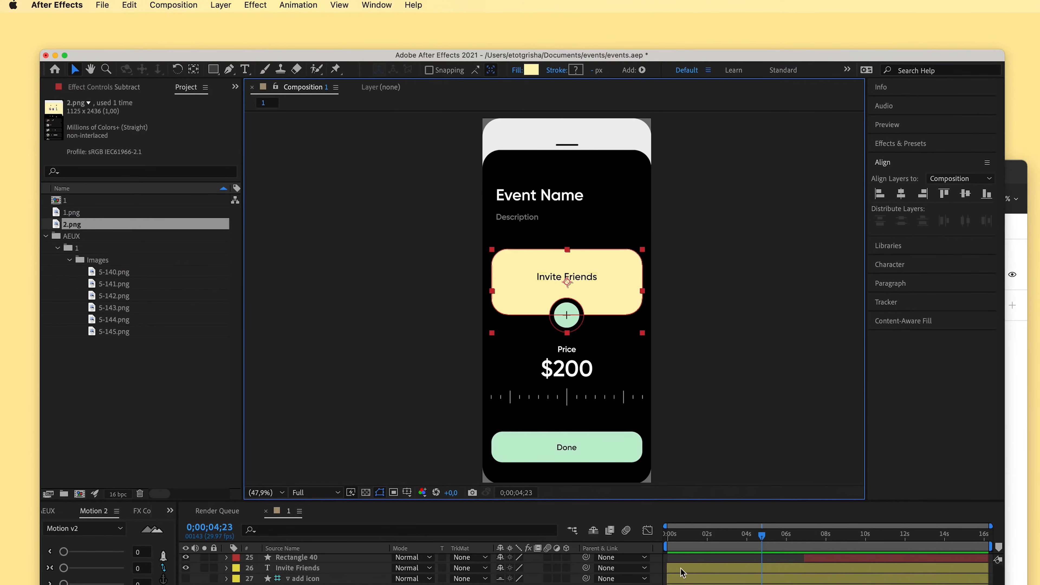
left_click(565, 279)
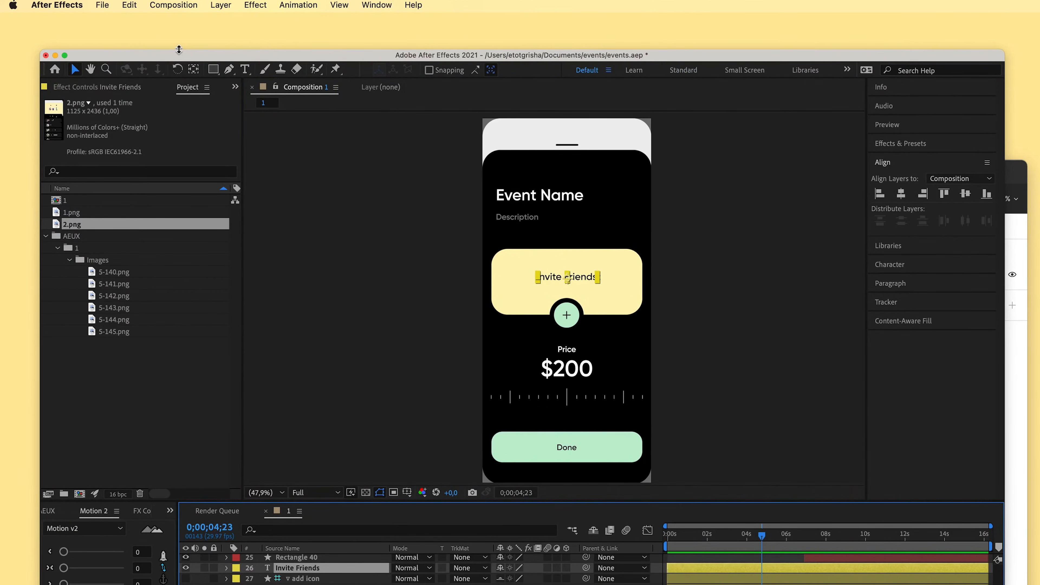
left_click(220, 5)
mouse_move(245, 23)
left_click(393, 81)
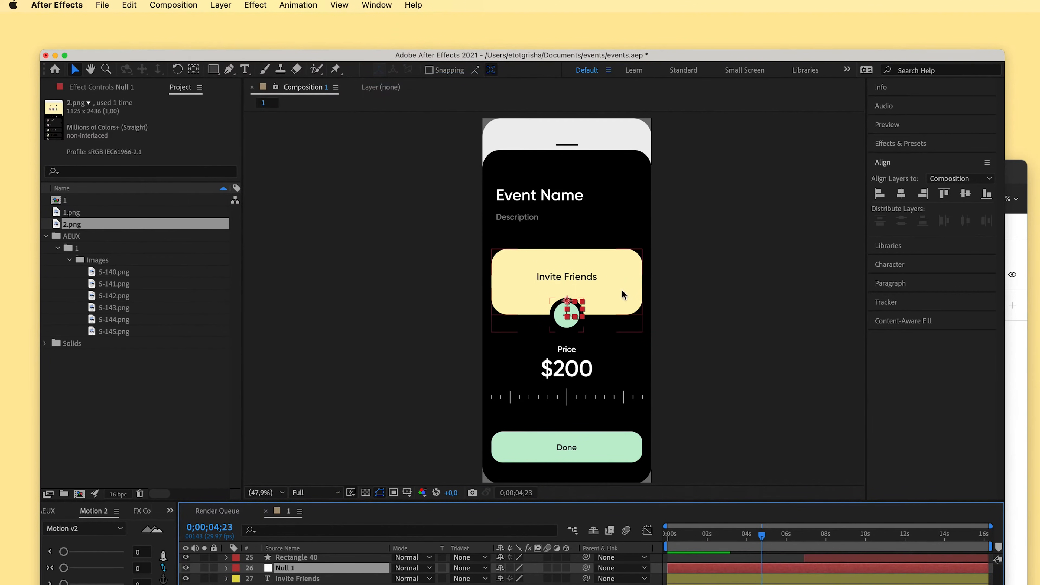
left_click(901, 193)
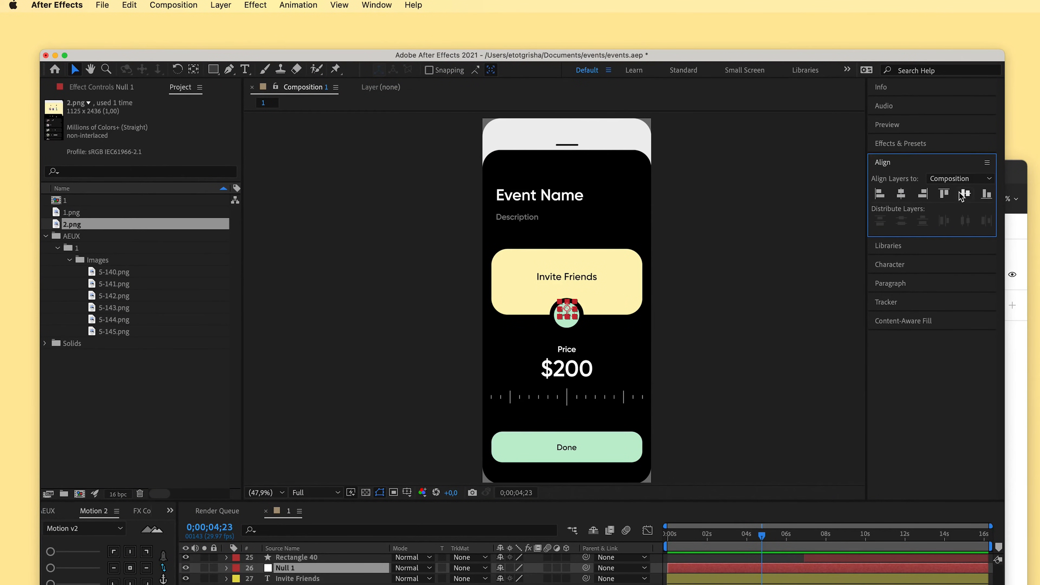
left_click_drag(568, 304, 569, 286)
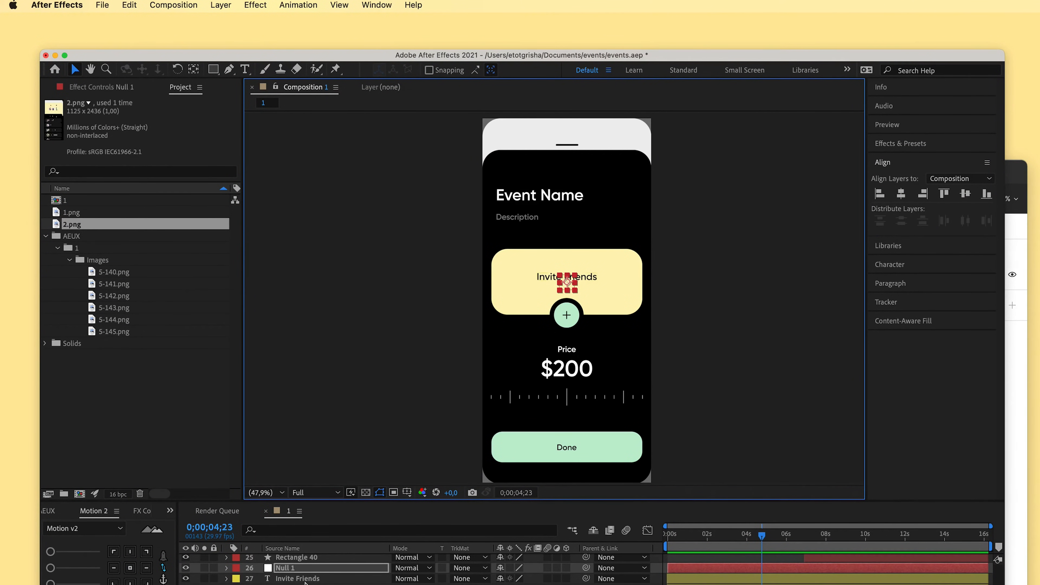
Parent the Invite Friends, add icon and Subtract layers to Null 1
left_click(306, 579)
scroll(305, 578, "down", 1)
left_click(280, 569, "shift")
left_click(280, 545, "super")
left_click(283, 537, "super")
scroll(284, 538, "up", 1)
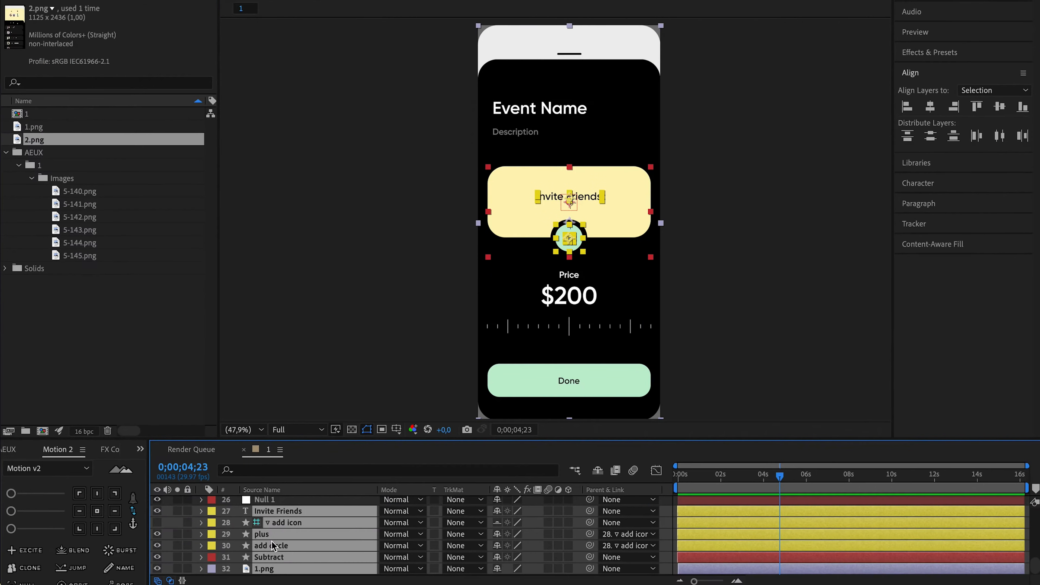
left_click_drag(590, 523, 353, 509)
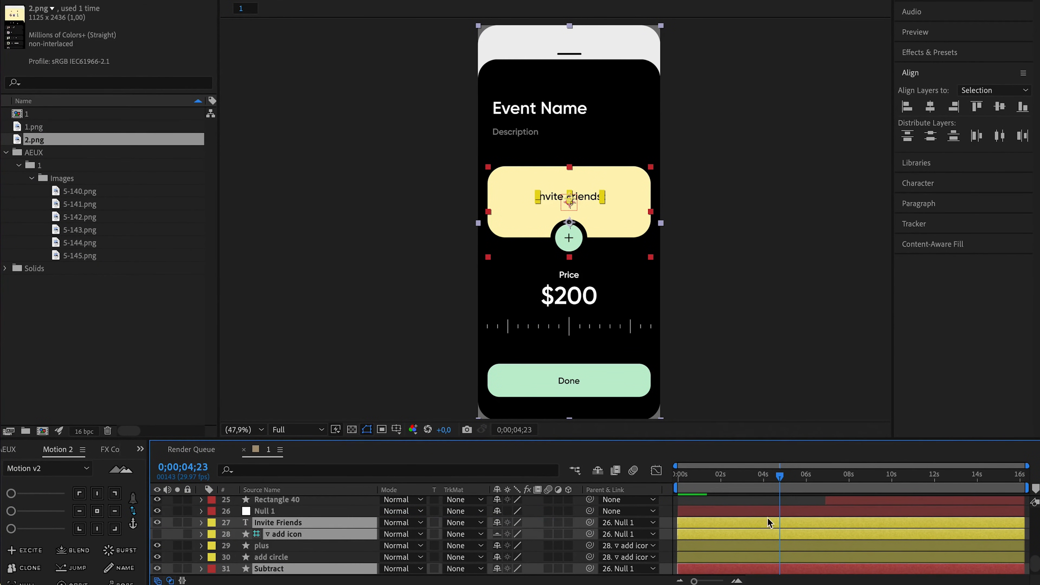
Animate Null 1's position between keyframes at 0;00;03;29 and 0;00;06;01, raising the card to Y 500,6
left_click(754, 511)
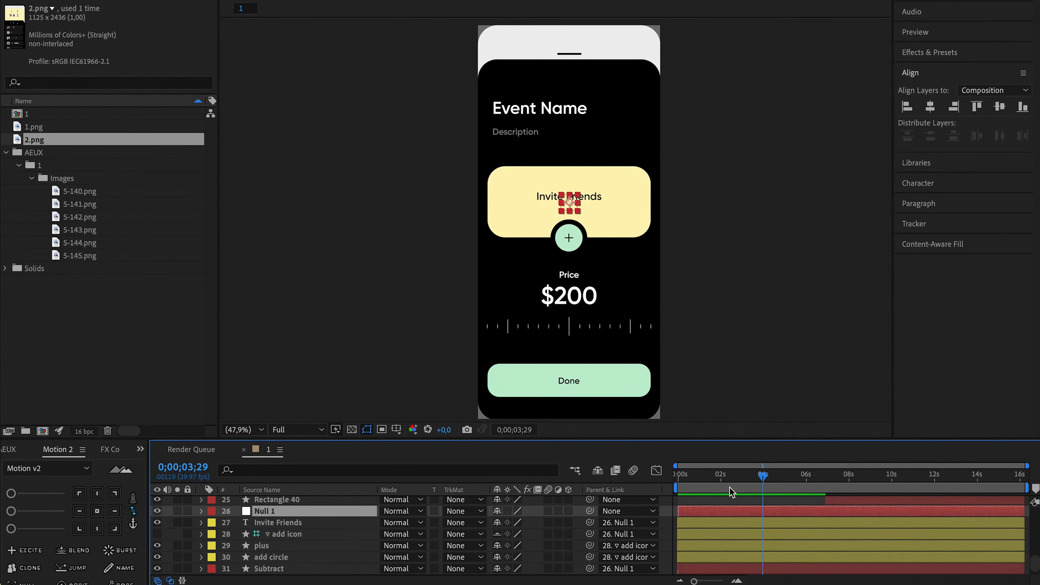
key("p")
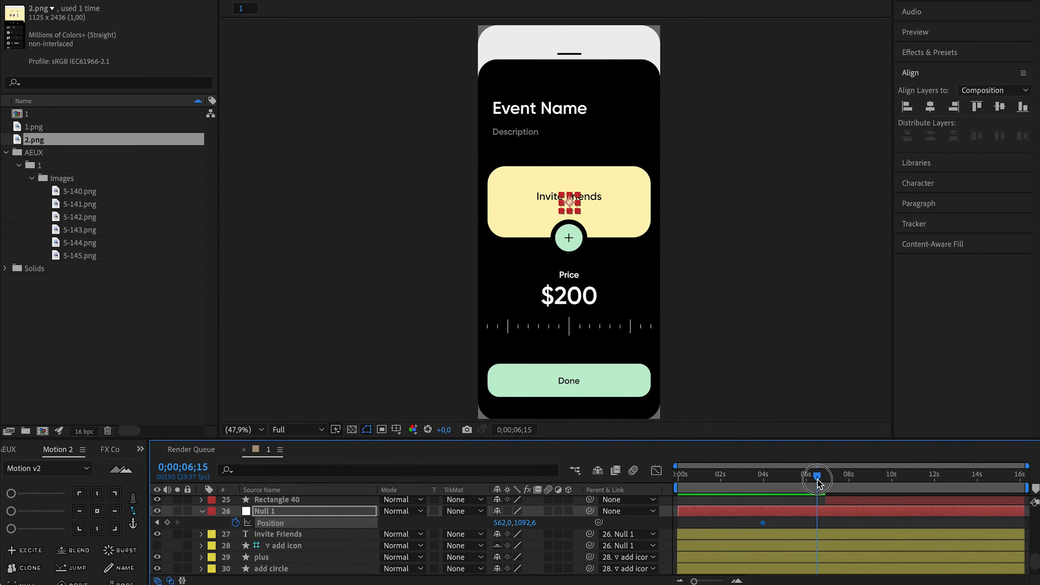
key("ctrl+z")
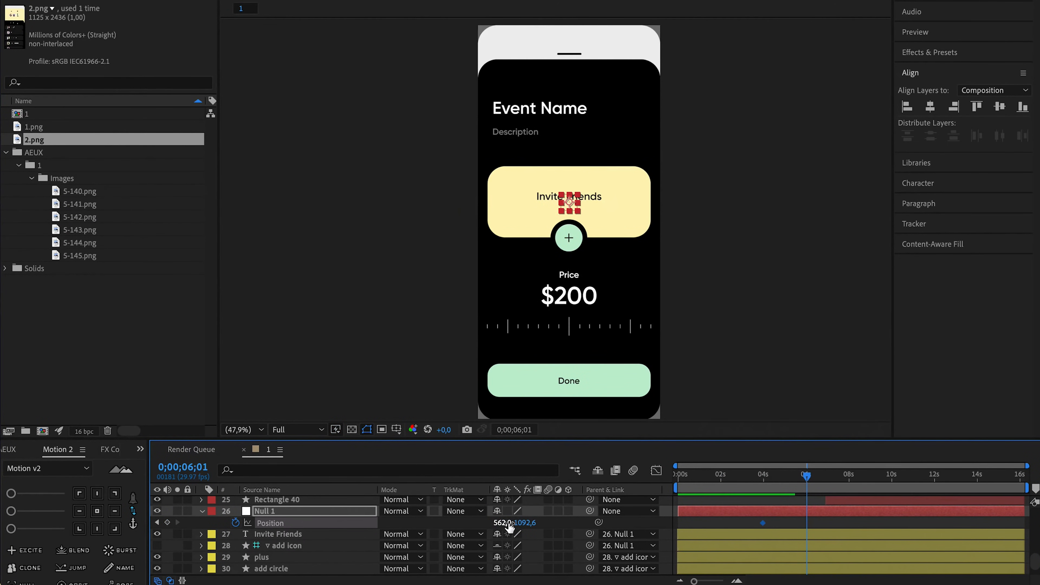
scroll(314, 572, "down", 2)
left_click(605, 569)
left_click(643, 370)
scroll(774, 541, "up", 2)
left_click_drag(524, 529, 410, 512)
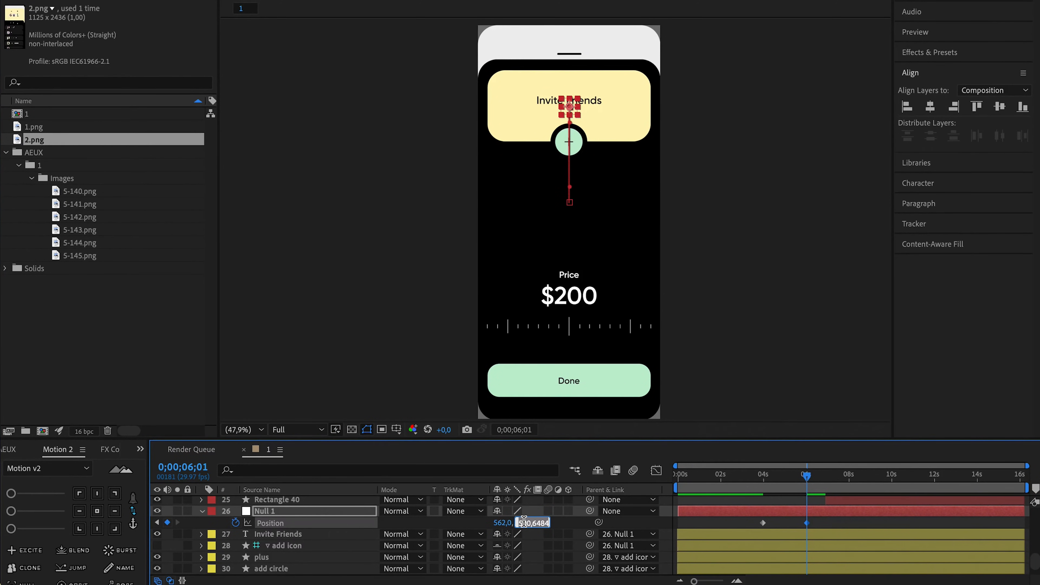
Extend the Rectangle 40 layer's start back to about 4 s and add a position keyframe at 0;00;06;01
scroll(844, 537, "up", 3)
left_click_drag(819, 534, 758, 533)
key("p")
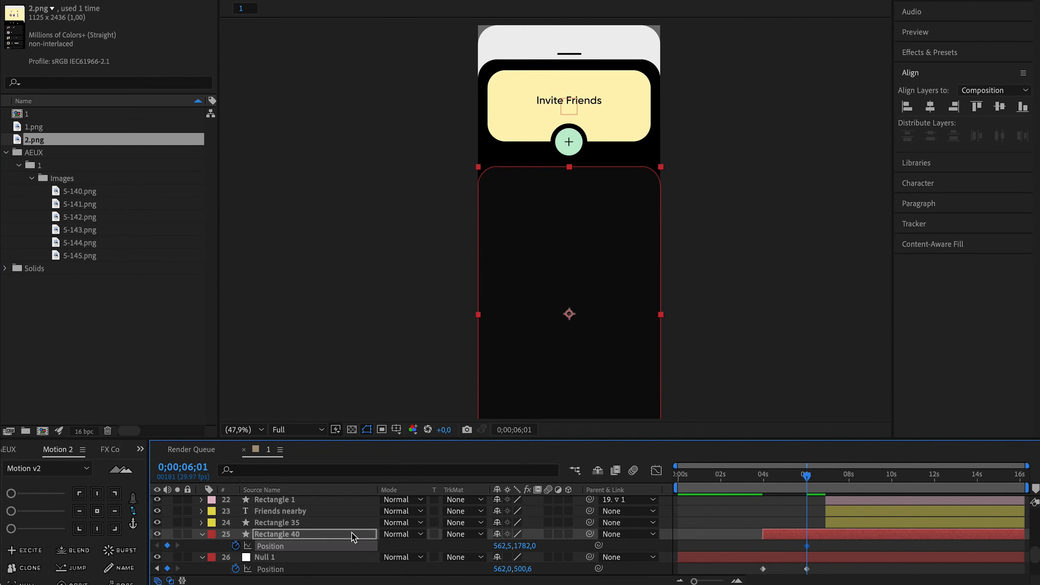
Add a second null object centred horizontally in the composition and trim its layer start to about 7 s
left_click(762, 478)
left_click_drag(762, 484, 807, 510)
scroll(852, 518, "up", 7)
left_click(851, 501)
left_click(195, 7)
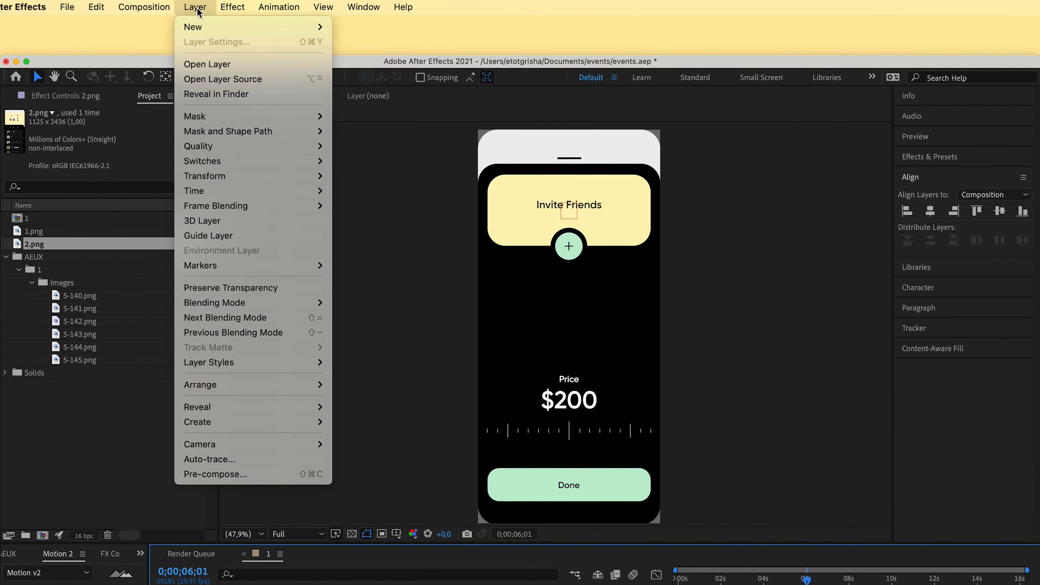
mouse_move(246, 27)
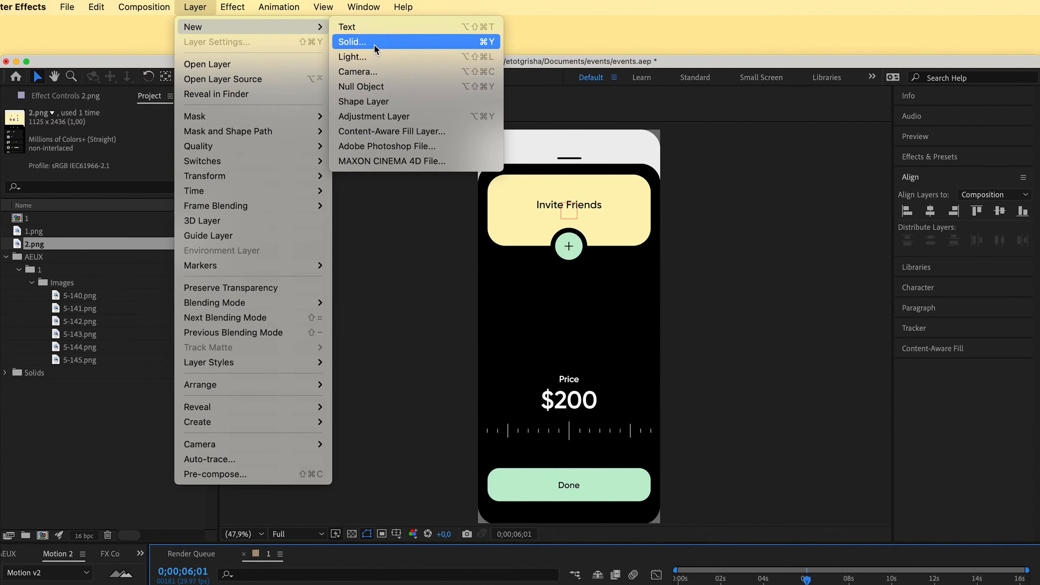
left_click(387, 86)
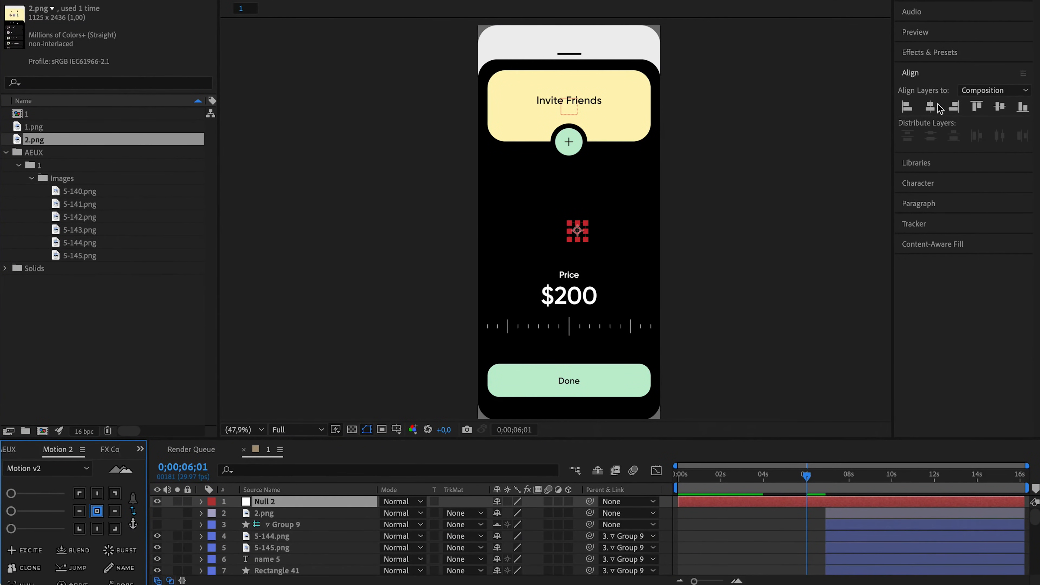
left_click(930, 106)
left_click(832, 475)
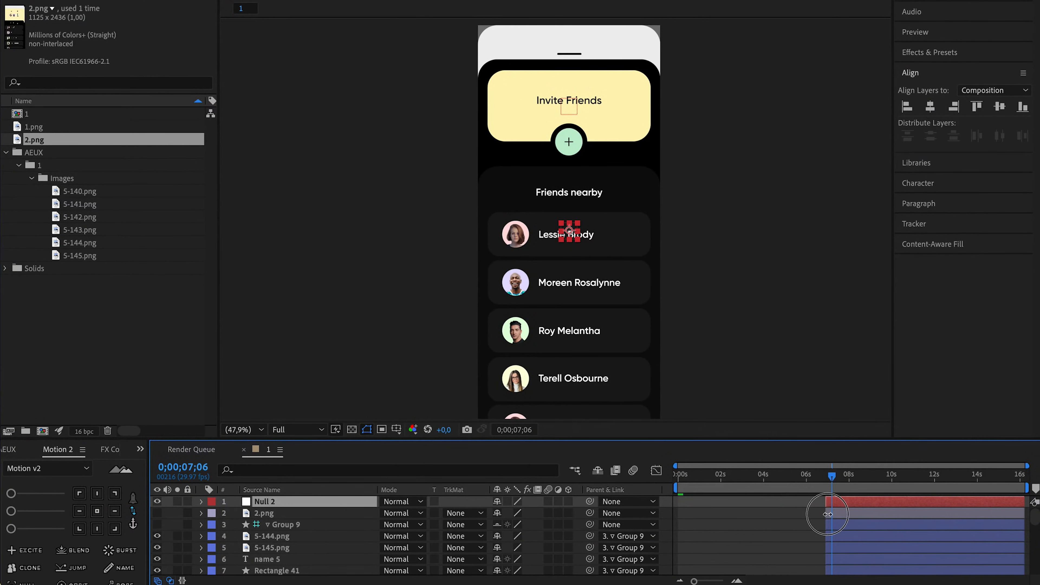
Select the friends panel layers from Group 9 through Rectangle 40, excluding the image, name and rectangle layers already parented to the friend groups
left_click(842, 512)
scroll(843, 515, "down", 10)
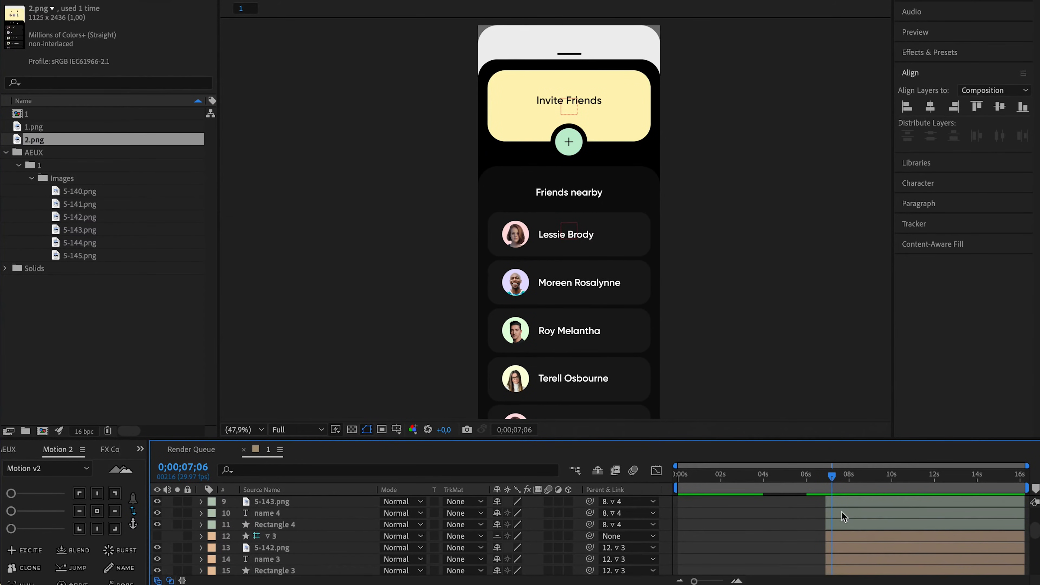
left_click(845, 548, "shift")
scroll(518, 541, "up", 3)
left_click(289, 536, "super")
left_click(282, 527, "super")
left_click(283, 515, "super")
scroll(301, 521, "up", 3)
left_click(300, 525, "super")
left_click(293, 515, "super")
left_click(294, 504, "super")
scroll(305, 517, "up", 3)
left_click(302, 515, "super")
scroll(302, 517, "up", 2)
left_click(297, 524, "super")
left_click(300, 514, "super")
scroll(306, 522, "up", 3)
scroll(308, 528, "up", 5)
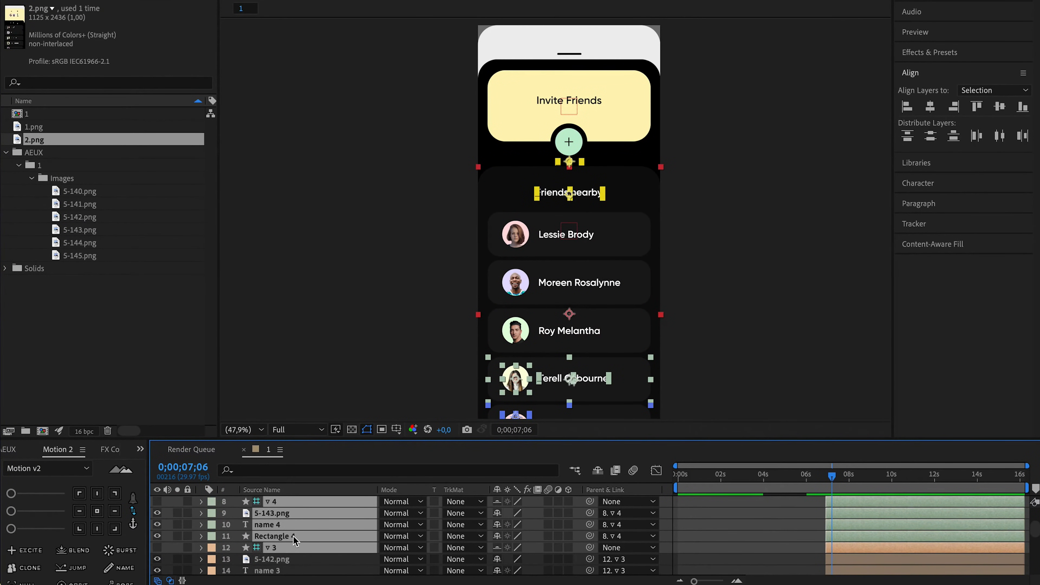
left_click(308, 535, "super")
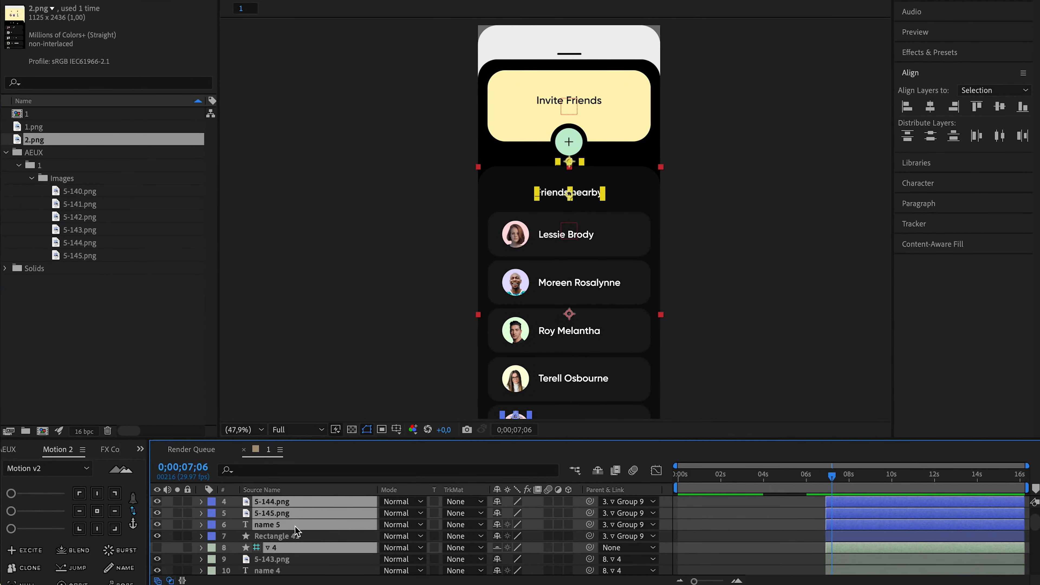
Parent 2.png, Group 9 and the other selected Friends nearby panel layers to Null 2, leaving their child layers out of the selection
left_click(295, 526, "super")
left_click(293, 513, "super")
left_click(290, 501, "super")
scroll(300, 515, "up", 2)
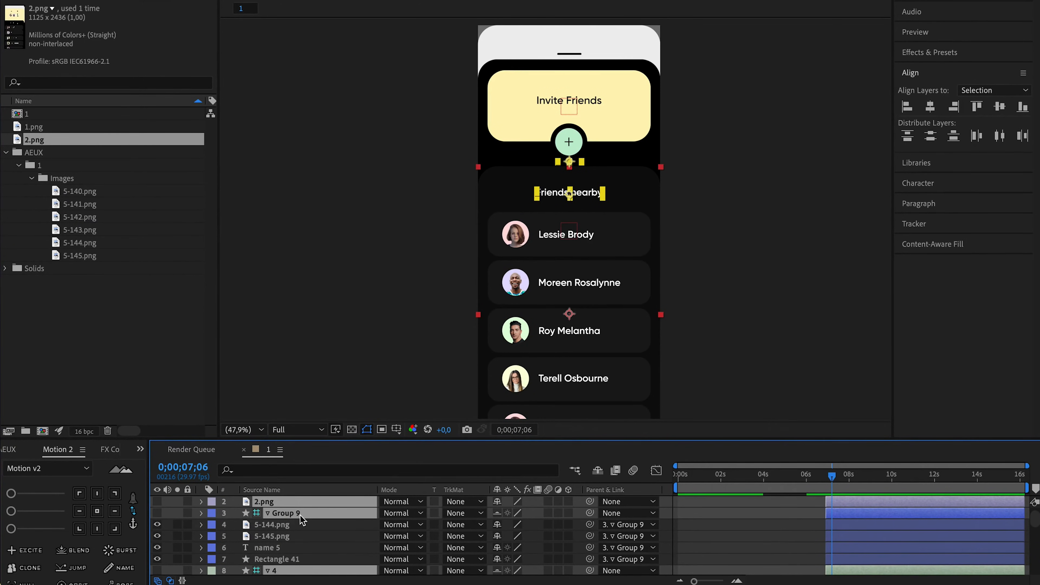
left_click_drag(589, 514, 312, 505)
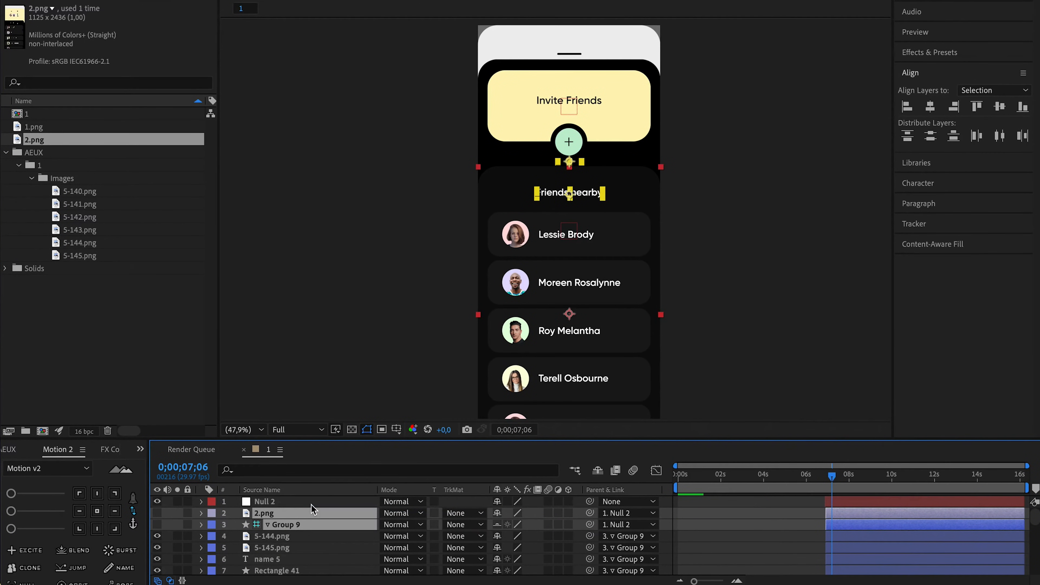
Try moving Null 2 in the composition to test the parented panel, and undo the move
left_click(312, 504)
key("space")
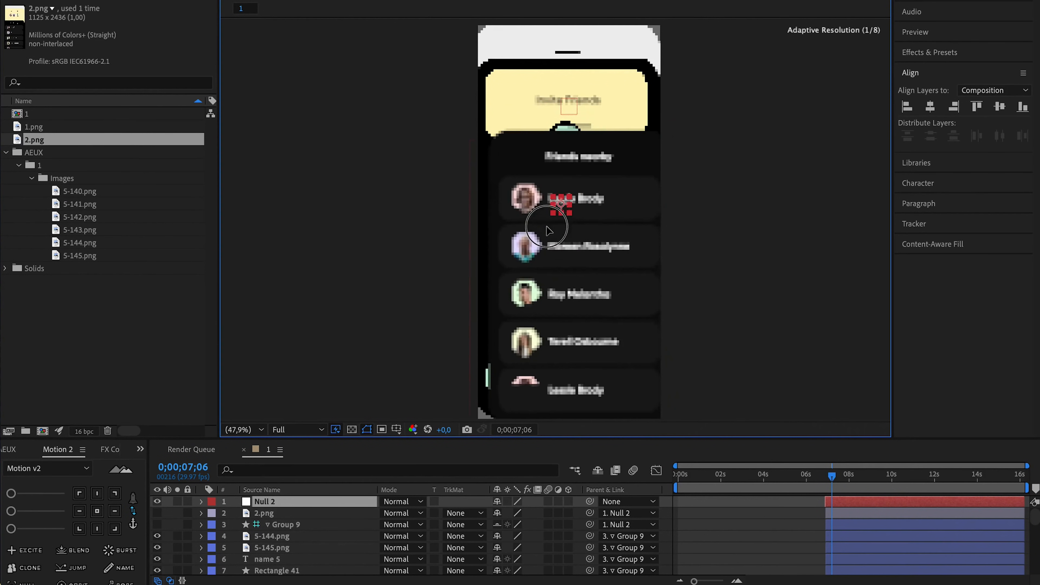
key("space")
left_click(336, 429)
left_click(349, 443)
left_click_drag(570, 241, 561, 280)
key("super+z")
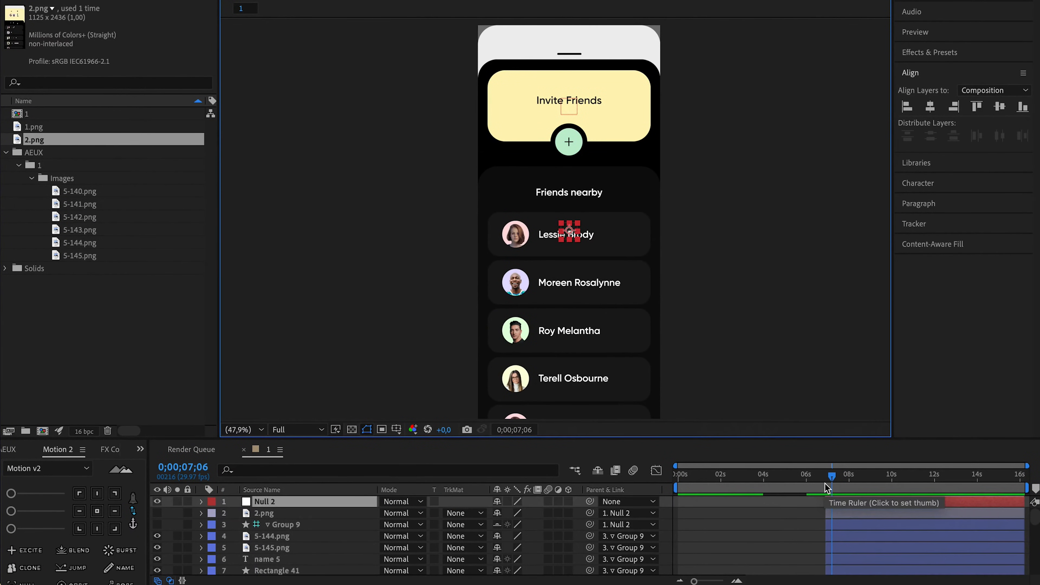
Place the current time on Null 1's first Position keyframe at 0;00;07;02, undoing any accidental keyframe shift
left_click_drag(833, 478, 830, 477)
scroll(844, 503, "down", 10)
scroll(845, 503, "up", 3)
scroll(843, 504, "down", 2)
mouse_move(821, 531)
left_mouse_down()
mouse_move(741, 541)
mouse_move(828, 540)
left_mouse_up()
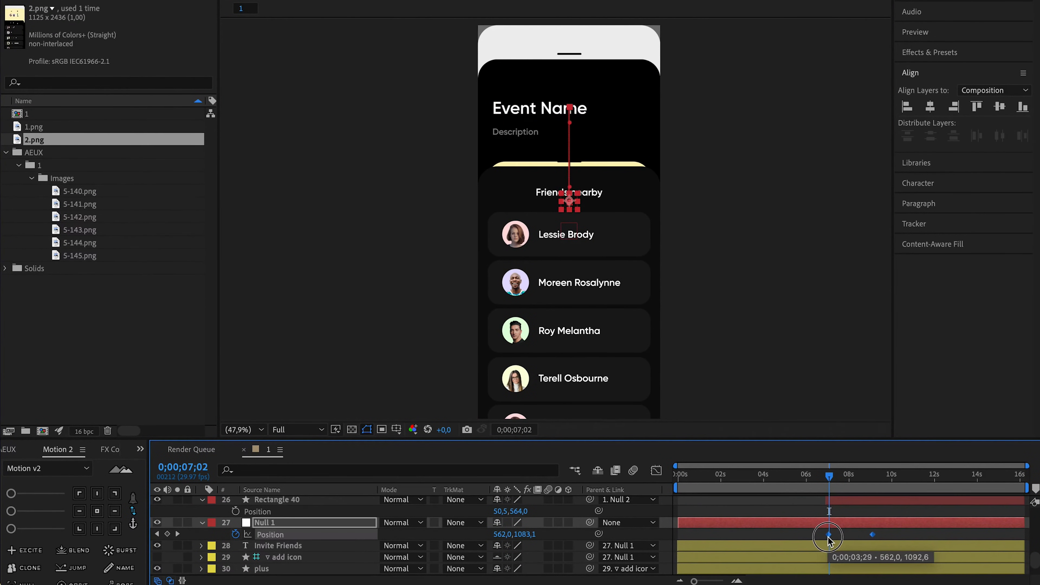
key("super+z")
scroll(842, 512, "up", 10)
Keyframe Null 2's Position to rise from 562,2856 at 0;00;07;02 to 562,1268 at 0;00;08;19, and scrub through the motion
left_click(842, 505)
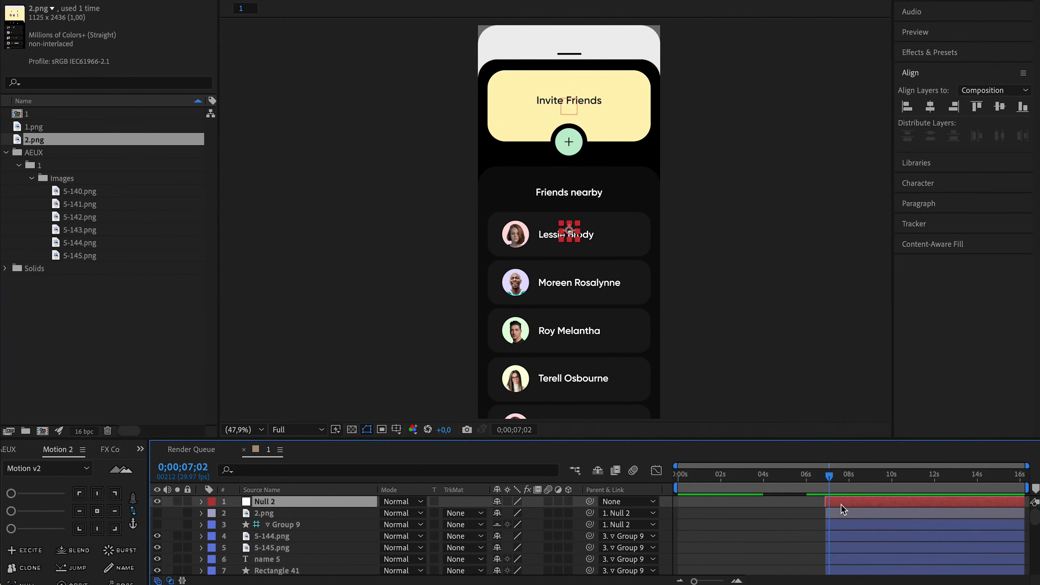
key("p")
left_click(236, 513)
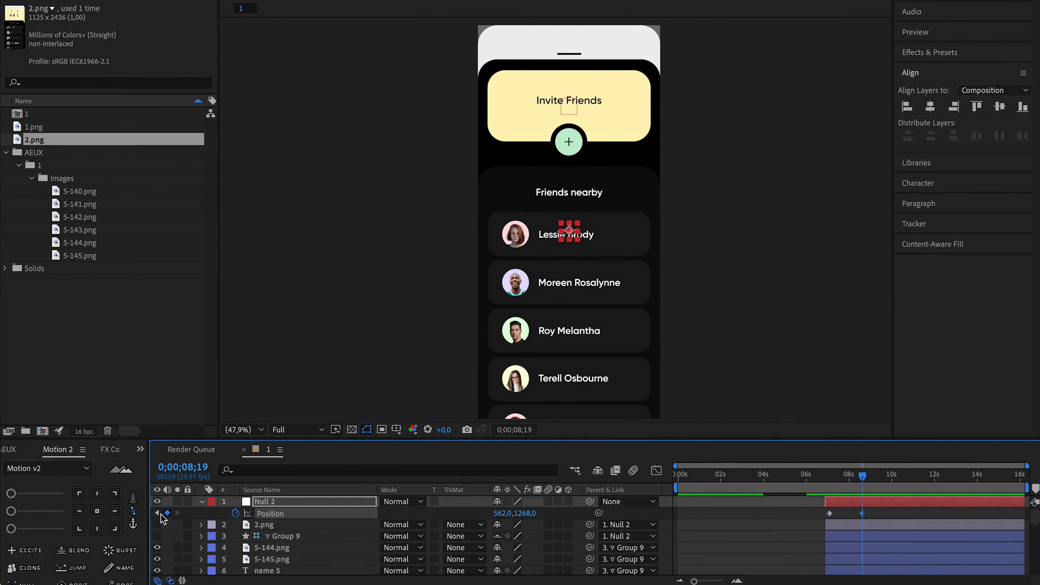
left_click_drag(514, 514, 627, 502)
left_click(405, 286)
left_click_drag(515, 513, 791, 494)
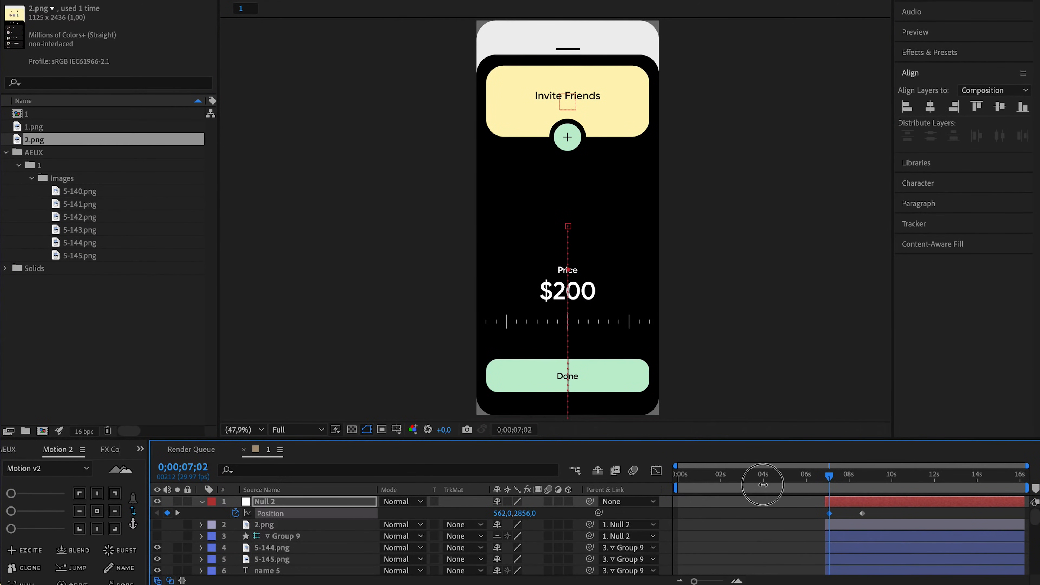
left_click_drag(816, 478, 864, 469)
key("super+Tab")
key("super+Tab")
left_click_drag(864, 507, 840, 506)
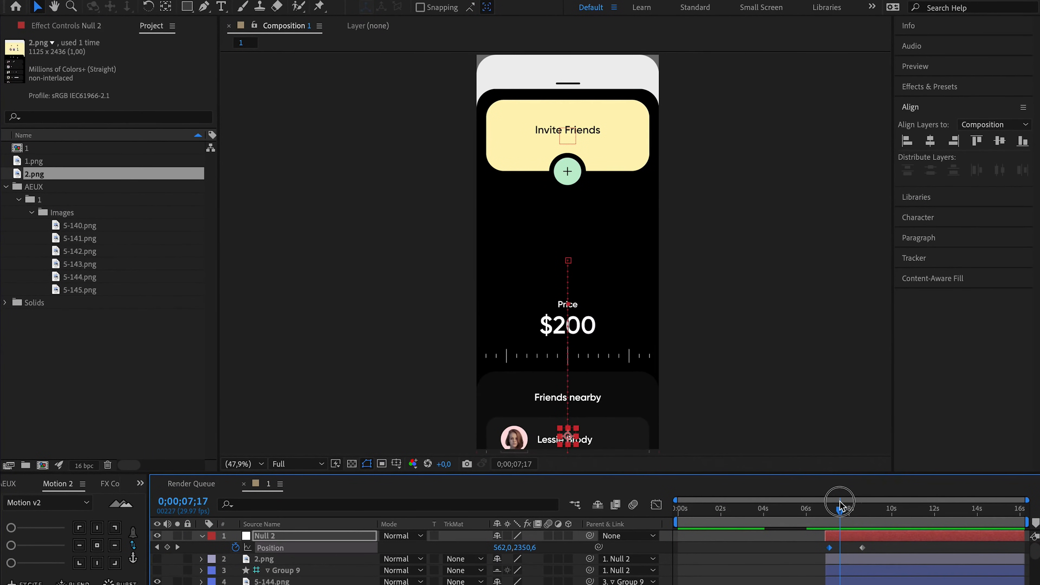
Recolour the small handle bar above the Friends nearby panel to a lighter grey
left_click(567, 371)
left_click(528, 7)
left_click_drag(750, 395, 605, 444)
key("Return")
left_click(664, 343)
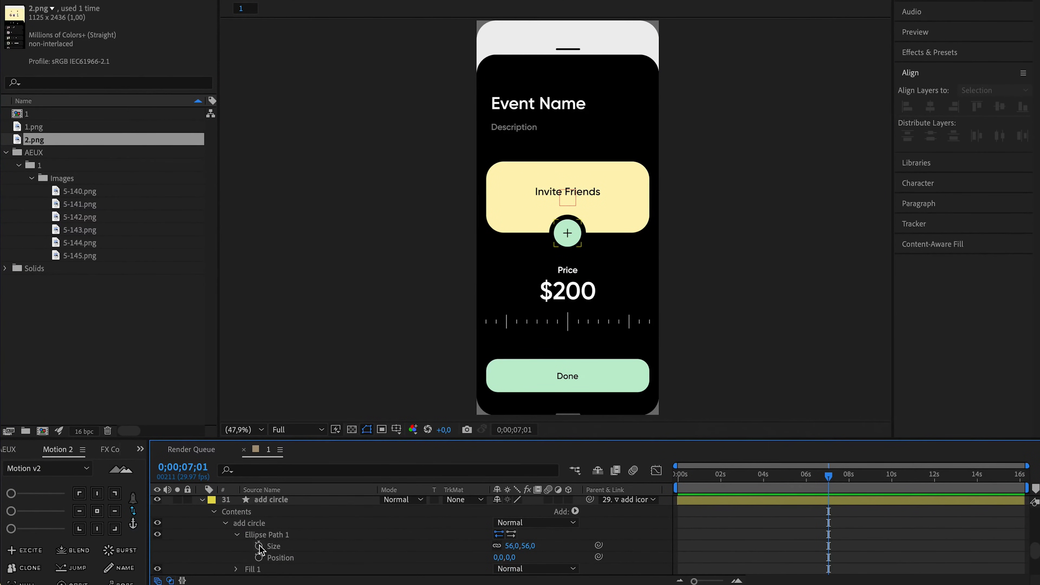
Keyframe the add circle and Subtract ellipses' Size and Position at 0;00;07;01, shrink both Sizes to 0 at 0;00;08;19, and preview
left_click(259, 546)
left_click(259, 558)
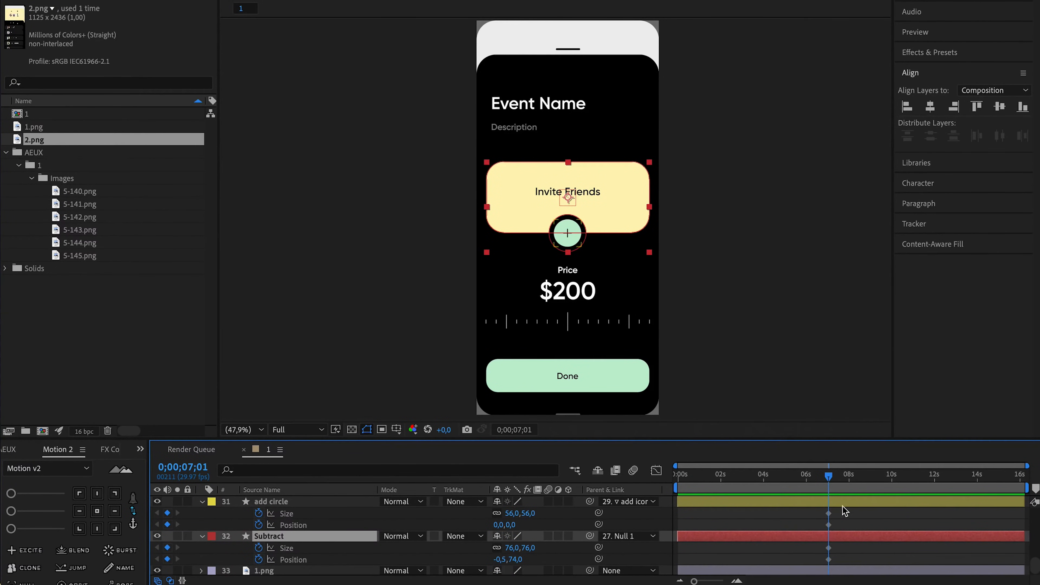
left_click(847, 478)
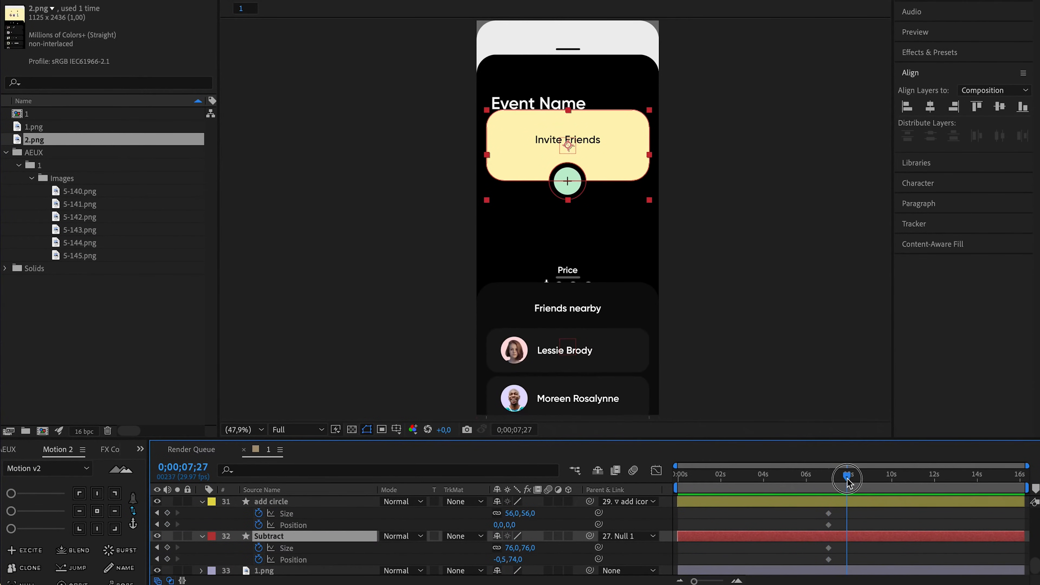
left_click_drag(851, 483, 866, 481)
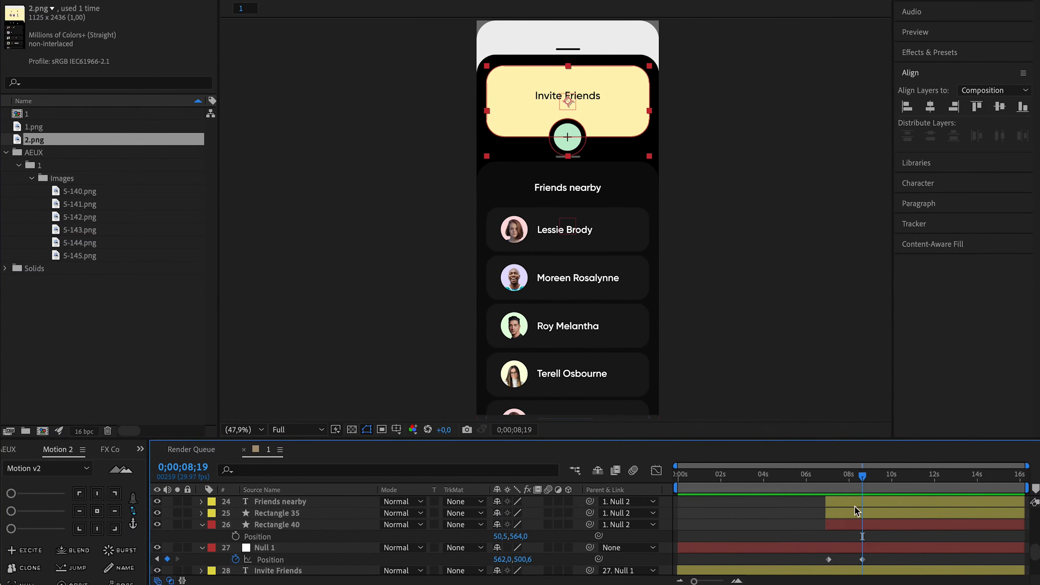
scroll(862, 522, "down", 5)
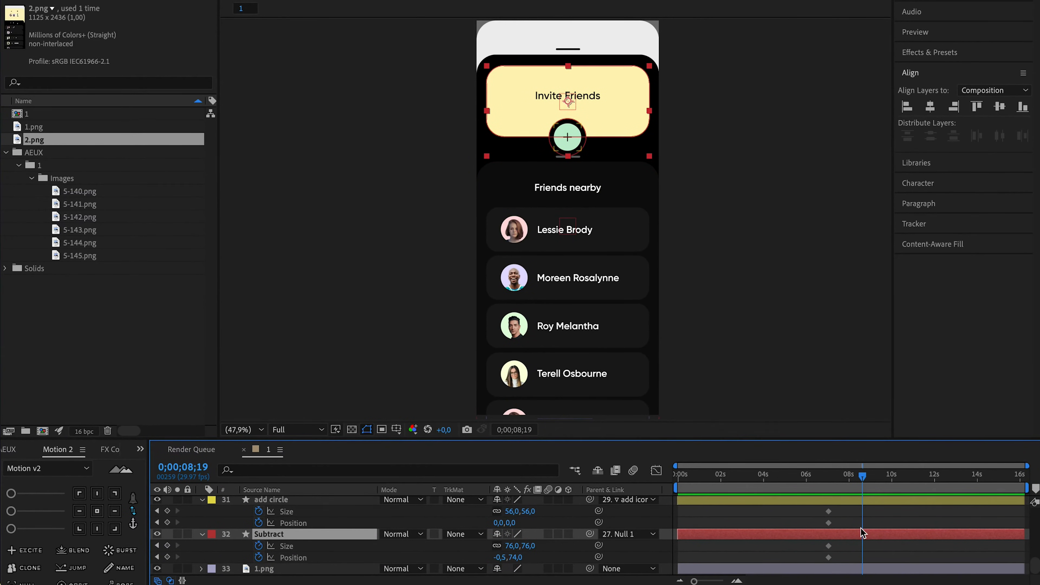
key("Return")
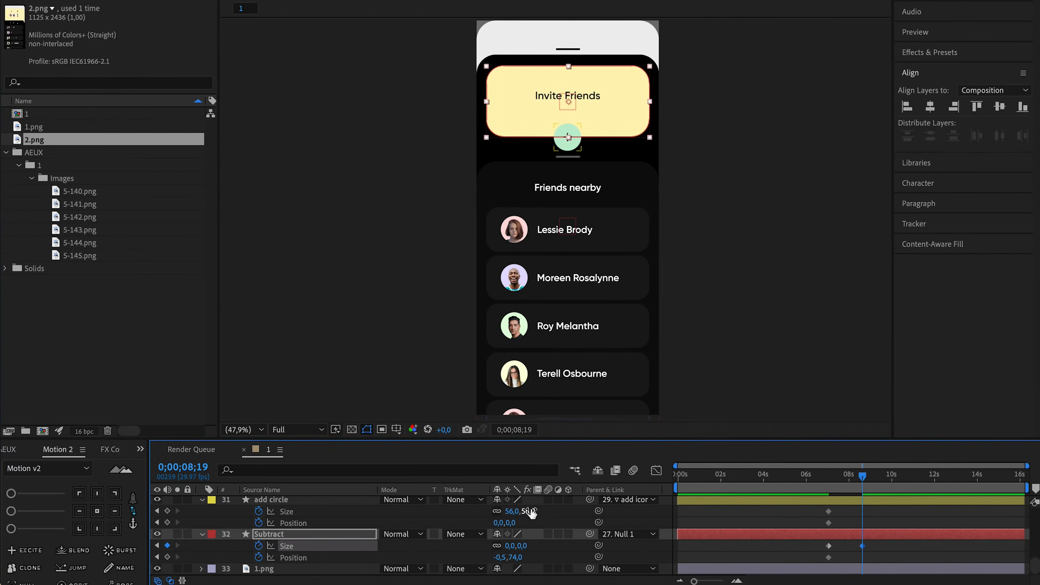
key("Return")
left_click(817, 479)
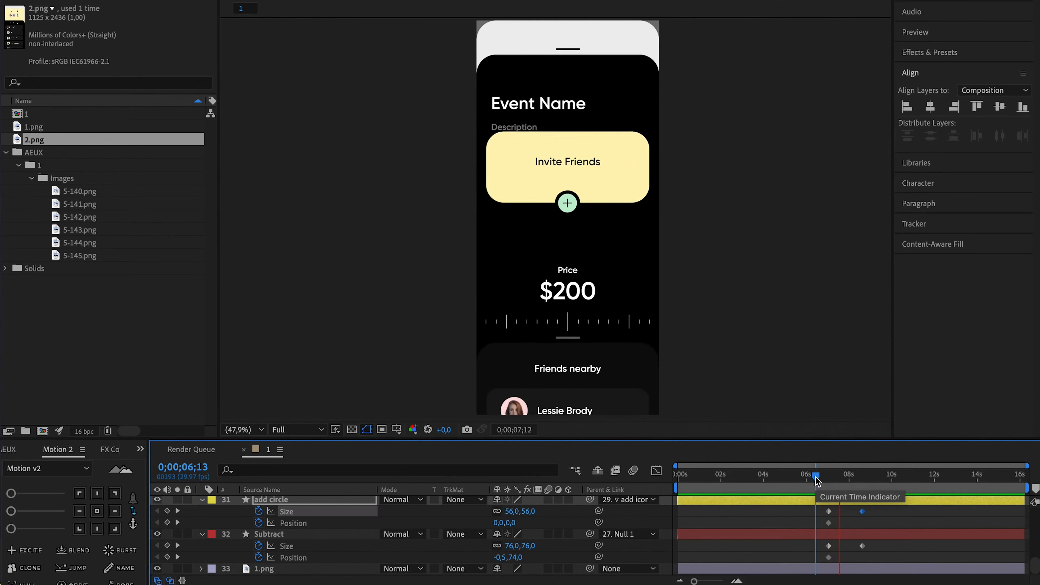
key("space")
Start Position and Scale keyframes on the add icon layer at 0;00;07;01
mouse_move(824, 478)
left_mouse_down()
mouse_move(872, 478)
mouse_move(829, 489)
left_mouse_up()
left_click(895, 524)
scroll(586, 145, "up", 1)
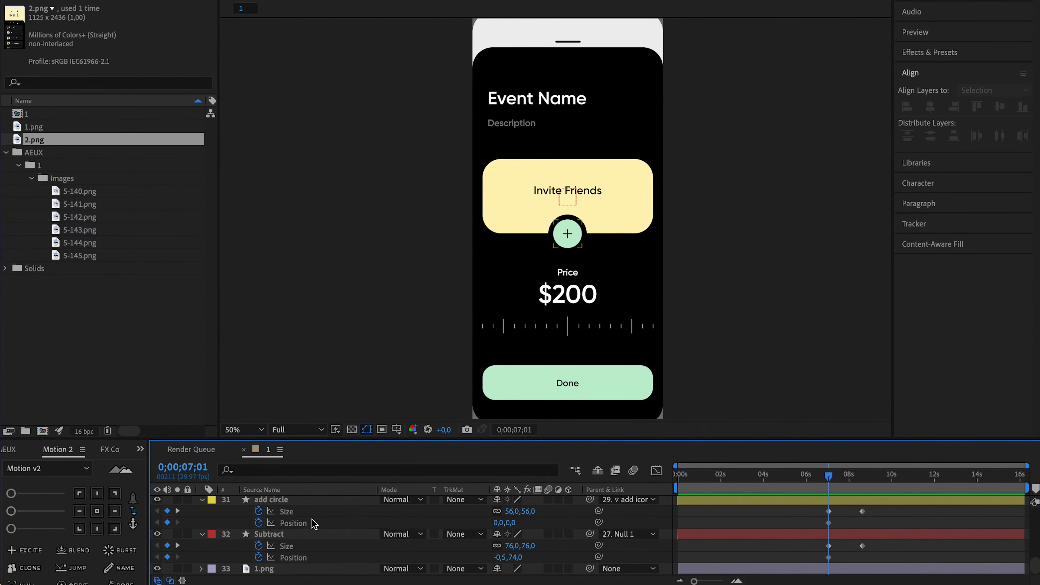
scroll(314, 524, "up", 3)
left_click(300, 513)
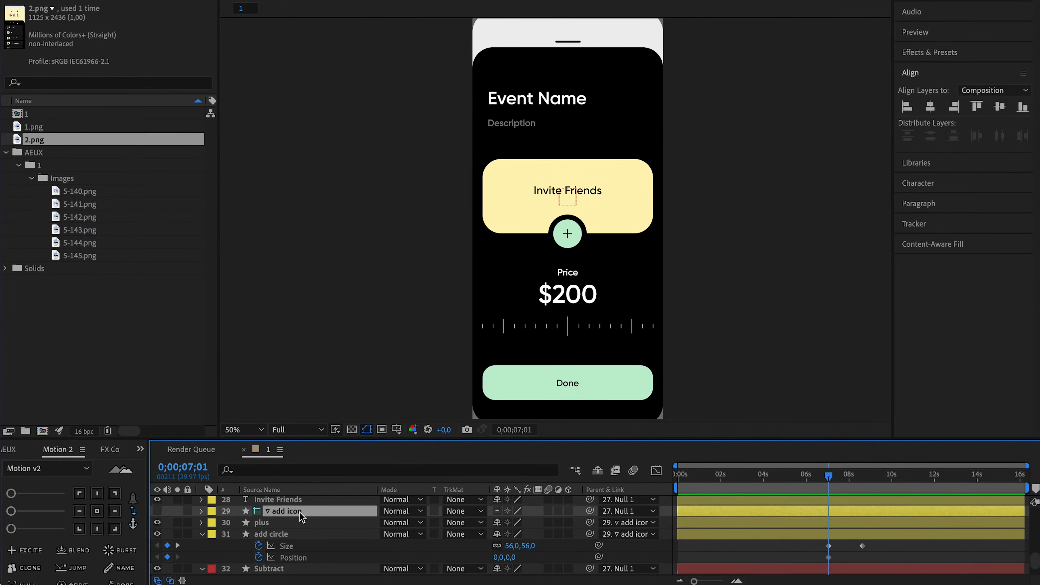
key("p")
left_click(236, 523)
key("shift+s")
left_click(236, 535)
Set the add icon's Scale to 0% at 0;00;08;19 and remove the add circle's own Size and Position keyframes
left_click(861, 482)
key("k")
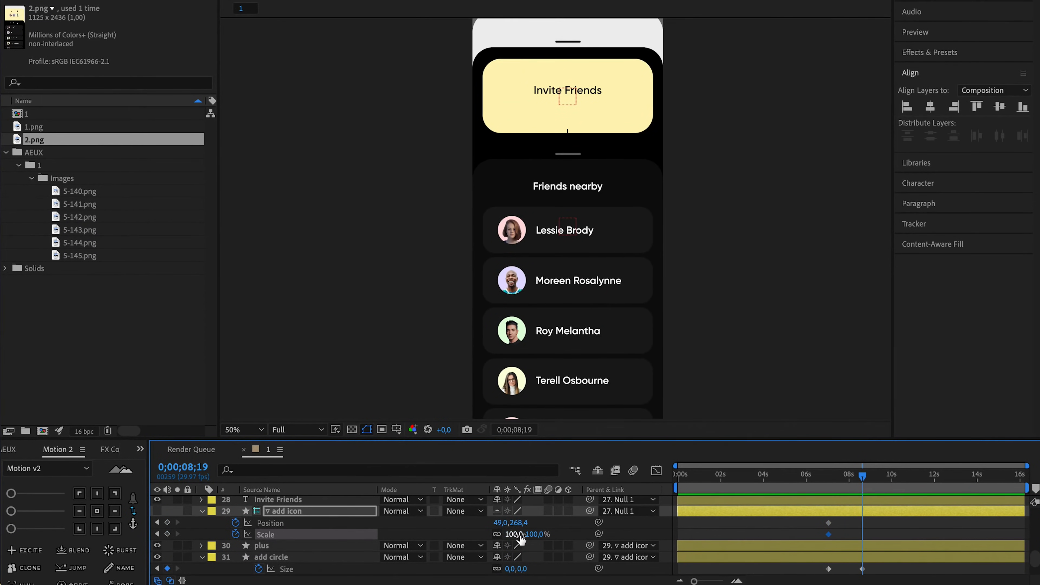
scroll(836, 558, "down", 4)
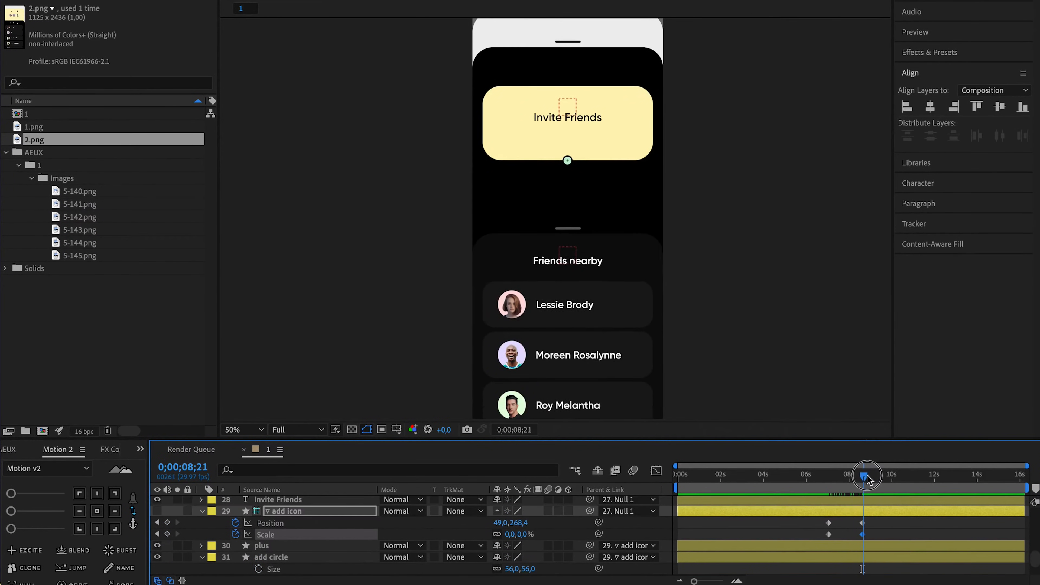
mouse_move(865, 479)
left_mouse_down()
mouse_move(815, 483)
mouse_move(868, 479)
left_mouse_up()
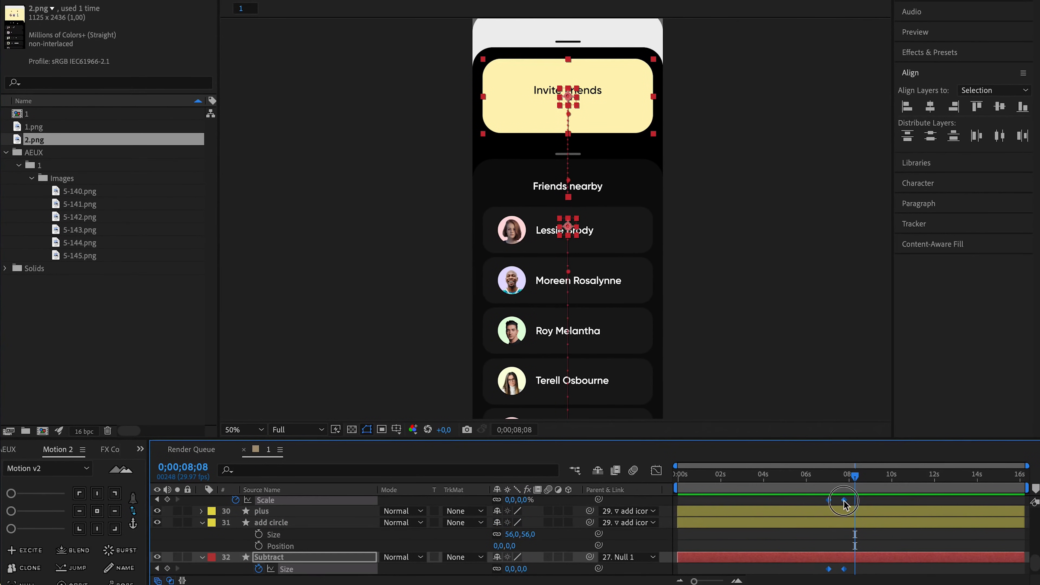
Ease the selected keyframes in and out with Motion v2 and preview the transition
left_click(52, 529)
left_click(818, 480)
key("space")
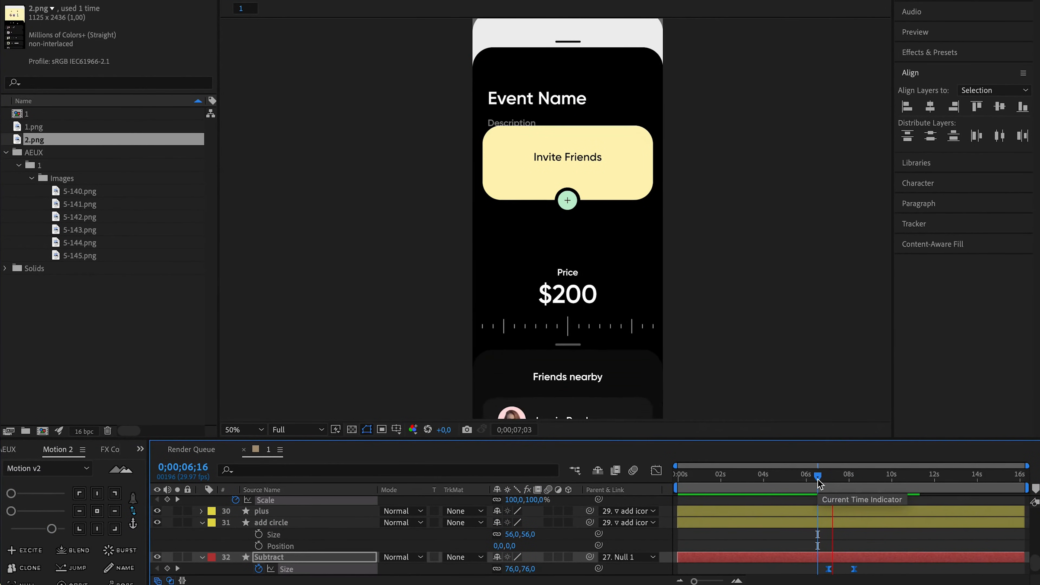
Lower the preview resolution to Quarter and play back the panel transition from shortly before 0;00;07;00
left_click(297, 429)
left_click(287, 507)
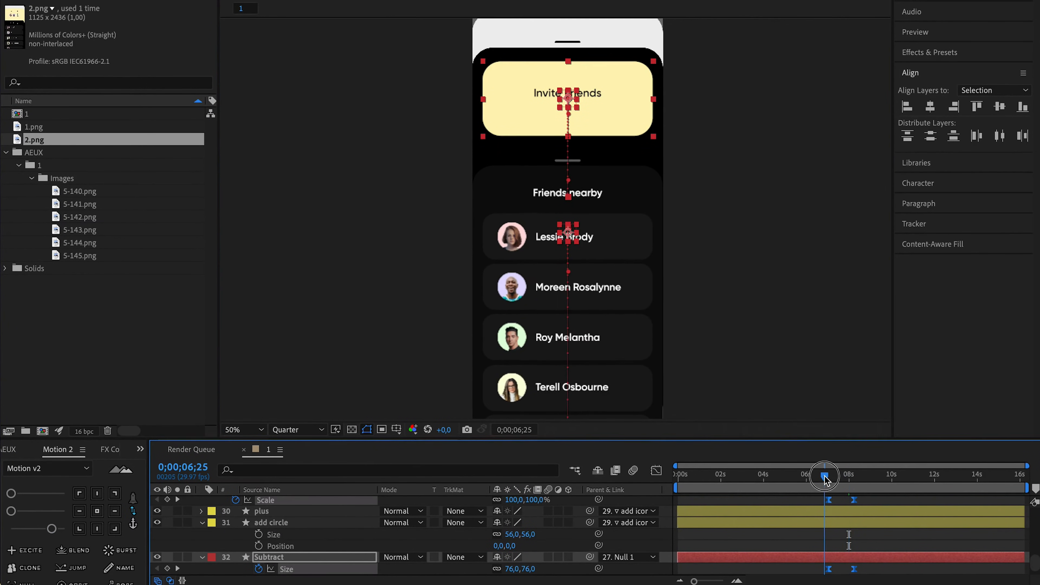
left_click_drag(825, 481, 861, 478)
left_click(827, 481)
key("space")
key("space")
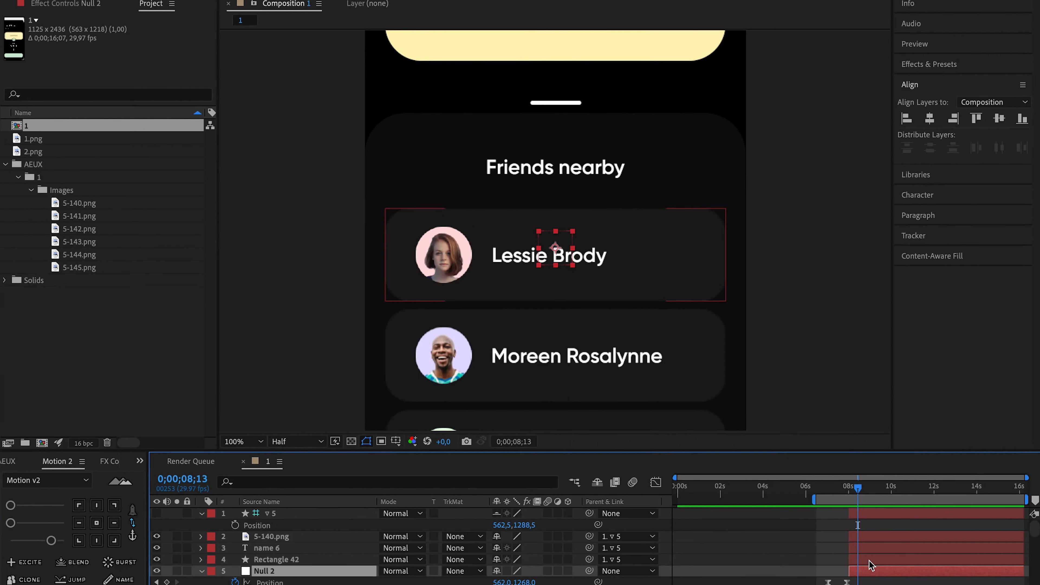
Keyframe the Opacity of 5-140.png, name 6 and Rectangle 42 to fade in from 0% at 0;00;08;05 to 100%
left_click(874, 558)
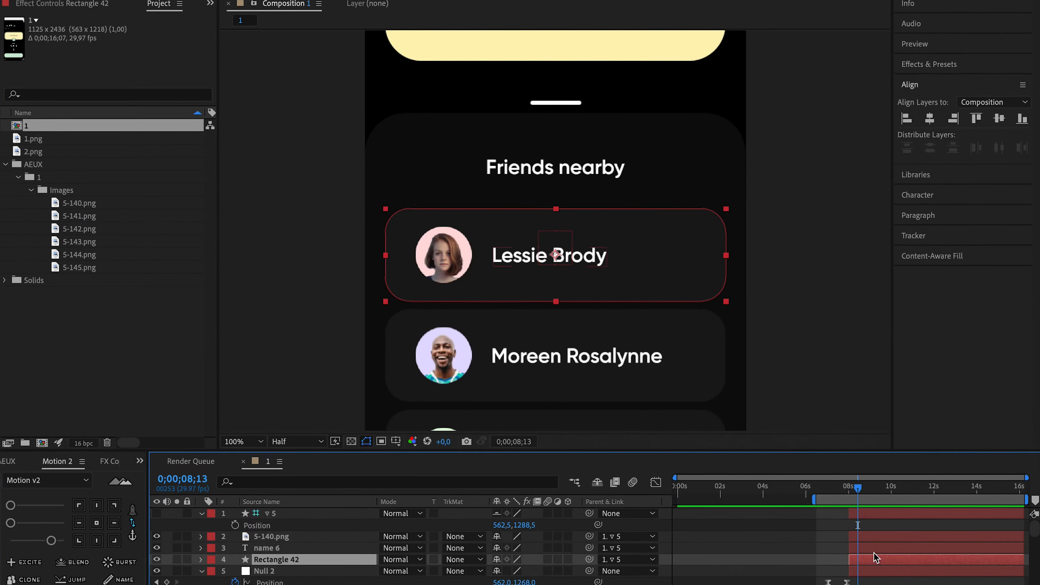
left_click(872, 535, "shift")
key("t")
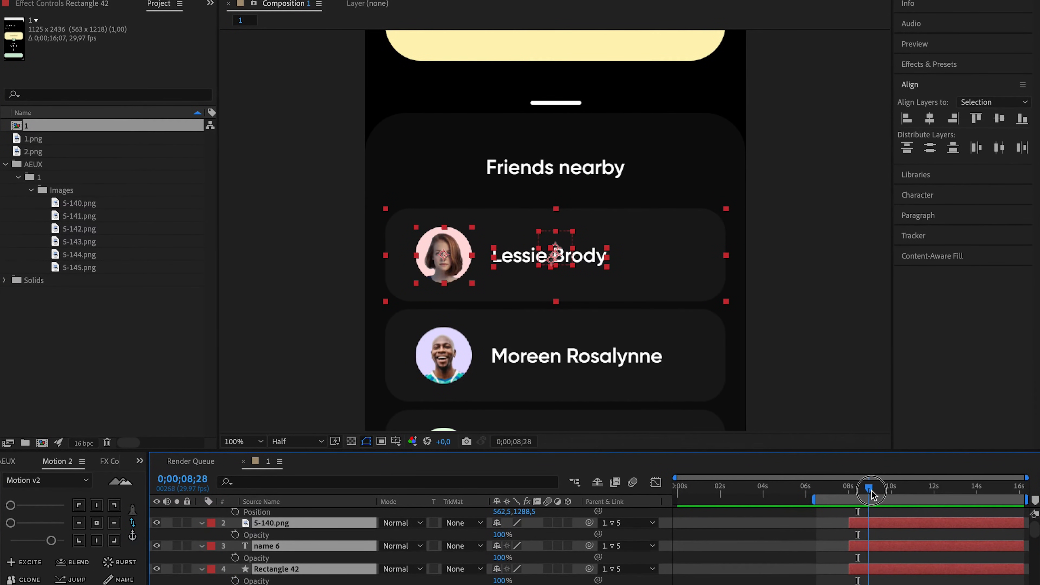
left_click(856, 488)
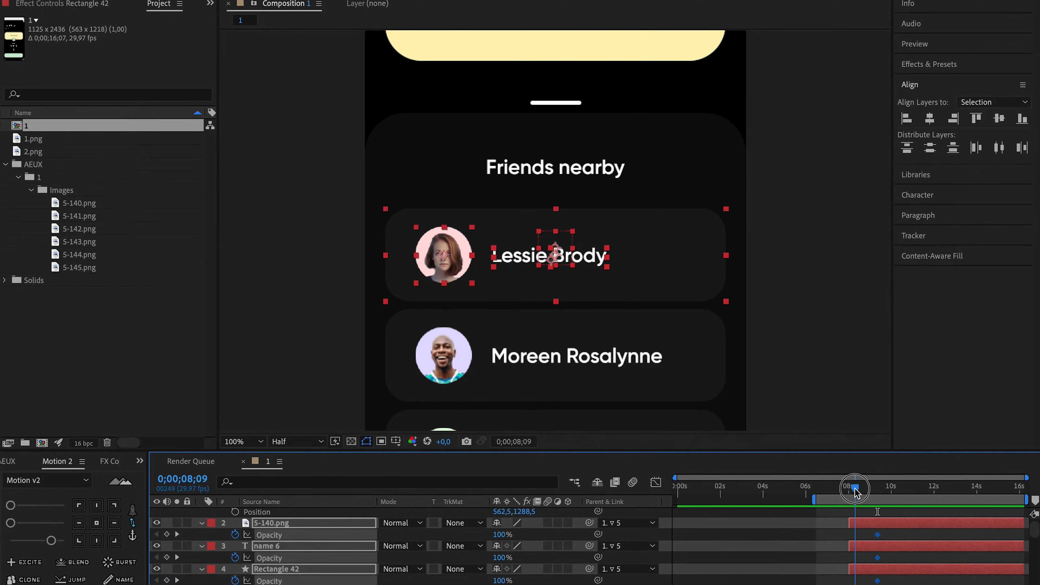
left_click_drag(498, 535, 239, 525)
key("u")
key("u")
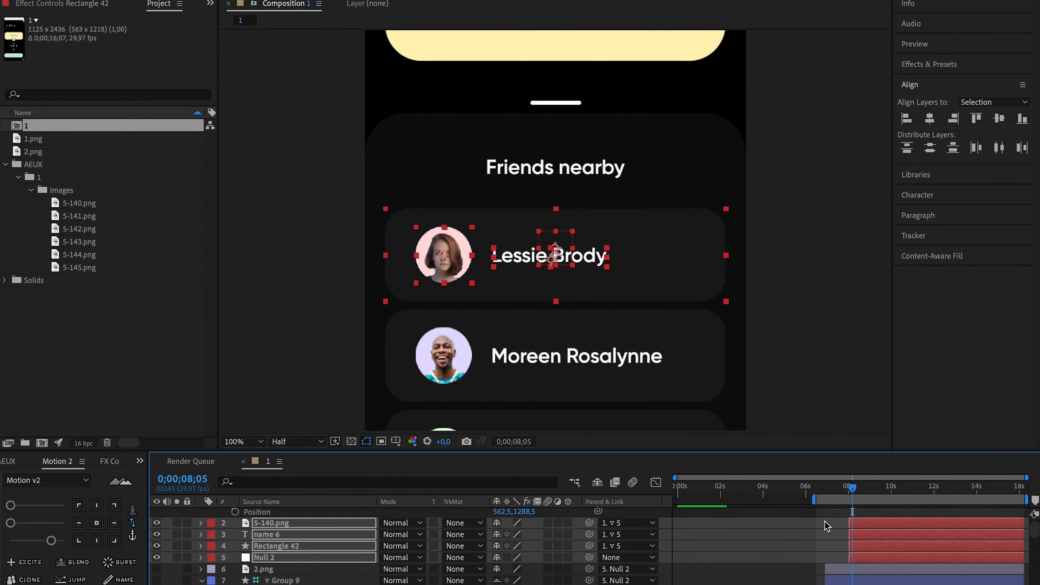
scroll(862, 527, "up", 2)
mouse_move(867, 488)
left_mouse_down()
mouse_move(836, 488)
mouse_move(886, 493)
left_mouse_up()
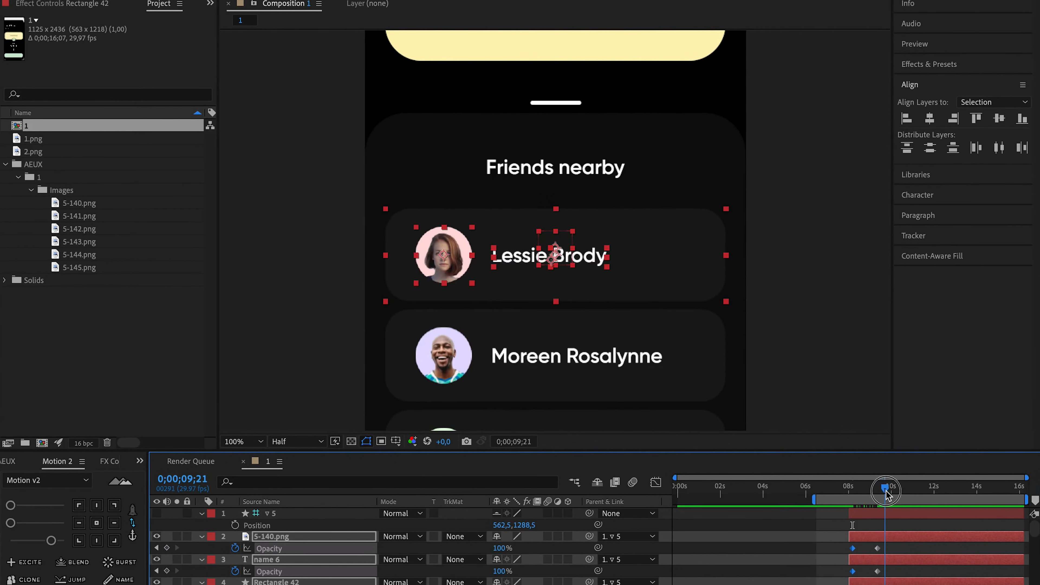
Fill Rectangle 42, the first friend row's background, with pale yellow sampled from the Invite Friends card
left_click(716, 294)
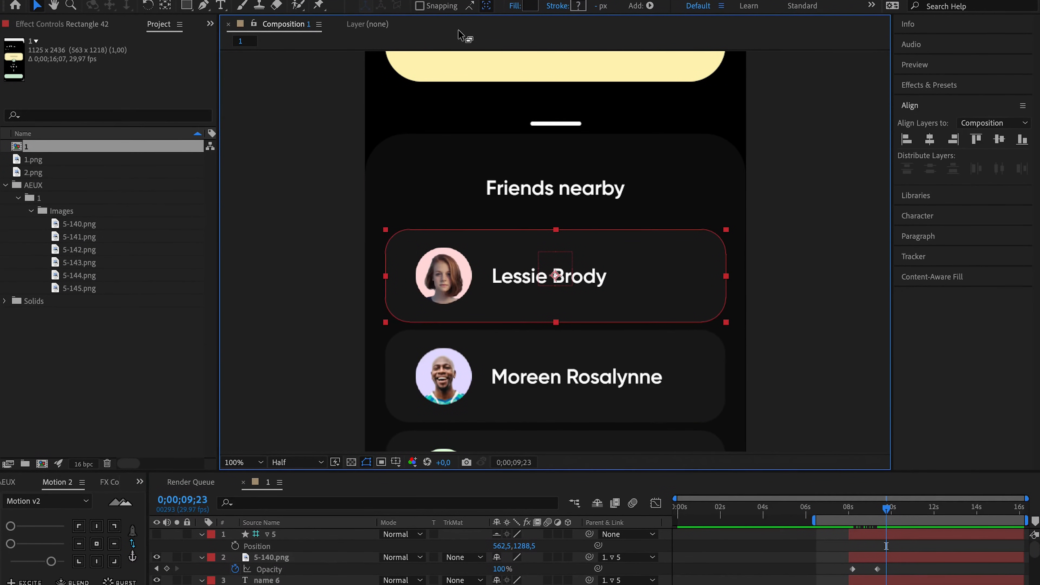
left_click(530, 5)
left_click(890, 400)
left_click(692, 100)
left_click(927, 333)
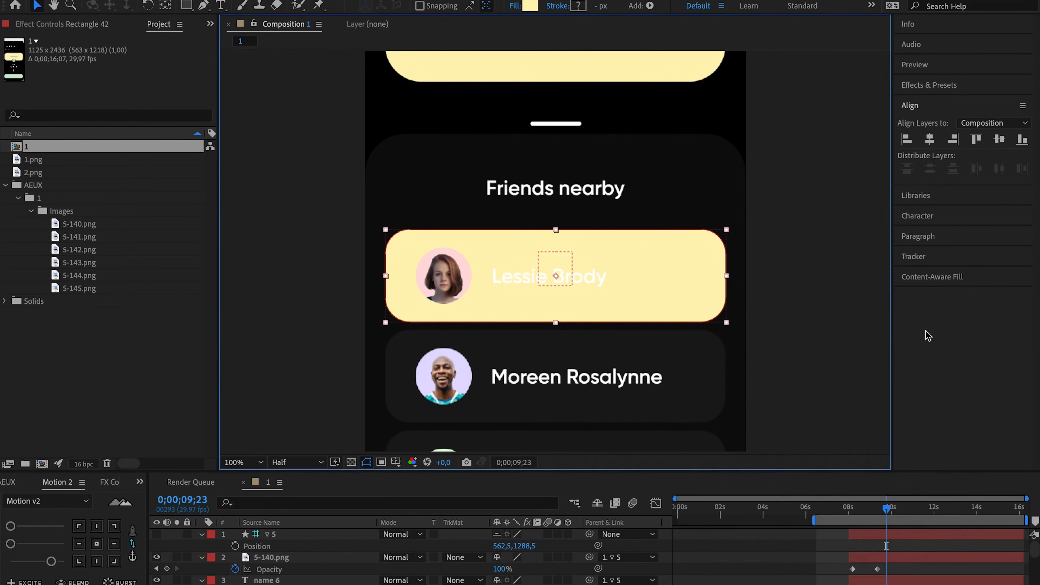
Set the text colour of the first friend row's name layer to black (000000) and scrub through its fade-in
left_click(595, 287)
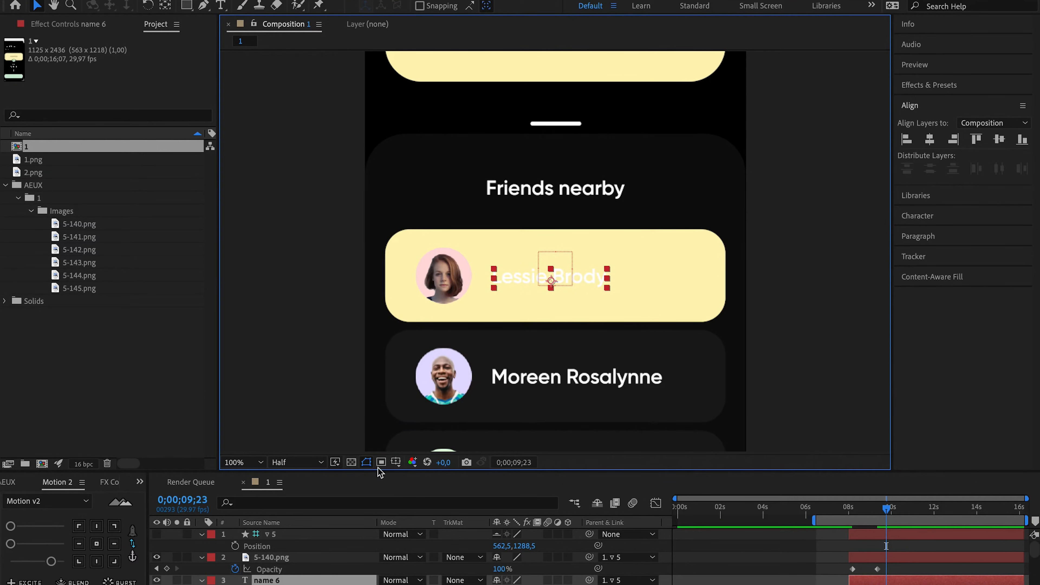
key("shift+slash")
left_click(654, 275)
left_click(534, 263)
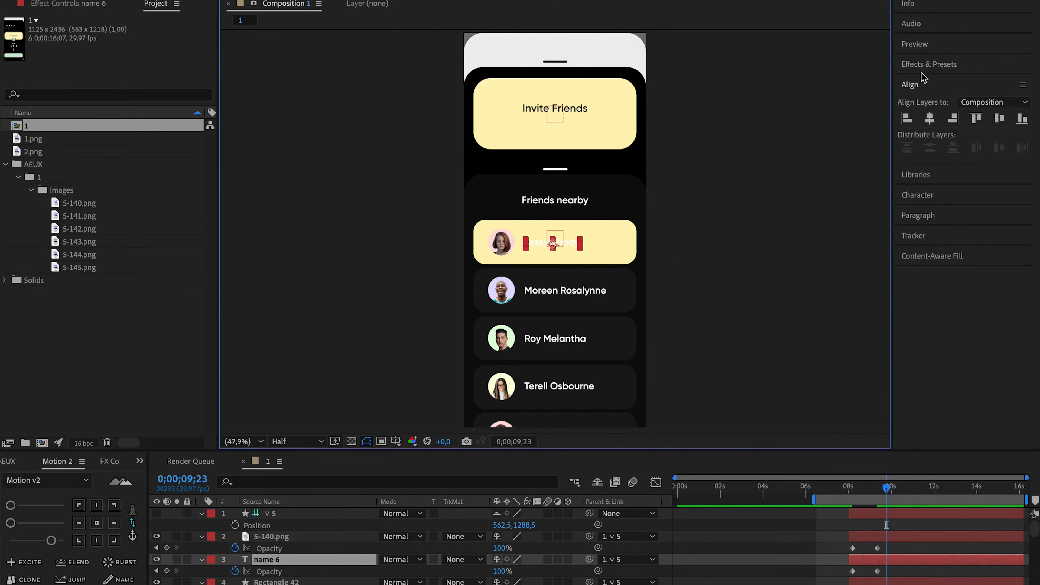
left_click(926, 194)
left_click(1009, 151)
left_click_drag(741, 390, 671, 486)
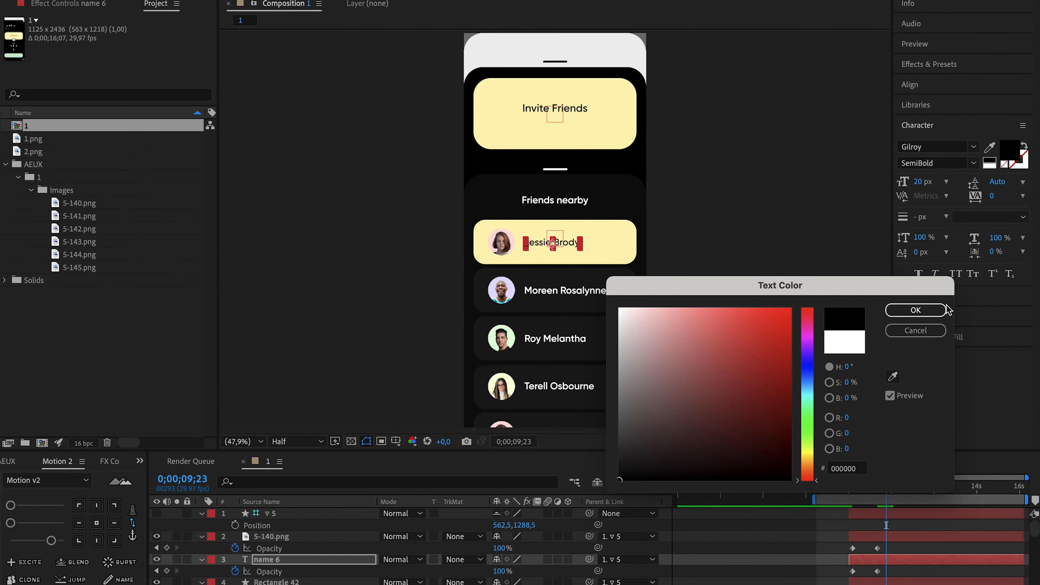
left_click(917, 310)
left_click_drag(856, 490, 889, 485)
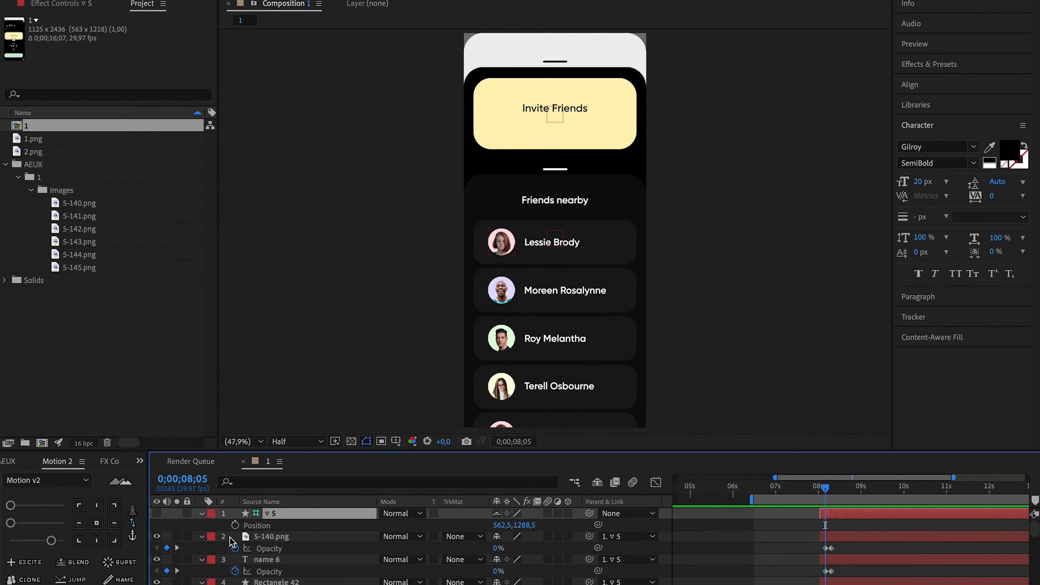
Keyframe the Position of group ▽ 5 from 0;00;08;05, raising the row into the Invite Friends card by 0;00;09;00
left_click(235, 525)
left_click(861, 490)
left_click_drag(522, 525, 478, 517)
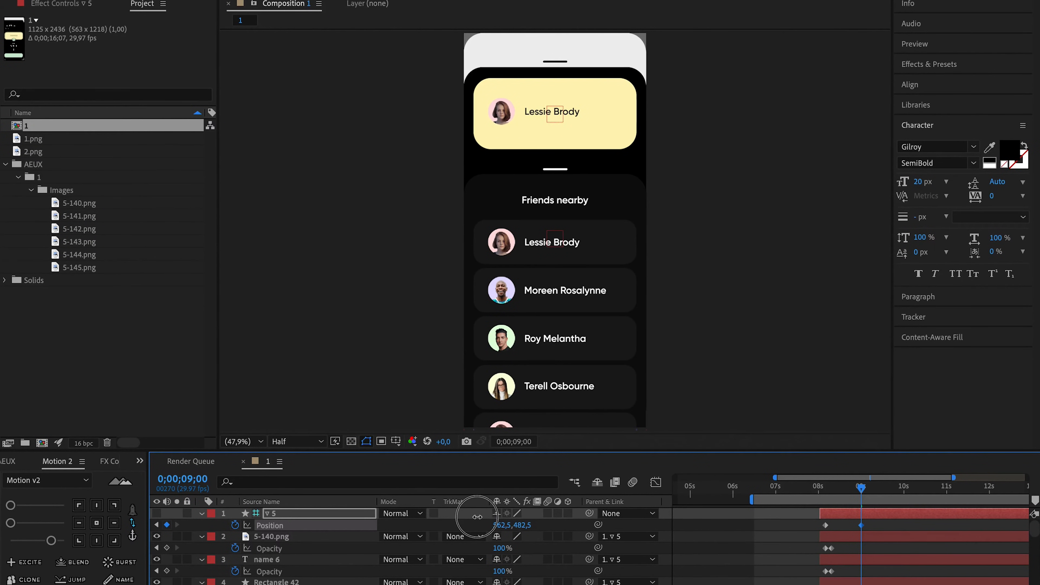
Split the first friend row's layers and Null 2 at 0;00;09;14 and delete the later parts
left_click(883, 564, "shift")
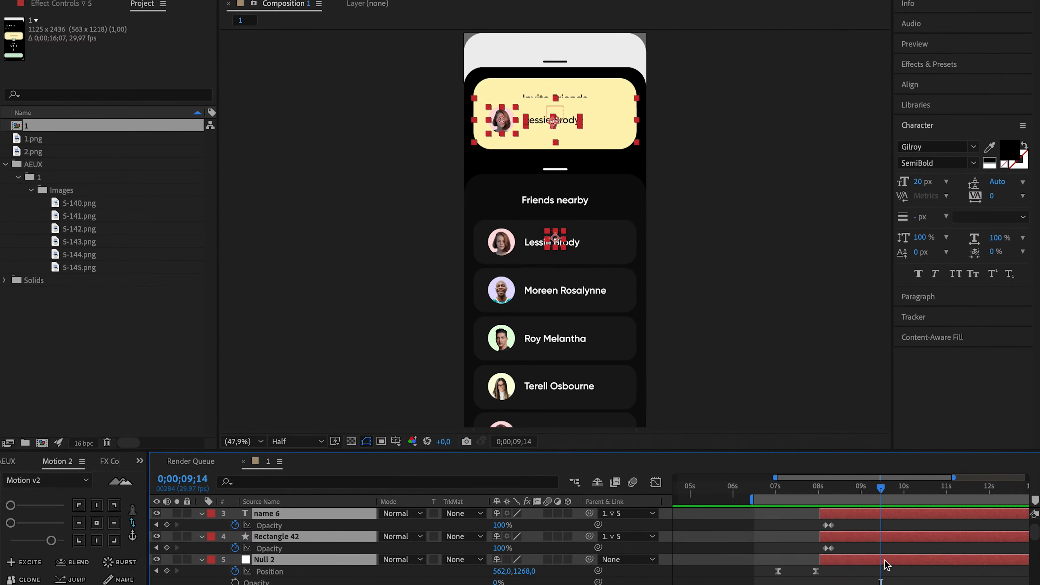
key("super+shift+d")
key("Delete")
scroll(881, 551, "up", 3)
Keyframe the Subtract layer's Rectangle Path 1 at 0;00;07;17 with a Size height of 226 and a Position Y of 20
left_click_drag(827, 490, 856, 488)
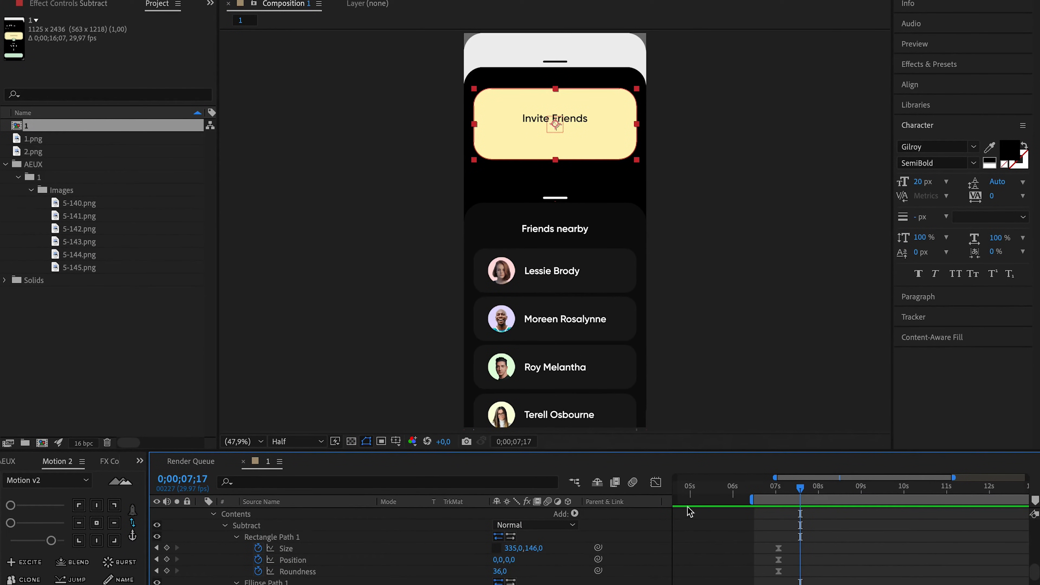
key("shift+Up")
key("shift+Up")
key("shift+Up")
key("shift+Up")
key("shift+Up")
key("shift+Up")
key("shift+Up")
key("shift+Up")
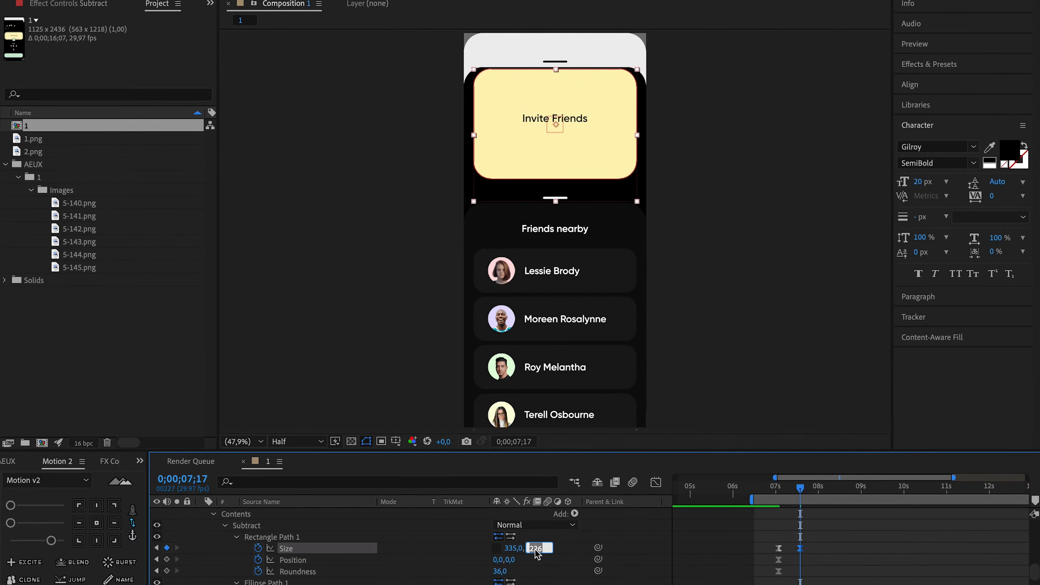
type("20")
key("Return")
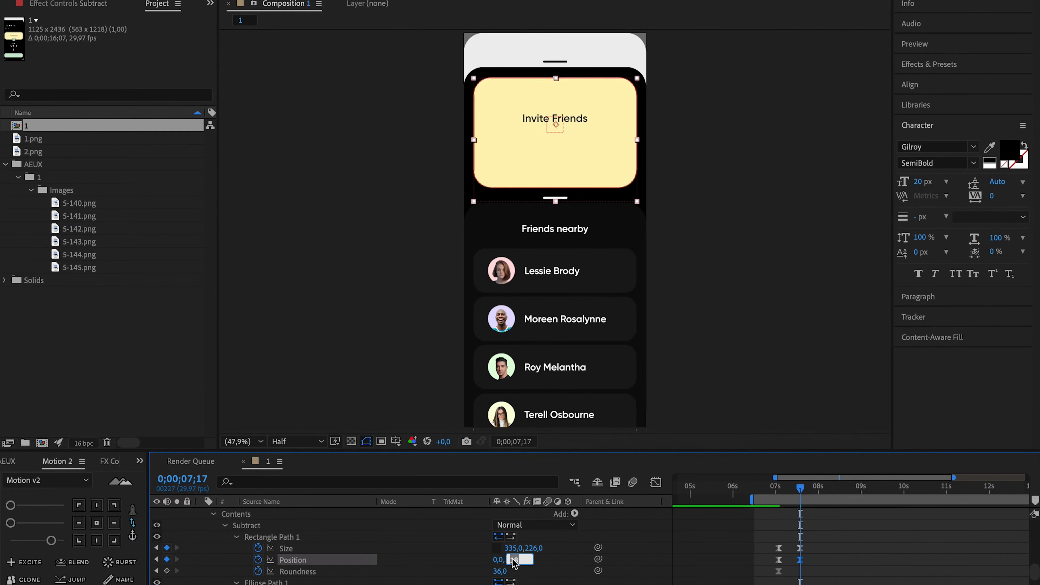
Extend Null 2's start back to about 0;00;07;16 and check the first friend row's layers around 0;00;07;26
left_click_drag(789, 487, 826, 484)
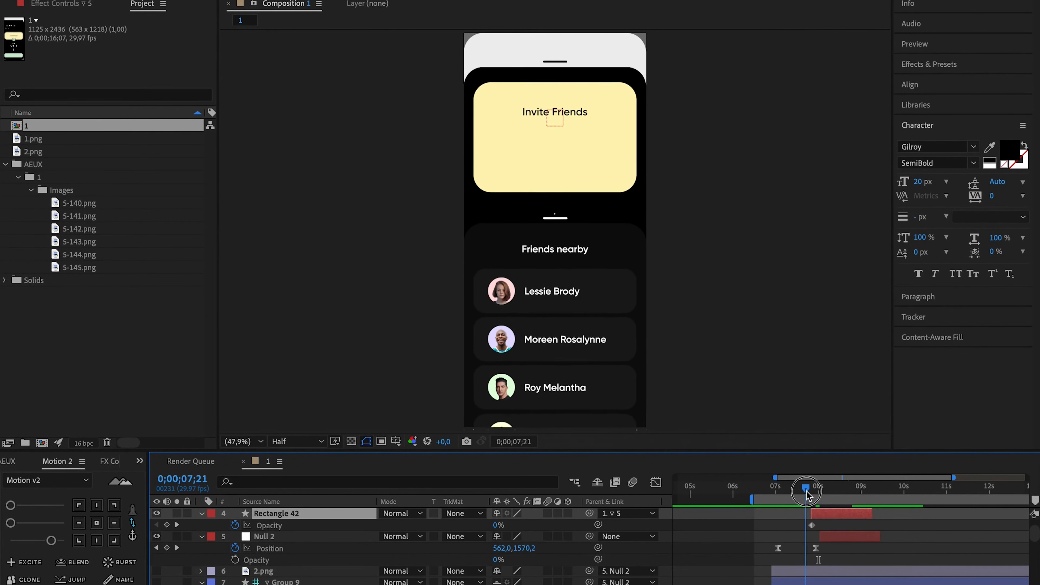
left_click(791, 537)
left_click_drag(792, 537, 799, 537)
left_click(830, 515)
scroll(832, 521, "up", 5)
left_click(831, 514, "shift")
left_click_drag(815, 491, 813, 494)
scroll(818, 511, "down", 2)
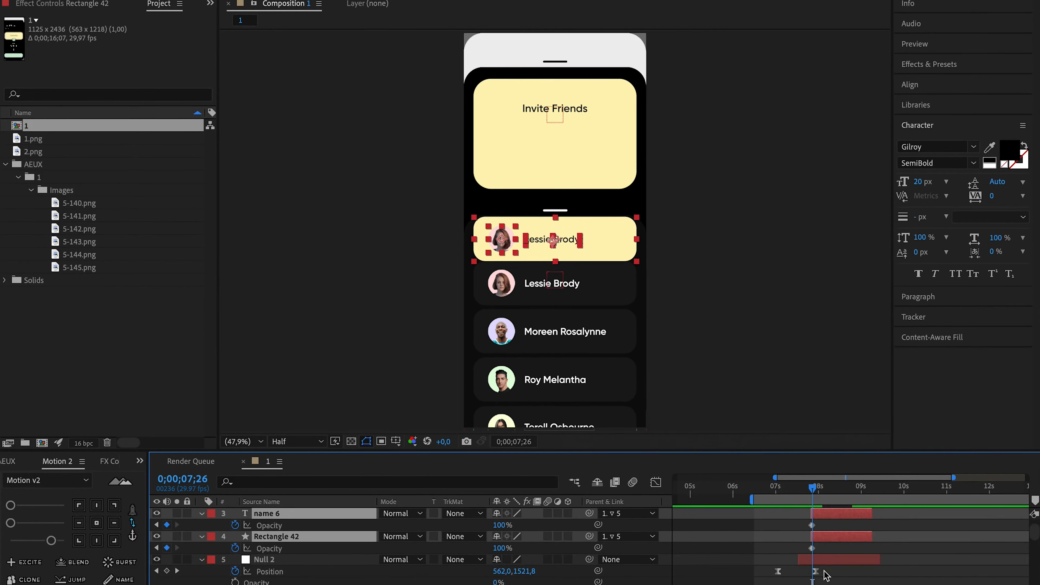
scroll(833, 538, "up", 2)
left_click_drag(812, 497, 816, 527)
left_click(156, 525)
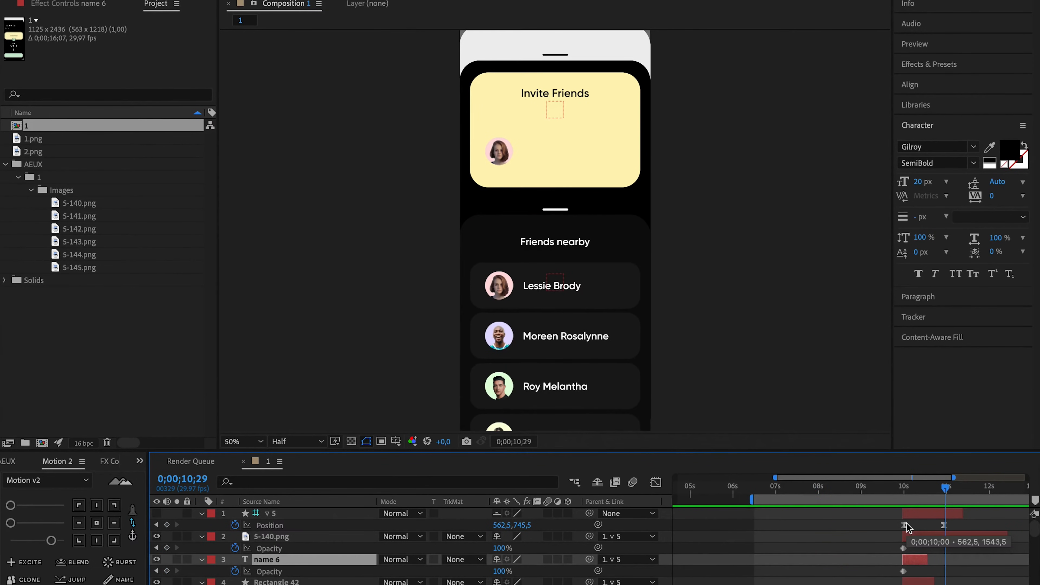
Align the first Position keyframe of ▽ 5 with 0;00;10;00 and keyframe its Scale from 100% there up to 105%
left_click_drag(908, 528, 905, 527)
left_click(905, 491)
left_click(923, 515)
key("shift+s")
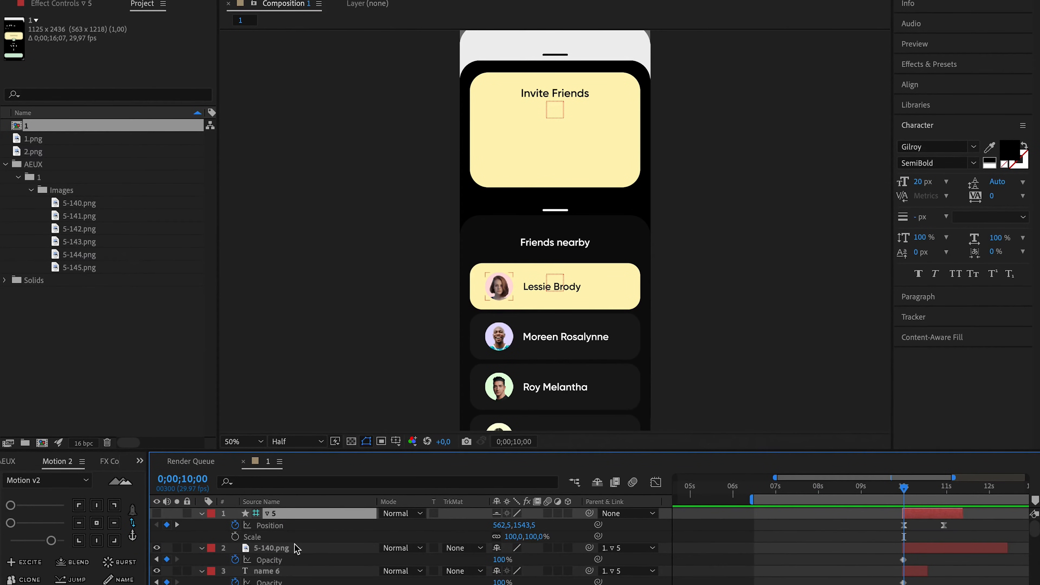
left_click(235, 537)
mouse_move(929, 489)
left_mouse_down()
mouse_move(944, 490)
mouse_move(918, 490)
left_mouse_up()
left_click_drag(543, 537, 548, 536)
Ease the Scale keyframes of ▽ 5 and play back the row's rise from just before 0;00;10;00
left_click(895, 490)
key("space")
key("space")
left_click_drag(919, 537, 876, 542)
left_click(53, 543)
left_click(902, 490)
key("space")
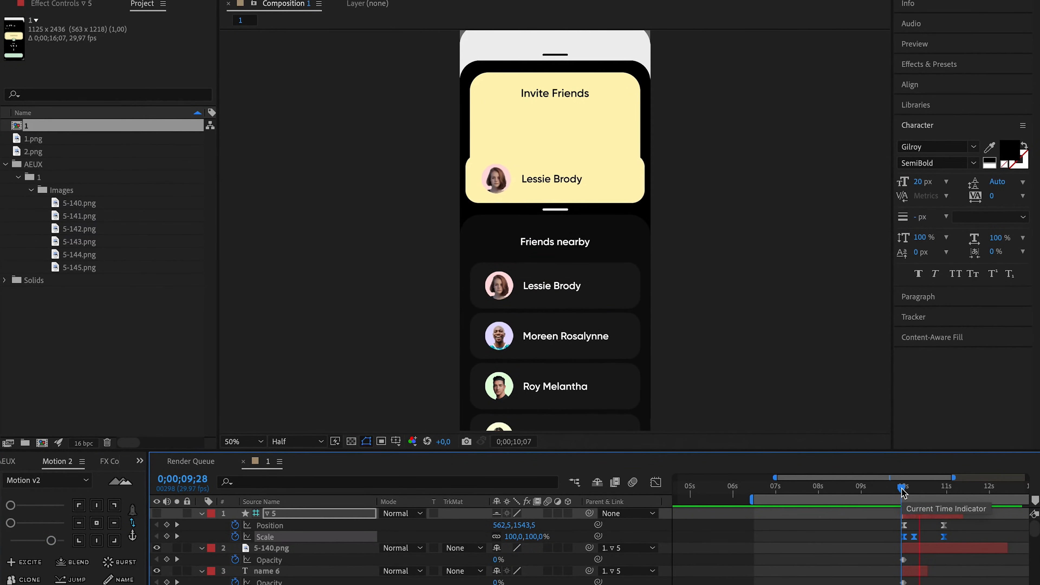
Keyframe the Position of 5-140.png from 0;00;10;10, centring it in the card at 499,5, 136,5 by 0;00;11;07
left_click_drag(903, 490, 917, 489)
left_click(270, 550)
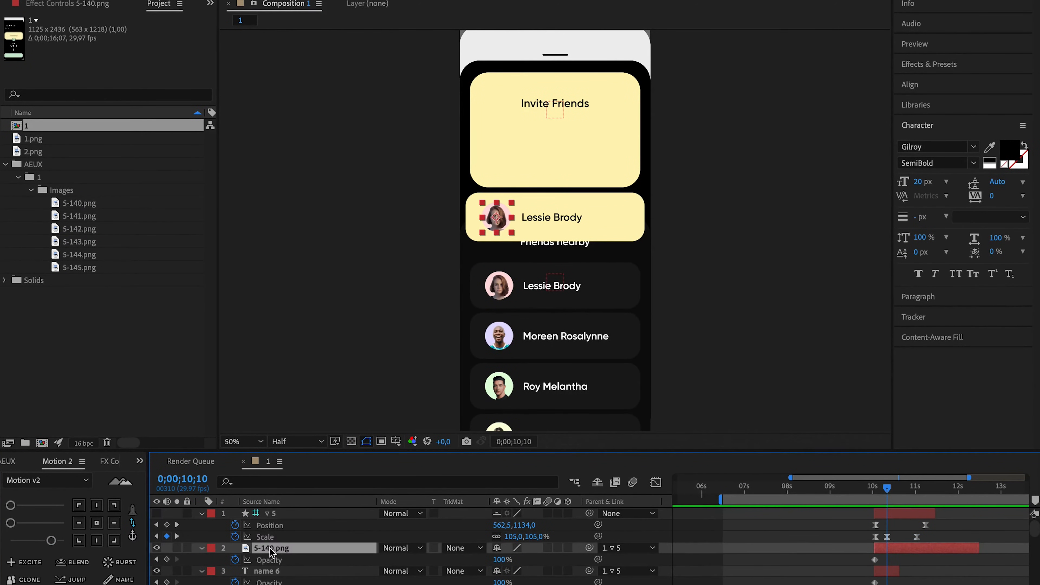
left_click(235, 560)
left_click(926, 490)
left_click_drag(504, 560, 697, 545)
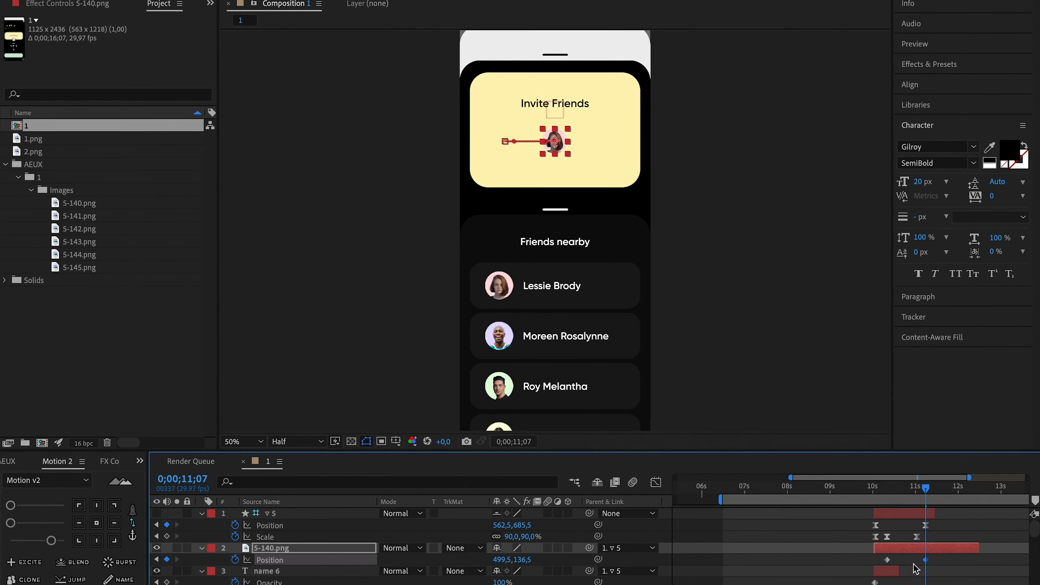
Start the Position keyframes of 5-140.png together with the row's rise, ease them, and review the motion up to 0;00;11;02
left_click(871, 492)
key("space")
key("space")
left_click_drag(887, 560, 934, 565)
left_click(51, 541)
left_click(869, 490)
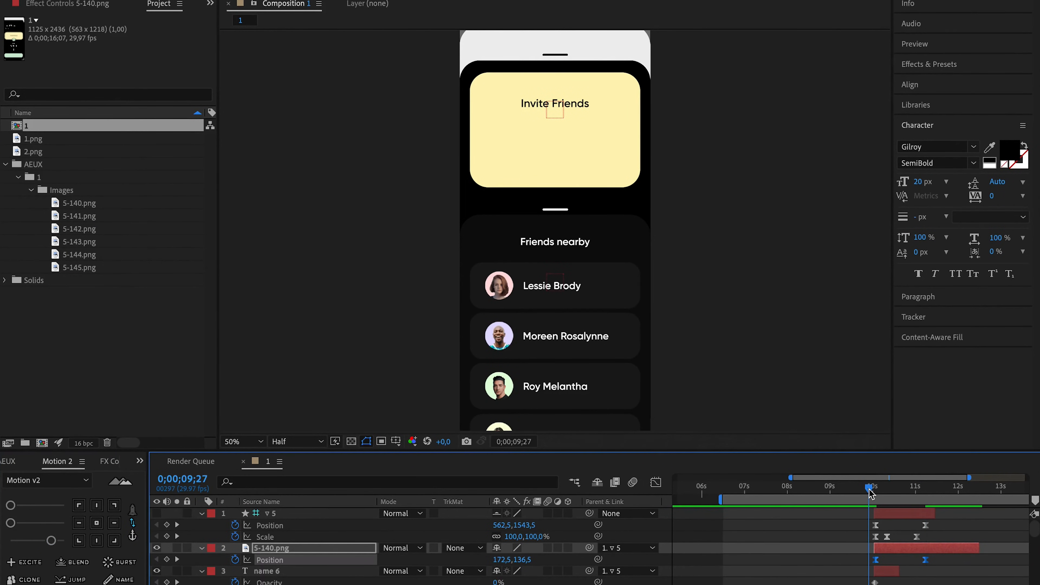
left_click_drag(869, 492, 894, 492)
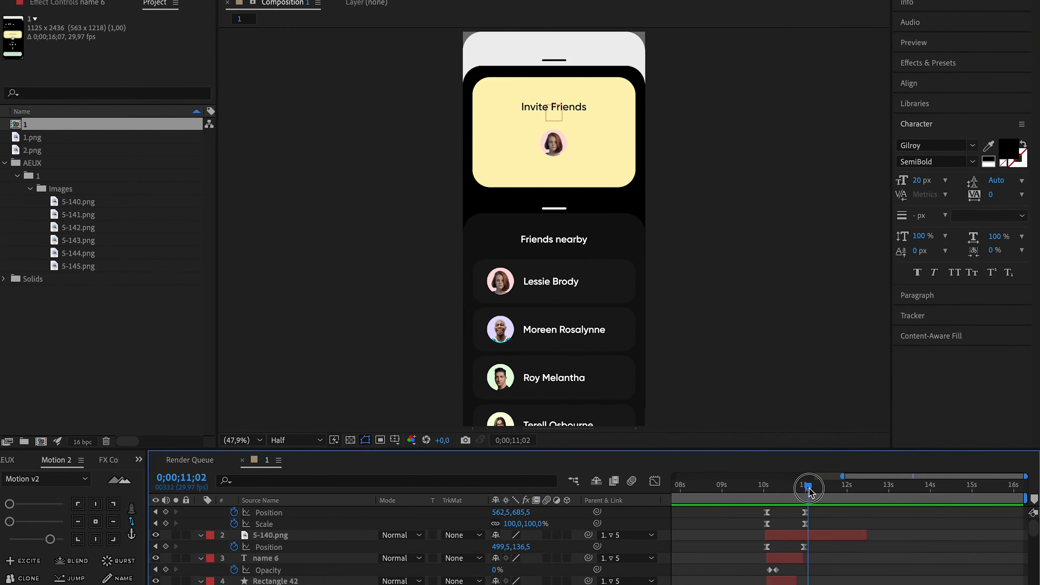
mouse_move(809, 492)
left_mouse_down()
mouse_move(743, 490)
mouse_move(792, 490)
left_mouse_up()
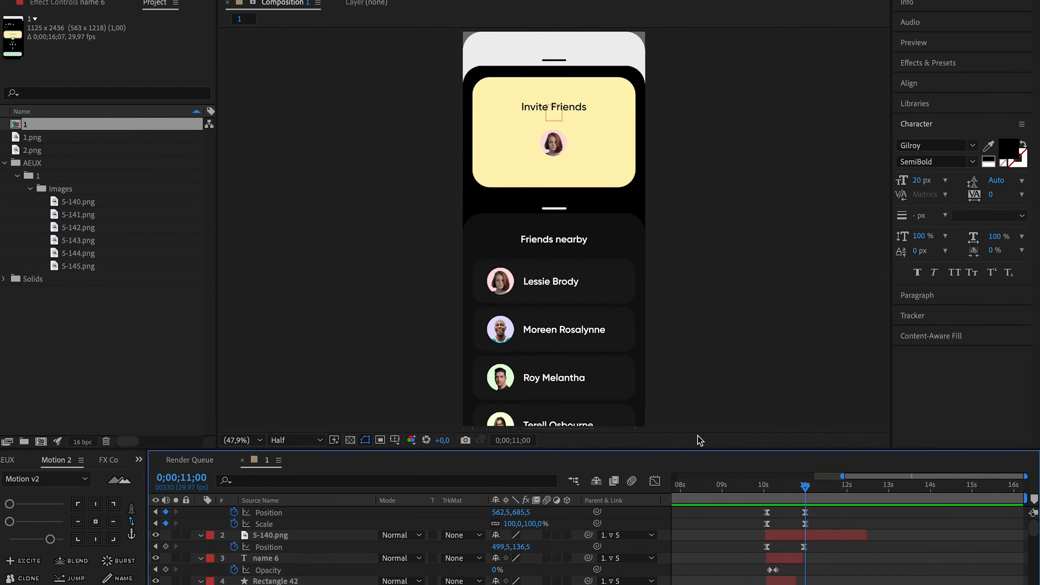
scroll(795, 539, "up", 1)
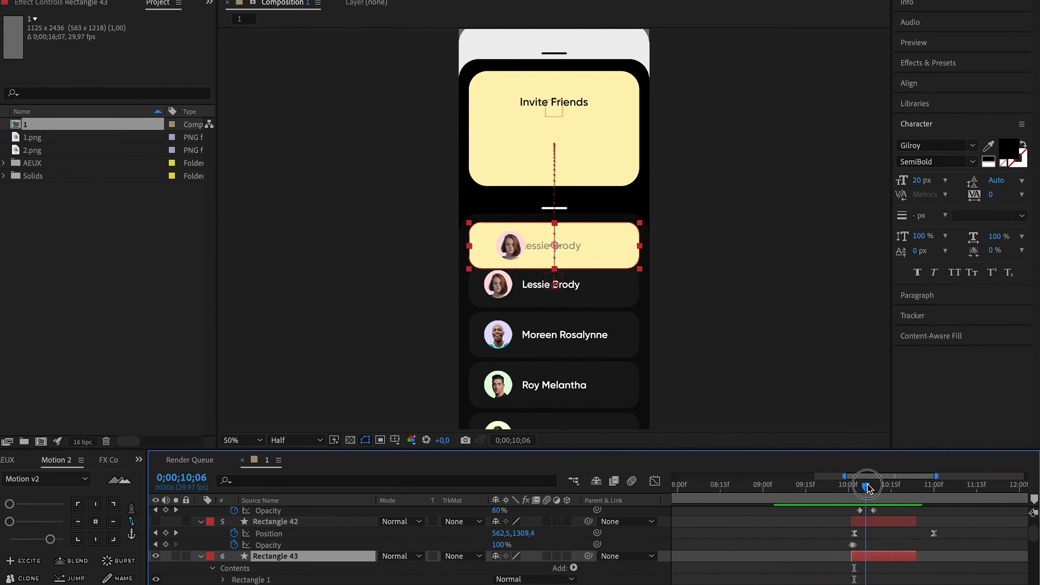
Delete the Rectangle 43 layer, checking the row with and without it at 0;00;10;02
left_click_drag(883, 490, 875, 487)
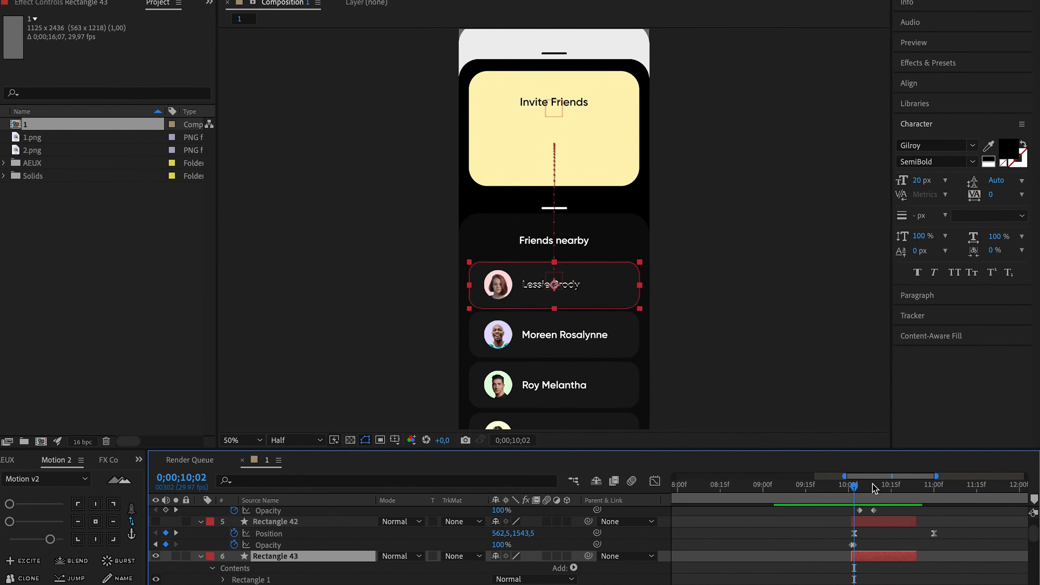
key("Delete")
left_click(156, 557)
left_click(156, 557)
key("ctrl+z")
key("Delete")
key("ctrl+z")
key("Delete")
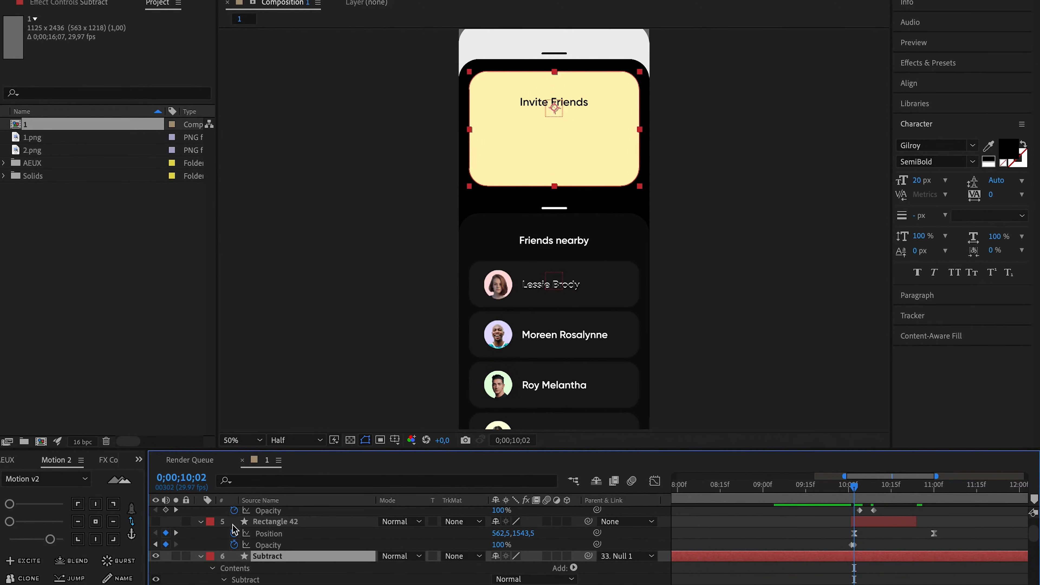
Copy the Rectangle 1 shape group from the Rectangle 42 layer into the Subtract layer
double_click(201, 523)
scroll(209, 526, "down", 1)
left_click(212, 525)
left_click(249, 534)
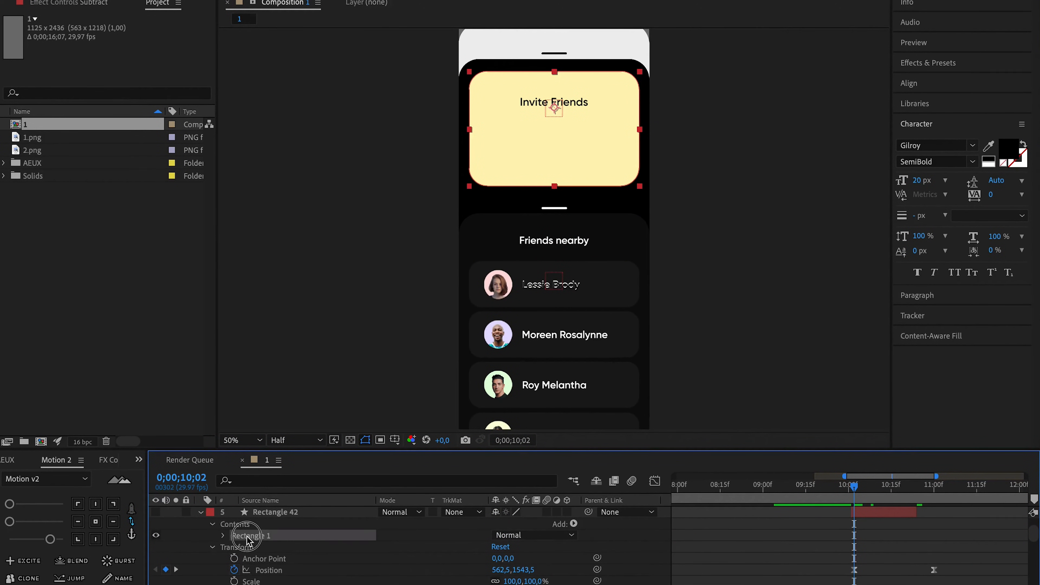
left_click(201, 512)
left_click(261, 524)
left_click(796, 539)
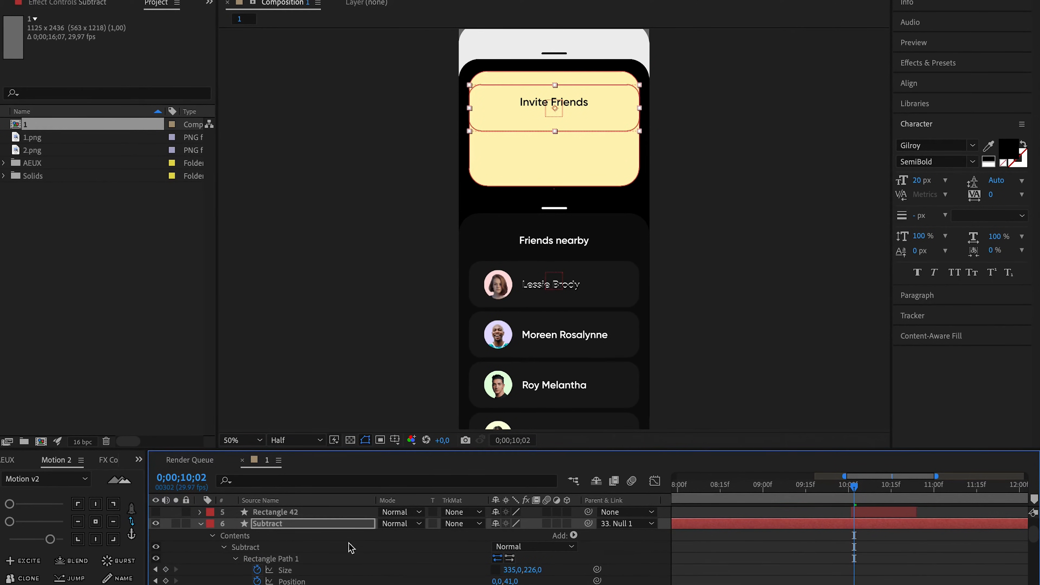
Try lowering the Subtract layer's card rectangle by changing its Rectangle Path 1 Position Y to 125
scroll(350, 547, "up", 1)
left_click(294, 524)
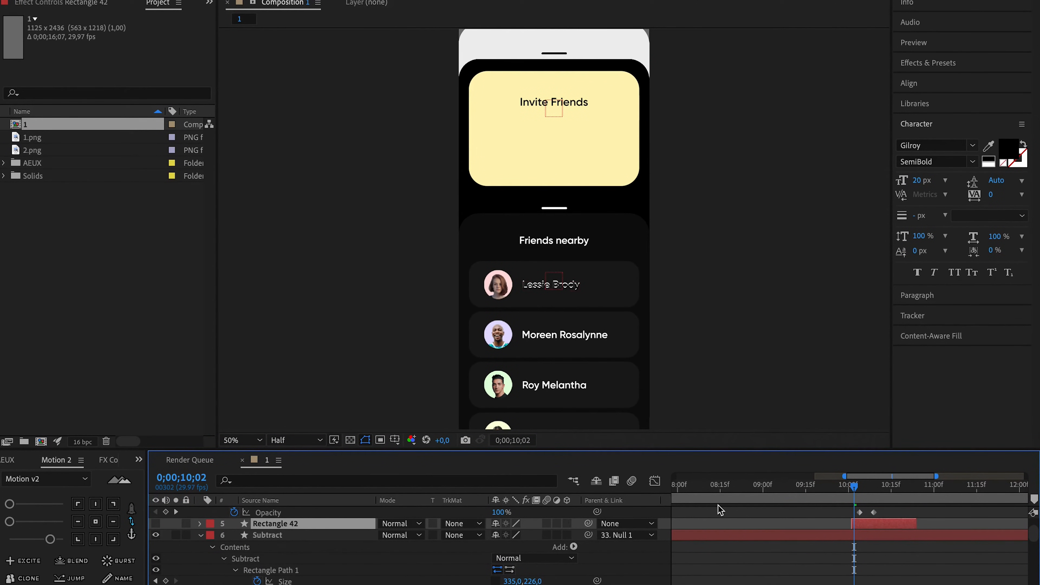
left_click(872, 537)
scroll(872, 540, "down", 4)
scroll(873, 541, "up", 3)
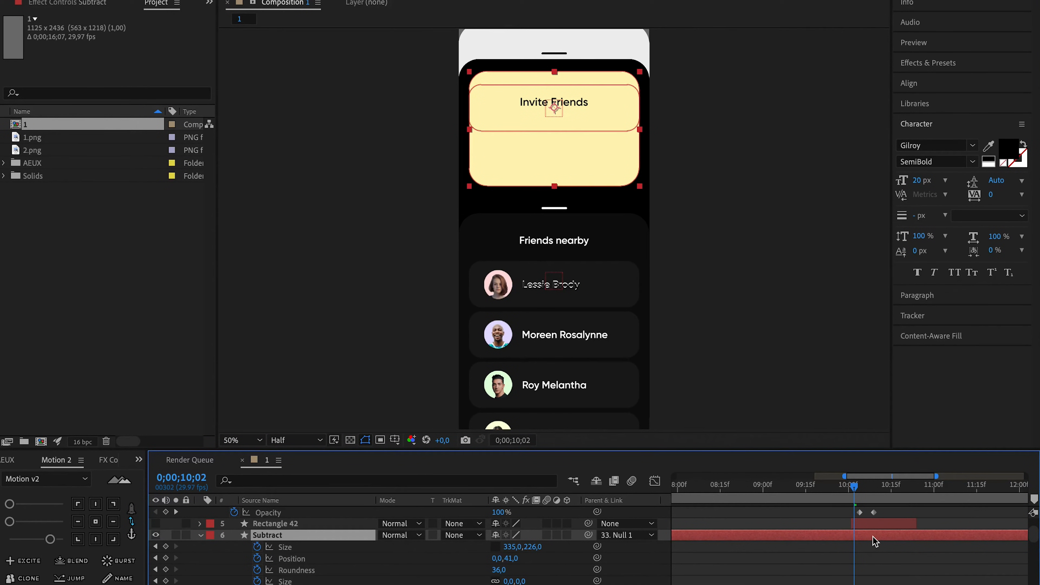
scroll(873, 537, "down", 2)
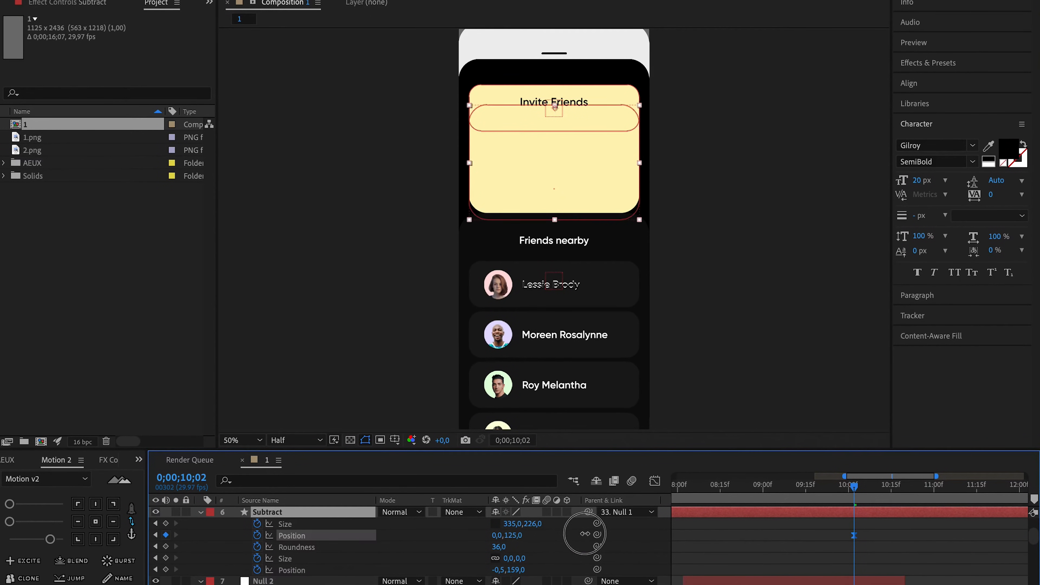
Inspect the paths inside the Subtract shape group, try resizing one of them, and undo the change
left_click(200, 513)
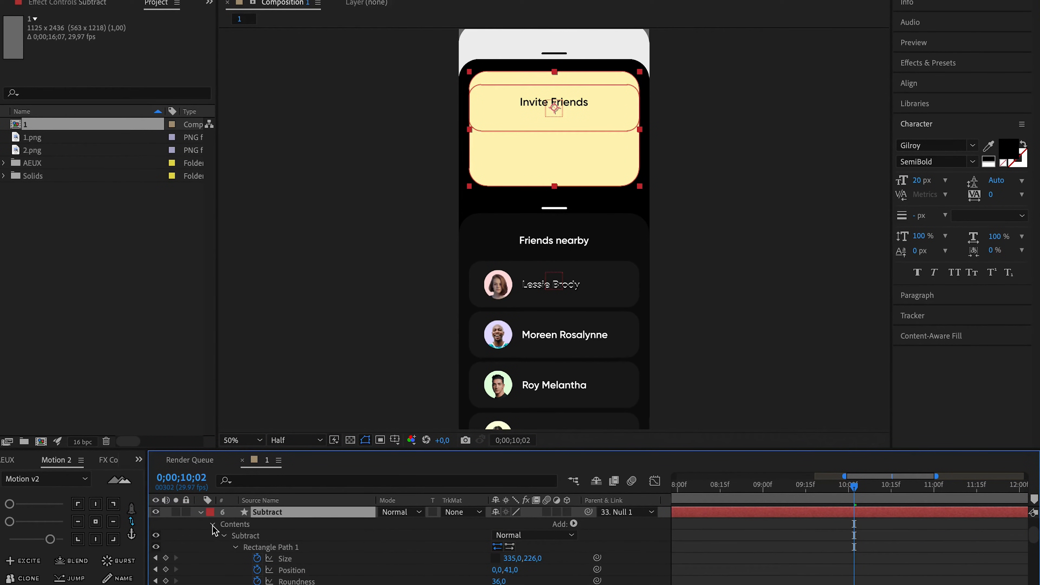
scroll(229, 541, "down", 2)
left_click(268, 524)
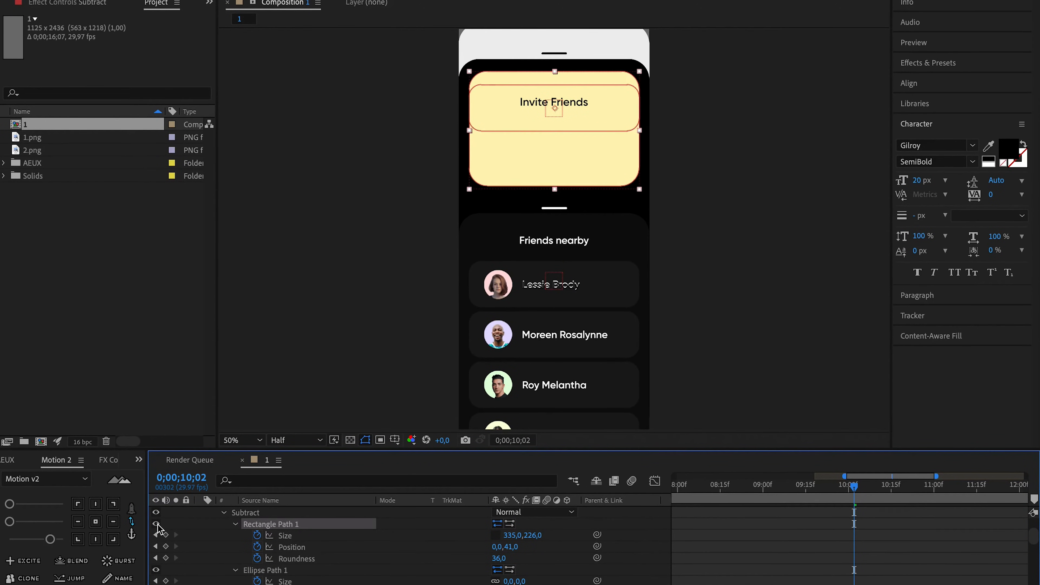
left_click(261, 571)
scroll(222, 567, "down", 2)
scroll(245, 566, "up", 3)
left_click(156, 535)
scroll(221, 545, "down", 1)
left_click_drag(531, 538, 644, 534)
key("super+z")
Expand the copied Rectangle 1 group down to its Rectangle Path 1, try changing its Size and undo it
scroll(251, 549, "down", 6)
scroll(258, 551, "up", 1)
scroll(256, 562, "down", 2)
left_click(258, 563)
left_click(224, 559)
scroll(230, 557, "down", 2)
left_click(236, 545)
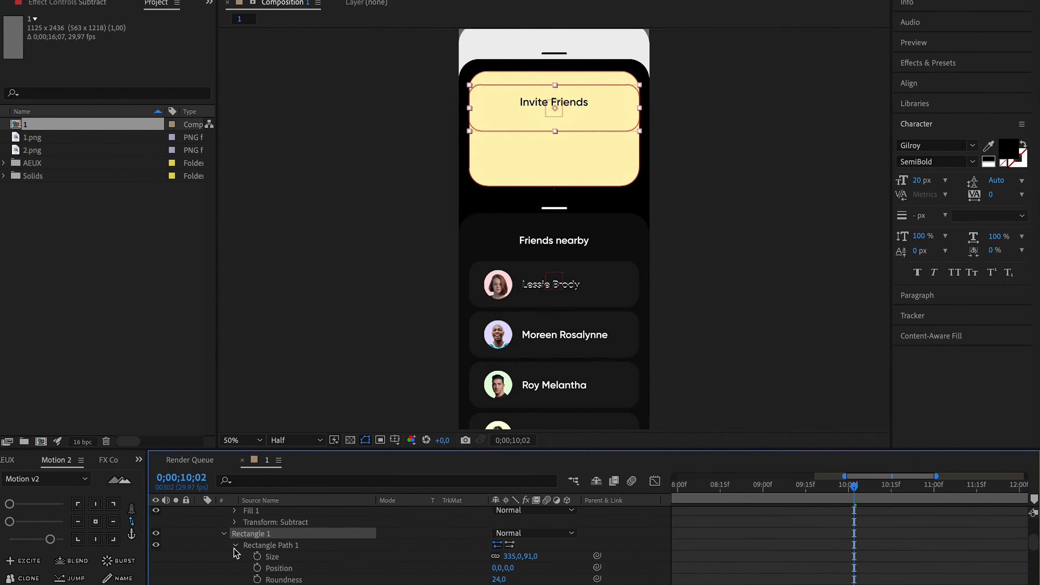
left_click_drag(531, 557, 581, 559)
key("super+z")
Keyframe the copied rectangle's path Position at 0;00;10;02 and lower it onto the first friend row, to Y 341
left_click(256, 568)
scroll(840, 565, "down", 3)
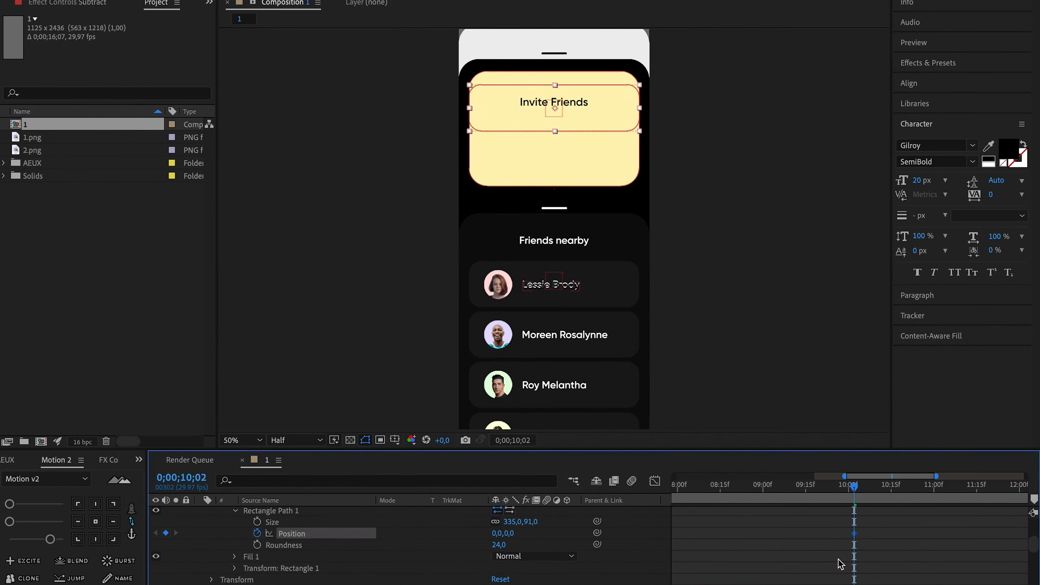
left_click_drag(510, 533, 748, 534)
scroll(590, 296, "up", 4)
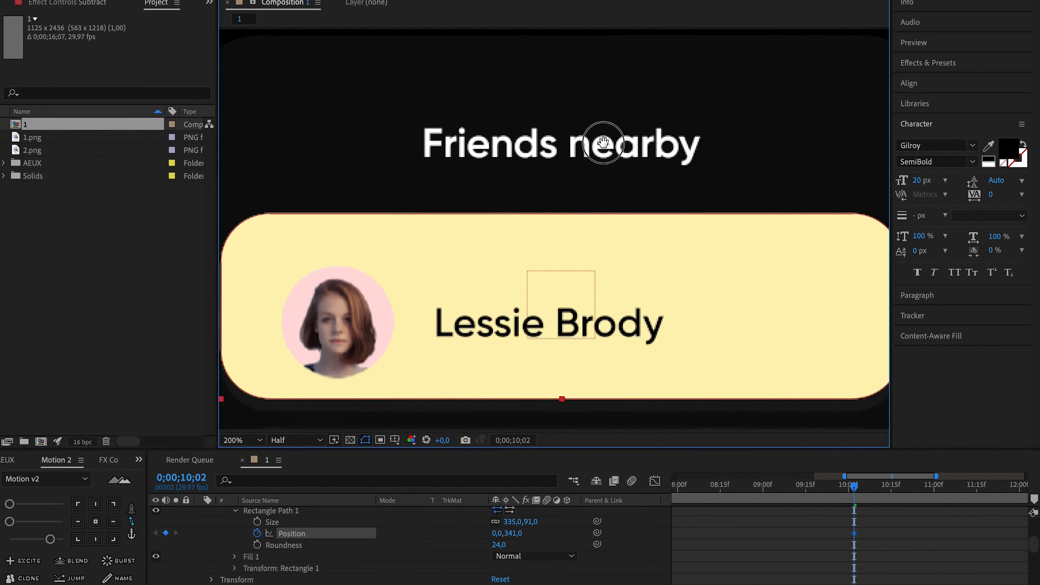
Fine-tune the copied rectangle's path Position to Y 347 so it covers the first friend row
mouse_move(513, 533)
left_mouse_down()
mouse_move(545, 529)
mouse_move(527, 525)
left_mouse_up()
left_click(520, 534)
key("Down")
key("Up")
key("Down")
key("Down")
key("Down")
key("Down")
key("Down")
key("Down")
key("Down")
key("Up")
key("Up")
key("Up")
key("Up")
key("Up")
Keyframe the copied rectangle's path Position at 0;00;11;01, raising it into the Invite Friends card
scroll(856, 538, "down", 3)
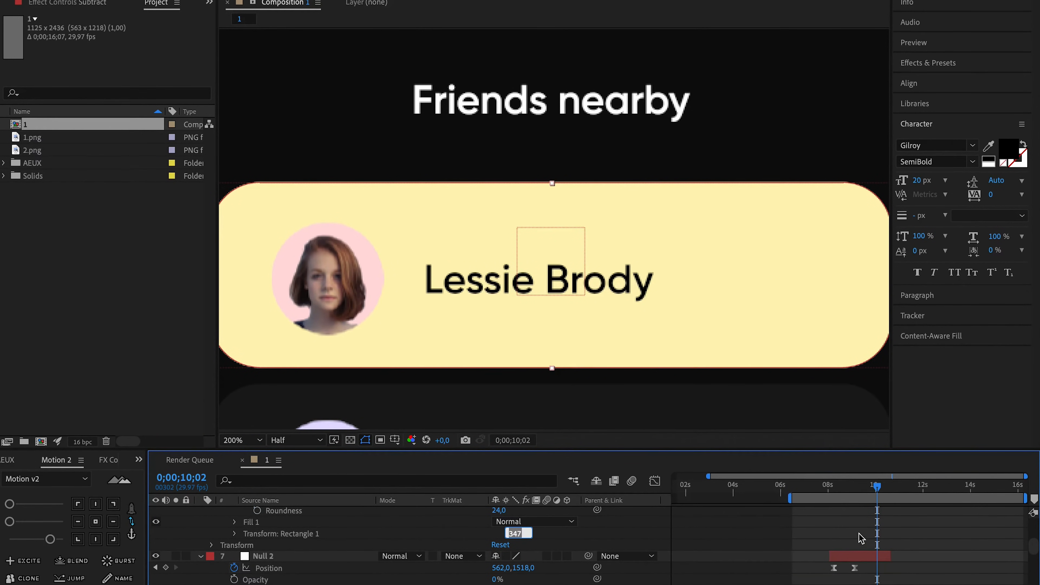
scroll(907, 531, "up", 10)
left_click(906, 486)
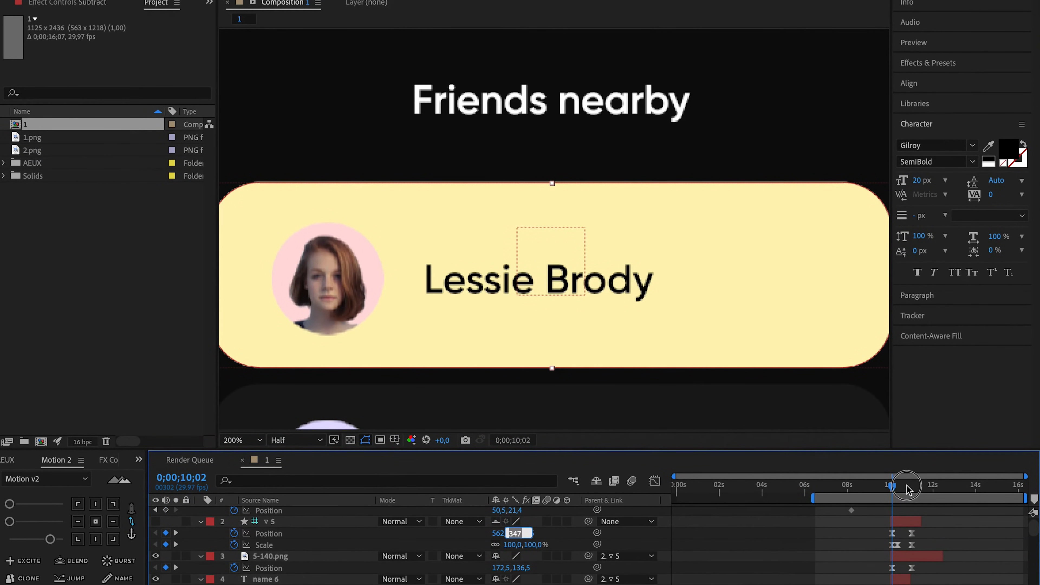
left_click_drag(906, 489, 913, 491)
scroll(725, 388, "down", 2)
scroll(864, 567, "down", 10)
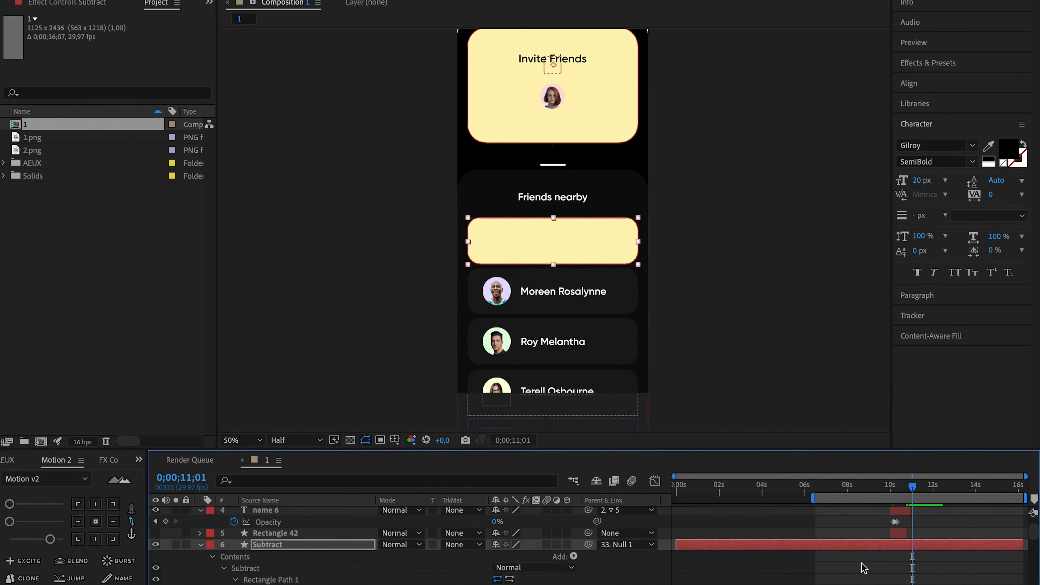
scroll(863, 568, "down", 3)
left_click_drag(506, 522, 317, 532)
Ease both Position keyframes of the copied rectangle path and play back from 0;00;09;19
left_click_drag(858, 518, 931, 530)
left_click(50, 540)
left_click(883, 487)
key("space")
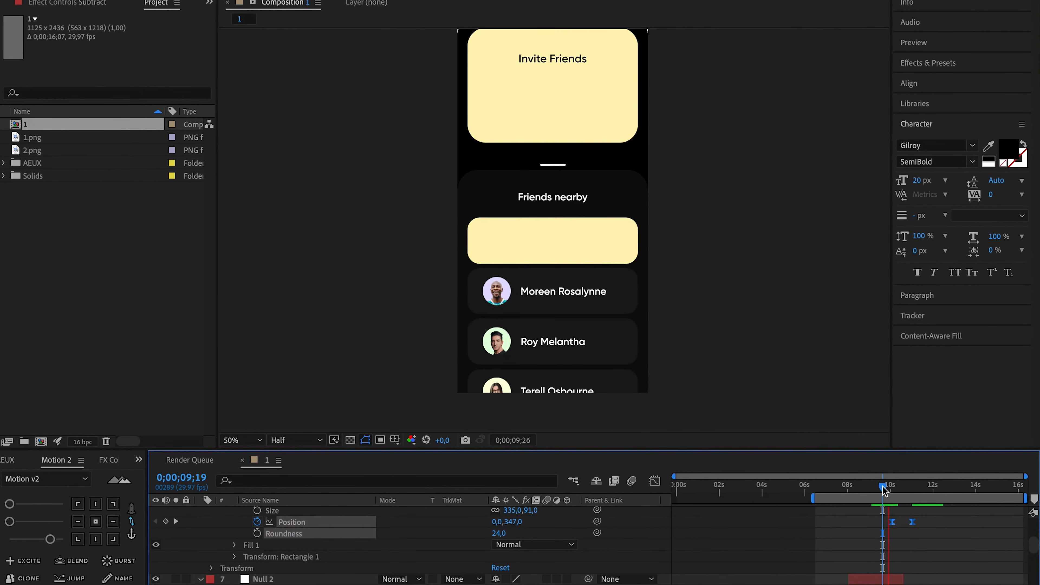
Keyframe the copied rectangle's Fill 1 Opacity at 100% on 0;00;10;02, lower it just before that frame, and play back the result
left_click_drag(885, 491, 890, 487)
scroll(912, 546, "up", 3)
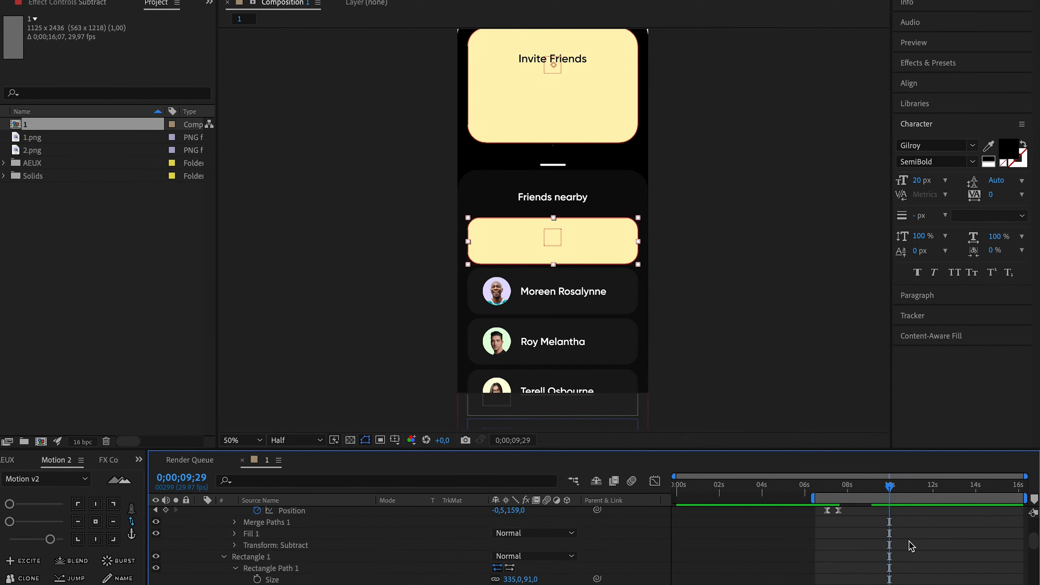
scroll(912, 546, "down", 3)
key("k")
left_click(235, 570)
scroll(240, 573, "down", 3)
left_click(258, 579)
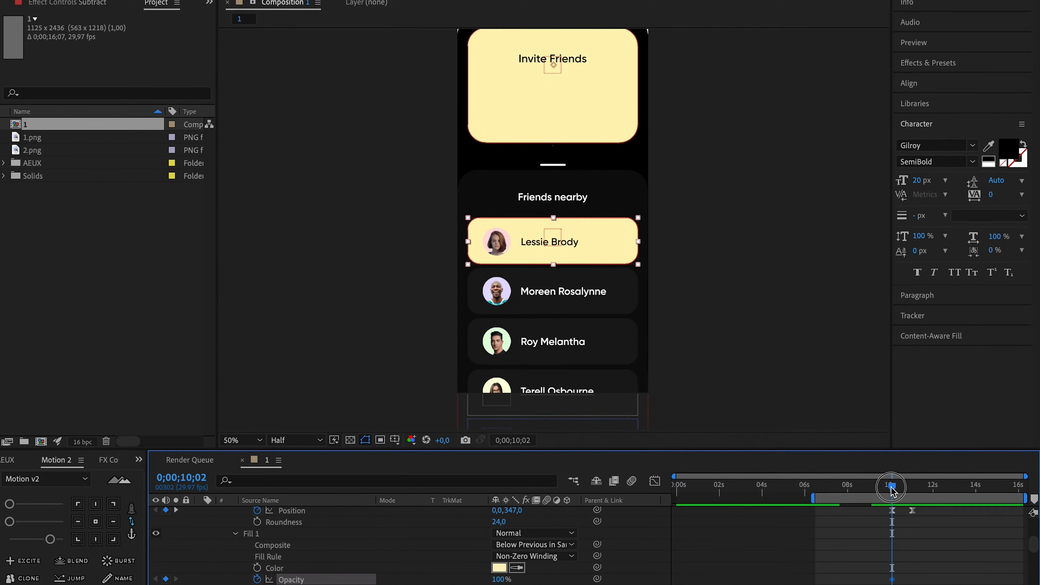
left_click_drag(495, 579, 378, 573)
key("space")
key("space")
scroll(907, 533, "up", 6)
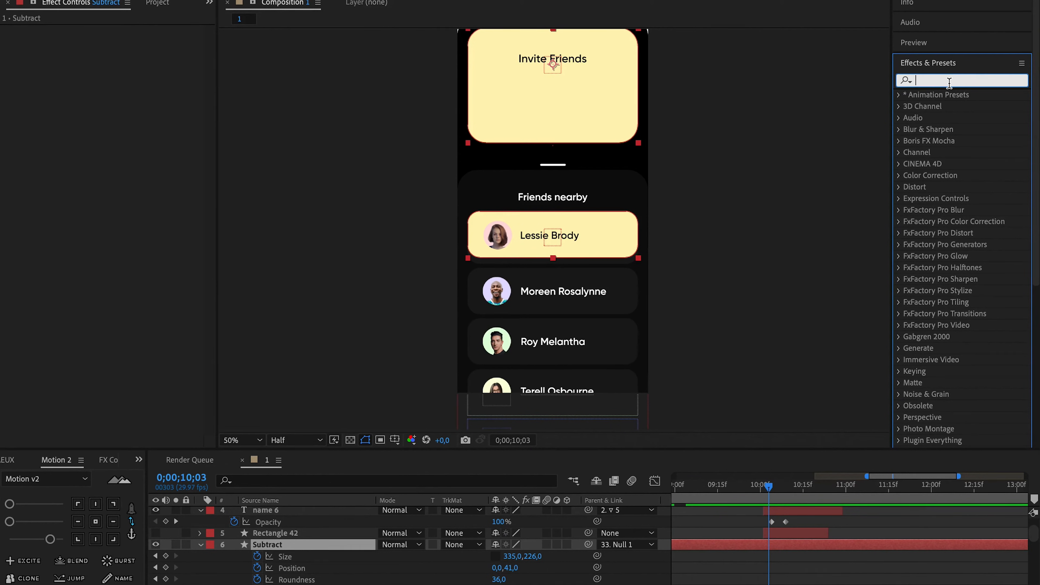
Apply Roughen Edges to the Subtract layer with Edge Sharpness 0,00 and Border 61,00
type("roug")
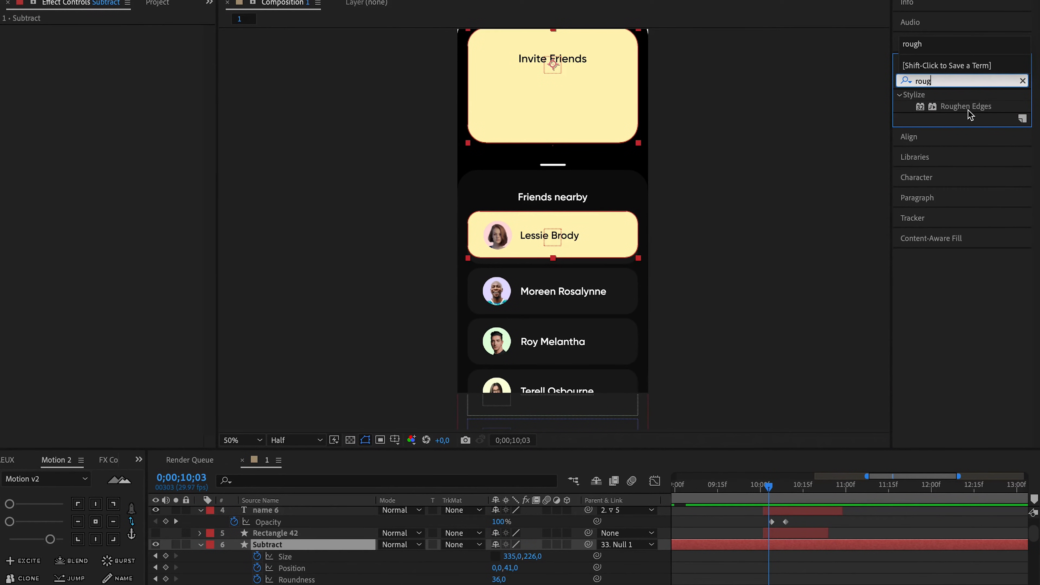
left_click_drag(966, 107, 147, 114)
left_click_drag(796, 495, 783, 488)
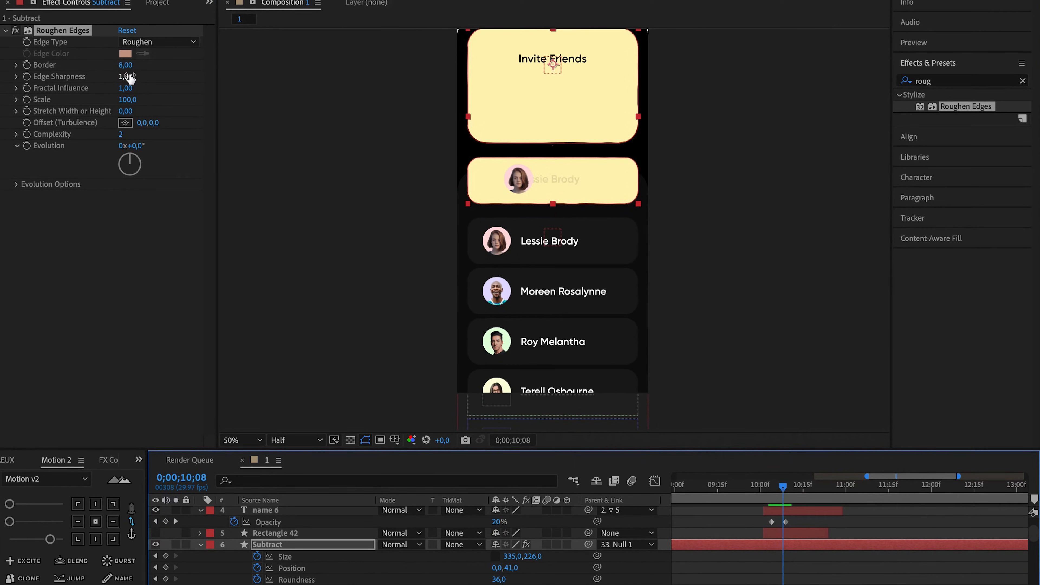
left_click_drag(125, 76, 66, 82)
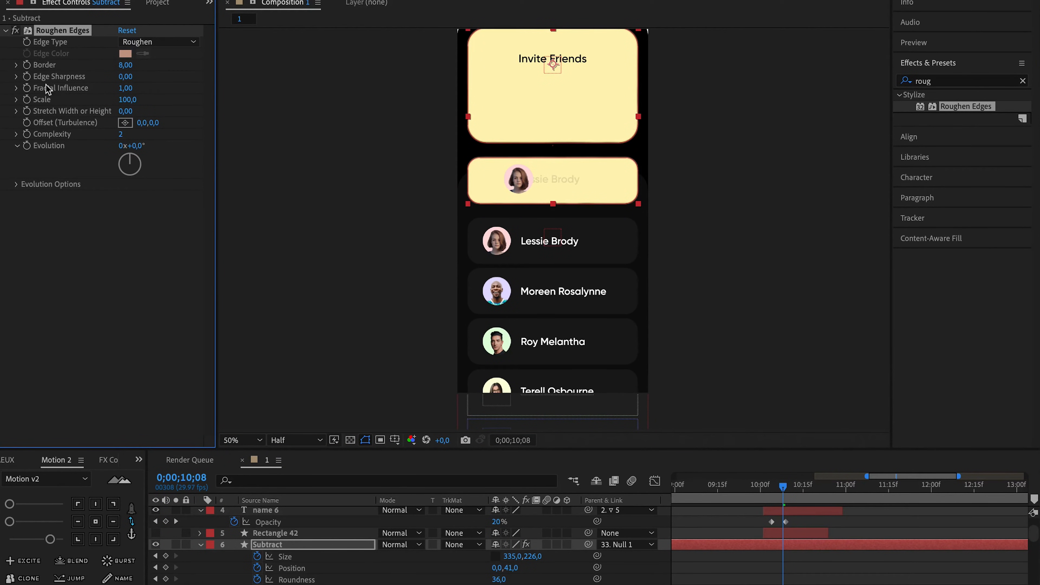
left_click_drag(126, 65, 347, 63)
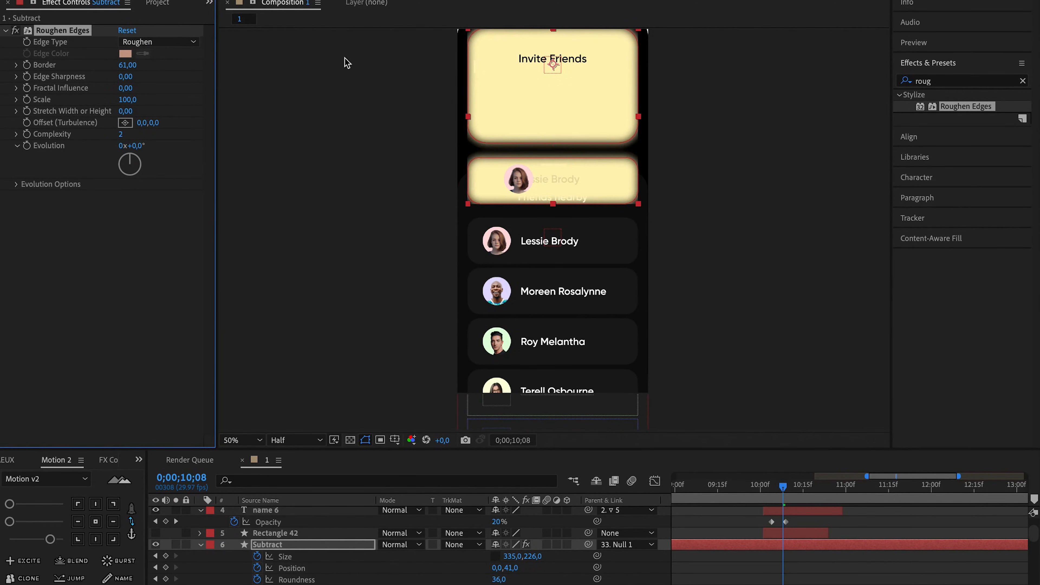
Add the Levels effect to the Subtract layer and set its channel to Alpha
left_click(954, 81)
type("levels")
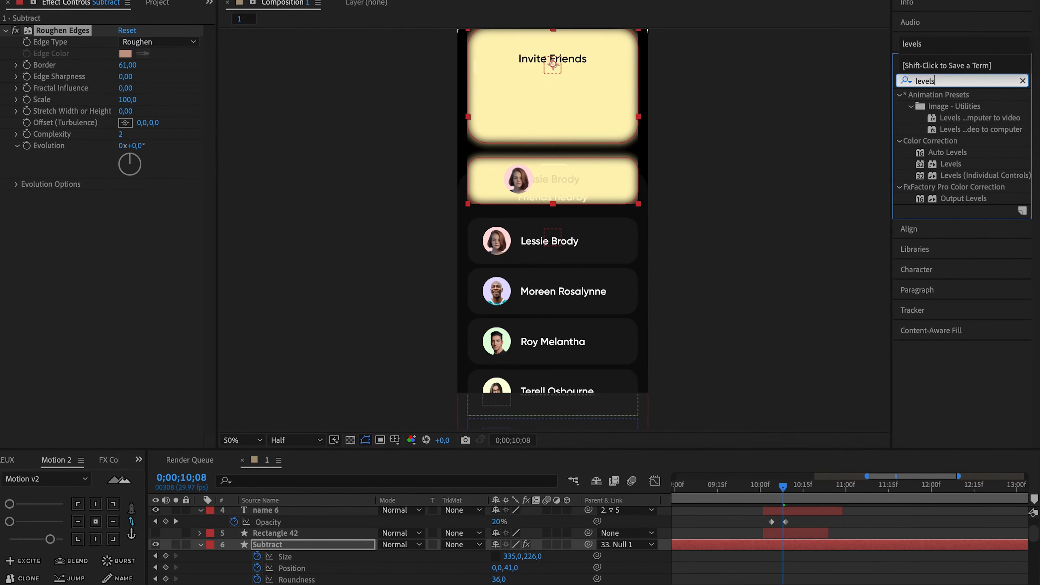
left_click(950, 164)
double_click(950, 164)
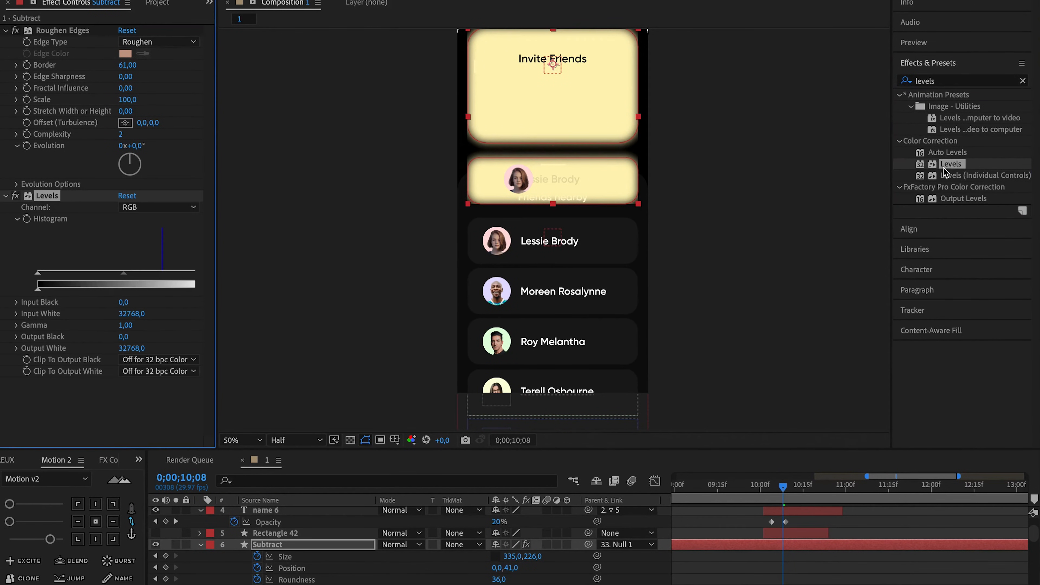
left_click(169, 207)
left_click(152, 282)
Set the Levels Alpha Input Black to 6881,3 and Alpha Input White to 10158,1 to sharpen the roughened edges
left_click_drag(124, 302, 614, 282)
key("super+z")
key("super+z")
key("super+z")
left_click_drag(124, 304, 91, 309)
scroll(534, 136, "up", 1)
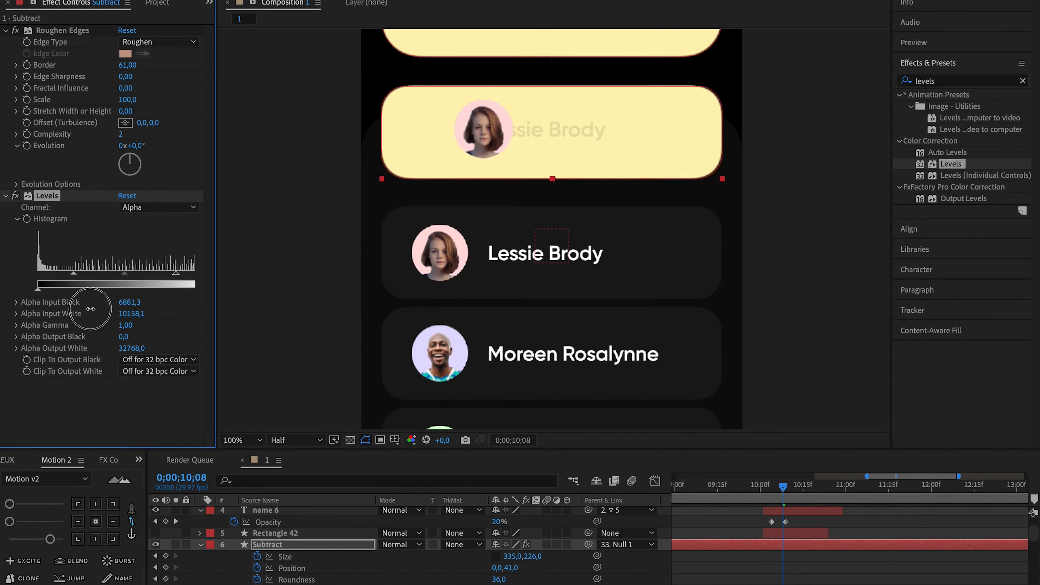
Display the gap between the rising row and the Invite Friends card at 0;00;10;09 in Full resolution
left_click_drag(759, 489, 786, 483)
scroll(599, 153, "up", 5)
scroll(532, 172, "left", 2)
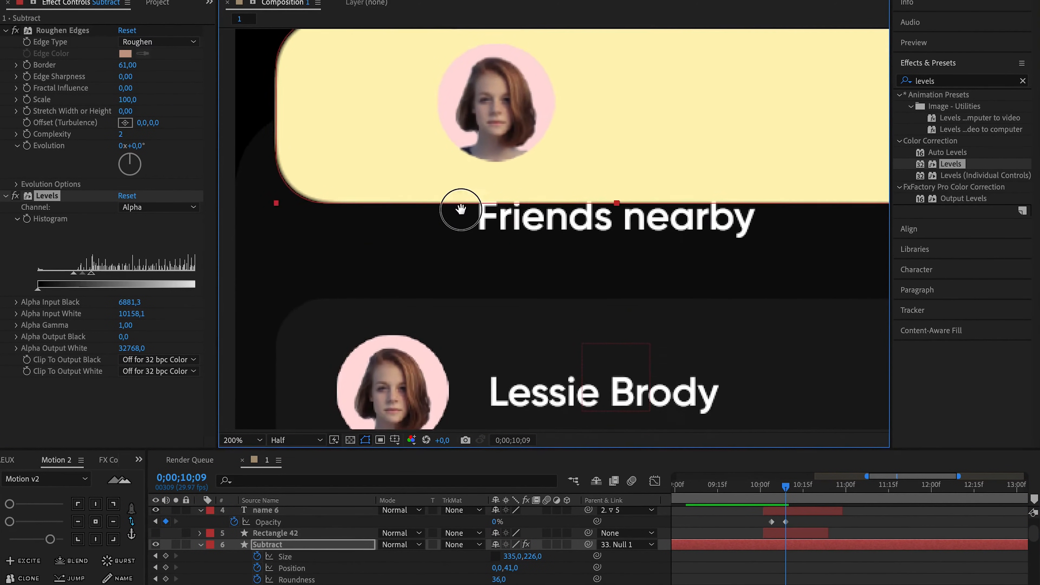
left_click(303, 440)
left_click(286, 475)
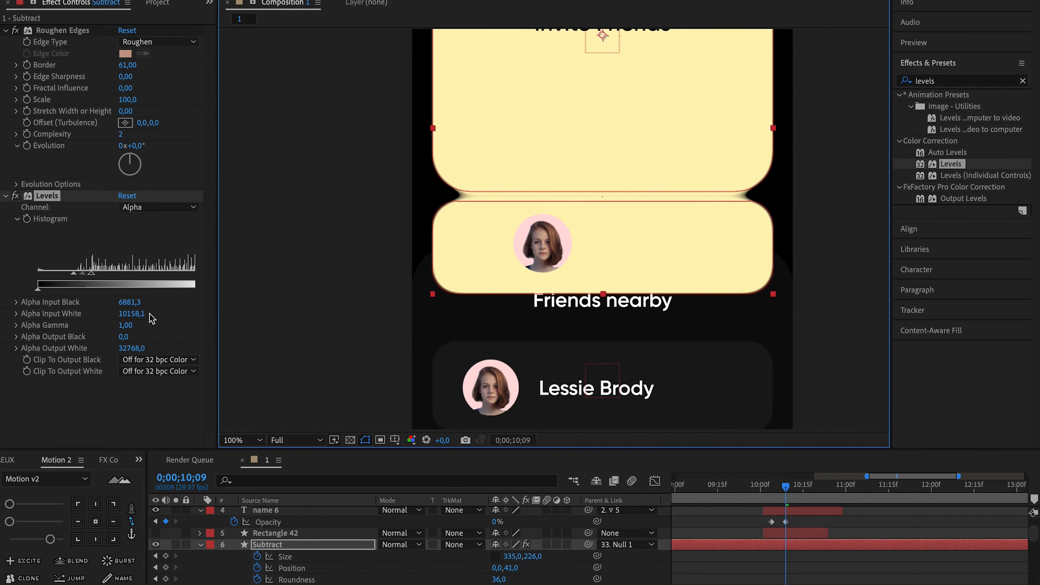
Set the Roughen Edges Border to 90,00 and the Levels Alpha Input White to 7453,1
left_click_drag(127, 65, 307, 57)
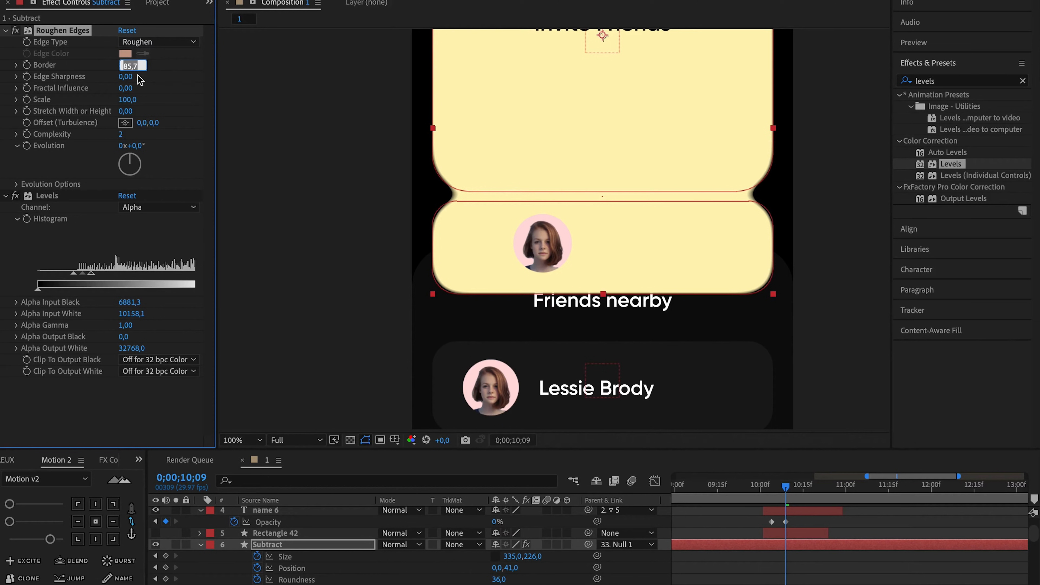
mouse_move(785, 492)
left_mouse_down()
mouse_move(776, 491)
mouse_move(785, 491)
left_mouse_up()
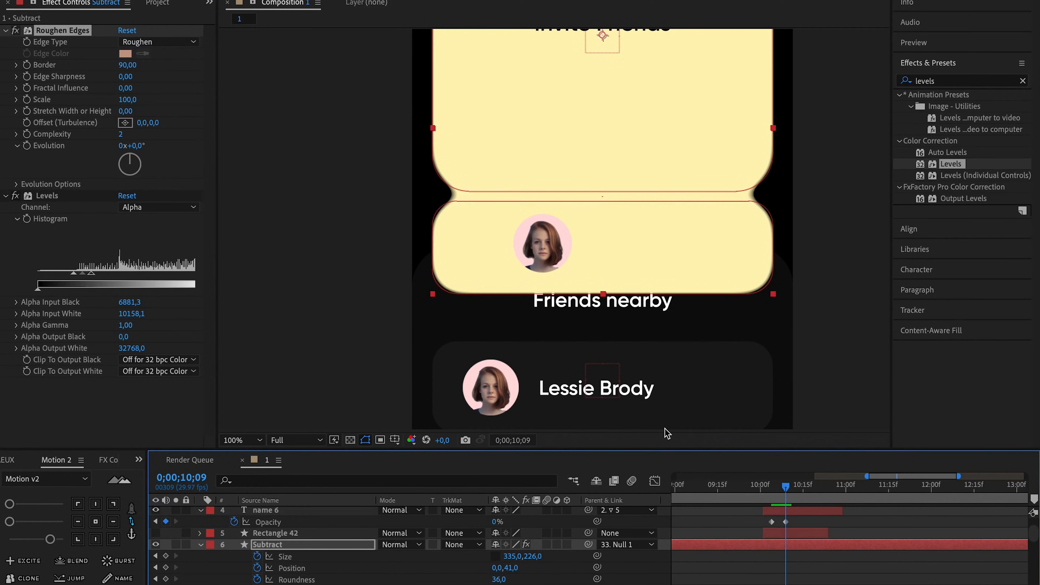
mouse_move(91, 273)
left_mouse_down()
mouse_move(162, 283)
mouse_move(79, 279)
left_mouse_up()
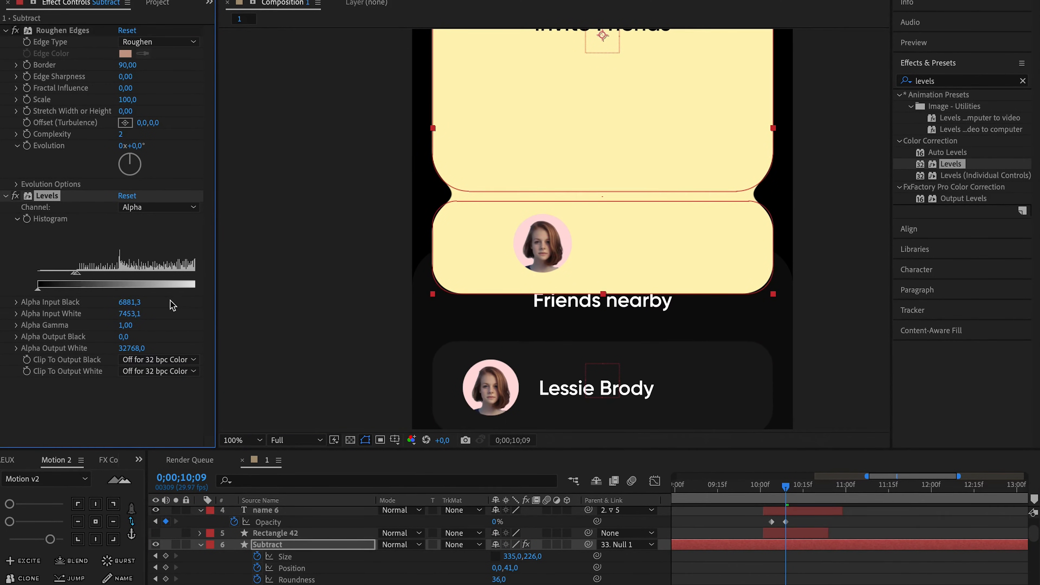
left_click_drag(66, 278, 37, 277)
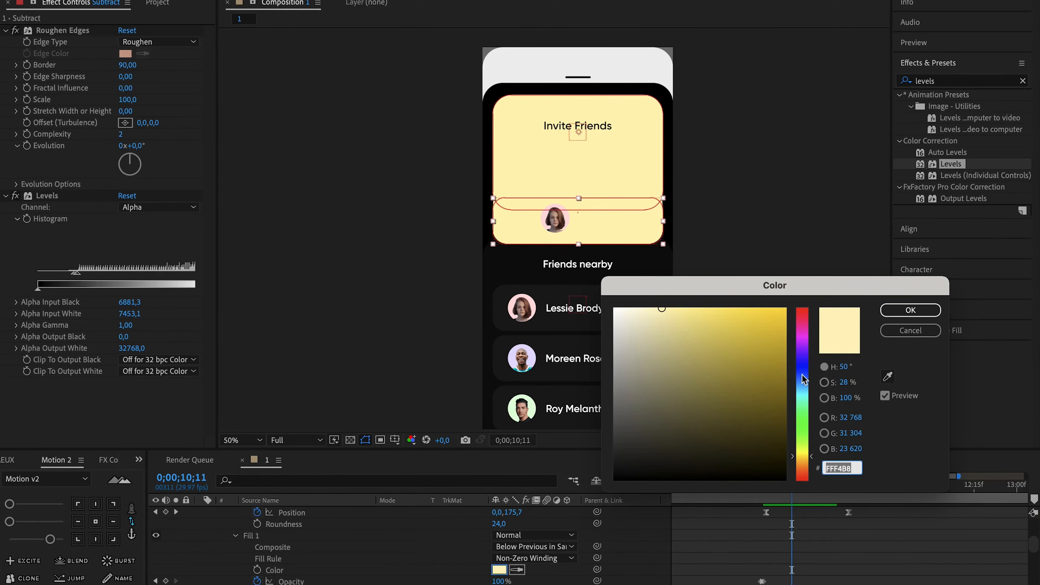
Recolor the moving rectangle's fill to light purple and play back the merge
left_click_drag(805, 381, 802, 349)
left_click(912, 308)
mouse_move(793, 485)
left_mouse_down()
mouse_move(809, 487)
mouse_move(786, 485)
left_mouse_up()
key("space")
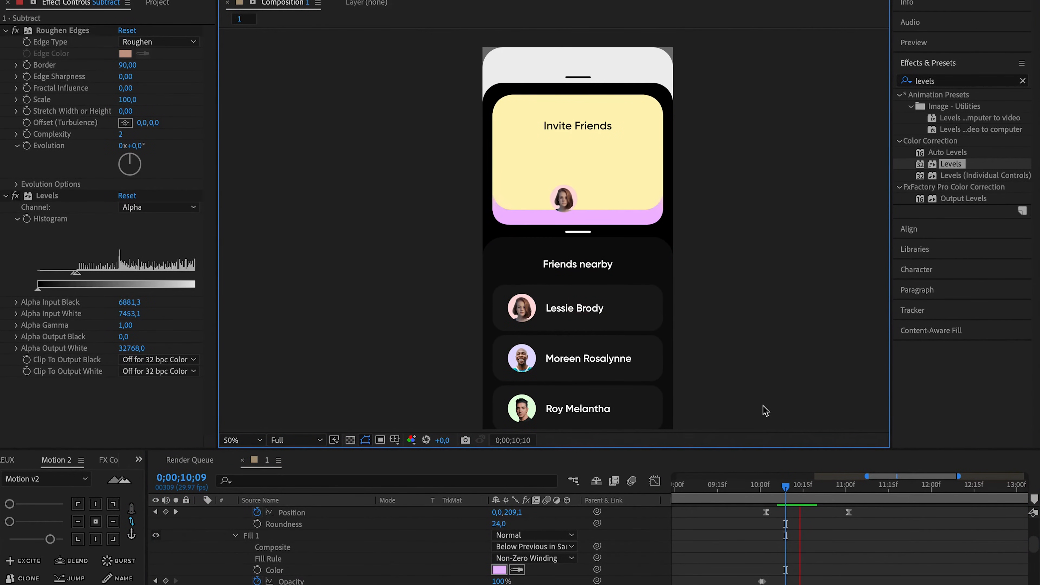
Try higher Roughen Edges Border and Edge Sharpness values on the Subtract layer at 0;00;10;09
left_click_drag(777, 487, 786, 487)
left_click_drag(129, 66, 230, 66)
left_click(434, 198)
key("super+z")
left_click_drag(128, 79, 263, 79)
left_click(306, 193)
key("super+z")
key("period")
left_click_drag(128, 65, 386, 72)
left_click(341, 221)
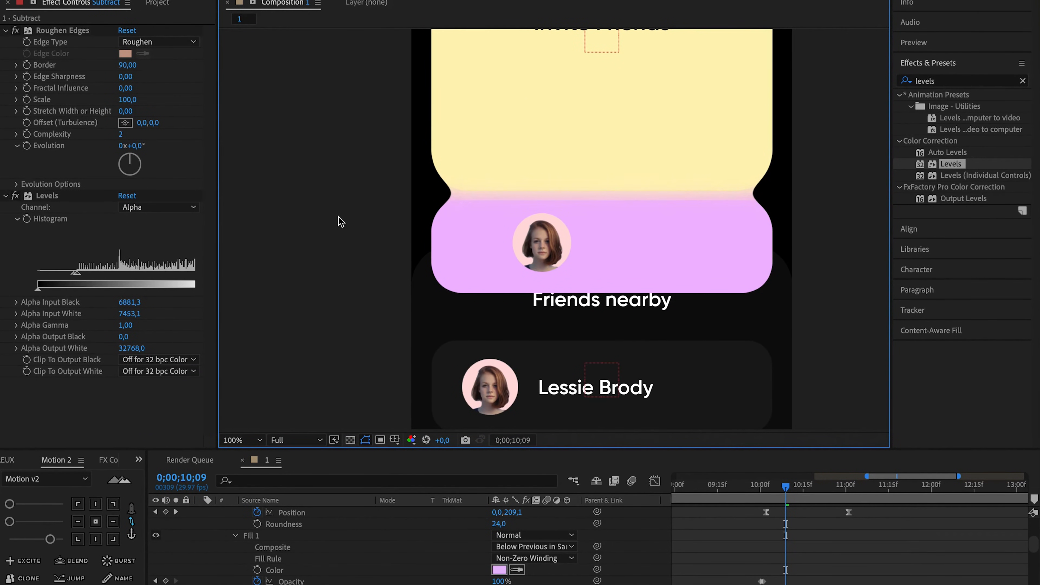
Try different Roughen Edges Scale and Complexity values on the Subtract layer
left_click_drag(127, 99, 249, 94)
key("super+z")
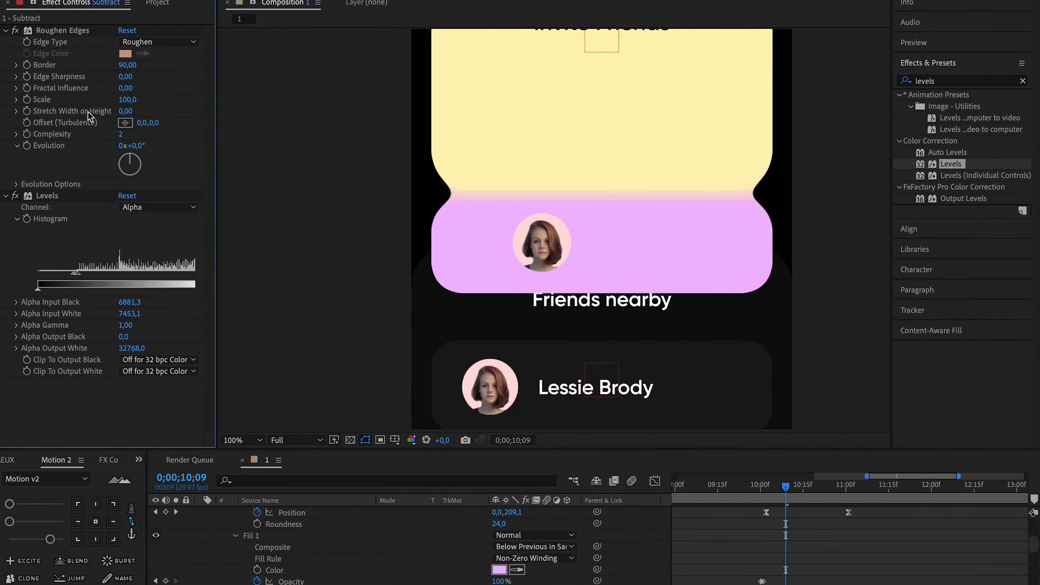
left_click_drag(220, 133, 163, 133)
left_click(299, 173)
Find the Fast Box Blur effect and add it to the Subtract layer below Levels
left_click(942, 81)
type("fast")
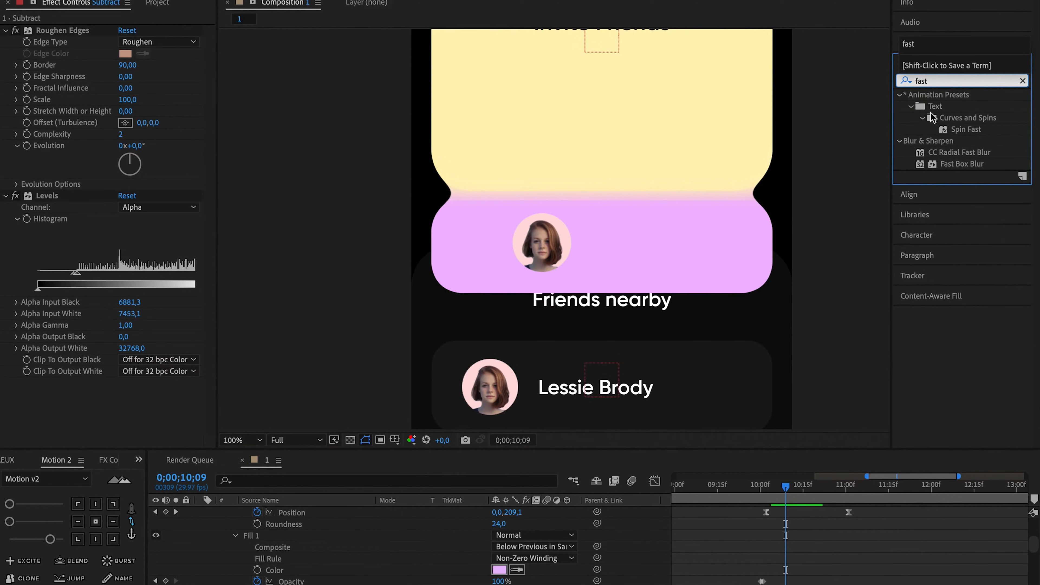
left_click(965, 167)
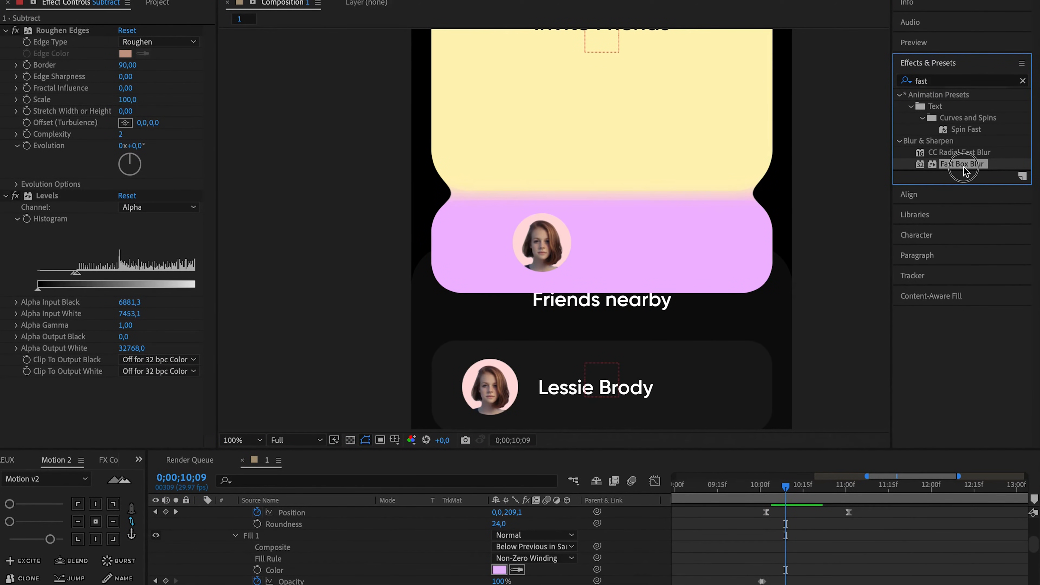
left_click(278, 351)
scroll(729, 523, "up", 5)
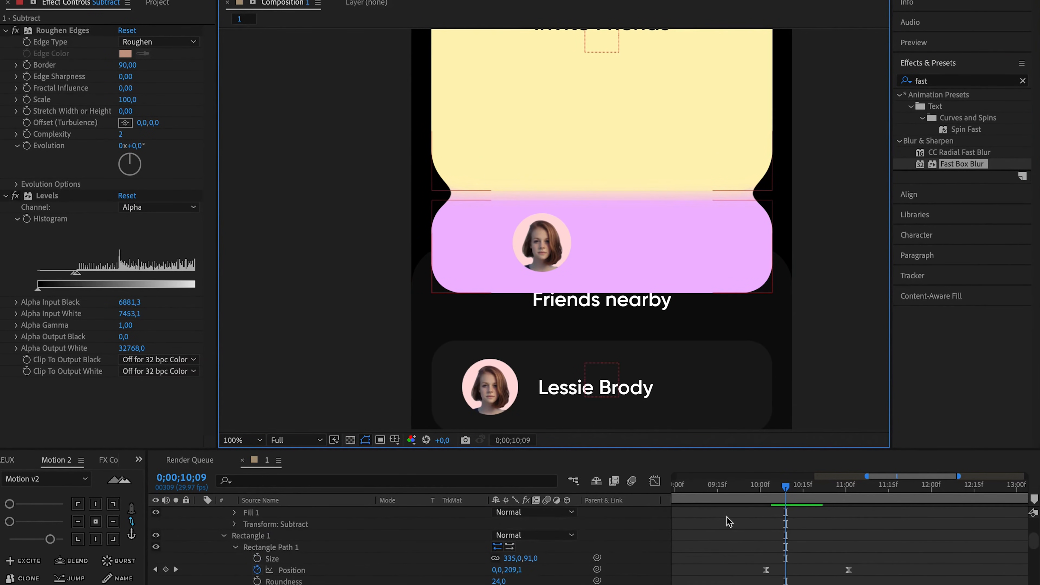
left_click(733, 513)
left_click_drag(961, 164, 44, 360)
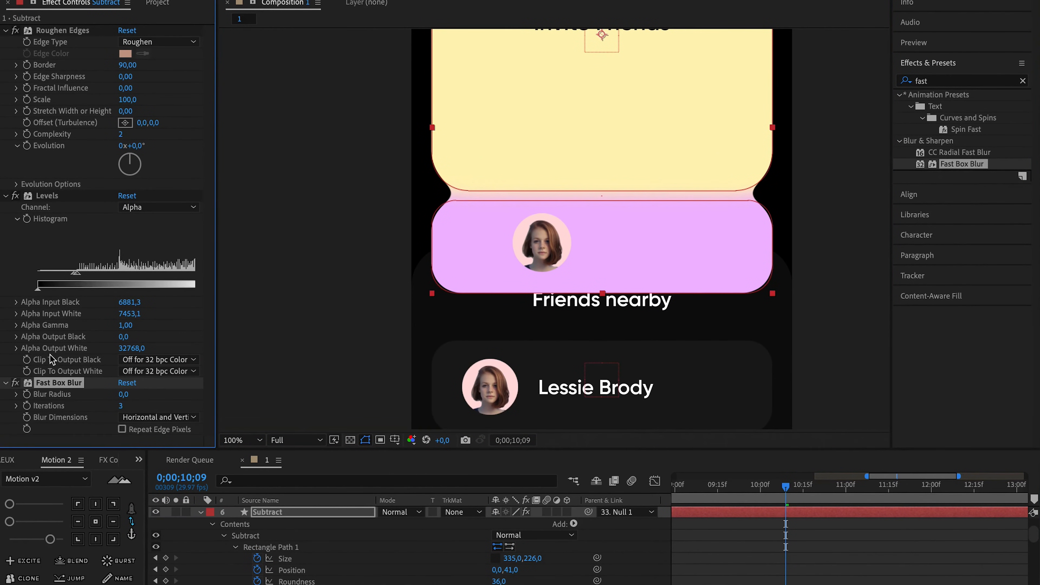
Try a larger Fast Box Blur radius and a higher Roughen Edges Edge Sharpness on the Subtract layer
left_click_drag(125, 396, 146, 397)
key("ctrl+z")
left_click_drag(125, 76, 239, 75)
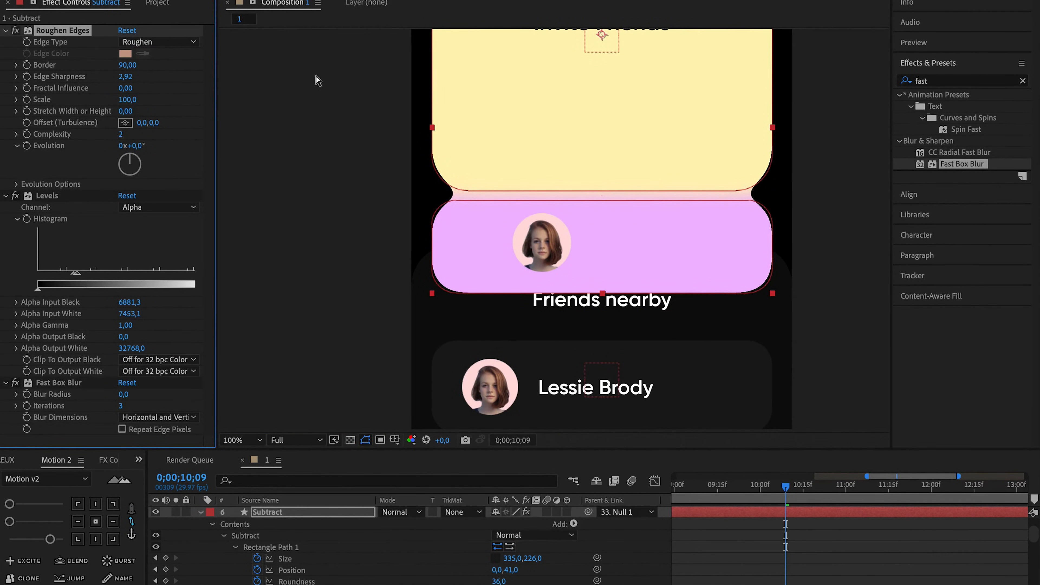
left_click(15, 382)
left_click_drag(127, 77, 334, 88)
key("ctrl+z")
key("ctrl+z")
Turn off Roughen Edges, move Fast Box Blur above Levels, and set its Blur Radius to 50,0
left_click(16, 31)
left_click_drag(58, 381, 35, 190)
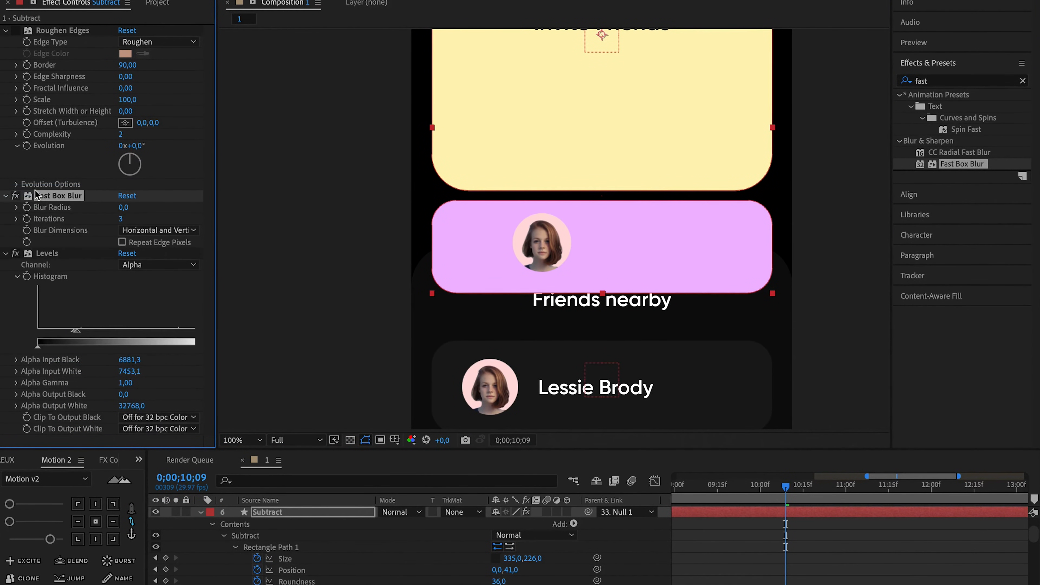
left_click_drag(123, 207, 149, 201)
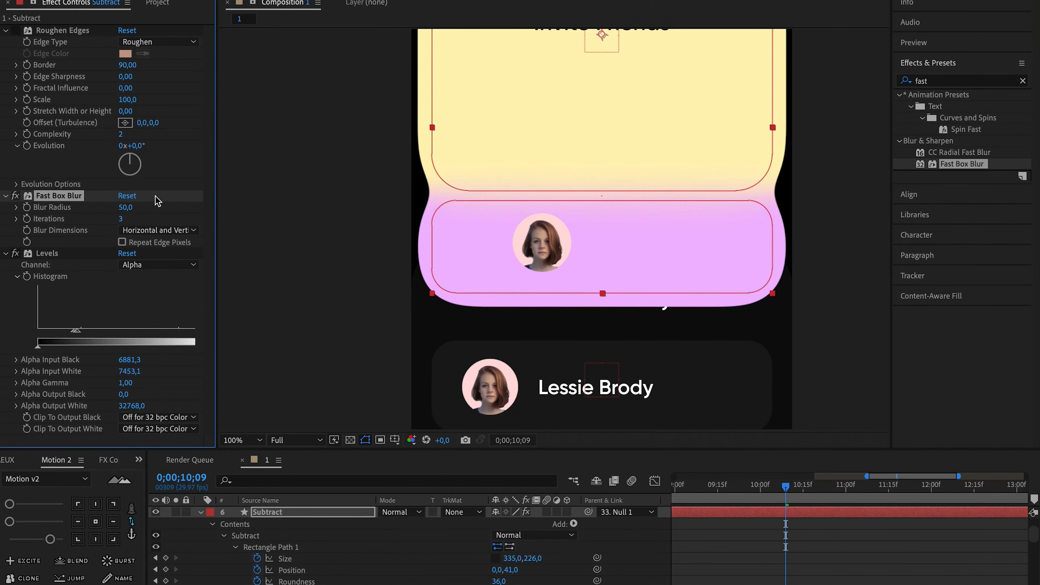
left_click(320, 194)
Raise the Levels Alpha Input Black on the Subtract layer to 13492,7 and scrub through the merge
left_click_drag(138, 364, 159, 362)
key("super+z")
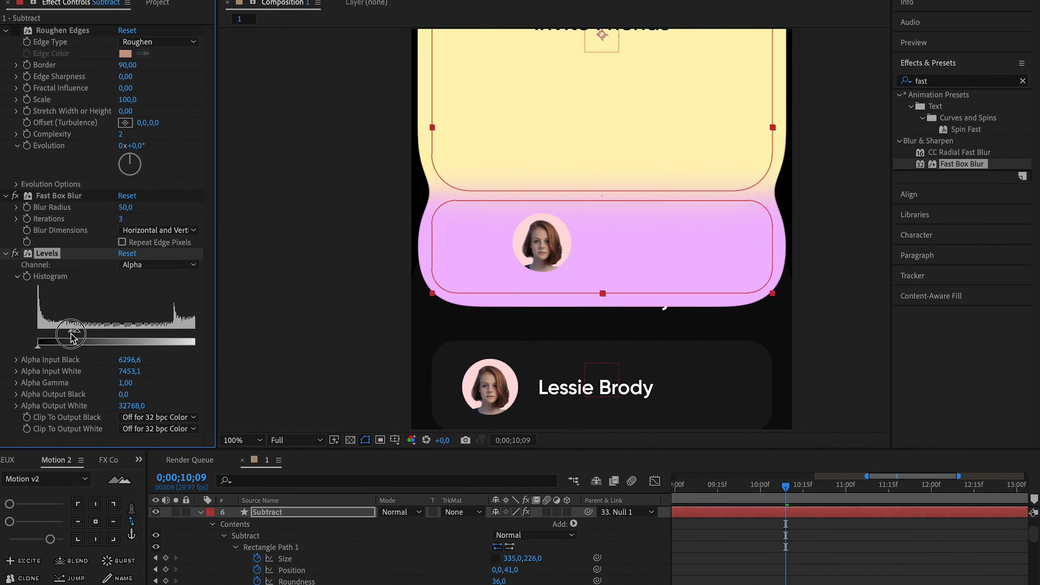
left_click_drag(71, 337, 128, 326)
left_click_drag(786, 486, 793, 445)
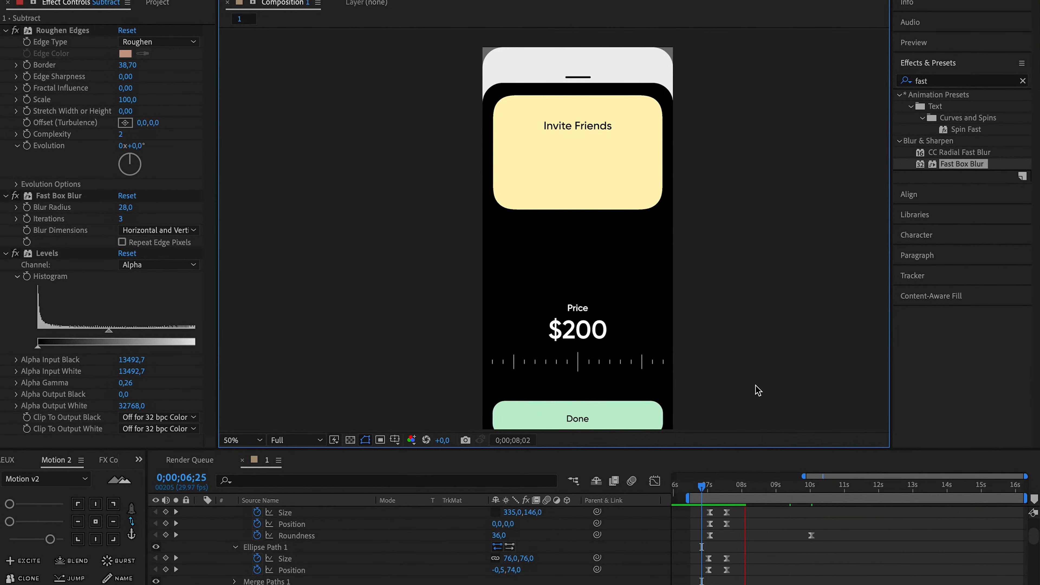
Play back the animation from 0;00;07;00 and review the row's rise around 0;00;10;04
left_click(708, 487)
key("space")
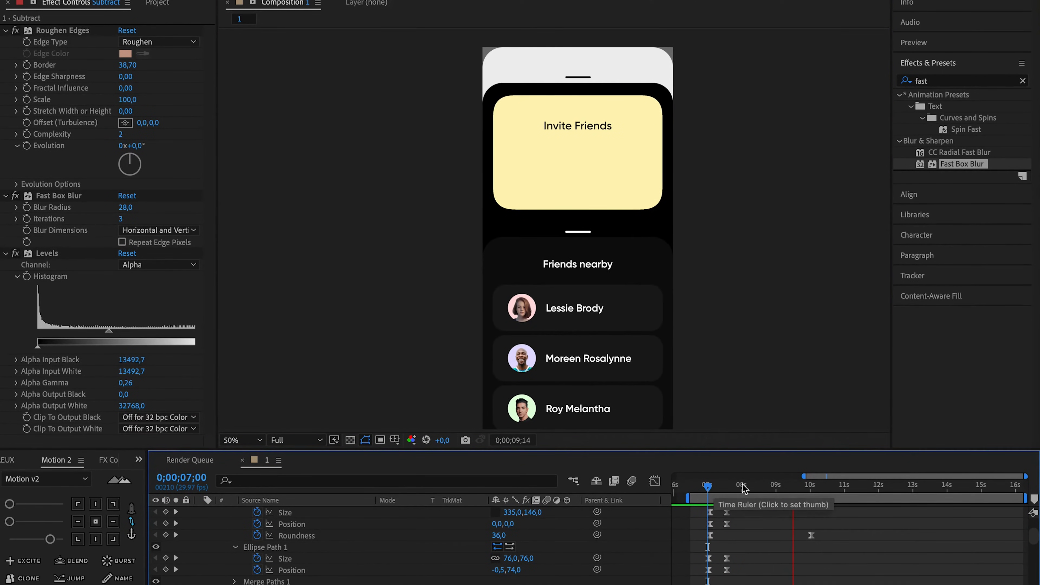
left_click(781, 491)
left_click_drag(845, 492, 814, 494)
key("space")
Change the moving rectangle's fill color to light pink
scroll(700, 538, "down", 5)
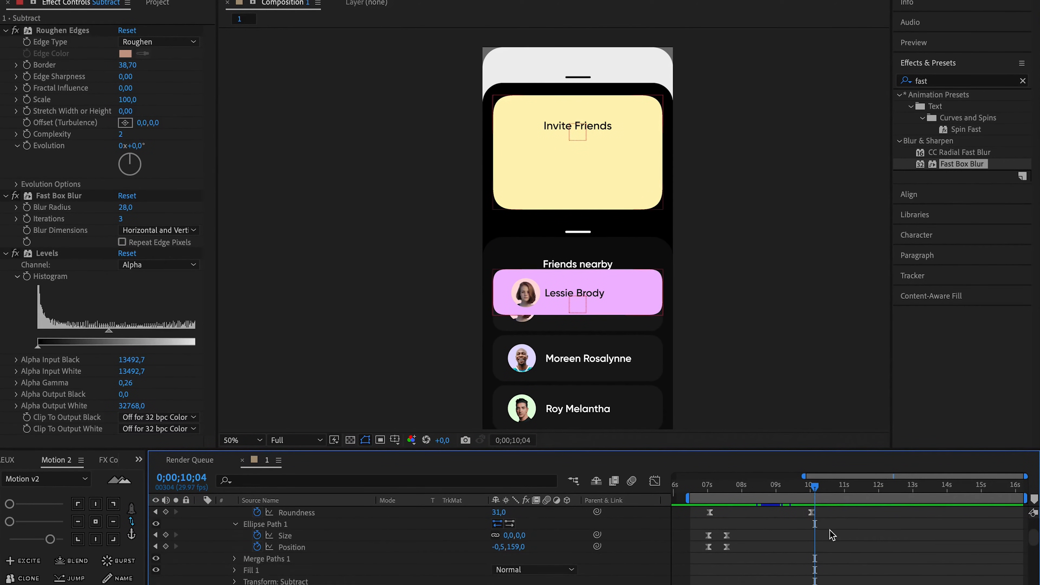
left_click(498, 536)
key("ctrl+v")
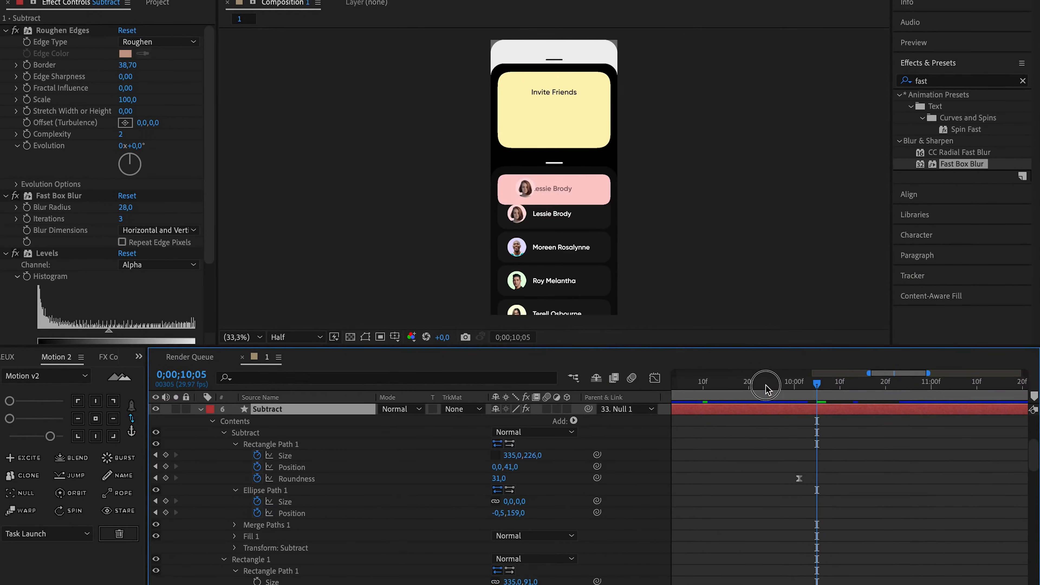
Scrub through the timeline to review the Subtract layer's animation and keyframes
left_click_drag(766, 384, 831, 382)
left_click(280, 536)
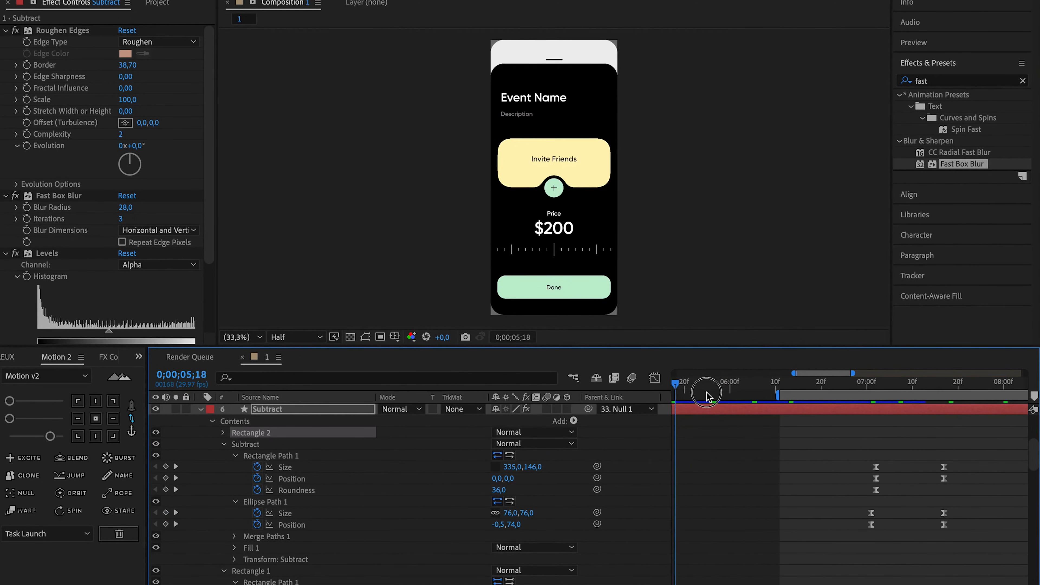
left_click(908, 387)
left_click_drag(907, 387, 946, 387)
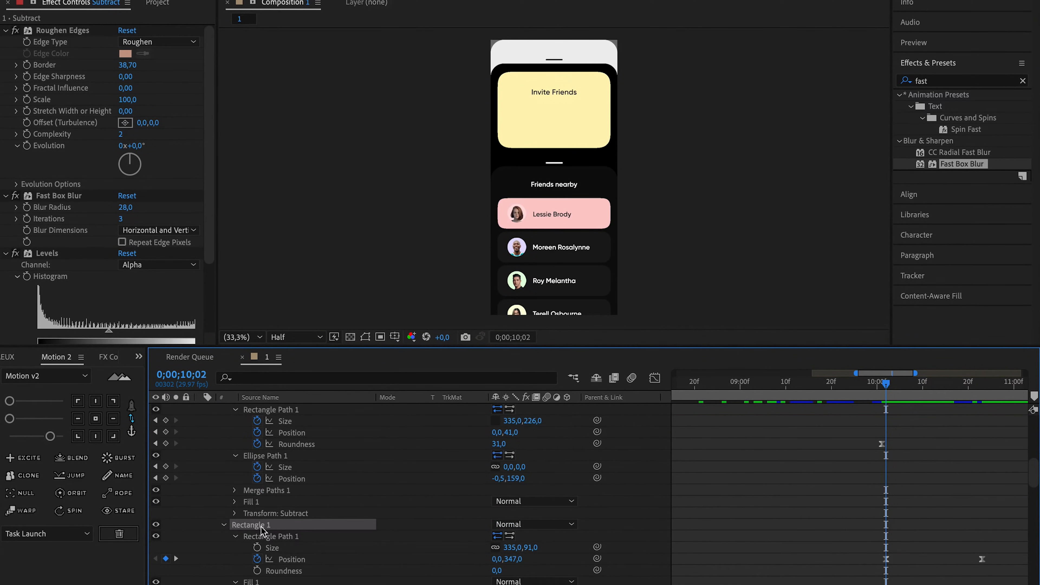
Duplicate the Rectangle 1 group inside the Subtract layer together with its keyframes
right_click(281, 533)
left_click(283, 529)
scroll(284, 529, "up", 8)
left_click(268, 468)
scroll(254, 512, "down", 10)
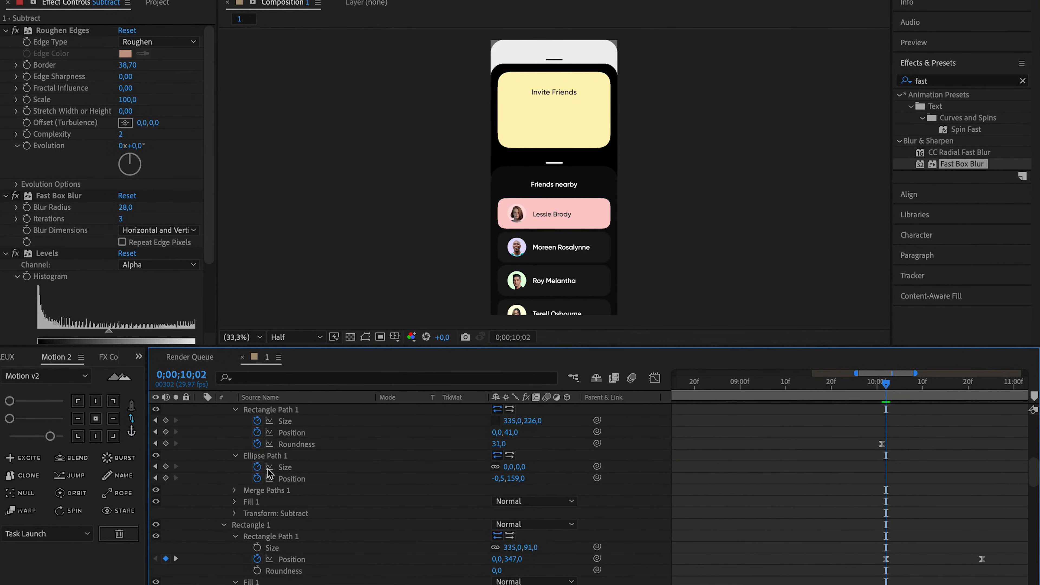
Fill the duplicated rectangle with the dark friend-row color and shift its Position and Opacity keyframes to match Rectangle 1's timing
left_click(234, 533)
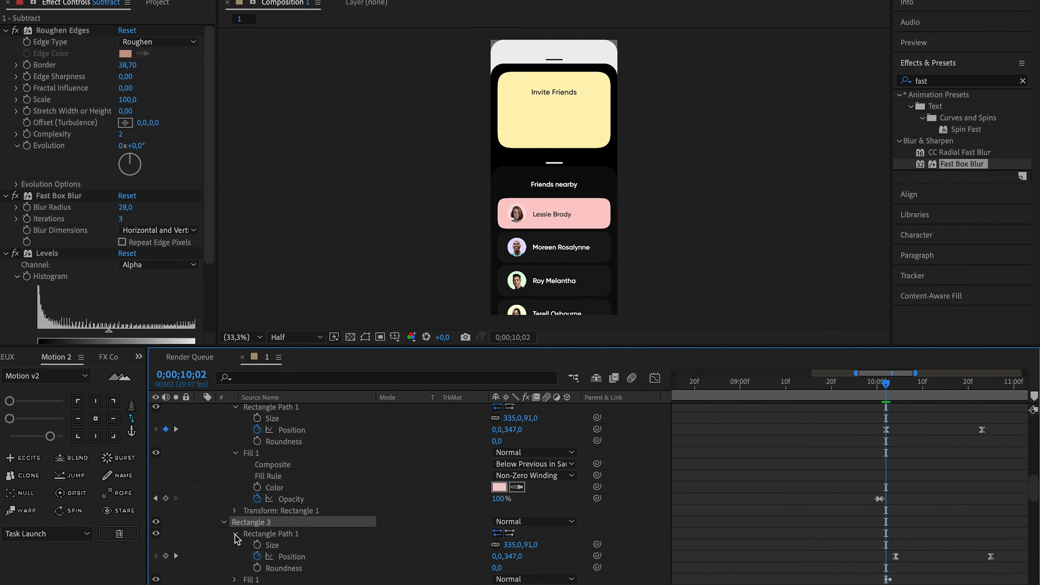
scroll(235, 534, "down", 2)
left_click(234, 533)
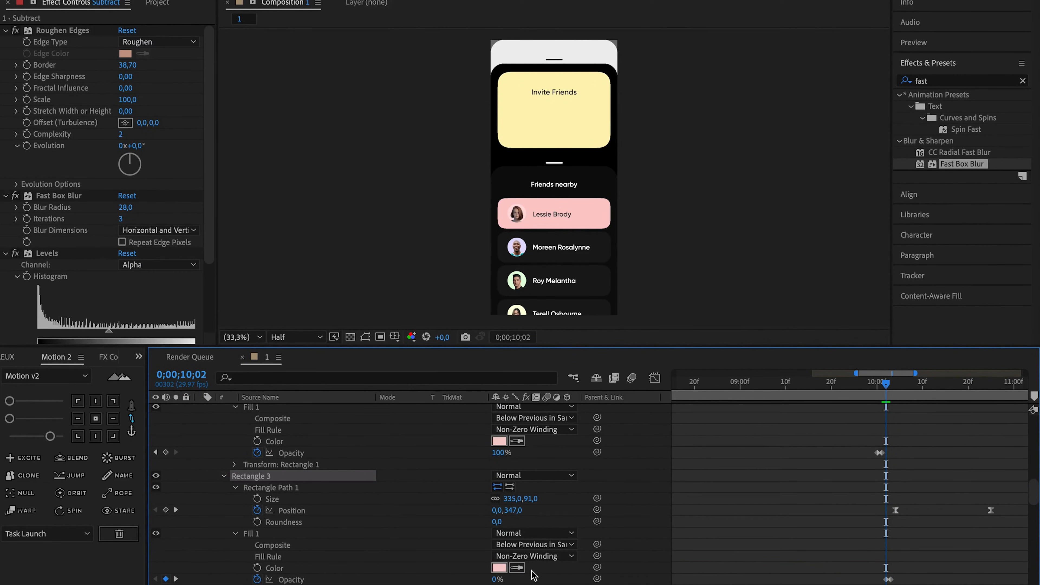
left_click(596, 261)
scroll(809, 464, "down", 2)
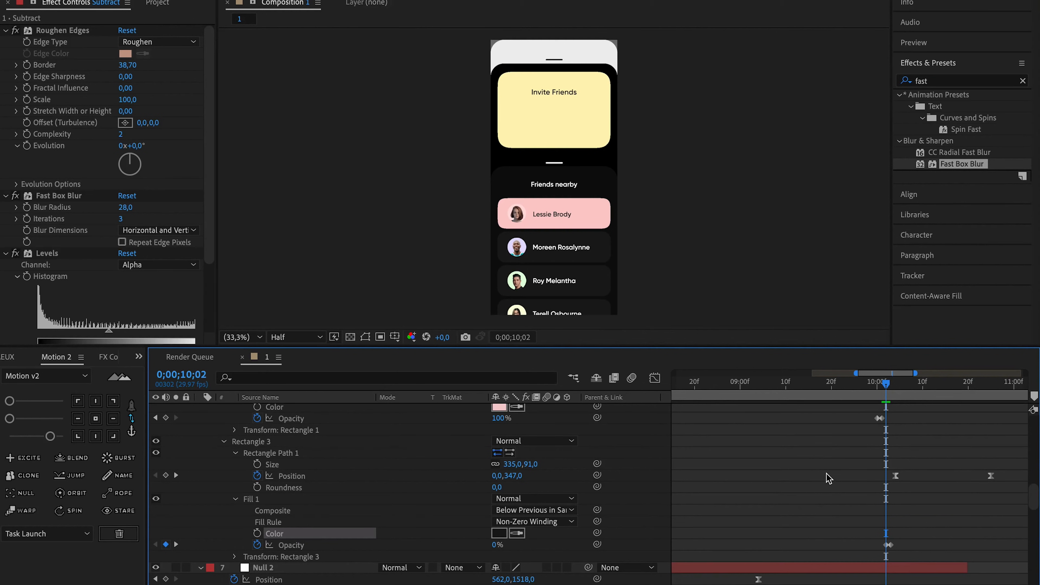
left_click_drag(905, 545, 858, 563)
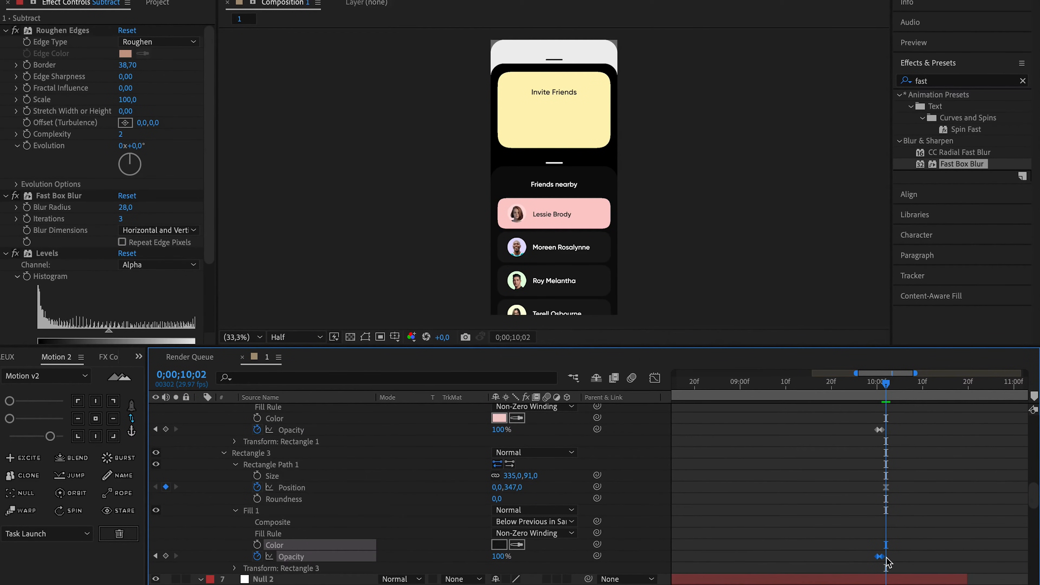
Remove the Opacity keyframes from Rectangle 3's fill and scrub ahead to check the row
key("Delete")
mouse_move(886, 383)
left_mouse_down()
mouse_move(906, 390)
mouse_move(886, 387)
mouse_move(902, 379)
left_mouse_up()
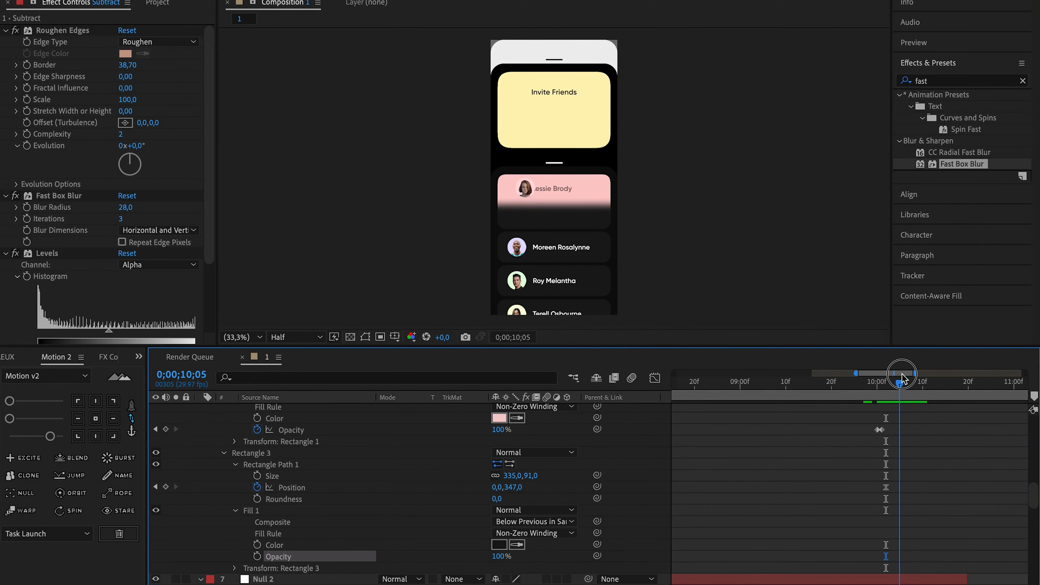
scroll(901, 424, "up", 10)
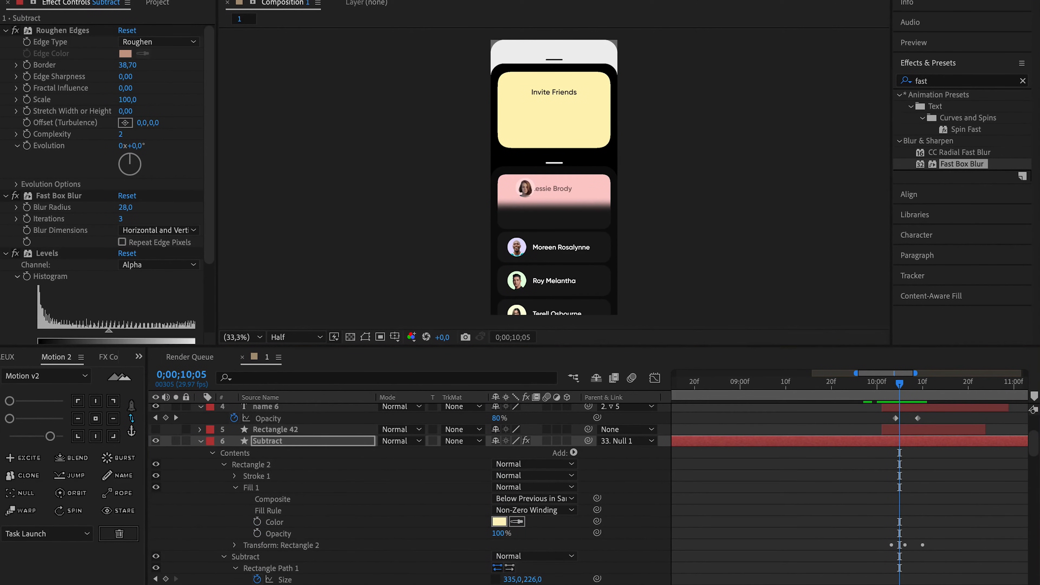
At 0;00;10;07, draw three small dark rectangles in the Subtract layer bridging the rising pink row and the empty row below
left_click_drag(895, 387, 909, 385)
scroll(518, 174, "up", 2)
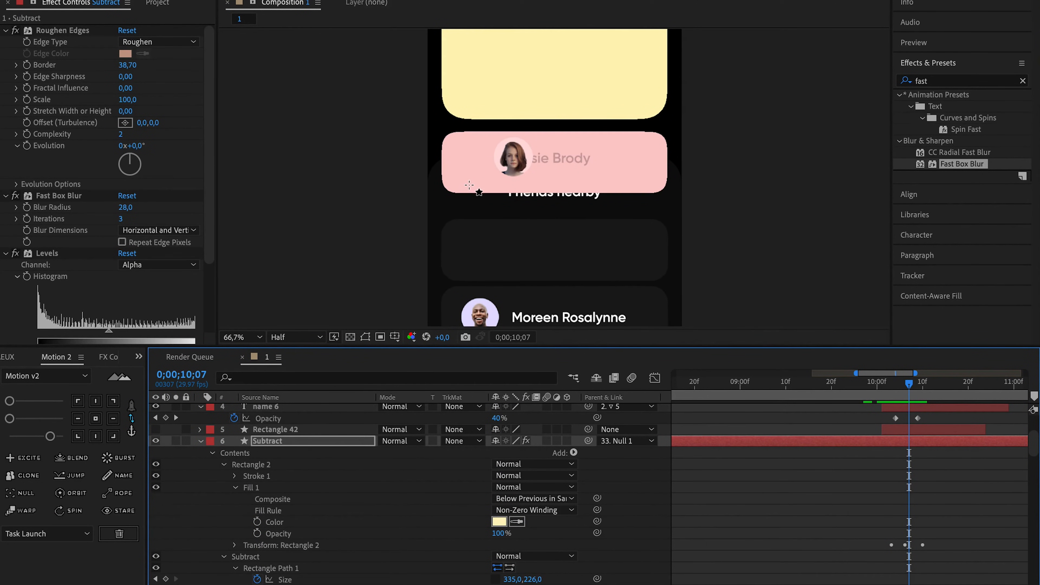
left_click_drag(474, 184, 493, 232)
left_click(536, 204)
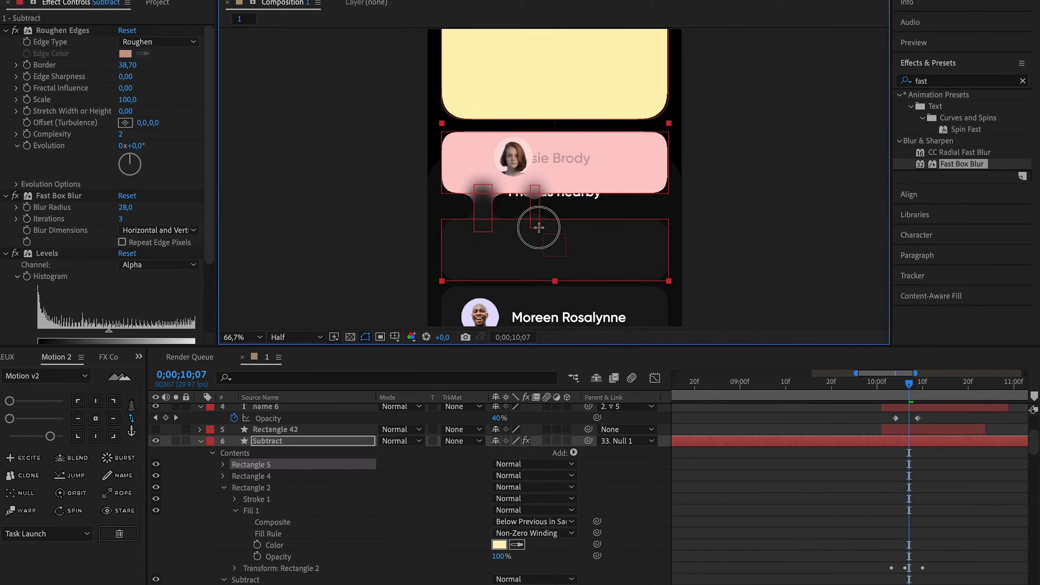
mouse_move(597, 183)
left_mouse_down()
mouse_move(605, 226)
mouse_move(634, 226)
left_mouse_up()
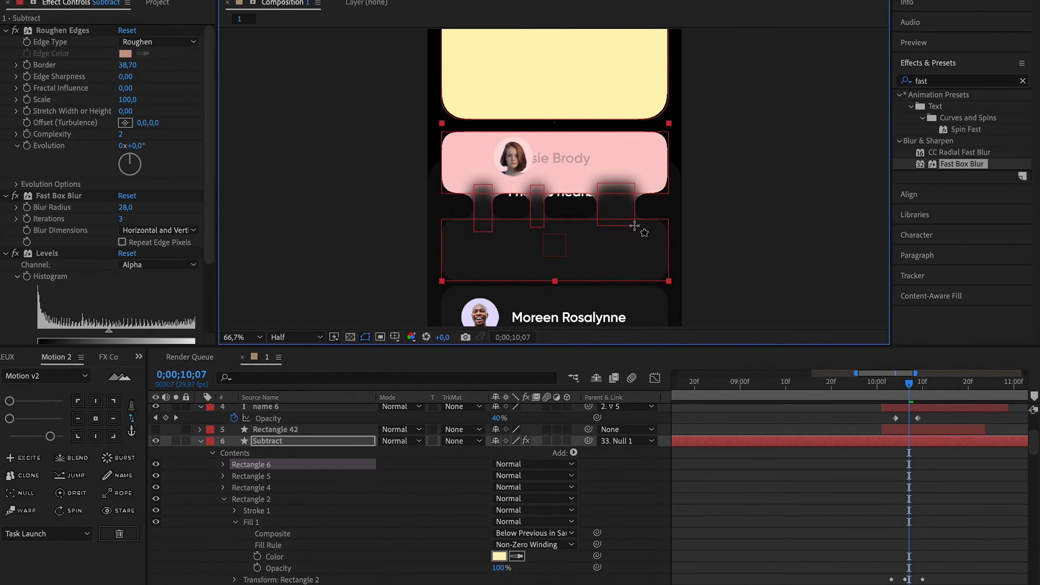
Start Scale keyframes at 0;00;10;07 for the three new rectangles, Rectangle 4, 5 and 6, and reveal only the keyframed properties
left_click(224, 464)
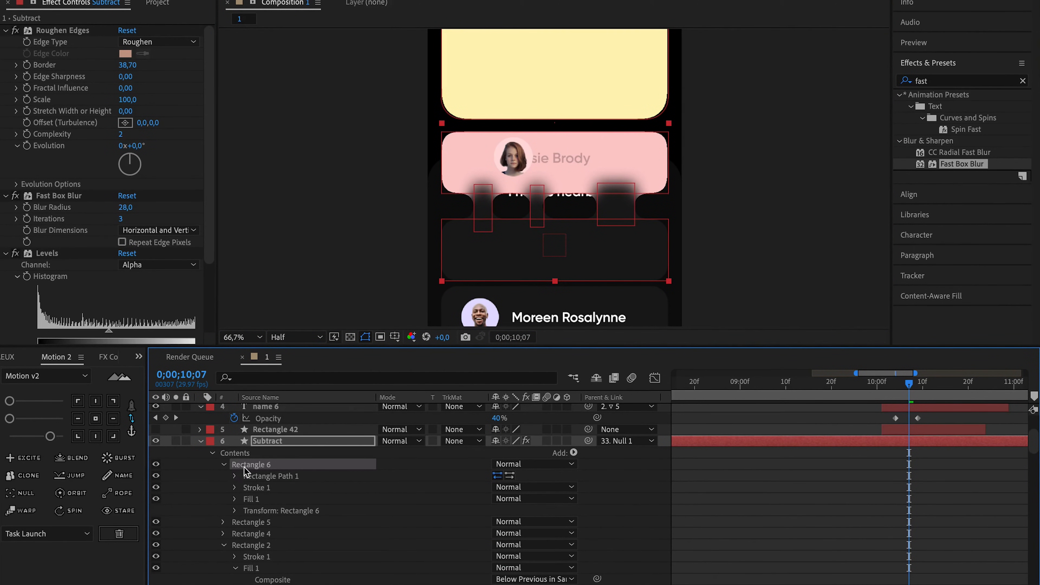
left_click(224, 474)
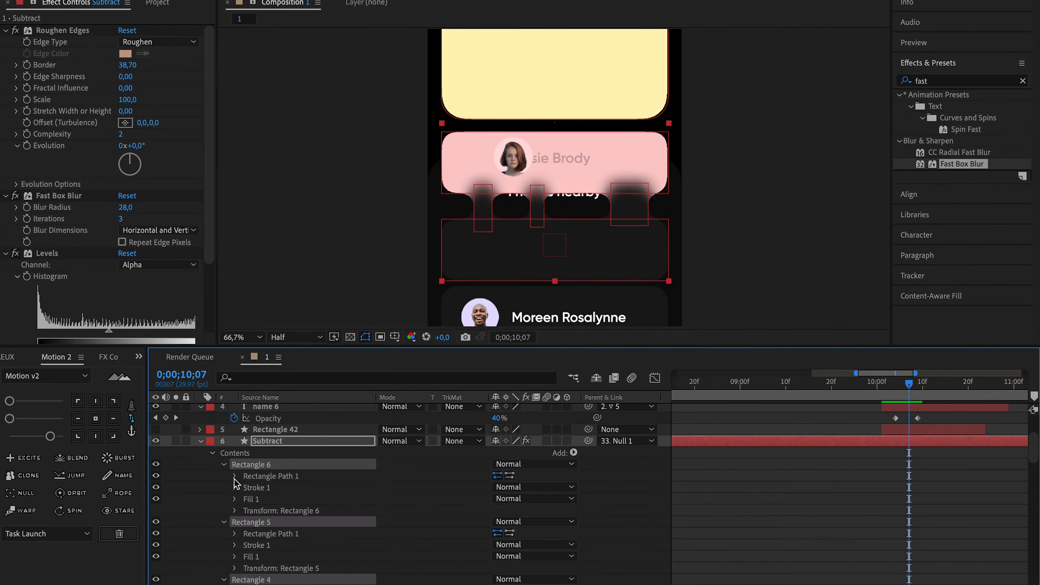
left_click(235, 477)
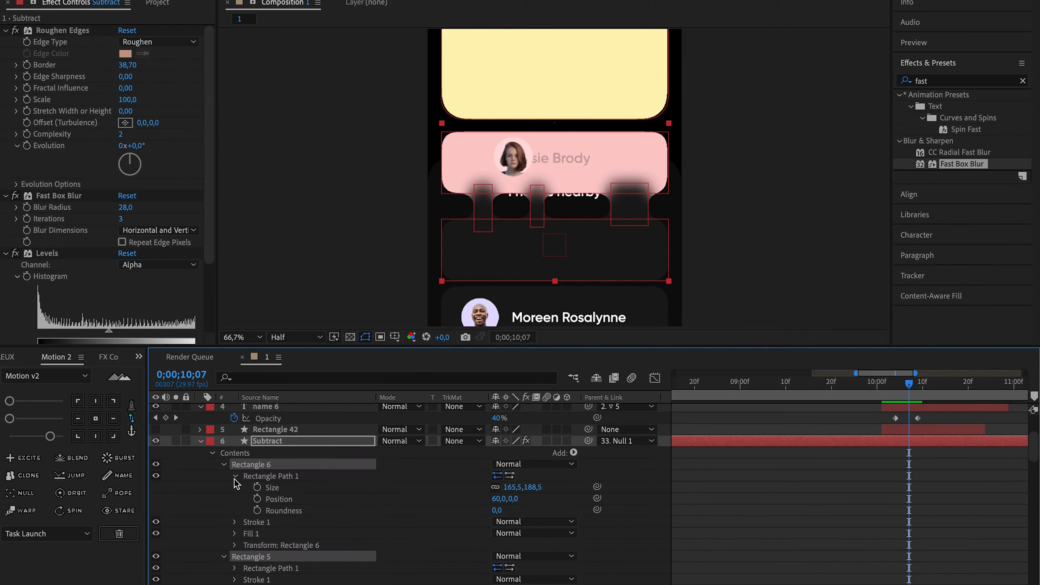
left_click(235, 546)
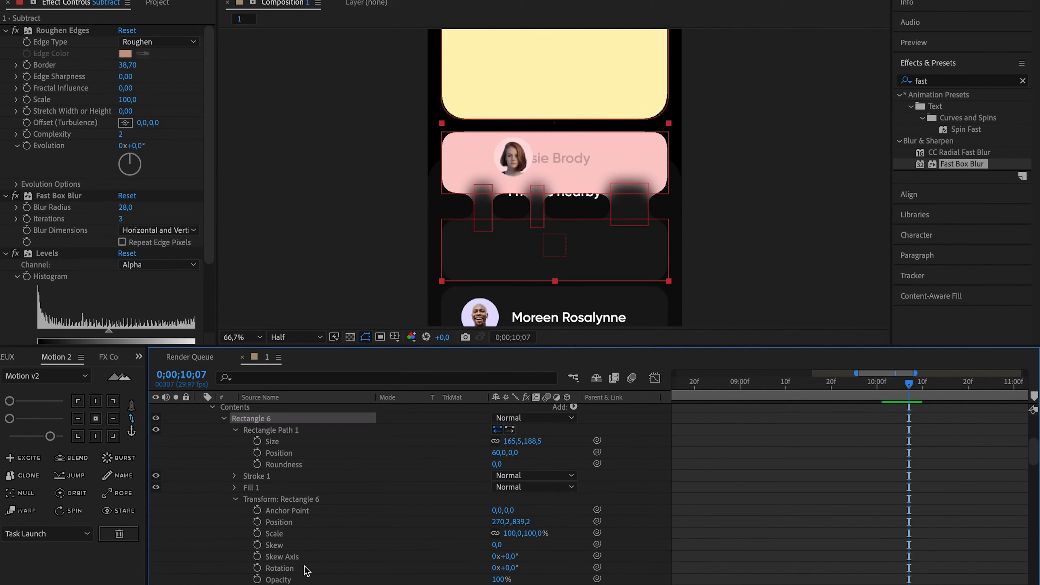
left_click(257, 534)
scroll(895, 513, "up", 2)
key("u")
Key the three bridging rectangles' Scale with their width collapsed at 0;00;10;10 and with 0,0% at 0;00;10;06
left_click_drag(910, 386, 922, 391)
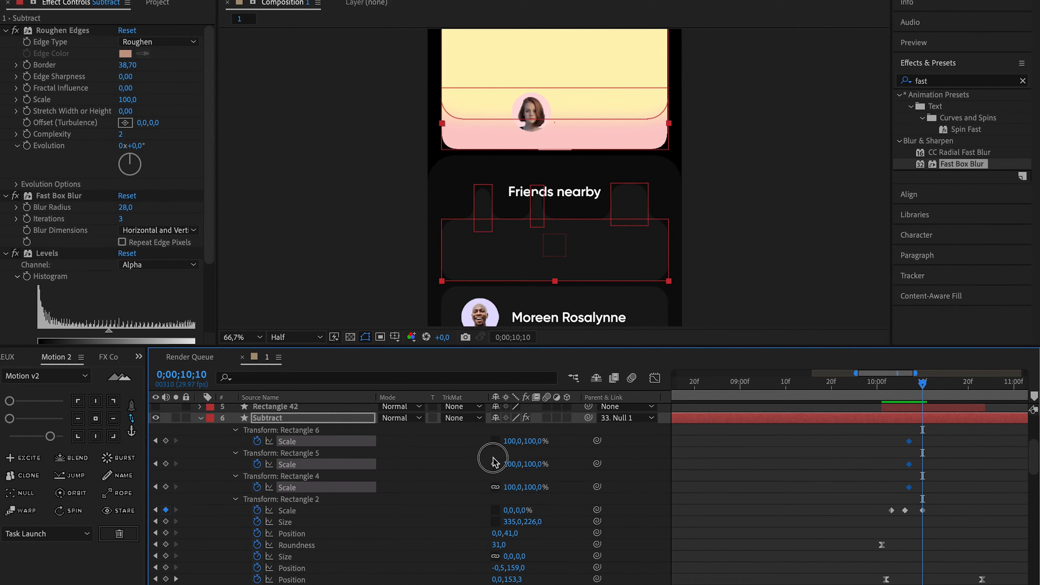
key("Return")
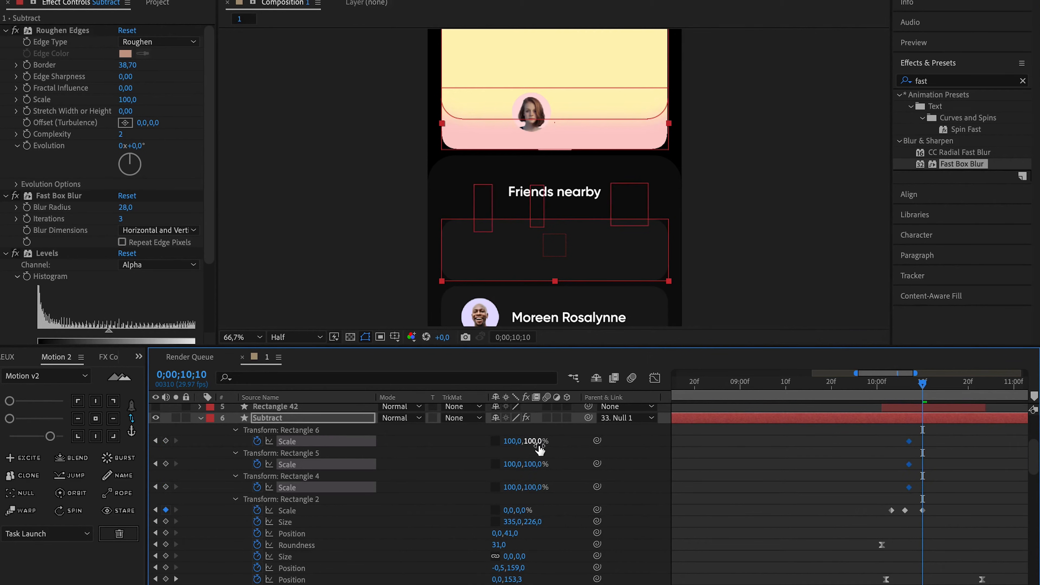
left_click_drag(896, 387, 907, 385)
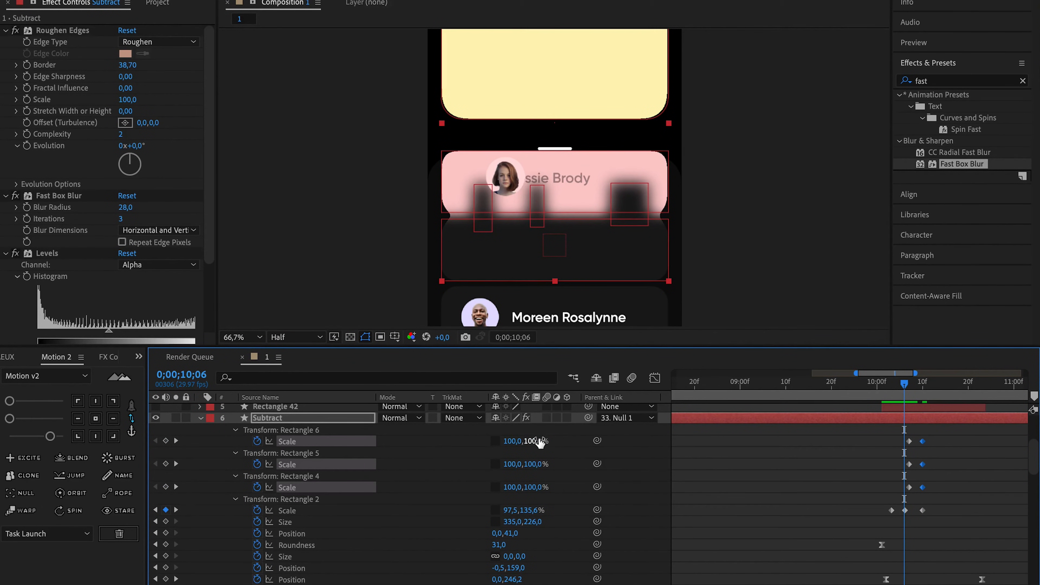
key("Tab")
type("0")
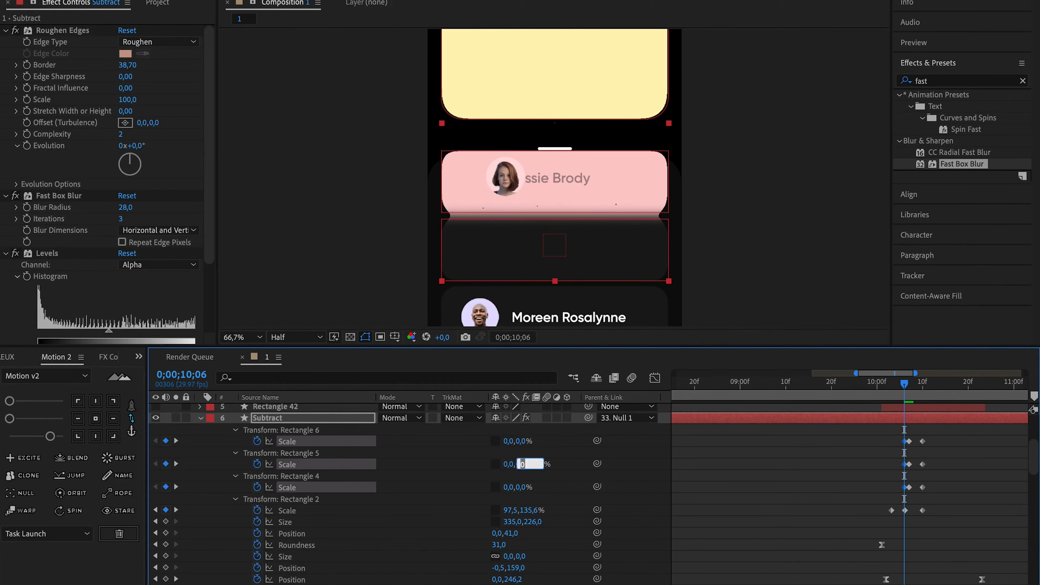
mouse_move(893, 384)
left_mouse_down()
mouse_move(913, 385)
mouse_move(892, 387)
mouse_move(905, 383)
left_mouse_up()
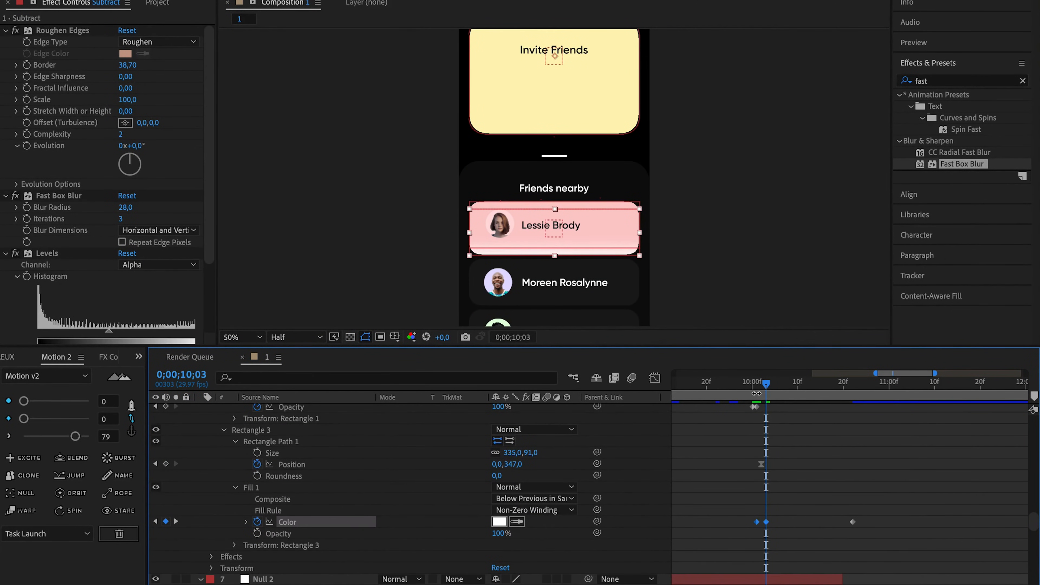
Retime Rectangle 3's fill Color keyframes to start at 0;00;10;00, paste a copied Color keyframe before 0;00;10;22, and preview the result
left_click(752, 384)
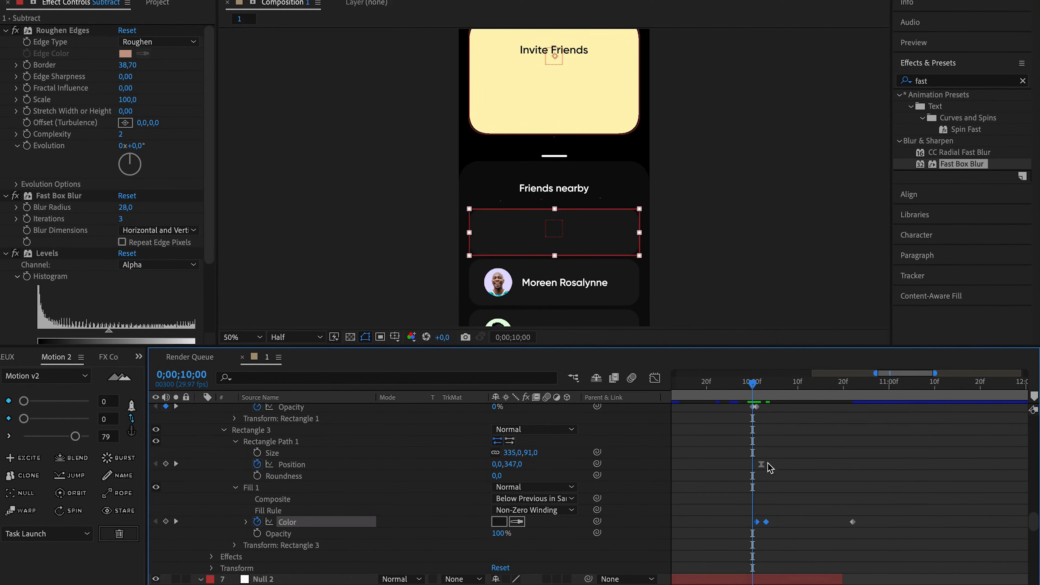
key("space")
key("space")
left_click(749, 382)
key("space")
key("space")
left_click_drag(753, 382, 853, 384)
left_click(765, 478)
left_click(759, 526)
key("super+c")
key("super+v")
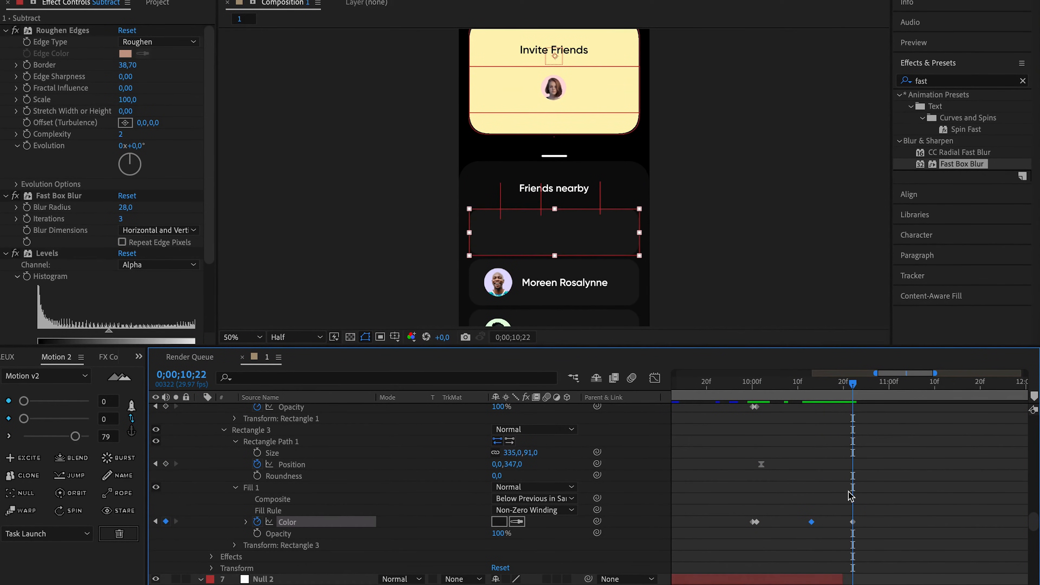
key("space")
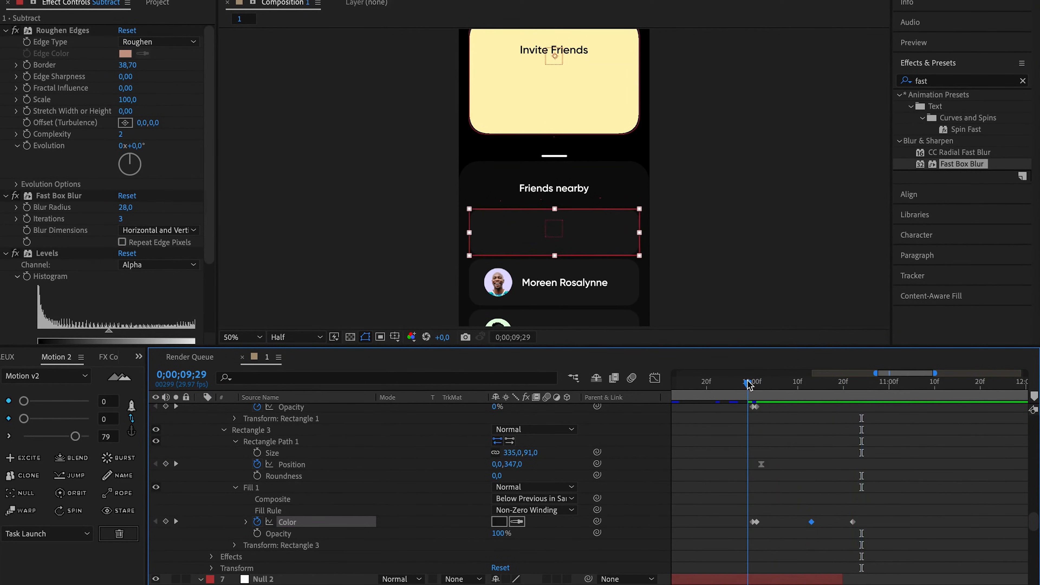
left_click_drag(749, 384, 715, 389)
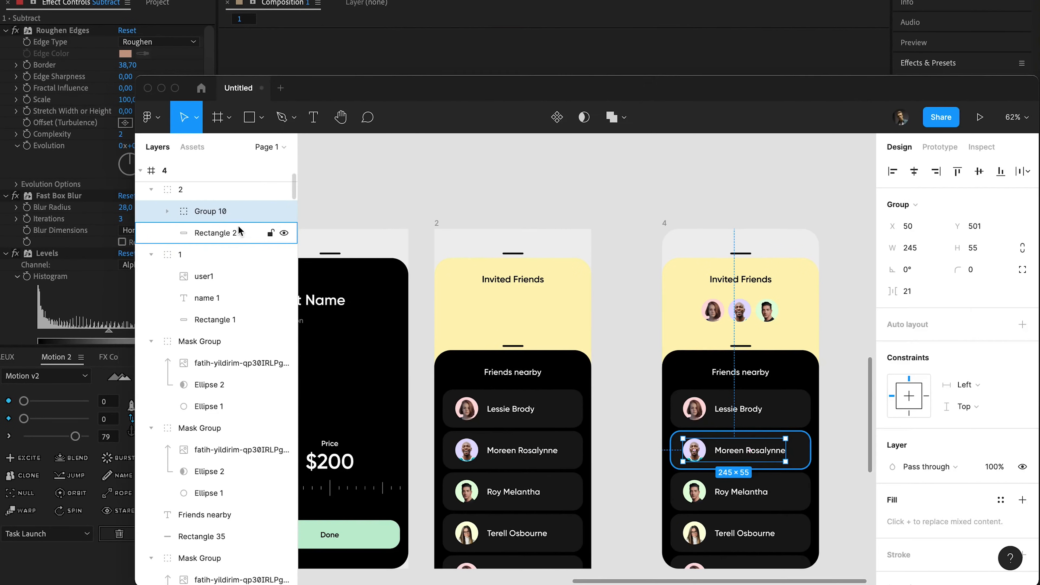
In Figma, rename the second friend's avatar-and-name group in frame 4 to 2
double_click(218, 217)
type("2")
key("Return")
Group the third friend's avatar and name in frame 4 and rename the group to 3
left_click(720, 489, "super")
left_click(697, 491, "shift+super")
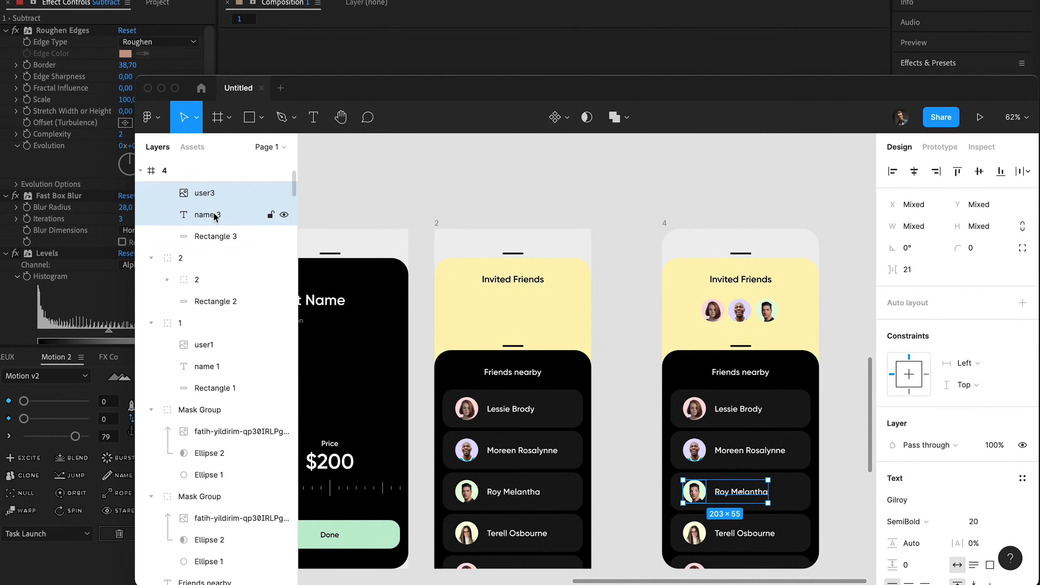
key("super+g")
double_click(202, 205)
type("3")
key("Return")
scroll(915, 450, "down", 2)
scroll(916, 450, "down", 2)
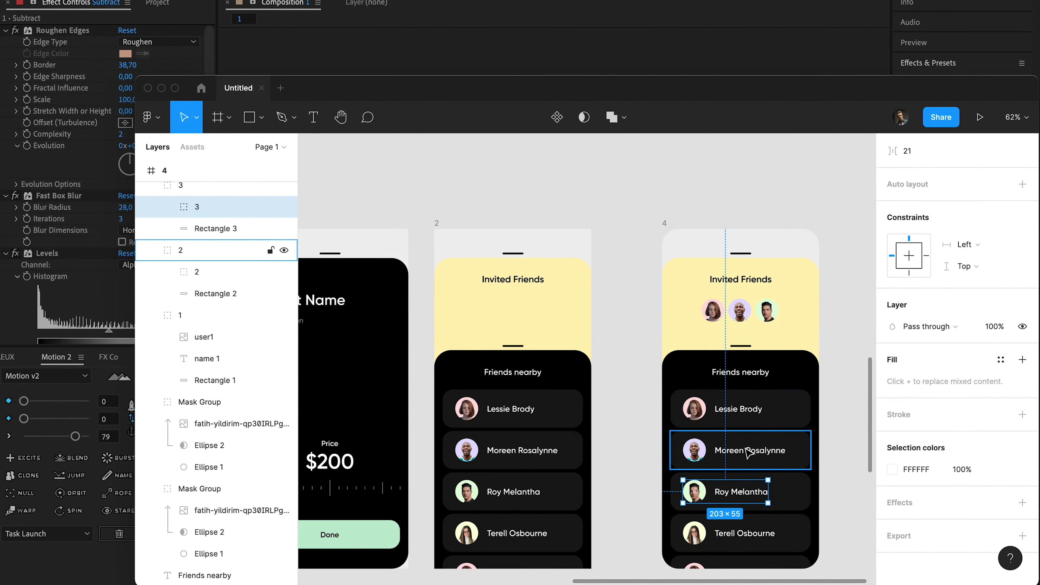
Add a 3x PNG export setting to groups 2 and 3 and try to export them
left_click(748, 452, "super")
left_click(202, 272)
left_click(201, 208, "super")
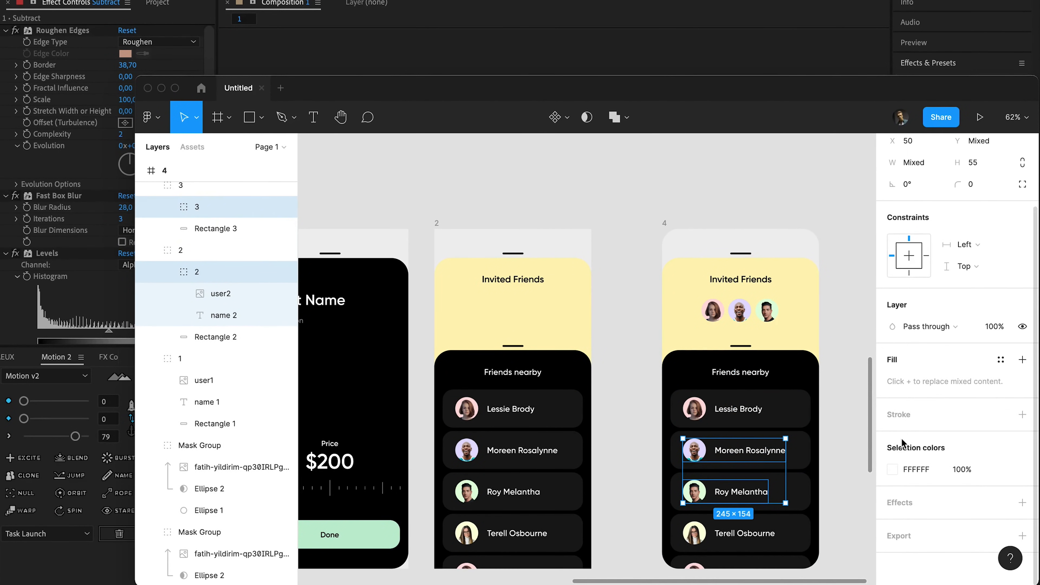
left_click(1021, 537)
left_click(913, 500)
left_click(912, 547)
left_click(940, 530)
left_click(796, 462)
left_click(619, 386)
Rename the third friend's group to 3u and the second friend's group to 2u
left_click(197, 208)
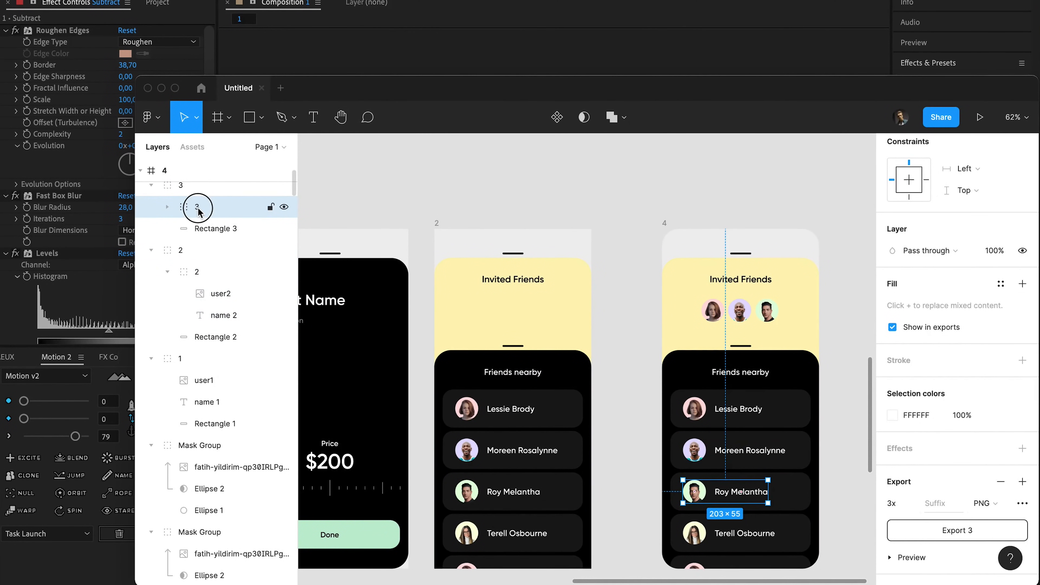
double_click(197, 208)
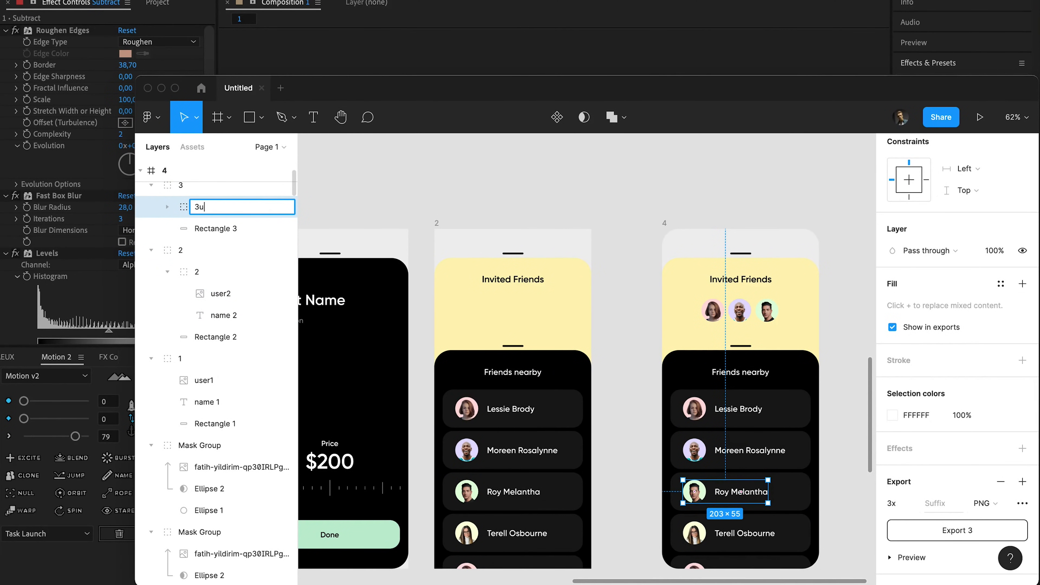
type("u")
left_click(197, 273)
double_click(211, 274)
key("Return")
Export groups 2u and 3u together as PNG files into the events folder
left_click(199, 206, "shift")
left_click(958, 530)
left_click(794, 462)
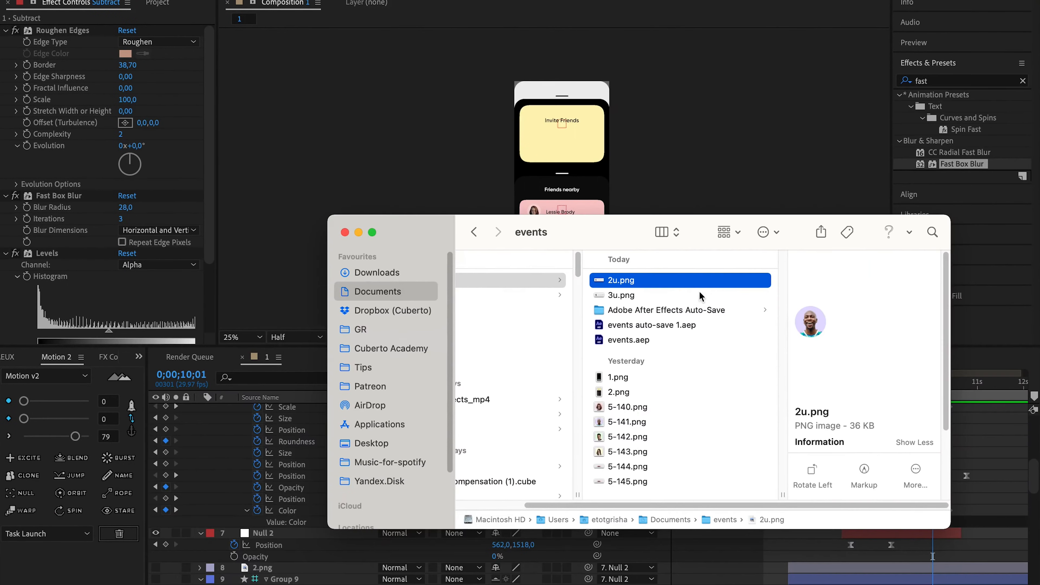
Bring 2u.png and 3u.png into the After Effects composition, split them at 0;00;10;01 and delete the earlier parts
left_click(685, 295, "shift")
left_click_drag(685, 295, 598, 258)
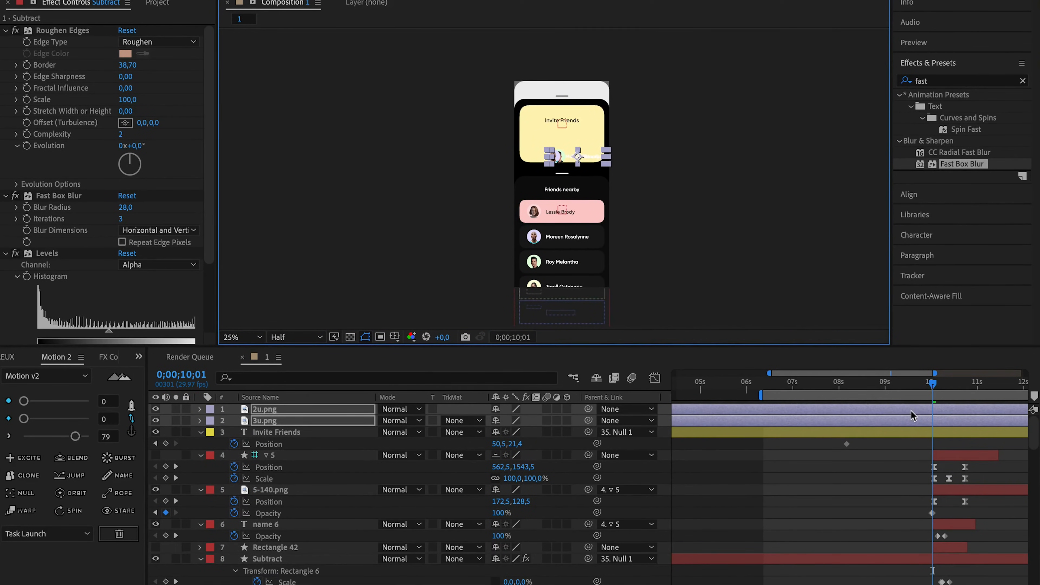
key("super+shift+d")
left_click(923, 444)
left_click(916, 423, "shift")
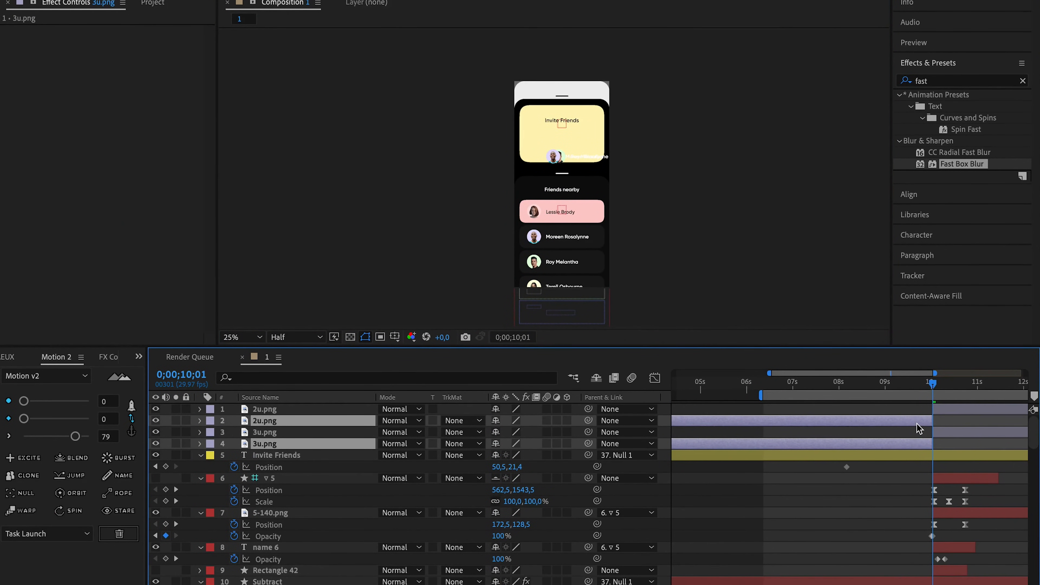
key("Delete")
Extend the start of the 2u.png and 3u.png layers back to about 0;00;09;23
key("period")
key("period")
left_click(952, 419)
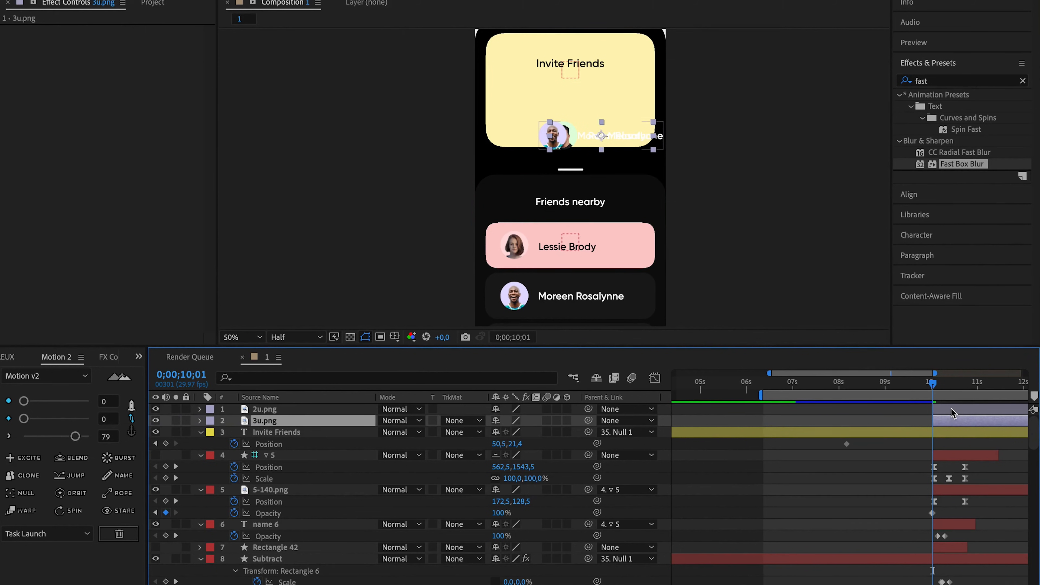
left_click(951, 409, "shift")
mouse_move(934, 385)
left_mouse_down()
mouse_move(863, 387)
mouse_move(936, 386)
mouse_move(927, 388)
left_mouse_up()
left_click_drag(933, 414, 922, 414)
Position 2u.png over the second friend row's content and 3u.png over the third friend row's content
left_click(562, 141)
left_click_drag(562, 141, 518, 303)
left_click(739, 247)
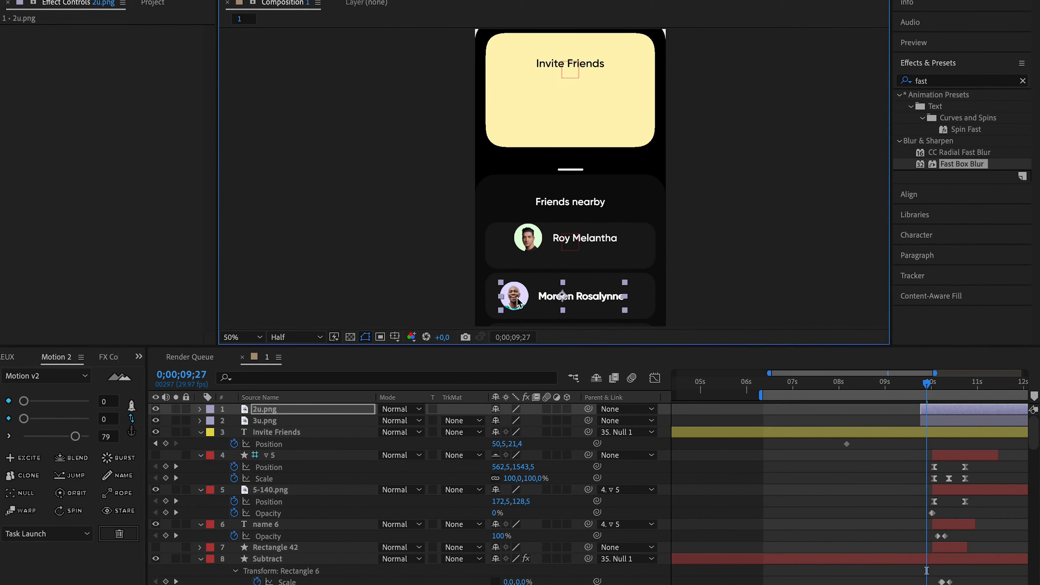
left_click(943, 422)
scroll(657, 198, "down", 4)
left_click_drag(529, 161, 518, 273)
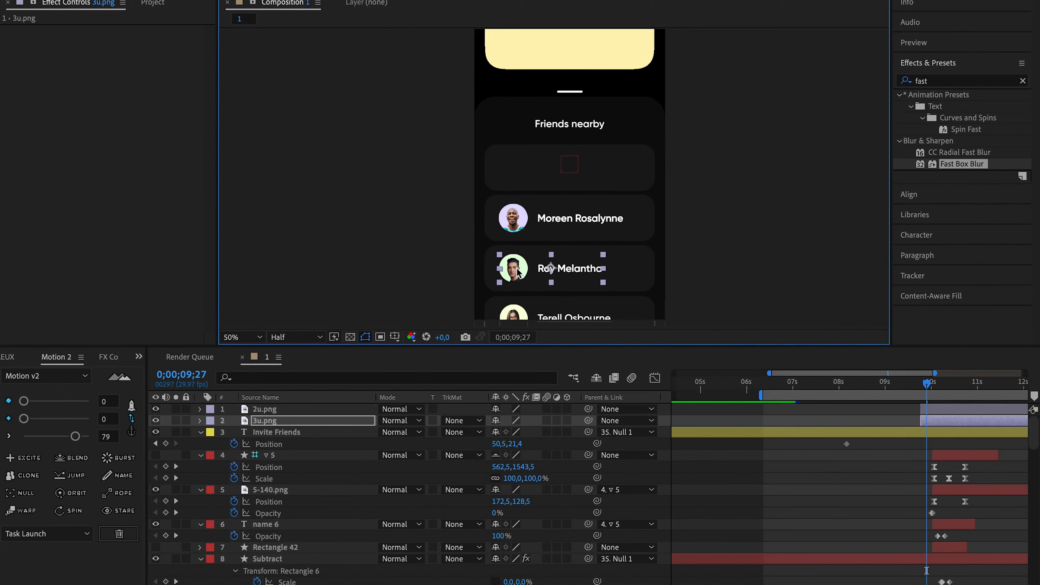
Switch to Figma, group the first friend's avatar and name in frame 4, and name the group 1u
key("super+Tab")
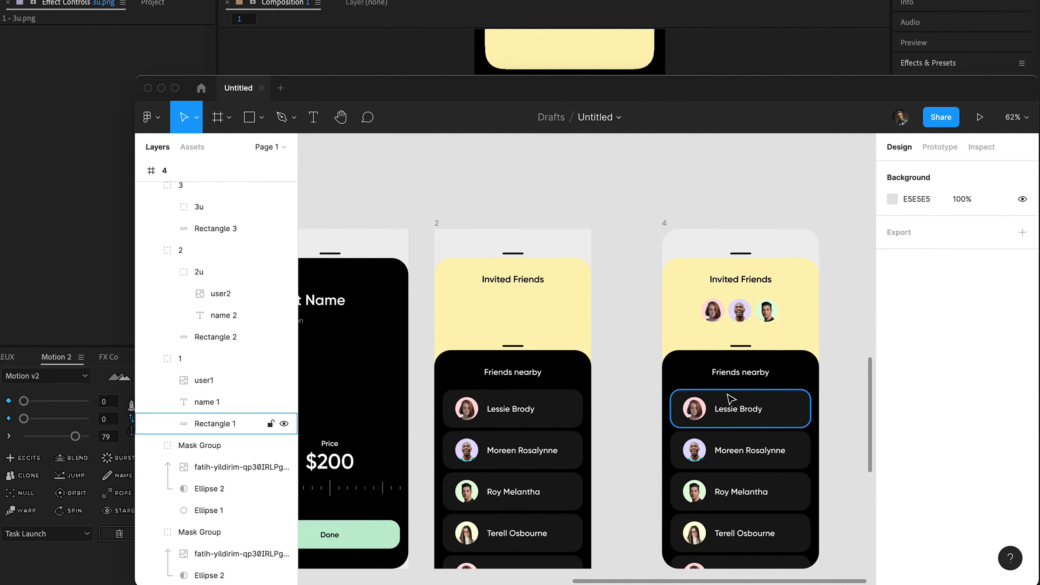
left_click(731, 408, "super")
left_click(695, 410, "shift+super")
key("super+g")
double_click(217, 384)
type("1u")
key("Return")
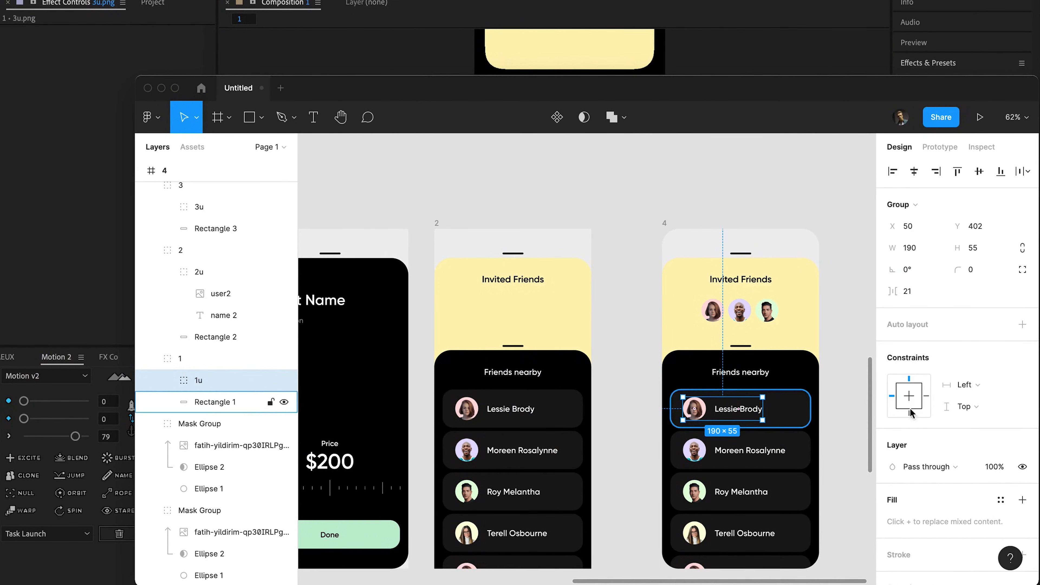
Add an export setting to group 1u and export it as a PNG into the events folder
scroll(917, 533, "down", 4)
left_click(1023, 536)
scroll(965, 534, "down", 4)
left_click(914, 484)
left_click(914, 530)
left_click(930, 515)
left_click(806, 462)
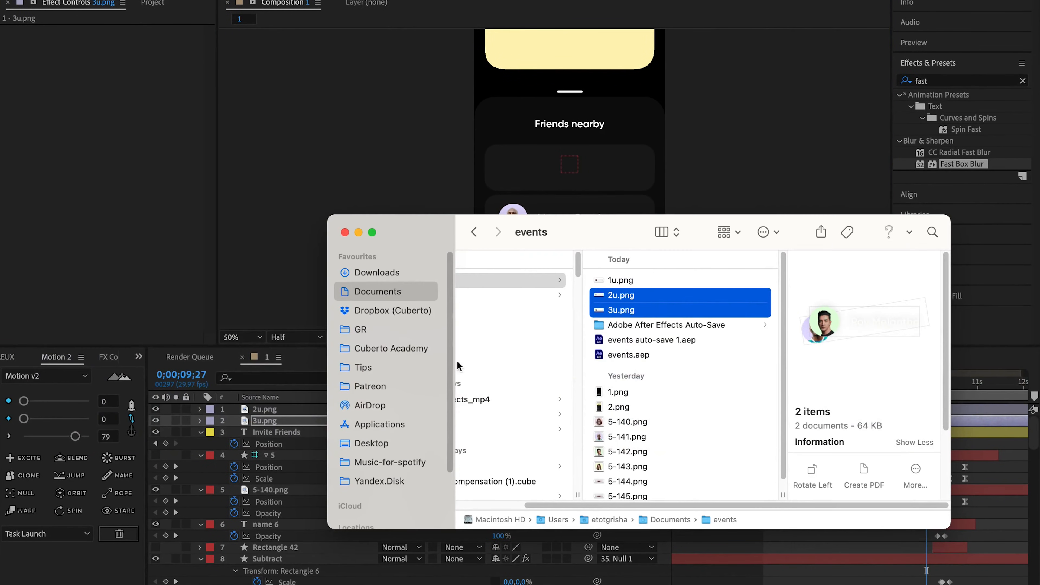
Place 1u.png on the first friend row in the After Effects composition and trim away its part before 0;00;09;23
left_click_drag(627, 281, 515, 168)
key("super+Tab")
left_click(922, 382)
key("super+shift+d")
key("super+Down")
key("Delete")
left_click(939, 411)
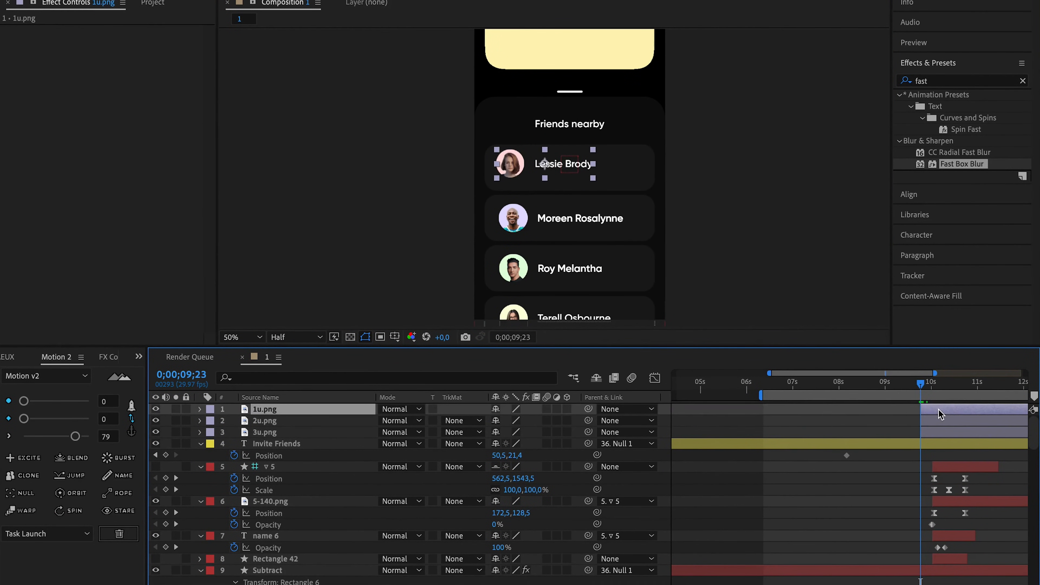
At 0;00;10;01, align 1u.png with the avatar and name in the pink first friend row
left_click_drag(896, 382, 933, 366)
key(".")
left_click_drag(476, 152, 482, 161)
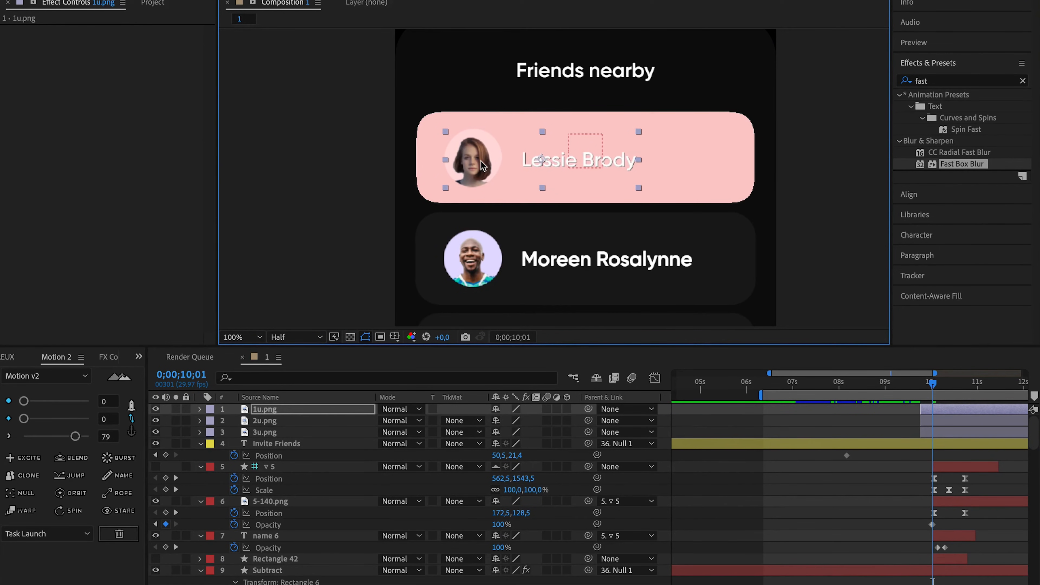
key("comma")
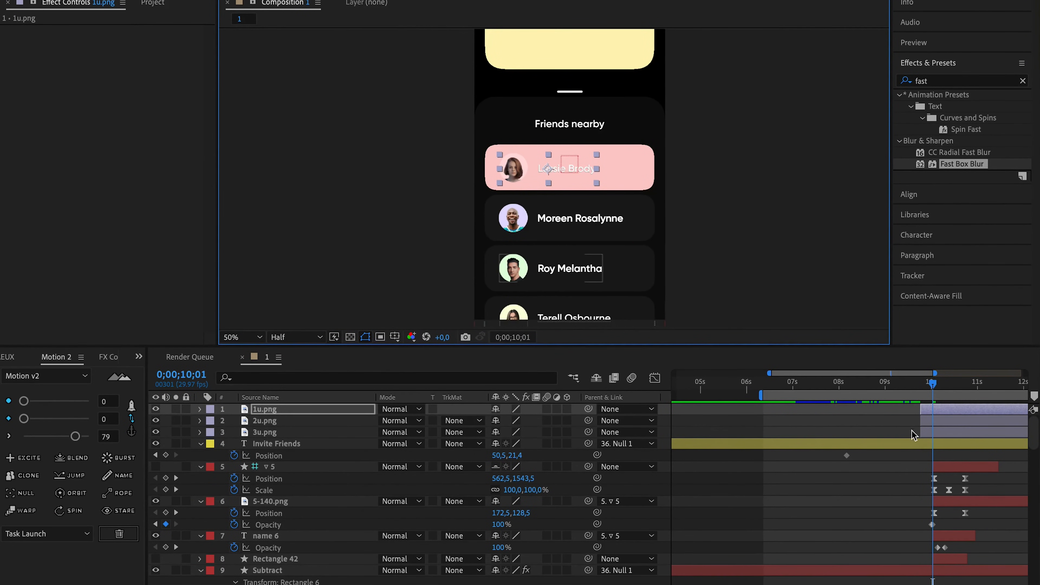
Trim off the leading part of the duplicated Subtract layer and place the rest to start at about 0;00;11;15
left_click(910, 384)
key("space")
left_click(927, 384)
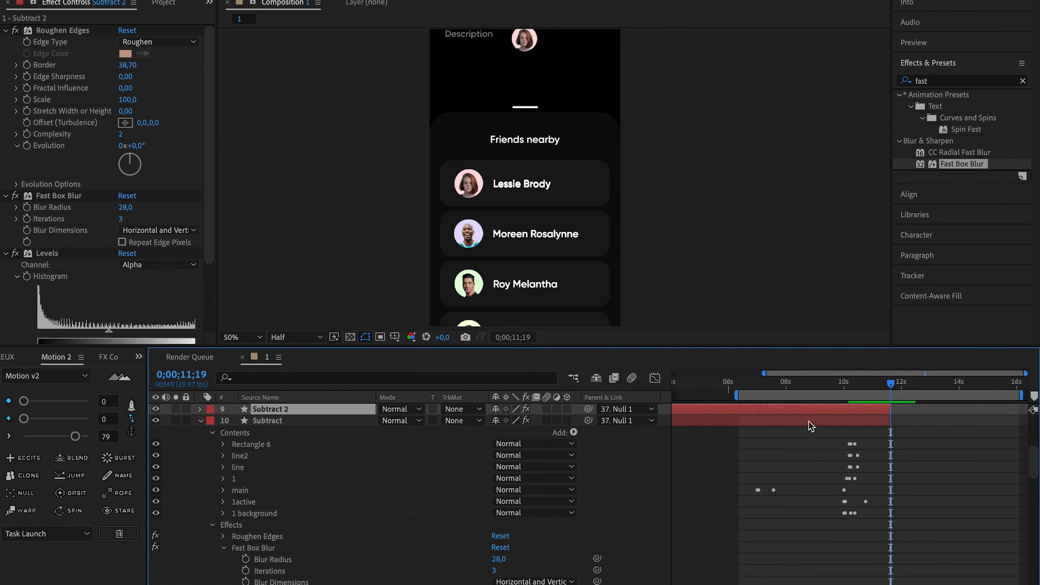
left_click(200, 410)
left_click_drag(743, 407, 906, 414)
key("super+z")
key("u")
key("super+shift+d")
left_click(786, 419)
key("Delete")
left_click_drag(893, 385, 942, 384)
key("u")
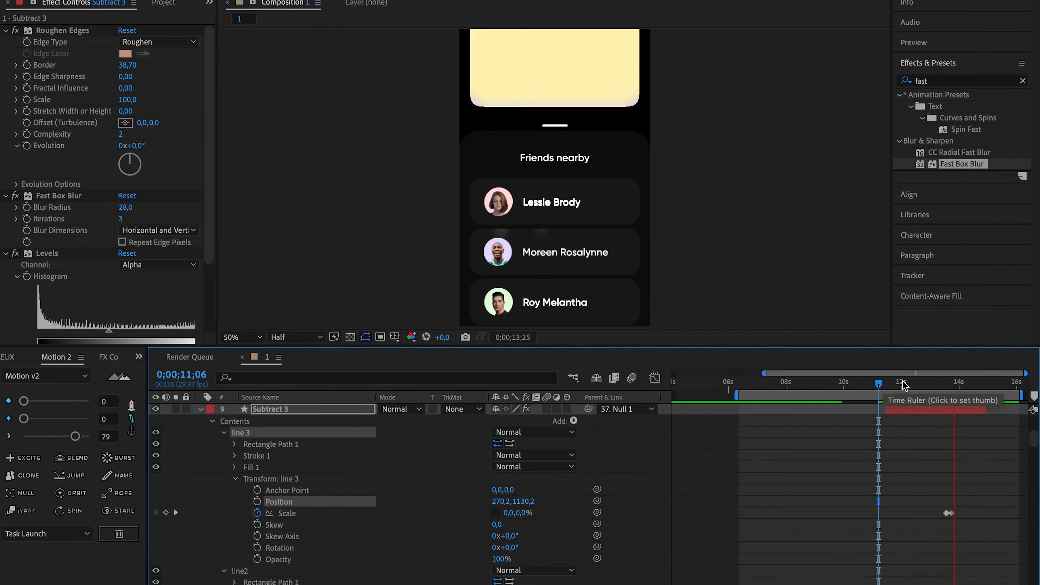
Preview the second friend row's gooey merge into the Invite Friends card from about 0;00;11;04
mouse_move(880, 379)
left_mouse_down()
mouse_move(954, 375)
mouse_move(849, 381)
mouse_move(877, 381)
left_mouse_up()
key("space")
key("space")
scroll(711, 245, "down", 1)
scroll(711, 246, "up", 4)
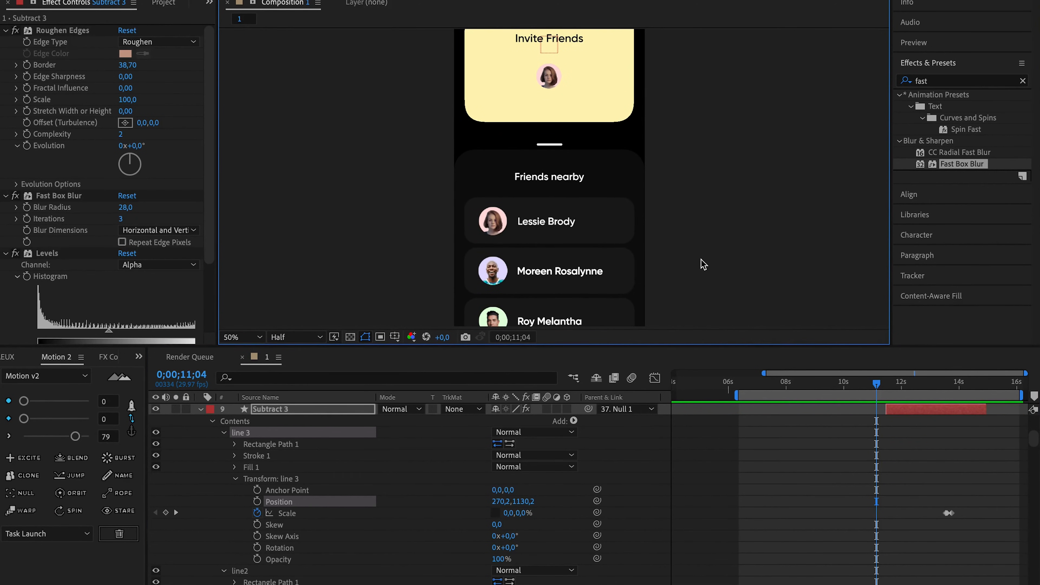
left_click(609, 265)
scroll(609, 266, "down", 3)
key("space")
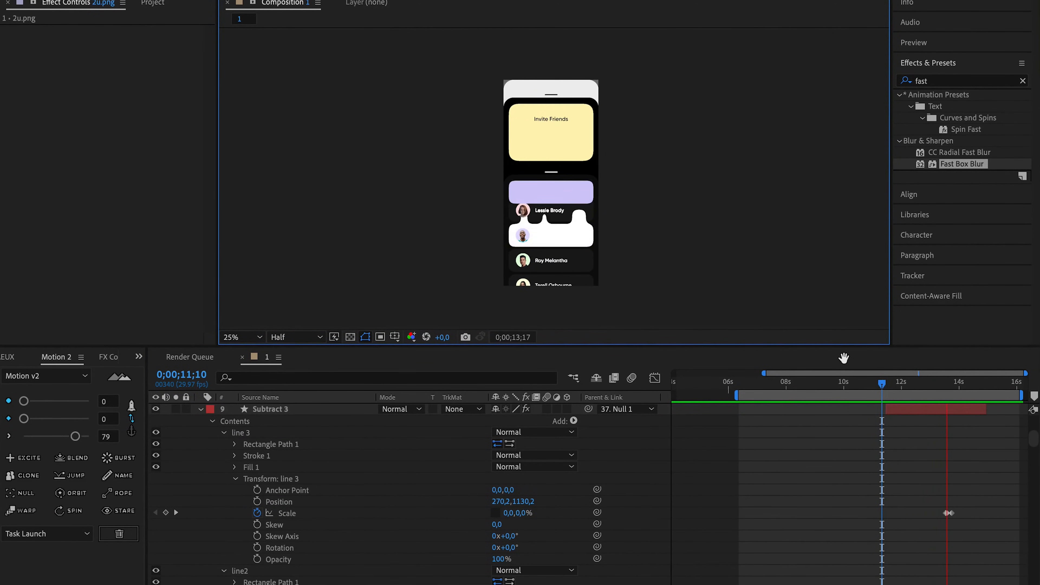
key("space")
Duplicate the ▽ 5, 5-140.png, name 6 and Rectangle 42 layers and shift the copies to just before 0;00;12;00
left_click_drag(901, 384, 888, 385)
left_click(550, 138)
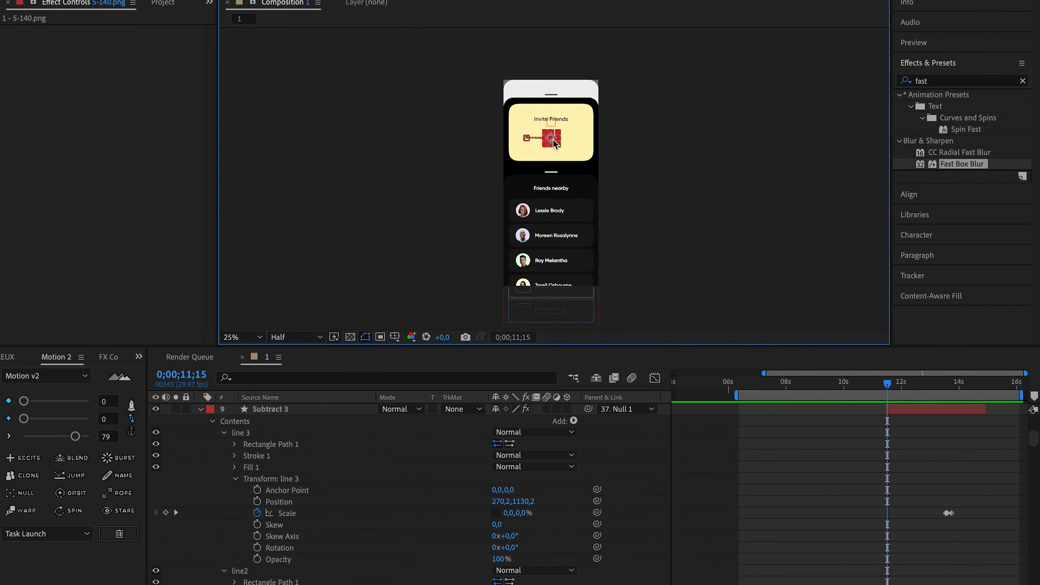
scroll(911, 496, "up", 5)
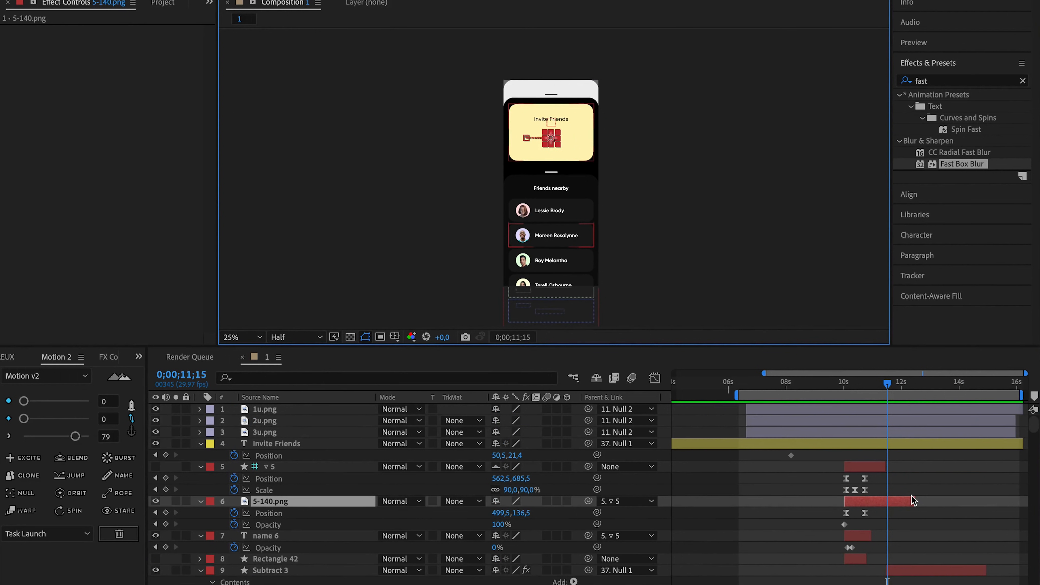
left_click(854, 466)
left_click(862, 558, "shift")
key("ctrl+d")
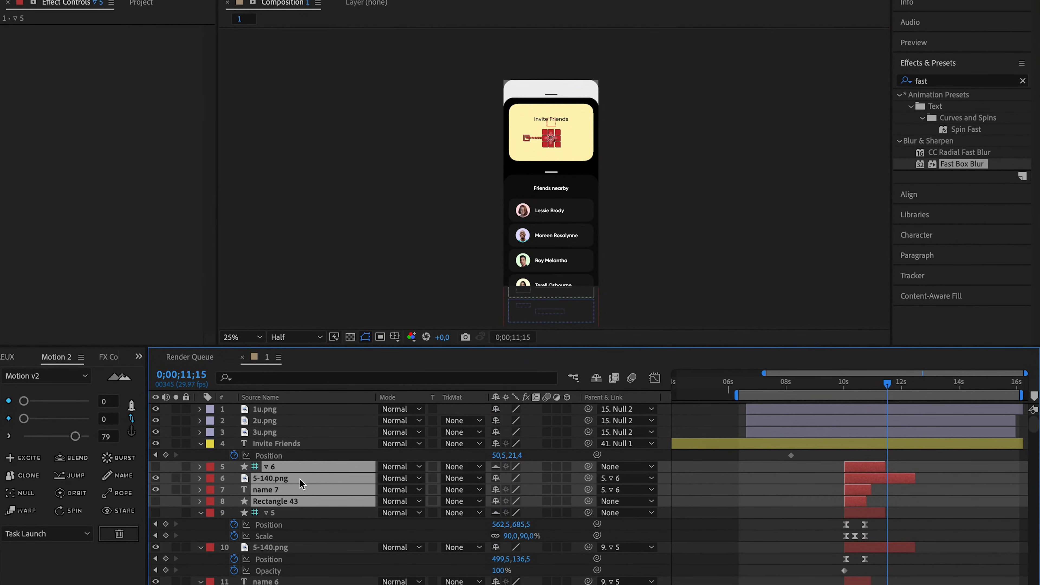
left_click_drag(853, 504, 905, 501)
scroll(905, 501, "down", 2)
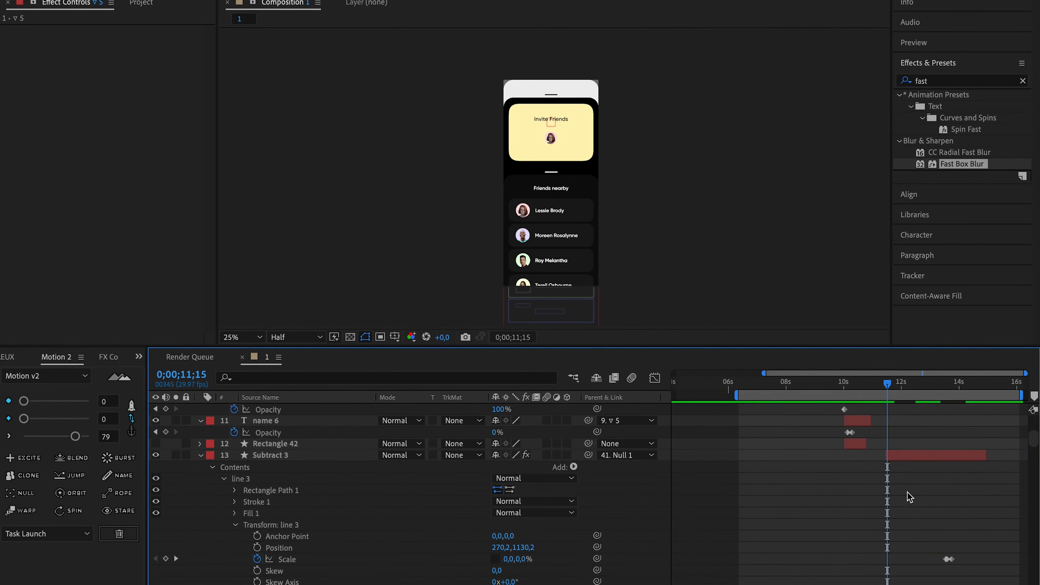
Preview the copies' timing and shift the four duplicated avatar and name layers to start at 0;00;12;00
left_click(858, 386)
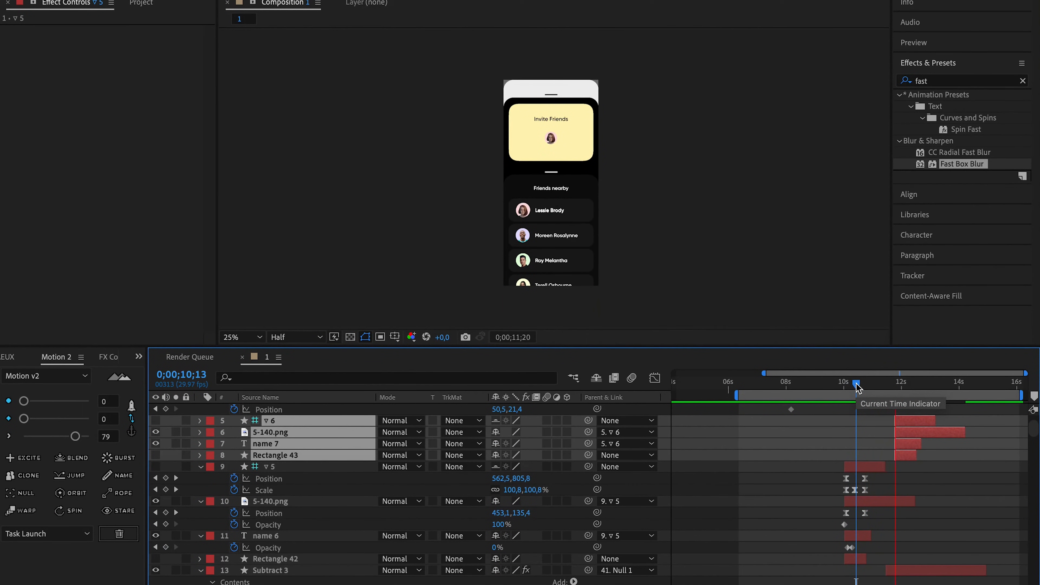
key("space")
key("space")
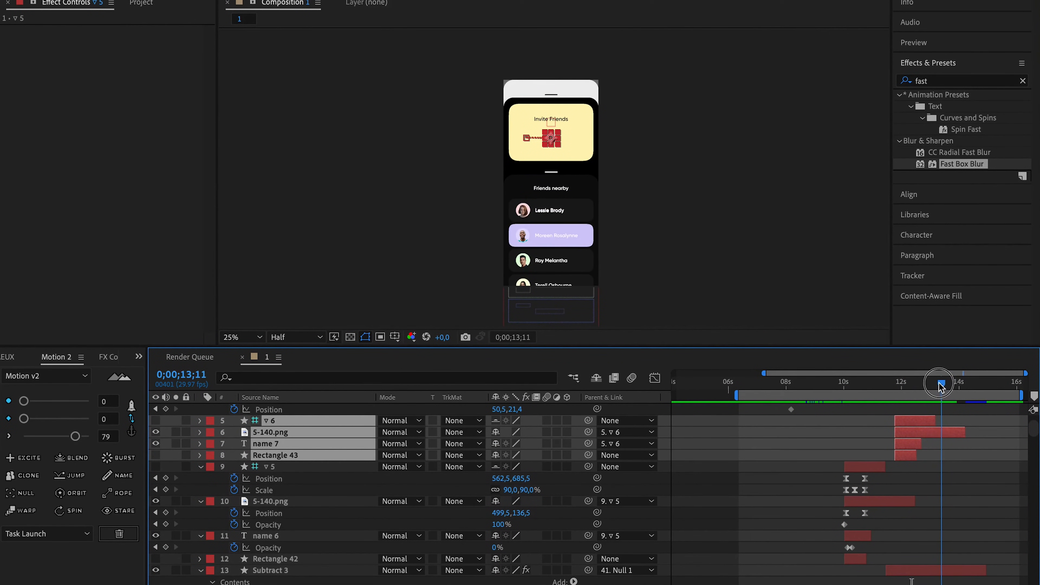
left_click(904, 388)
left_click_drag(903, 388, 899, 390)
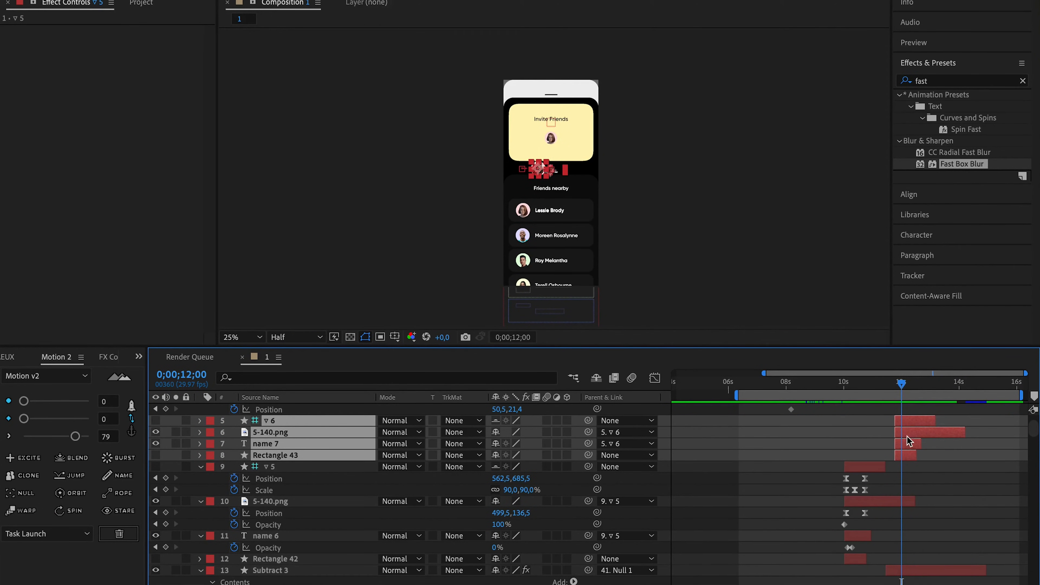
left_click_drag(908, 454, 914, 456)
Show Subtract 3's keyframes, trim its start close to the first keyframes, and shift it to begin just before 0;00;12;00
scroll(912, 457, "down", 4)
left_click(912, 466)
scroll(913, 469, "down", 2)
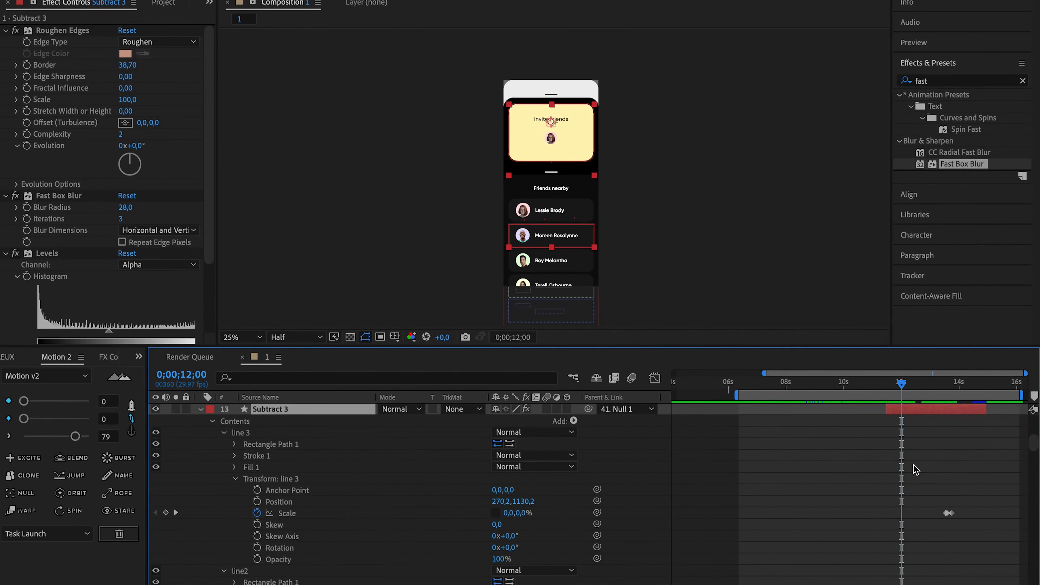
scroll(913, 469, "up", 2)
key("space")
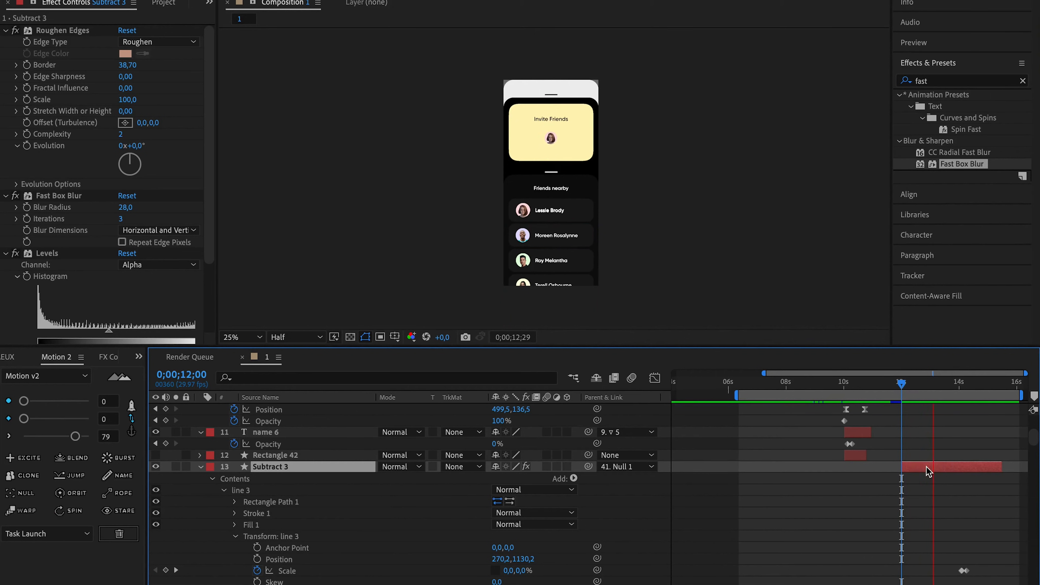
key("u")
left_click_drag(924, 466, 875, 466)
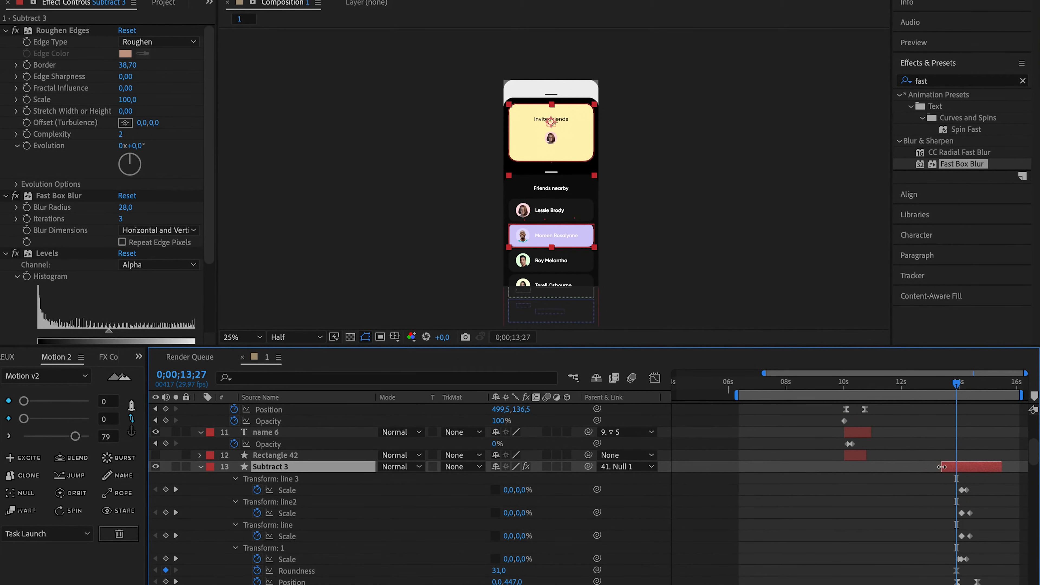
Fine-tune Subtract 3's timing so its Roundness keyframe falls at 0;00;12;01, and preview the merge
left_click(904, 385)
left_click_drag(904, 386, 901, 387)
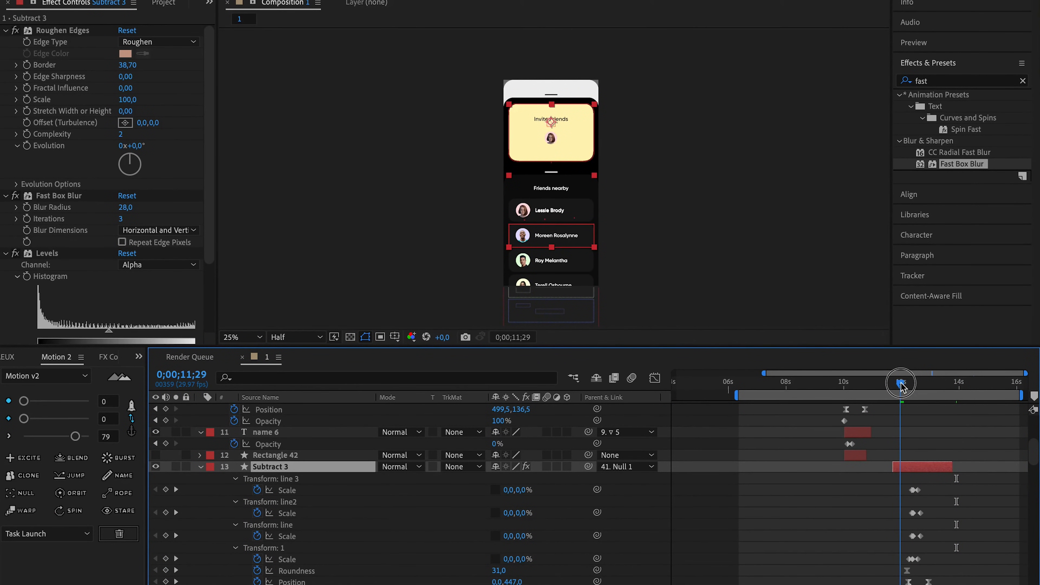
left_click_drag(930, 466, 921, 466)
left_click(889, 385)
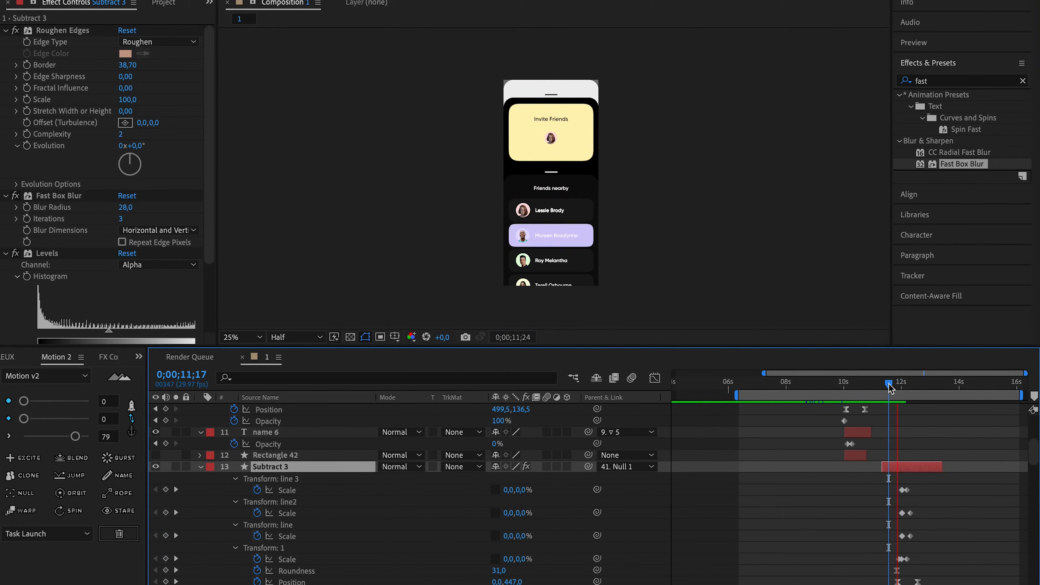
key("space")
key("space")
scroll(518, 195, "up", 1)
left_click(906, 384)
left_click_drag(909, 466, 915, 467)
left_click(891, 385)
key("space")
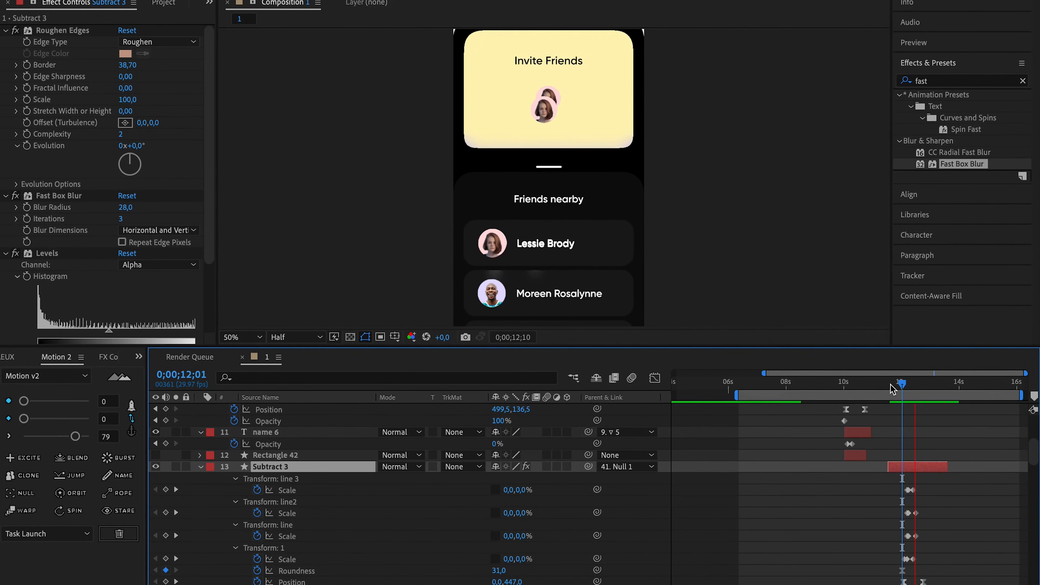
Replace the source of the duplicated 5-140.png layer with 5-141.png from the AEUX Images folder
scroll(905, 418, "up", 5)
left_click(921, 445)
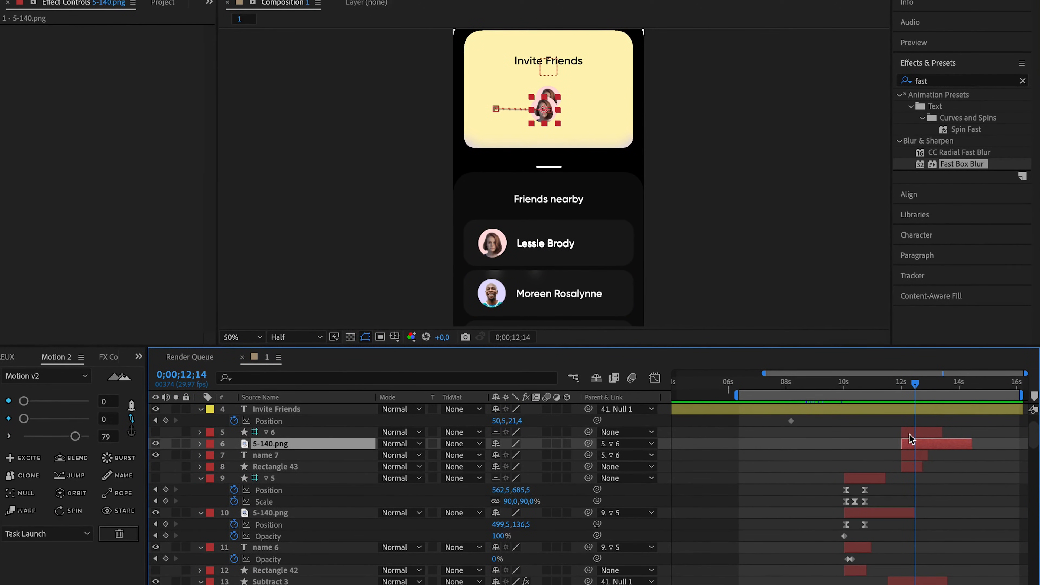
key("ctrl+0")
left_click(4, 201)
left_click(17, 214)
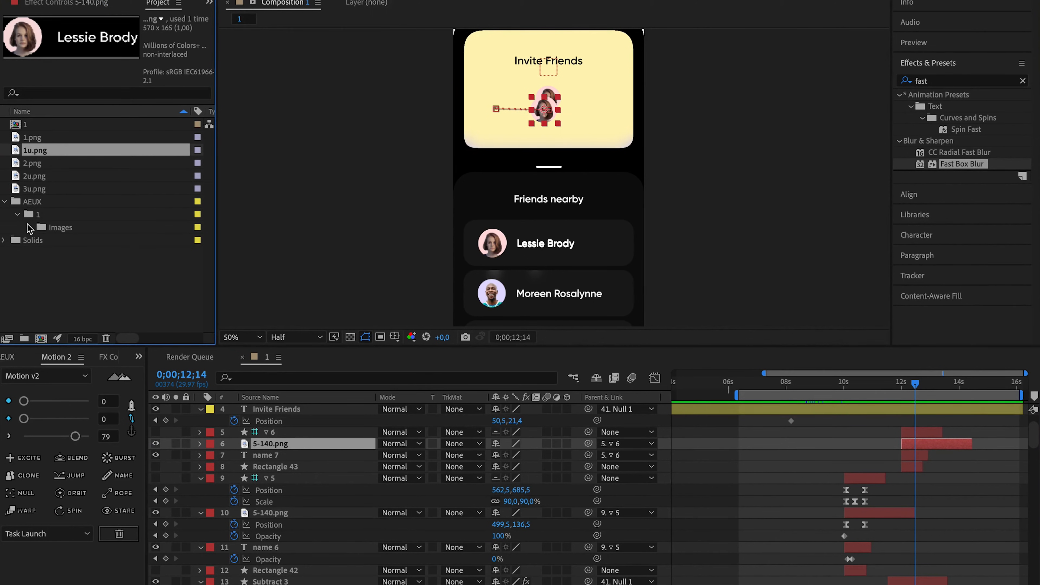
left_click(30, 227)
left_click(87, 254)
left_click_drag(90, 258, 277, 446)
At the 0;00;12;01 keyframe, set the ▽ 6 layer's Position to 562,5, 1835,5 to line up with the second friend row
left_click_drag(885, 385, 906, 386)
key("u")
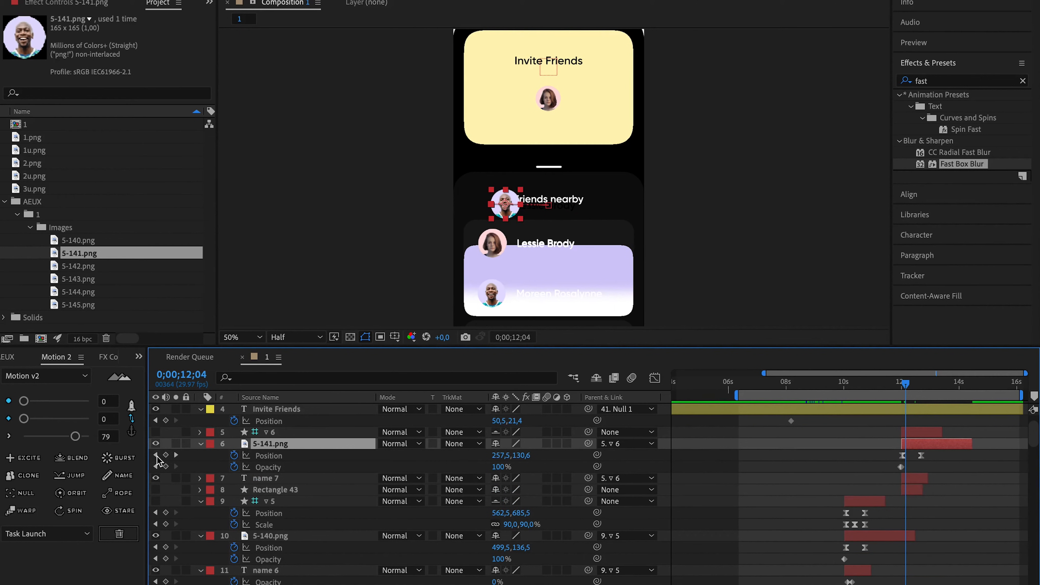
left_click(263, 432)
key("u")
left_click(155, 444)
left_click_drag(527, 444, 734, 442)
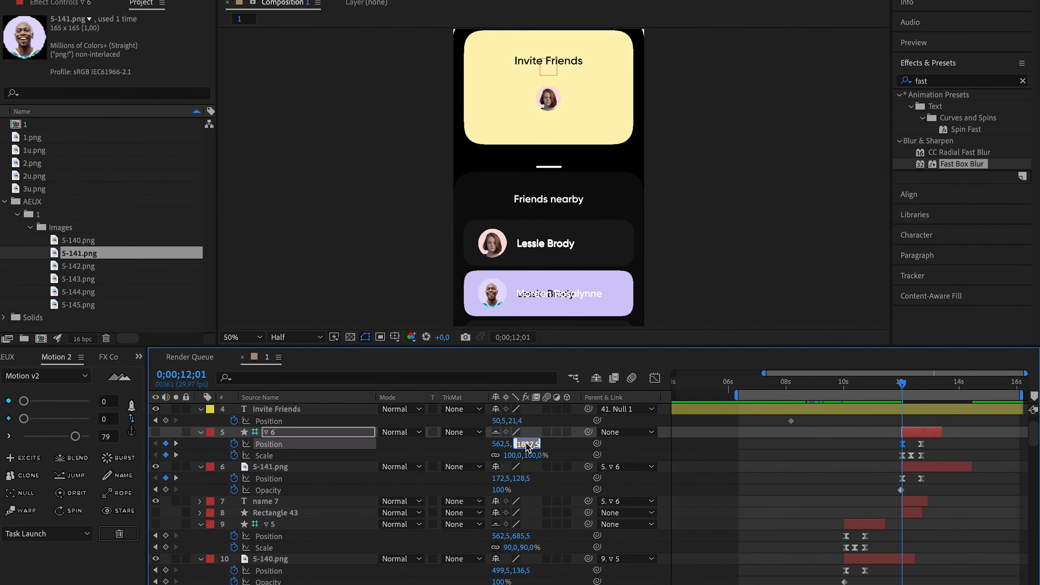
key("super+Tab")
key("super+Tab")
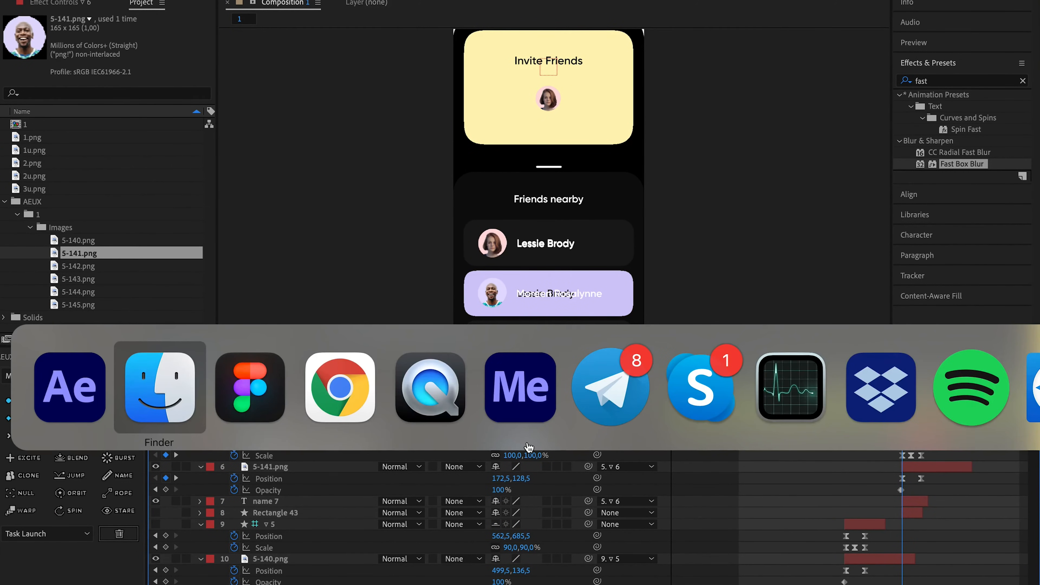
left_click(751, 451, "super")
key("super+Tab")
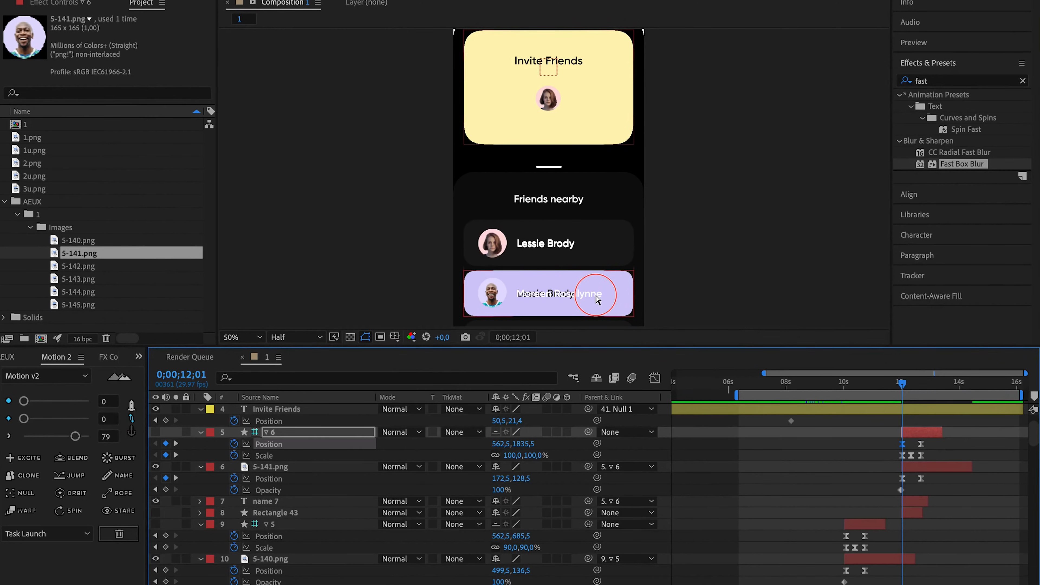
Change the text of the name 7 layer to the second friend's name and check its motion around 0;00;12;01
left_click(921, 469)
left_click(282, 503)
left_click(558, 300)
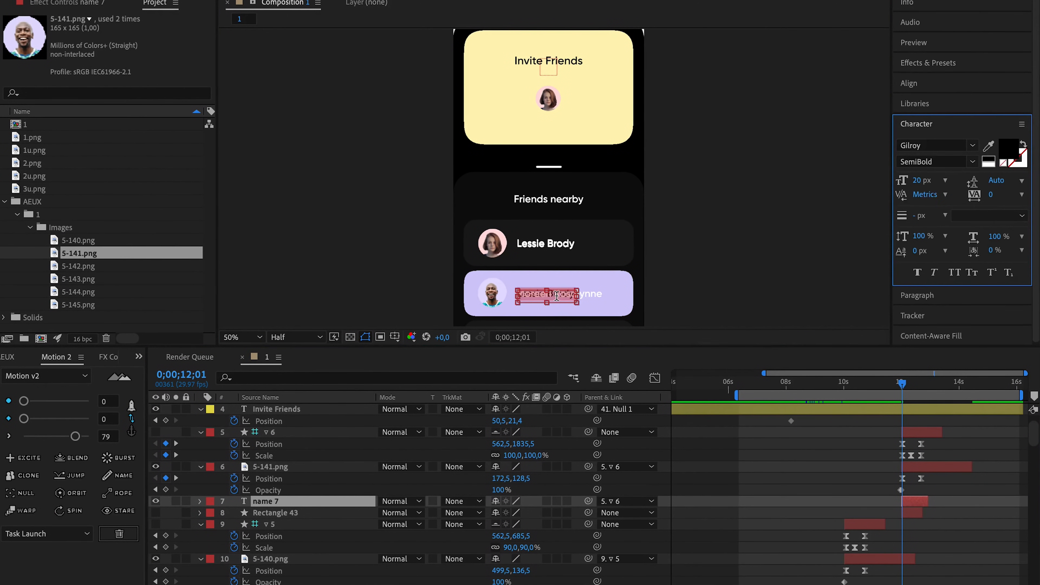
key("Escape")
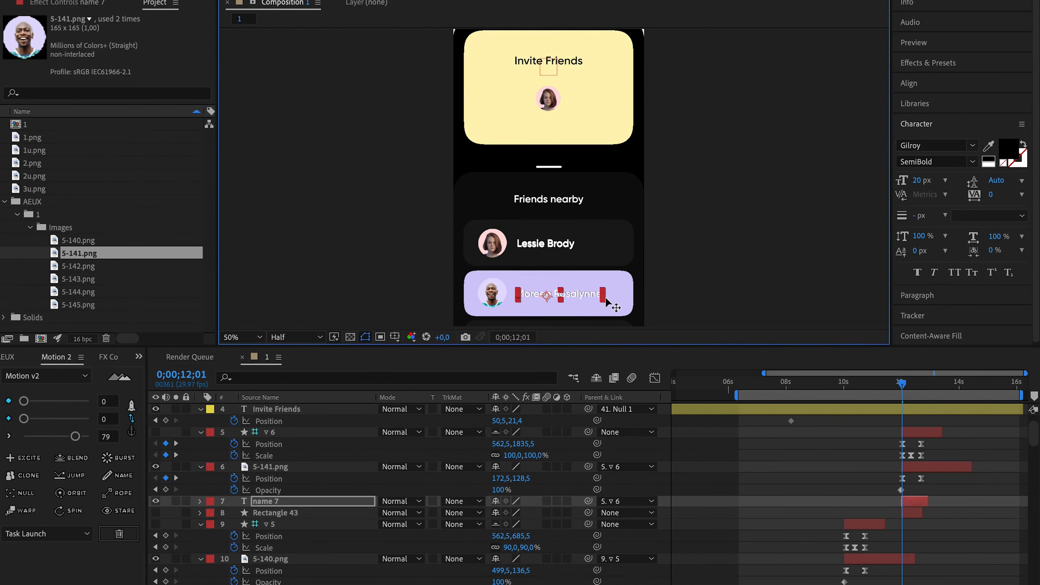
left_click(900, 387)
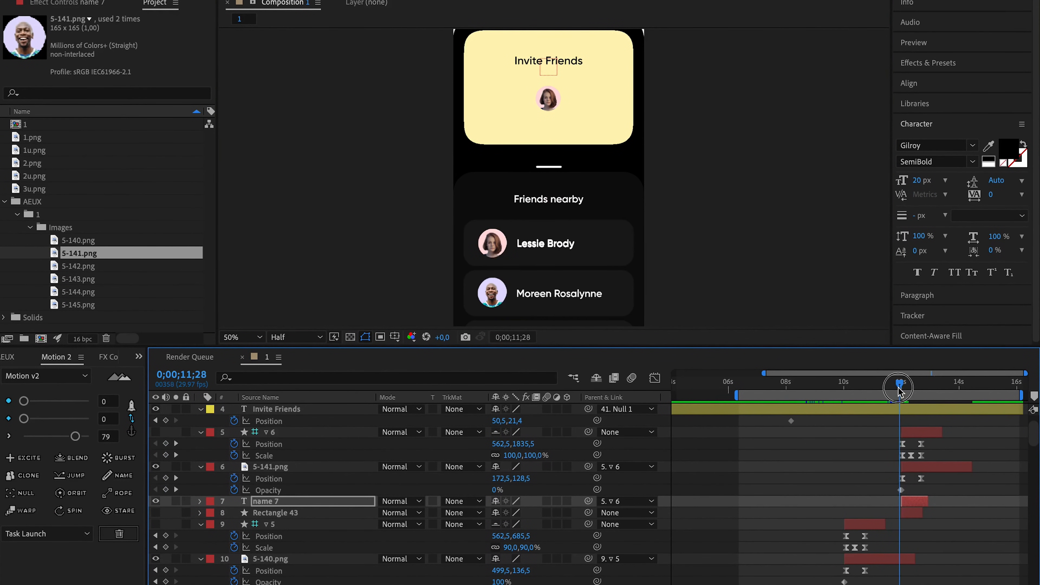
left_click_drag(903, 389, 905, 391)
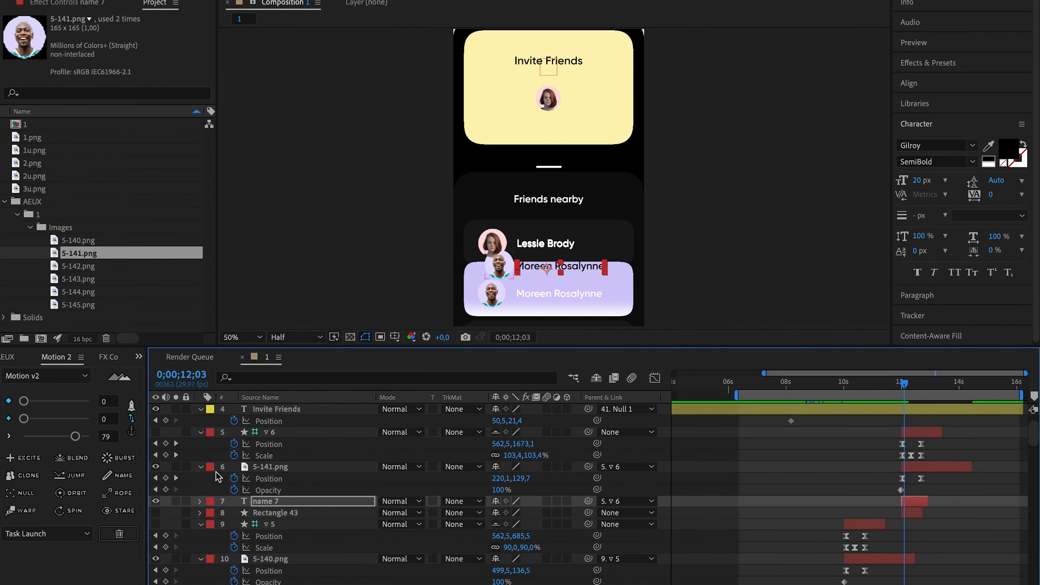
Offset both Position keyframes of 5-141.png to give 167,5, 137,5 at 0;00;12;01, matching the second row's avatar
left_click(155, 478)
left_click_drag(860, 476, 934, 482)
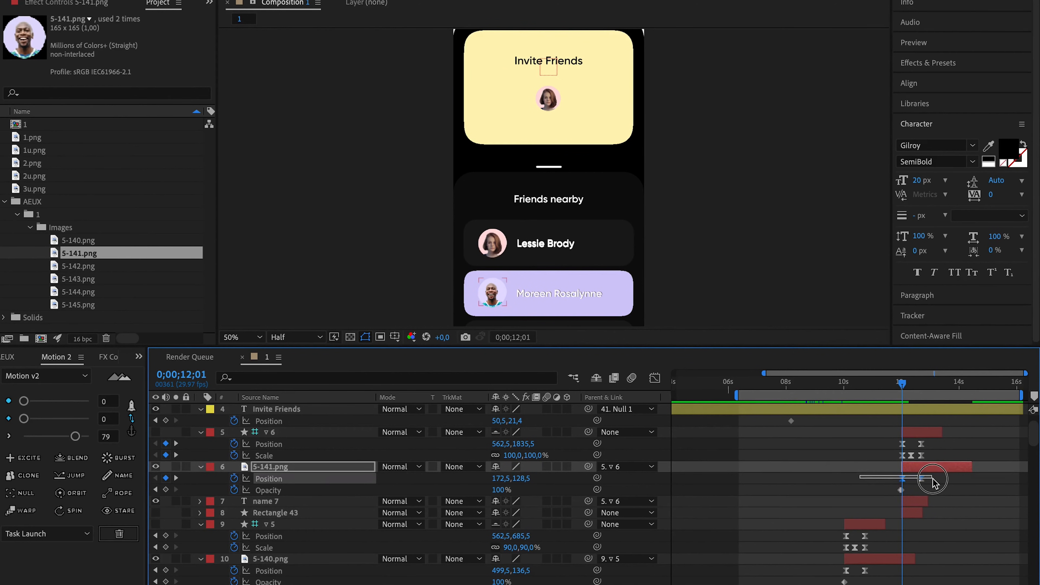
left_click_drag(494, 478, 494, 478)
scroll(495, 282, "up", 1)
left_click_drag(494, 283, 519, 148)
left_click_drag(521, 479, 523, 479)
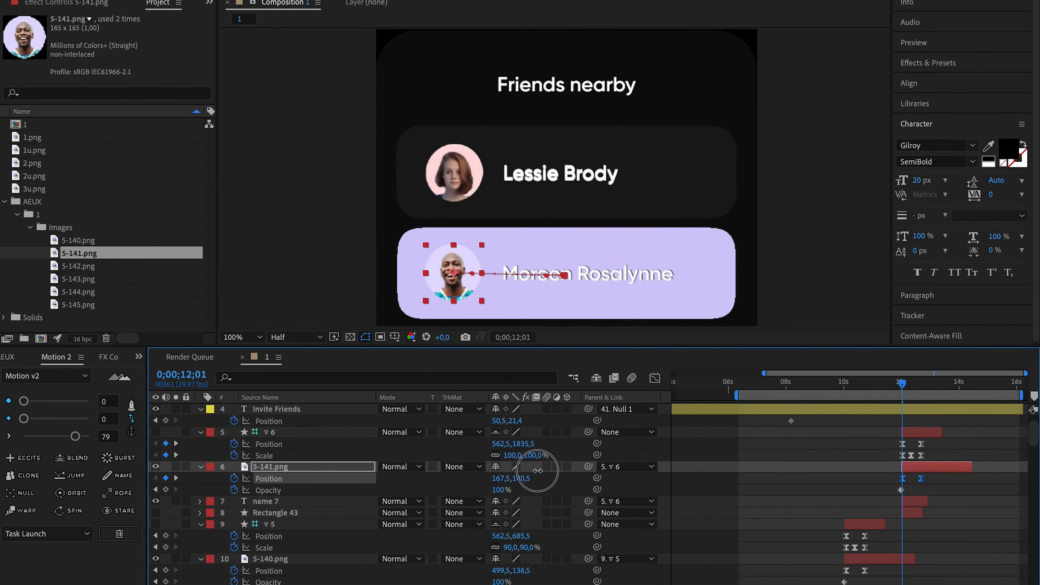
scroll(591, 277, "down", 1)
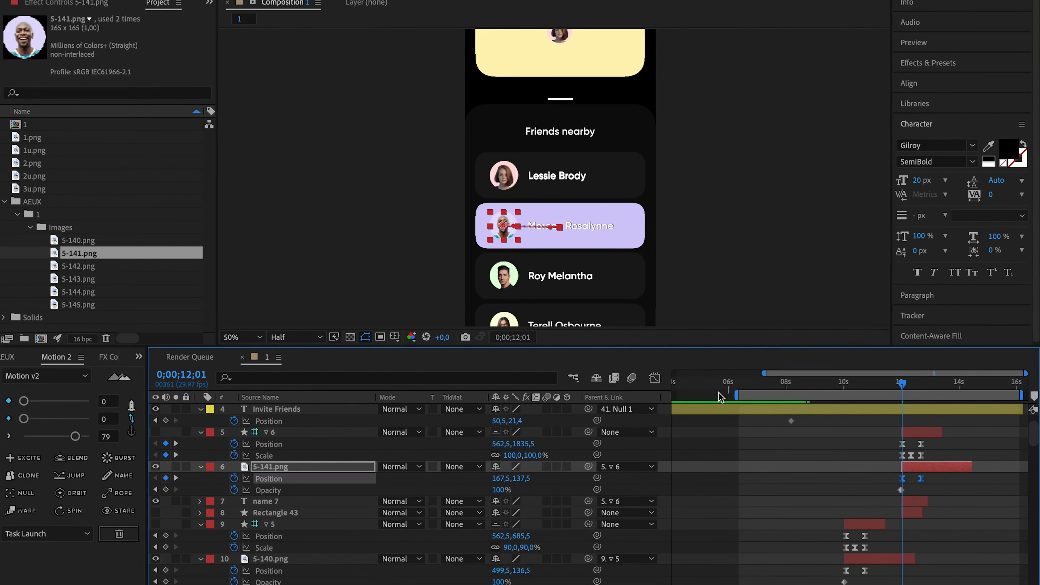
At the 0;00;12;21 keyframe, set the X position of 5-141.png to 325,5, beside the first avatar's spot in the card
left_click(176, 478)
left_click(920, 492)
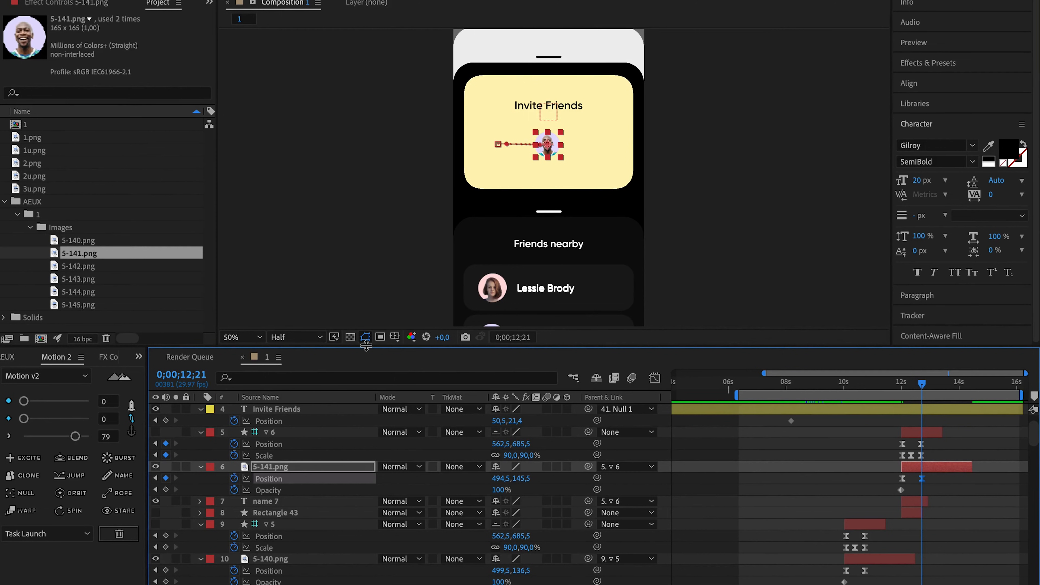
left_click_drag(504, 477, 483, 472)
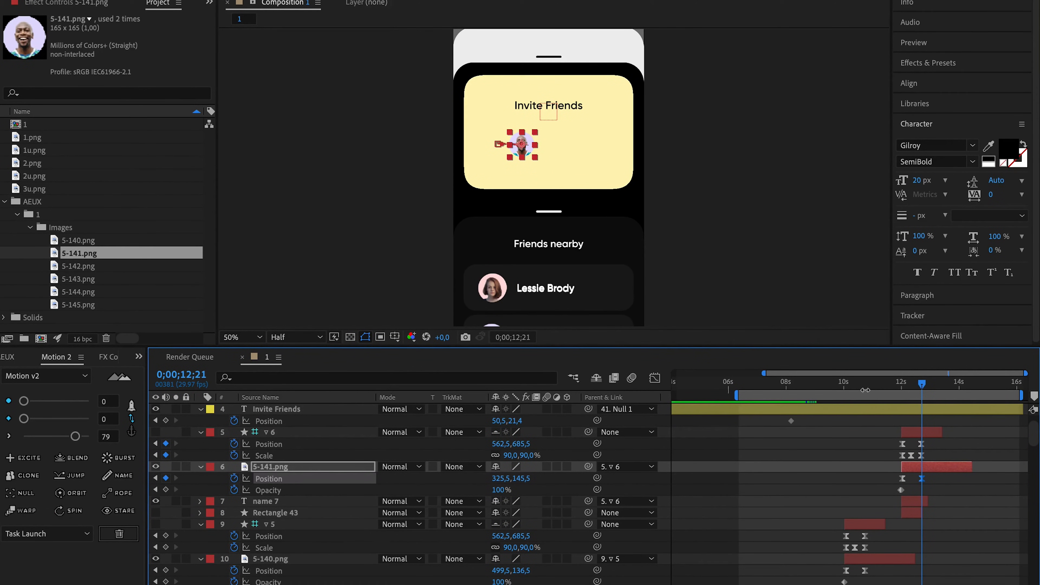
Extend the first friend's 5-140.png layer to the end of the timeline and preview both avatars in the card
left_click(841, 388)
key("space")
key("space")
scroll(879, 534, "down", 3)
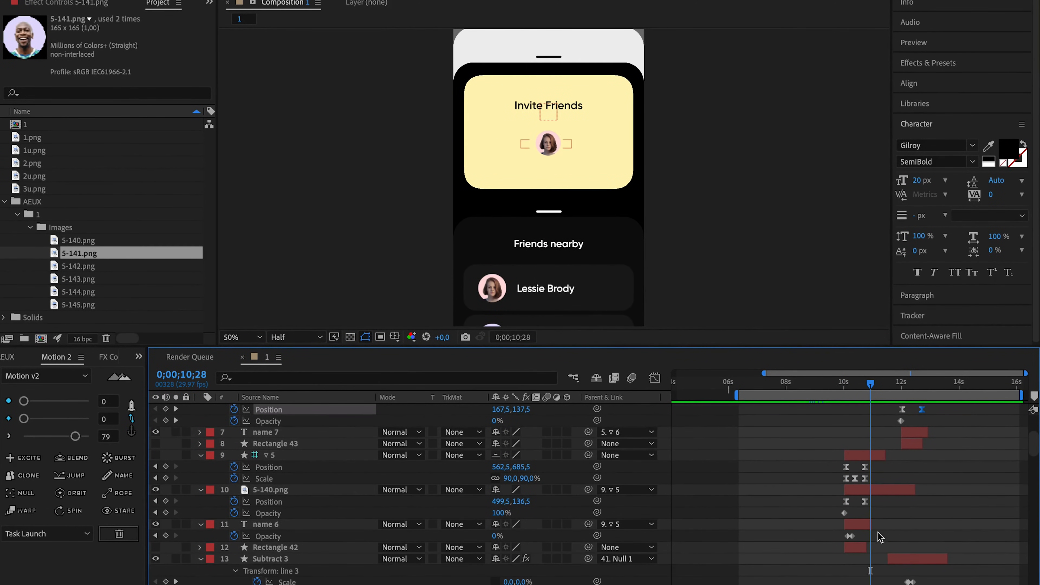
left_click_drag(915, 491, 1015, 491)
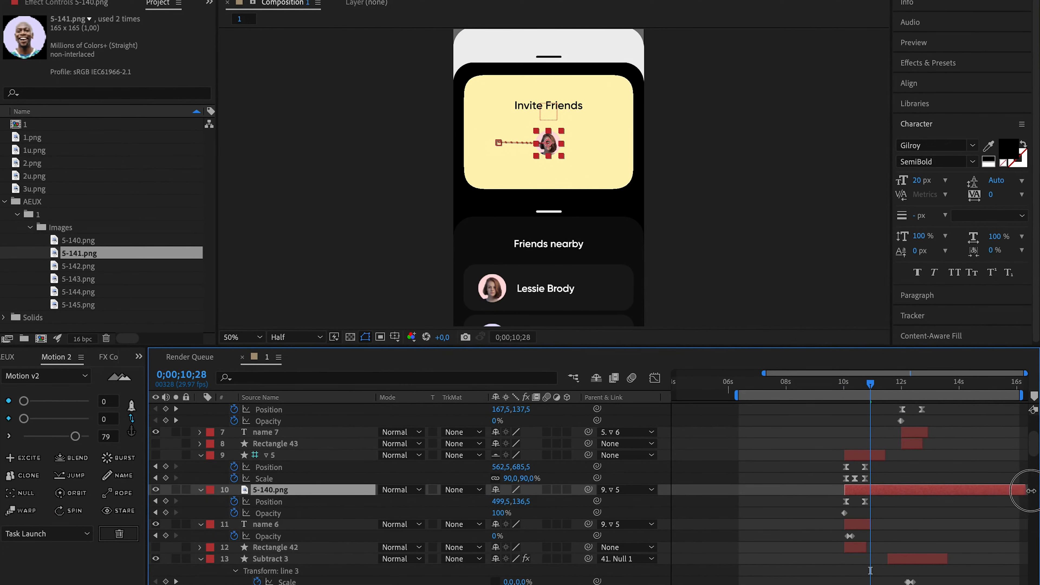
left_click(897, 387)
key("space")
left_click_drag(899, 387, 844, 390)
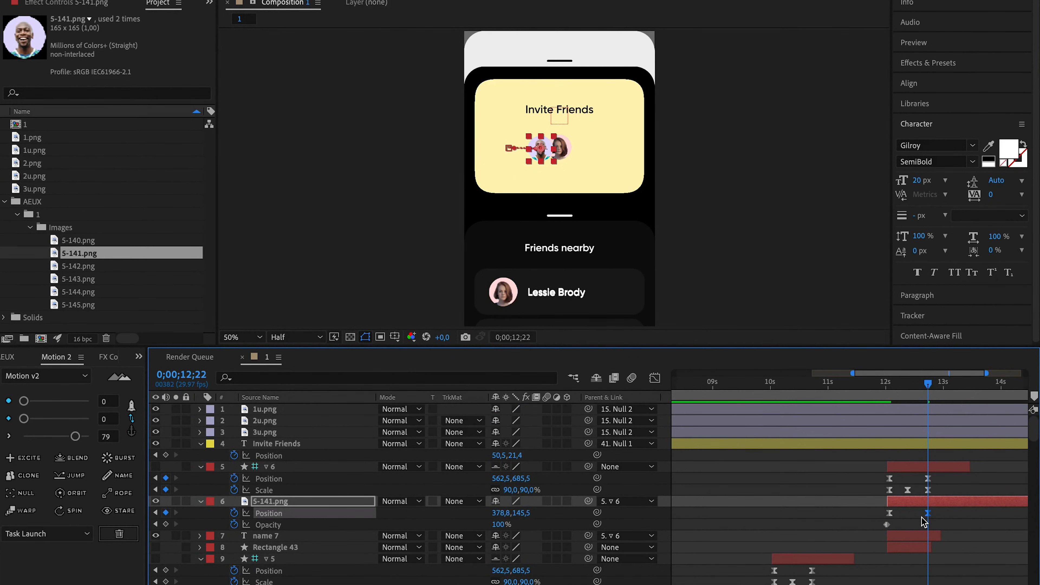
Keyframe the Position of 5-140.png alongside the second avatar's arrival so it slides right to 592,8, 136,5, and preview it
scroll(925, 522, "down", 2)
scroll(547, 532, "down", 2)
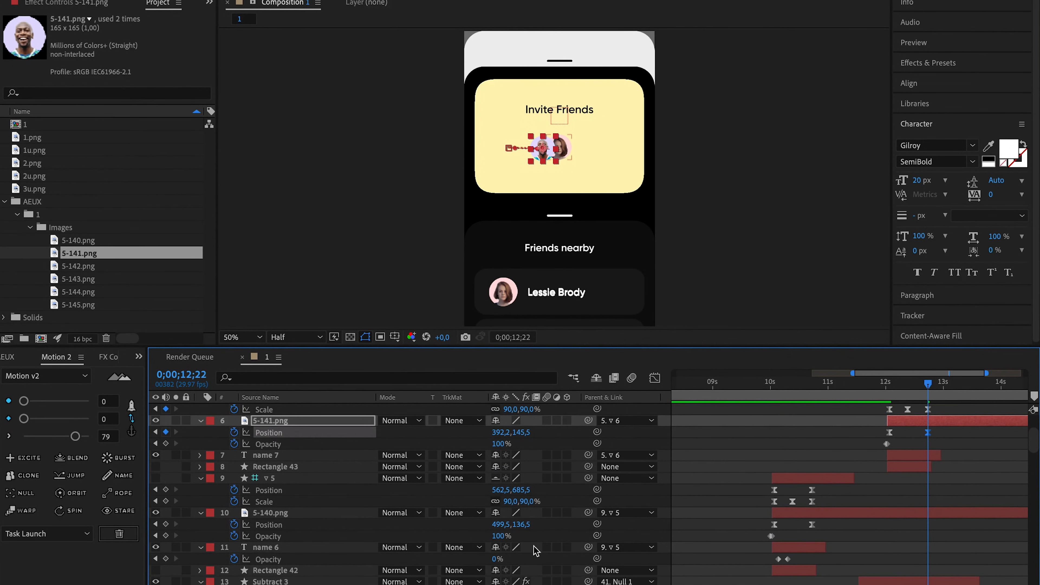
left_click(166, 525)
left_click_drag(889, 385, 907, 385)
left_click(166, 525)
left_click(176, 525)
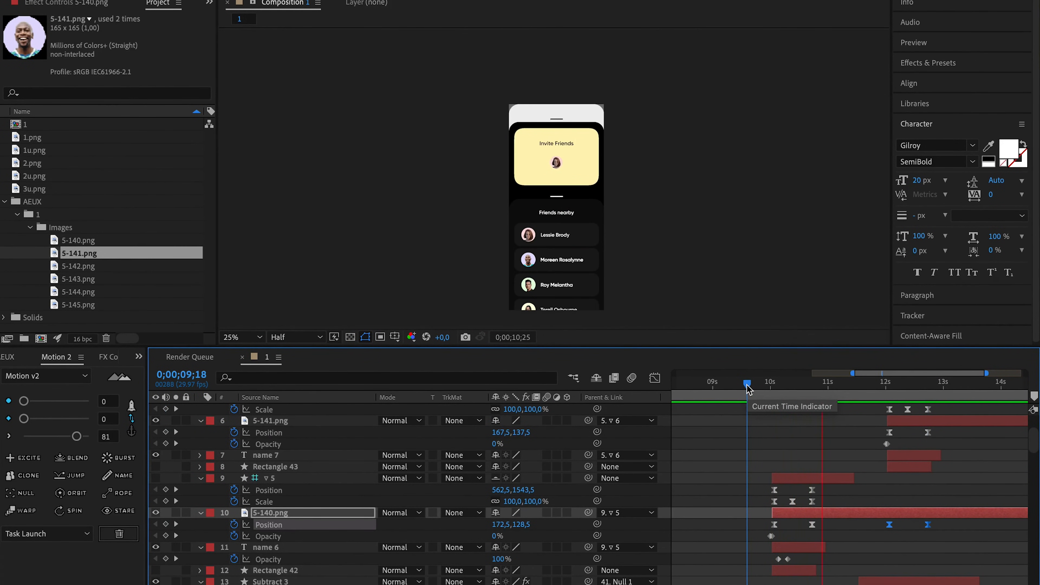
left_click_drag(749, 386, 898, 381)
At 0;00;14;26, move the ▽ 7, 5-142.png and Rectangle 44 positions left together, bringing 5-142.png's X position to 351,2
left_click(569, 223)
left_click(1007, 149)
left_click_drag(715, 386, 676, 484)
left_click(910, 312)
left_click(831, 386)
left_click_drag(831, 385, 765, 389)
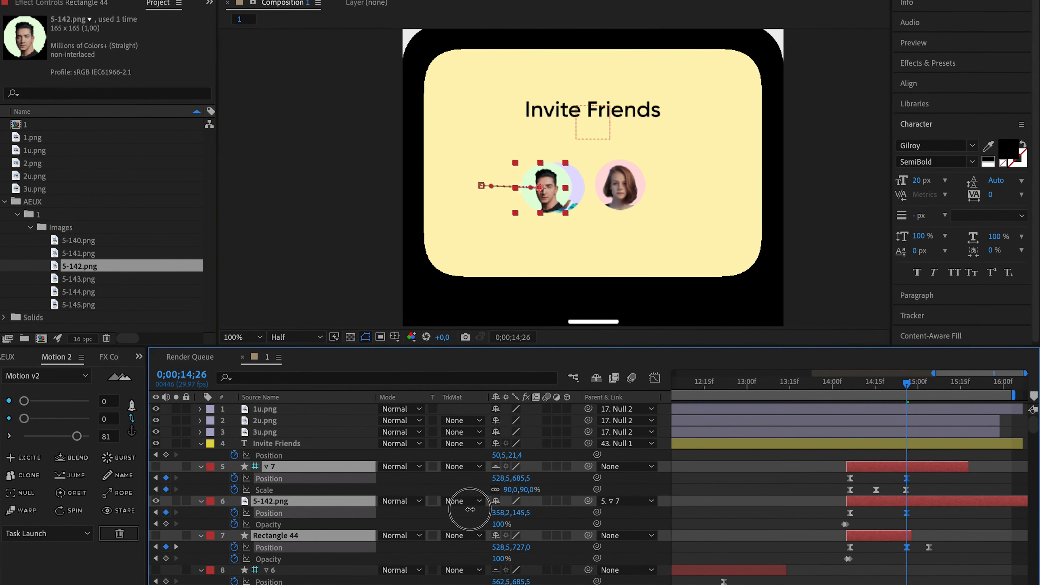
left_click_drag(470, 509, 450, 510)
scroll(767, 530, "down", 5)
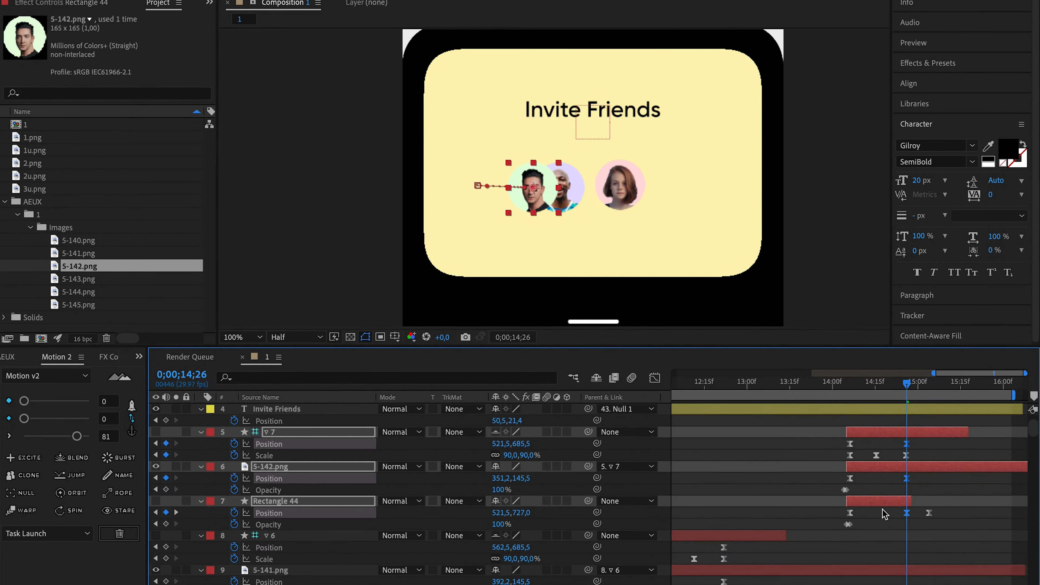
Add Position keyframes to 5-141.png at 0;00;14;06 and 0;00;14;26, with X at 501,2 on the latter
left_click(166, 524)
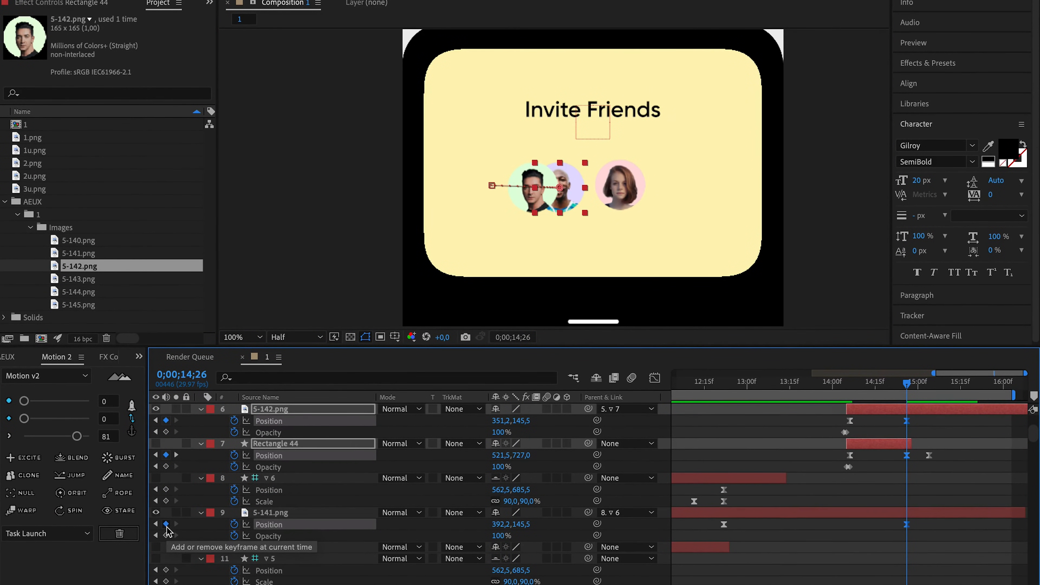
key("j")
key("k")
left_click_drag(511, 524, 566, 519)
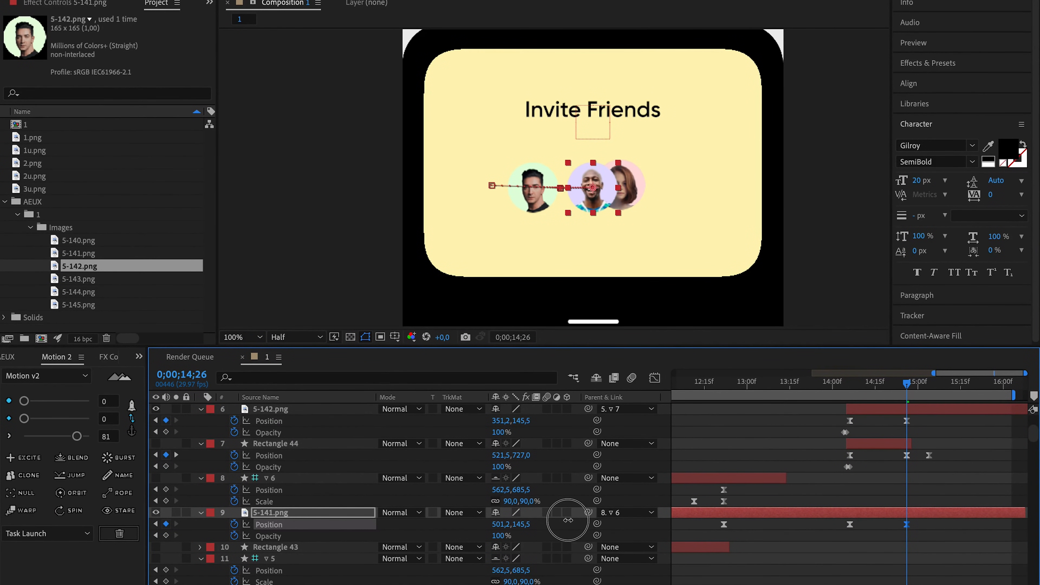
scroll(942, 541, "down", 3)
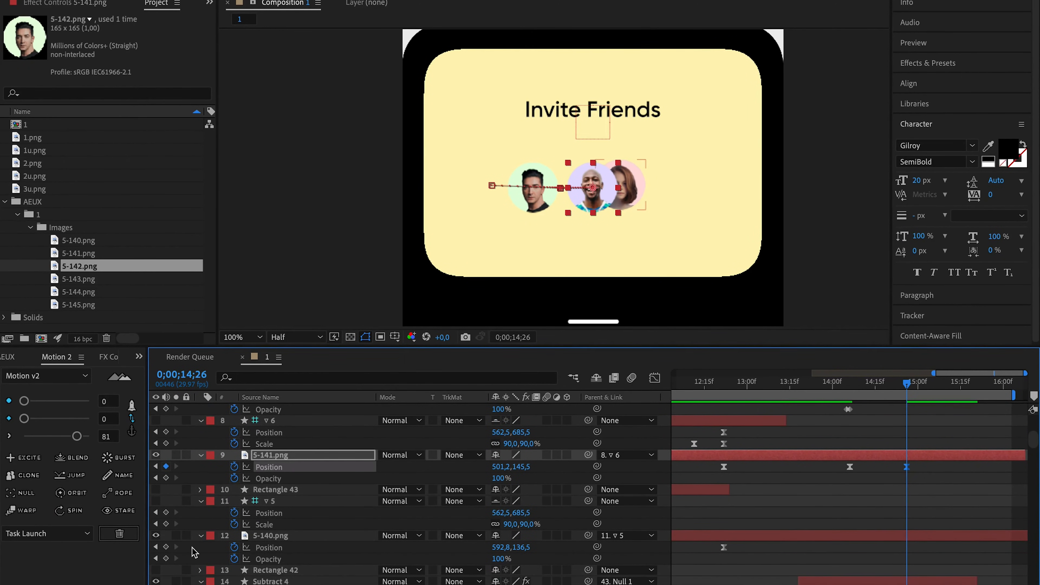
Add Position keyframes to 5-140.png at 0;00;14;06 and 0;00;14;26, moving it farther right on the second one
left_click_drag(852, 383, 850, 383)
left_click(166, 547)
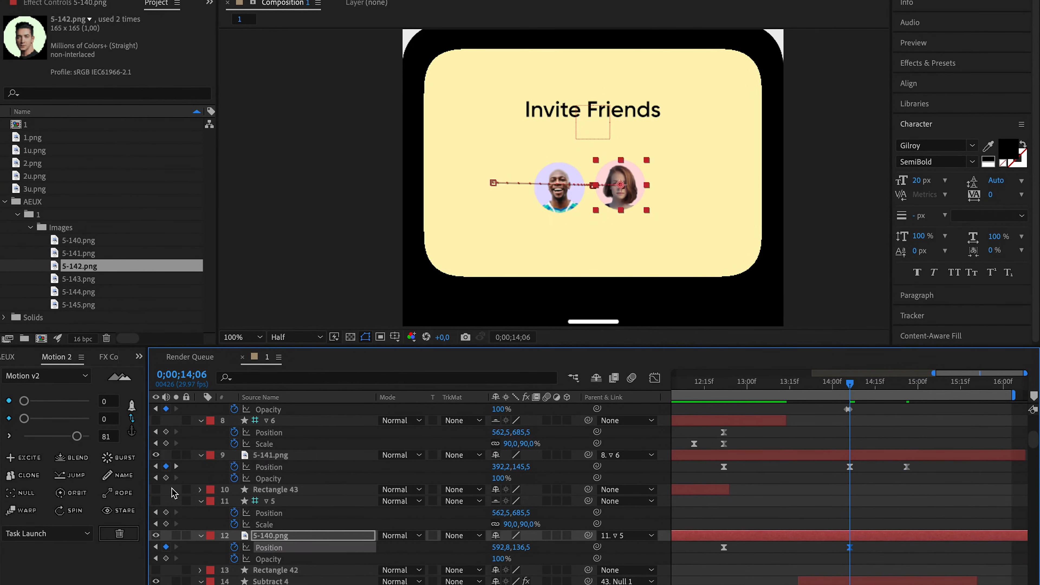
left_click(176, 467)
left_click(167, 547)
left_click_drag(504, 548, 566, 538)
Smooth the new Position keyframes of 5-141.png and 5-140.png between 0;00;14;06 and 0;00;14;26
left_click(840, 384)
key("space")
key("space")
left_click_drag(924, 559, 816, 452)
left_click(71, 459)
left_click(832, 384)
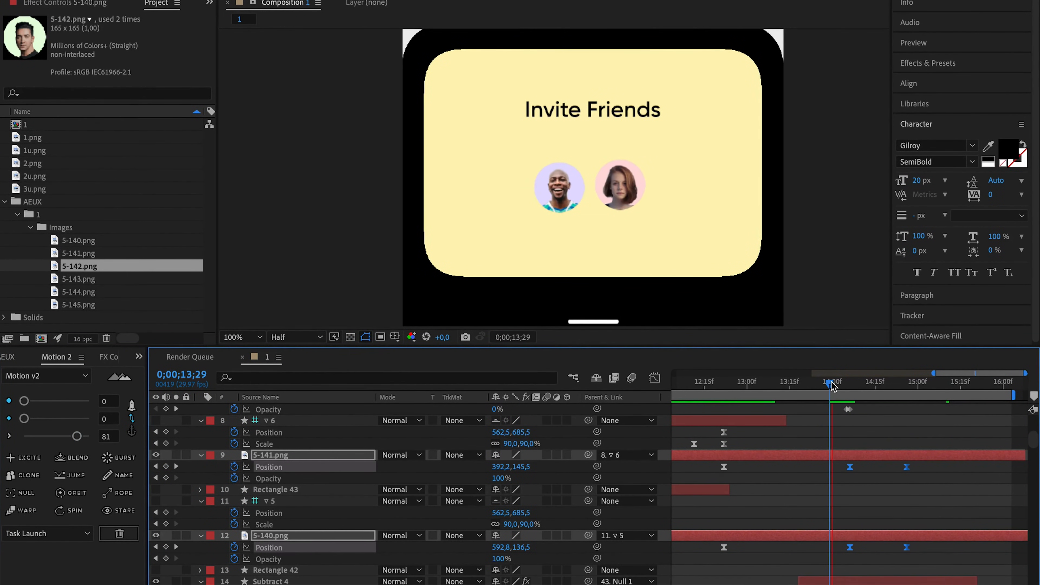
Preview the third avatar's arrival from about 0;00;14;00, viewing the whole phone screen at 25%
key("space")
key("comma")
left_click(841, 384)
key("space")
left_click(242, 337)
left_click(251, 361)
left_click(833, 384)
key("space")
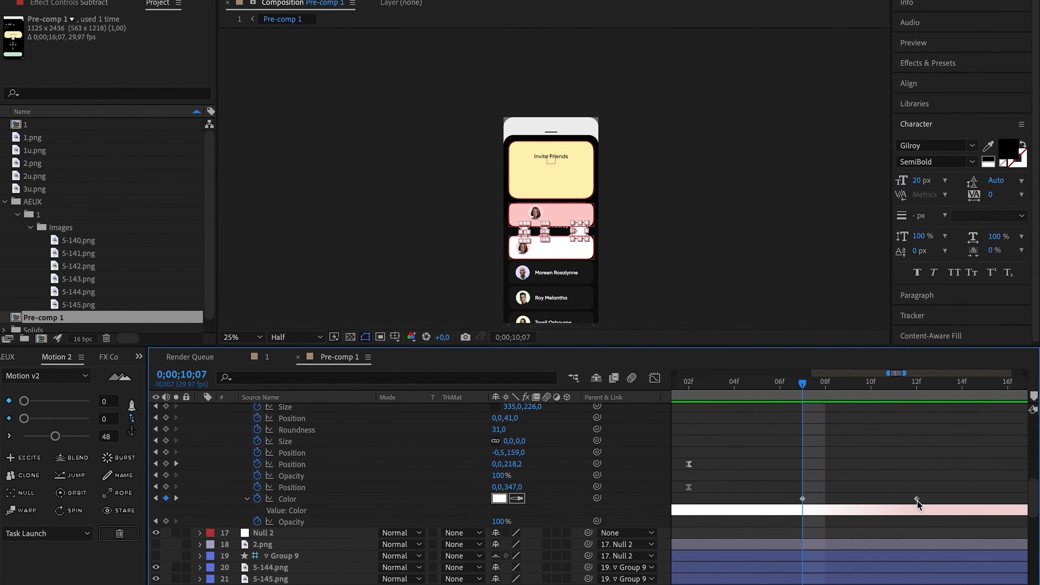
Move Subtract's pink Color keyframe to 0;00;10;07 and set a dark grey Color of 15% brightness at 0;00;10;10
left_click(916, 500)
left_click_drag(804, 499, 849, 500)
left_click_drag(917, 500, 802, 500)
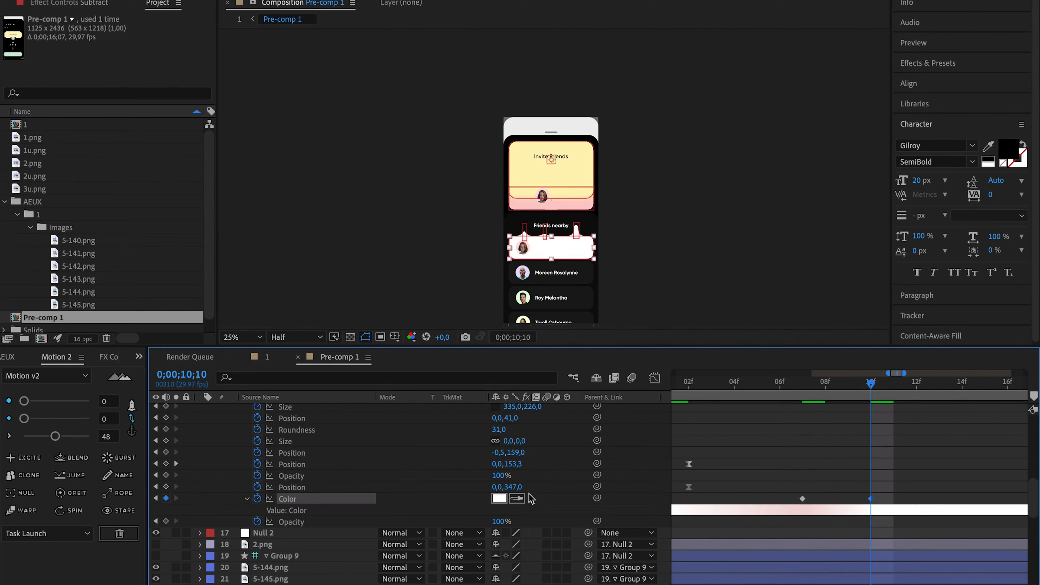
left_click(499, 499)
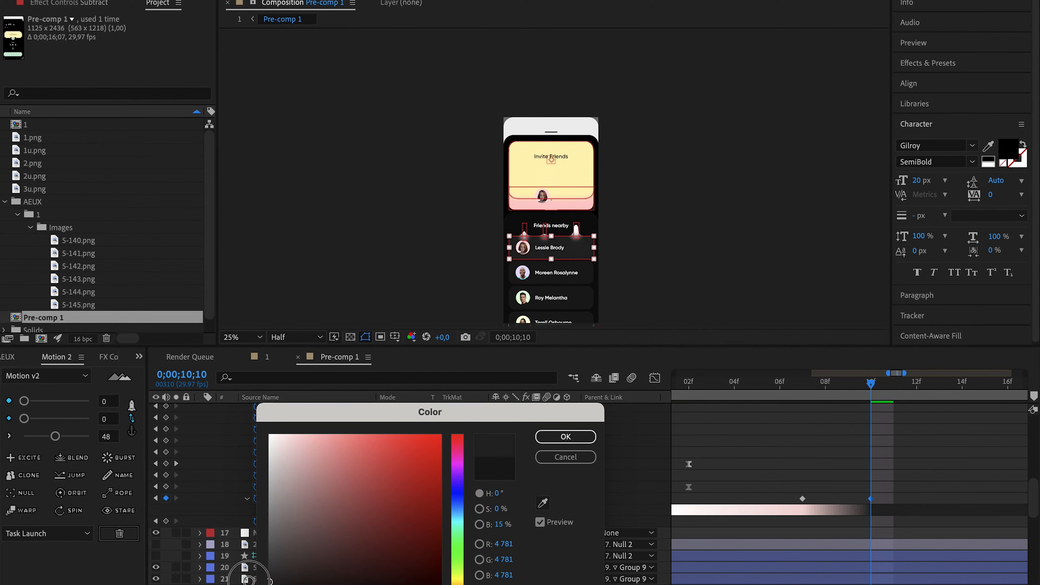
left_click(565, 437)
Retime Subtract's Color keyframes so the pink is held at 0;00;10;07 and the dark grey arrives at 0;00;10;14
scroll(768, 427, "down", 2)
left_click(729, 383)
key("space")
left_click_drag(730, 384, 772, 383)
left_click_drag(824, 483, 778, 505)
key("space")
left_click_drag(776, 385, 785, 385)
left_click_drag(827, 476, 770, 502)
Fill the Rectangle 6, line2 and line shapes of Subtract with the pink sampled from the moving row
scroll(787, 498, "up", 3)
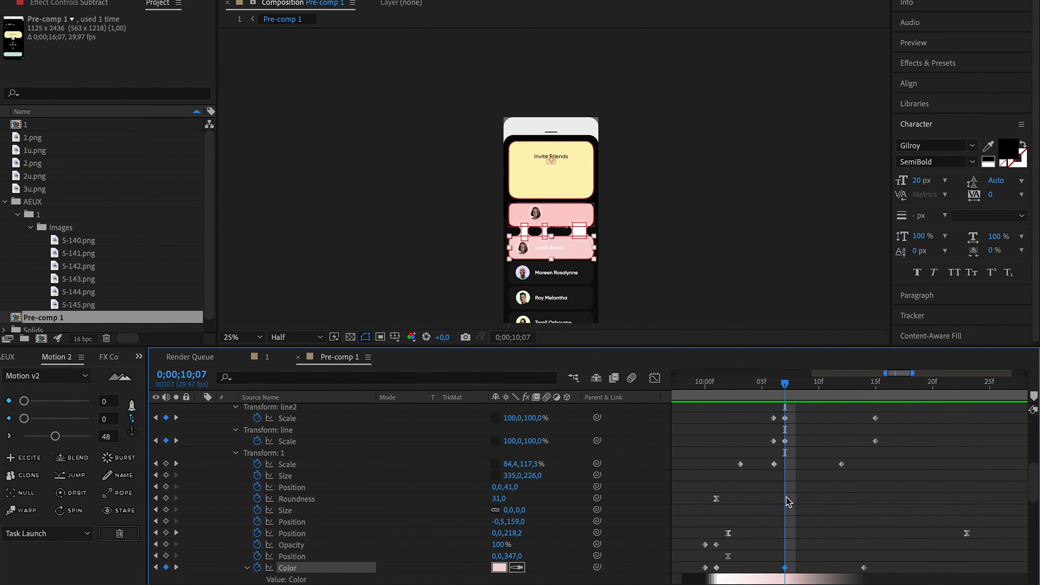
scroll(786, 497, "up", 3)
left_click(288, 432)
left_click(288, 454)
left_click(288, 477, "super")
left_click(286, 431, "super")
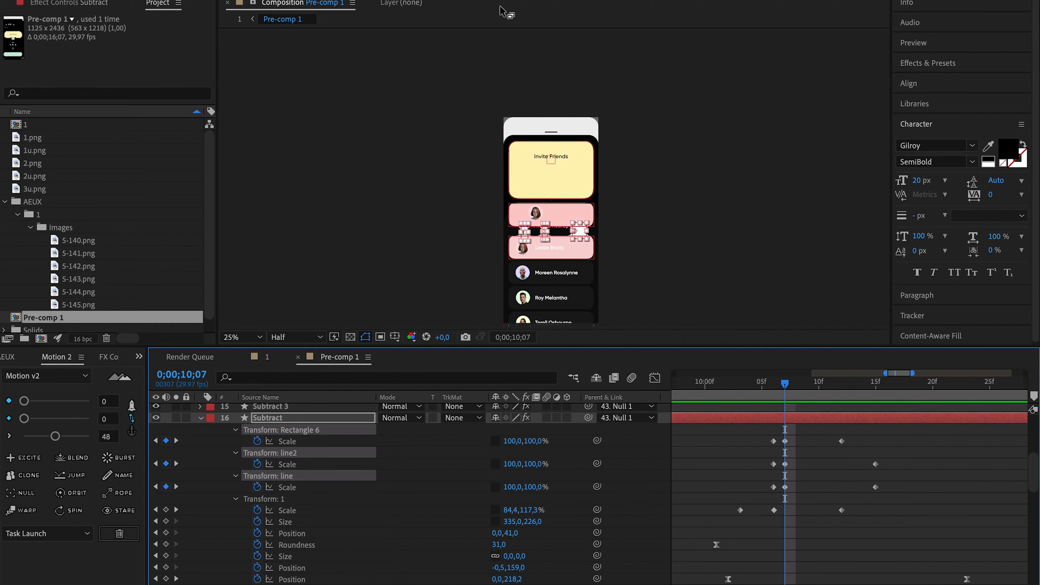
left_click(503, 1)
left_click(544, 501)
left_click(572, 213)
left_click(567, 433)
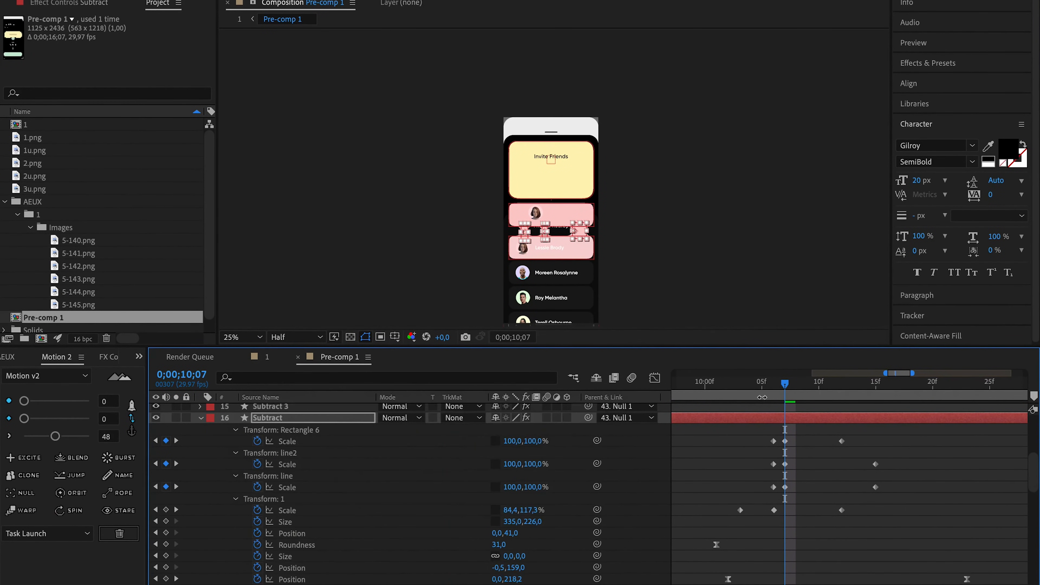
Preview the first row's merge with the pink connecting shapes from about 0;00;10;02
left_click(730, 383)
key("space")
left_click_drag(740, 383, 774, 392)
key("space")
Keyframe the Opacity of 1u.png to dim the first friend's row from 100% between about 0;00;10;02 and 0;00;10;12, and preview it
left_click(743, 381)
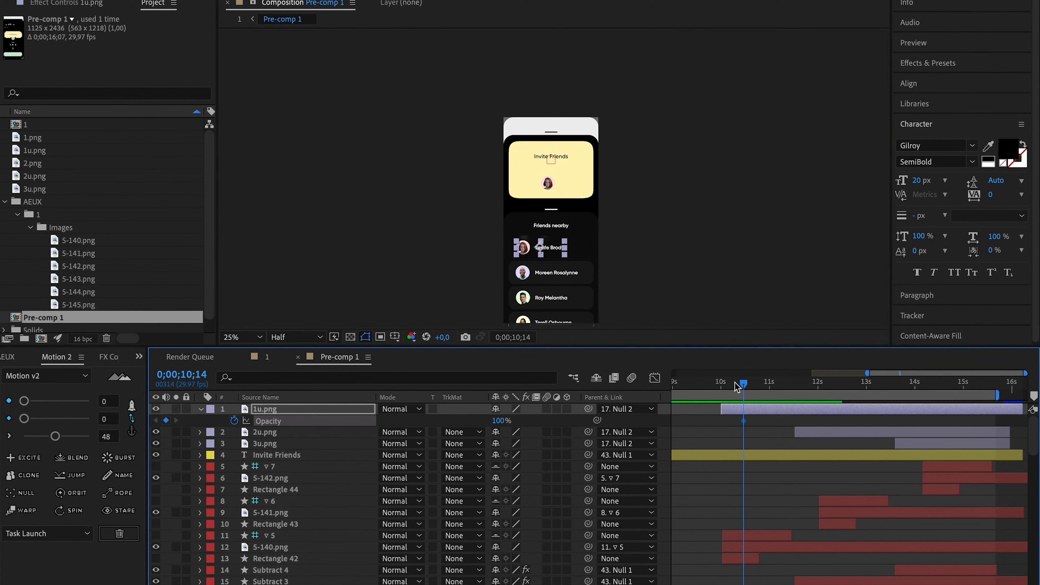
left_click(156, 420)
left_click(176, 420)
left_click(726, 388)
key("space")
key("space")
left_click(734, 388)
key("space")
key("space")
left_click_drag(722, 386, 733, 426)
key("space")
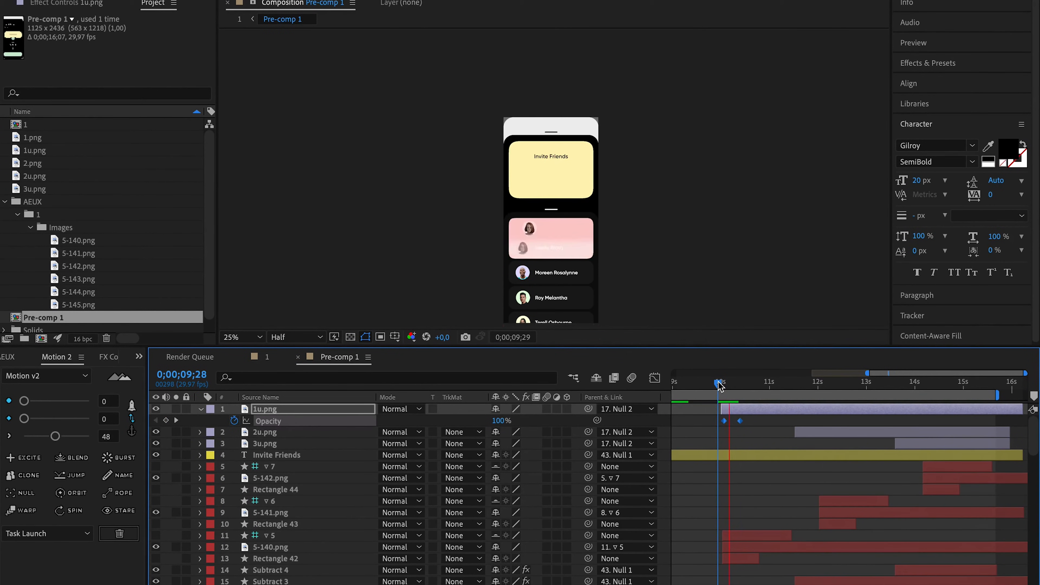
left_click(717, 390)
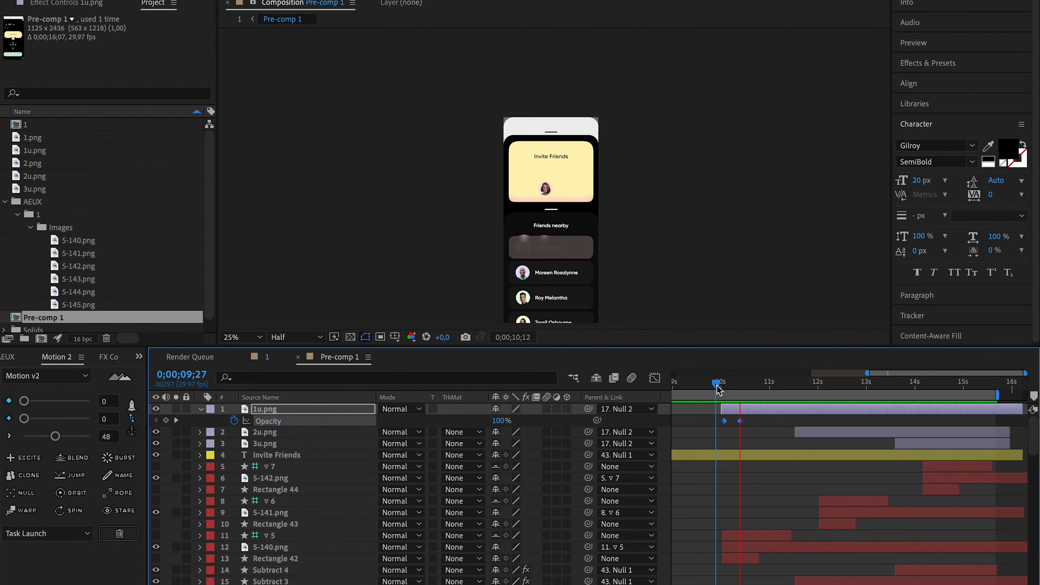
Lengthen the 1u.png Opacity fade to run from about 0;00;10;00 to 0;00;10;20 and preview it
left_click_drag(741, 421, 753, 421)
left_click(721, 385)
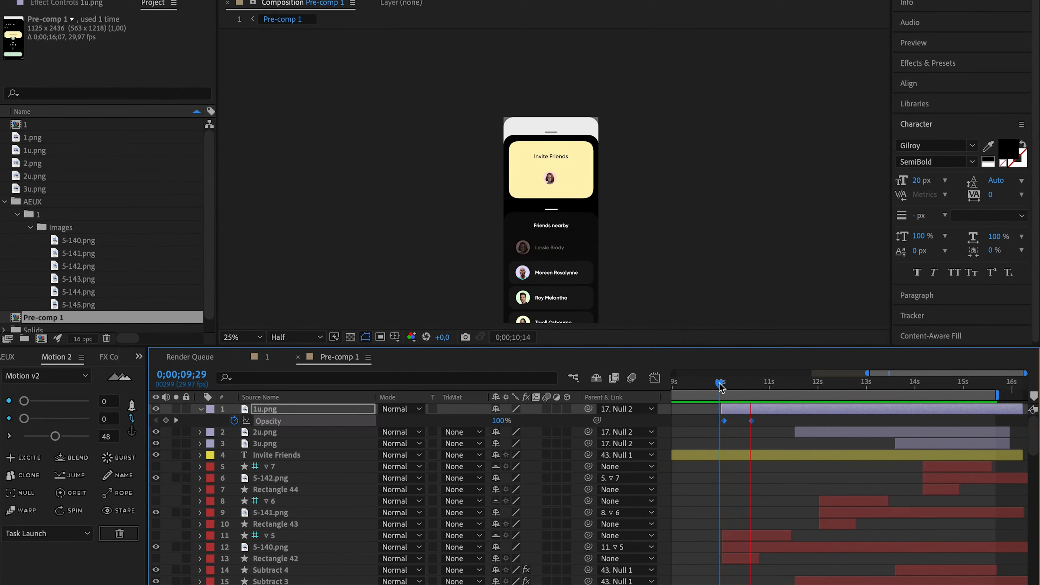
left_click(713, 384)
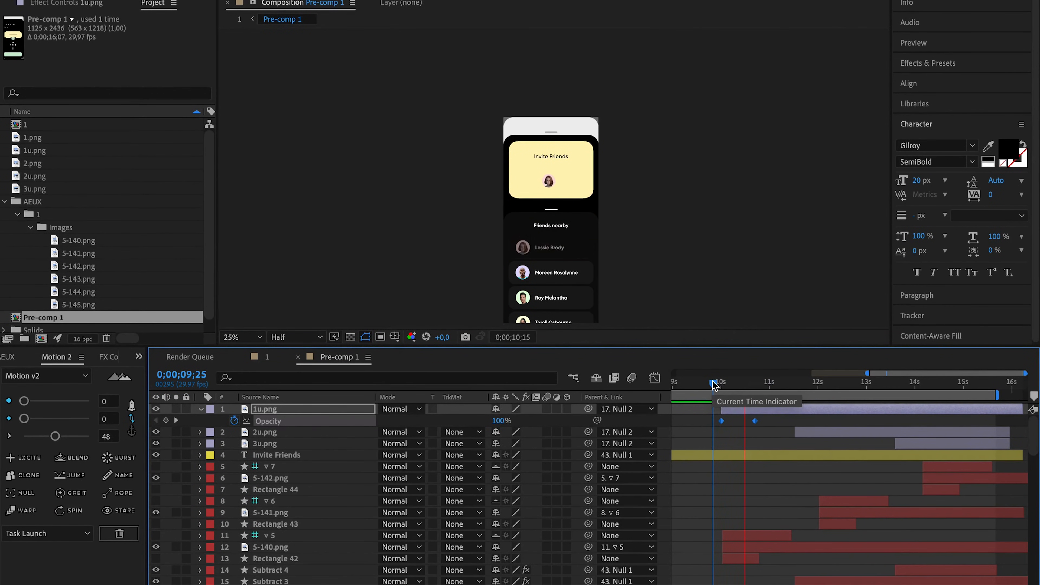
Nudge Subtract's dark grey Color keyframe near 0;00;10;14 and preview the row's colour fade
left_click_drag(733, 386, 746, 388)
scroll(743, 440, "down", 10)
scroll(744, 441, "down", 5)
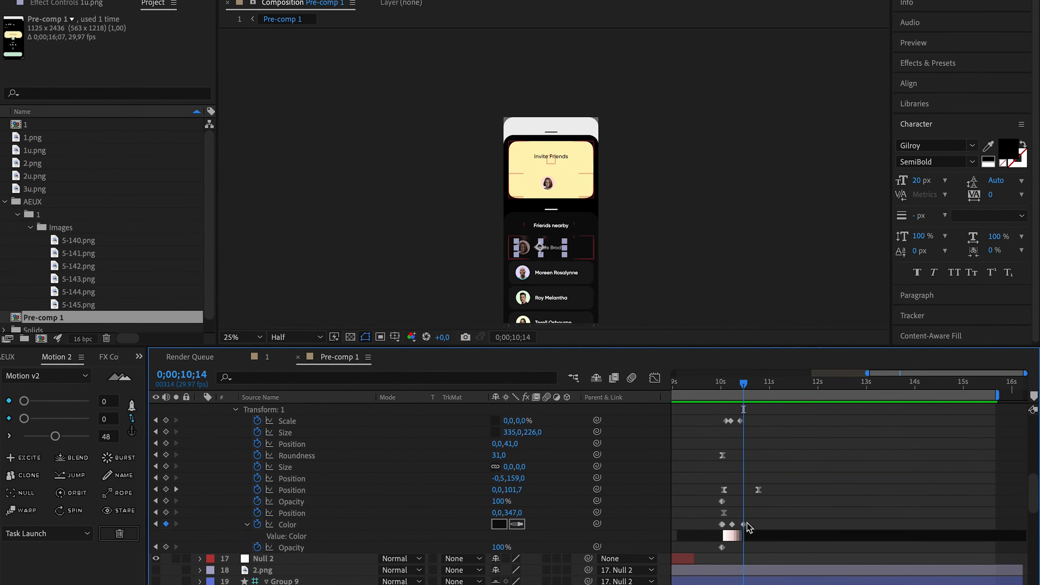
scroll(747, 526, "up", 1)
left_click_drag(747, 536, 744, 536)
left_click(721, 385)
key("space")
key("space")
Start keyframing the Scale of Subtract's main group at 300% at 0;00;10;00
scroll(772, 462, "up", 7)
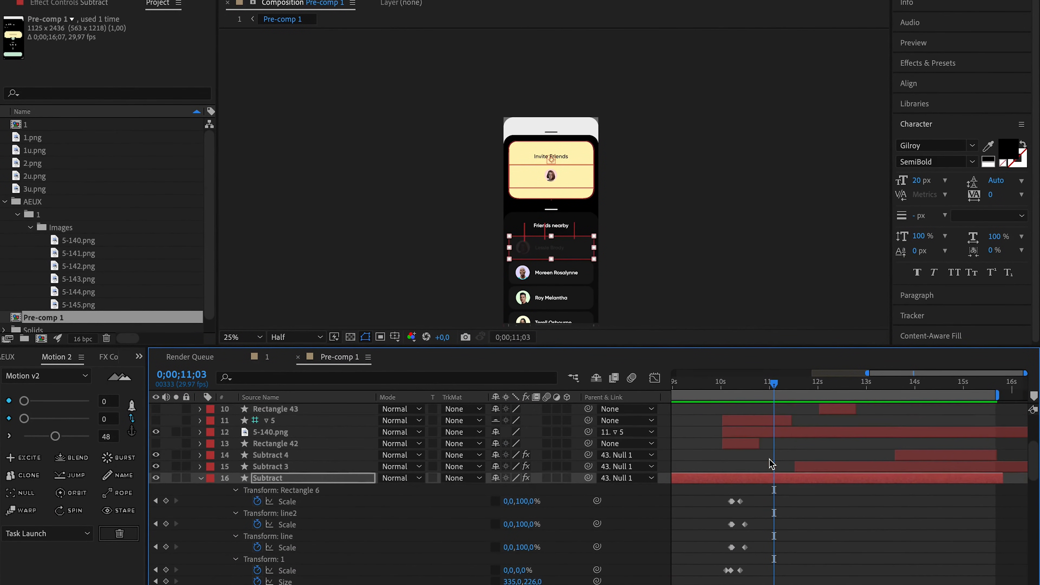
mouse_move(723, 387)
left_mouse_down()
mouse_move(731, 385)
mouse_move(721, 385)
left_mouse_up()
scroll(491, 535, "down", 8)
left_click_drag(533, 534, 549, 532)
key("super+z")
left_click(257, 534)
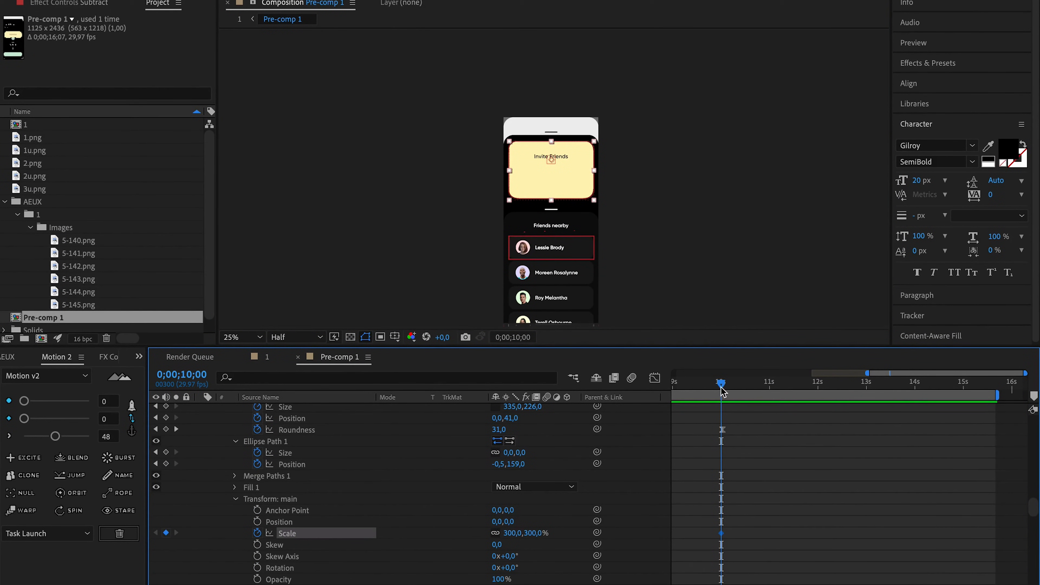
Key the main group's Scale at 311% at 0;00;10;04 and 292% at 0;00;10;09, followed by a pasted 300% keyframe
left_click_drag(722, 392, 728, 385)
left_click_drag(539, 539, 544, 536)
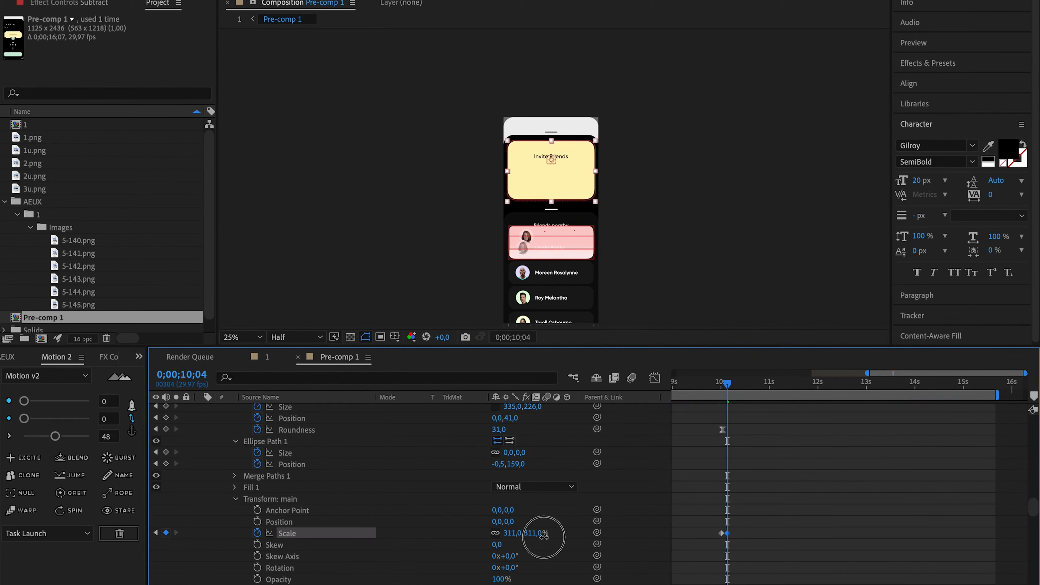
left_click_drag(734, 385, 735, 383)
left_click_drag(529, 533, 518, 540)
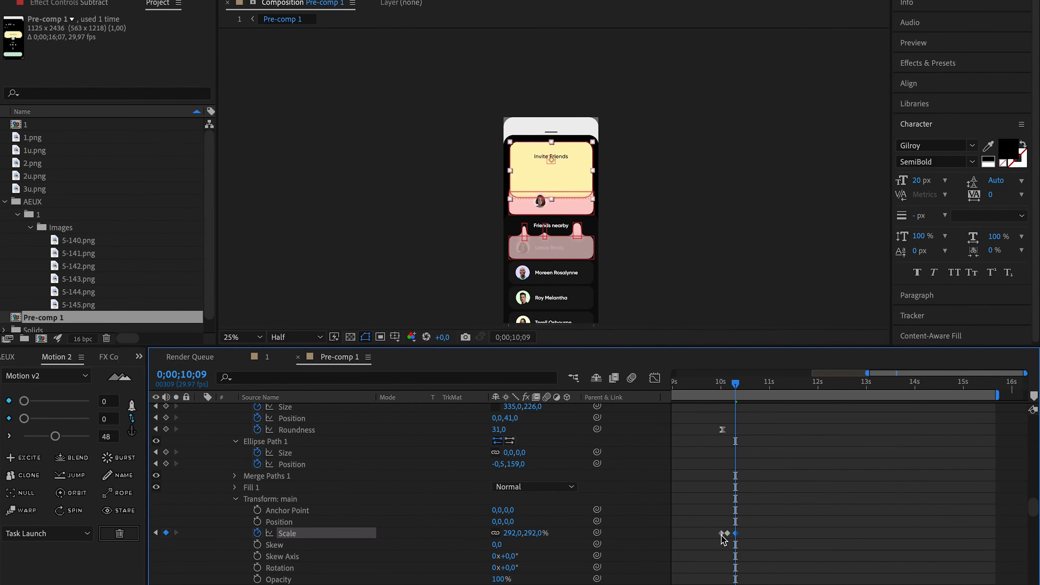
left_click_drag(740, 385, 747, 387)
key("super+v")
scroll(748, 479, "up", 2)
Preview the card's bounce and shift the four main Scale keyframes together to start at about 0;00;10;10
left_click(715, 384)
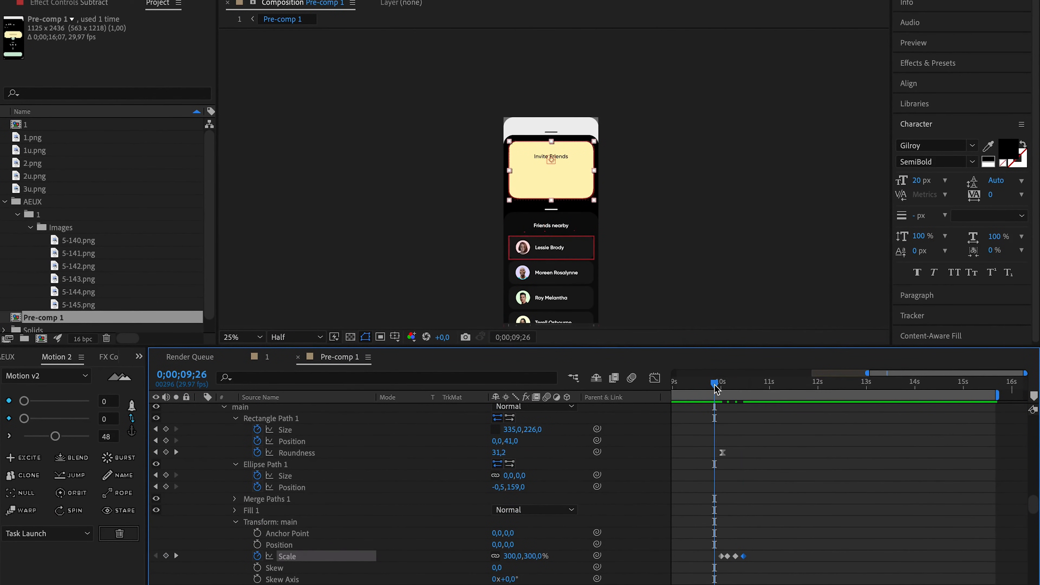
key("space")
left_click_drag(707, 568, 738, 557)
left_click(731, 386)
key("space")
key("space")
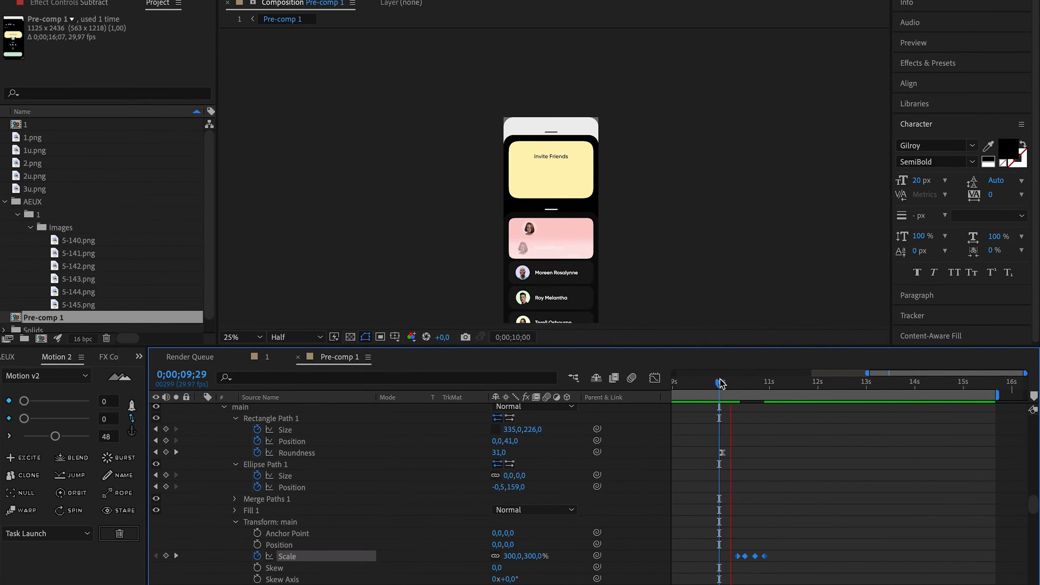
Ease the four main Scale keyframes with a Motion 2 value of 72 and preview the bounce
left_click_drag(55, 437, 71, 437)
left_click(721, 385)
key("space")
key("space")
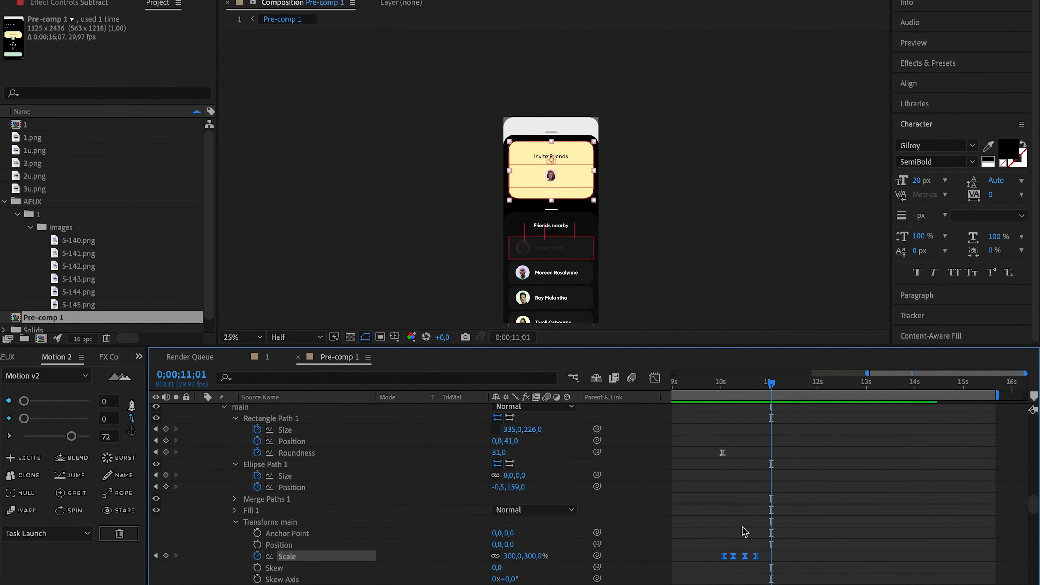
Retime the main Scale keyframes, putting the last one at about 0;00;11;00 for a slower settle, and preview
left_click(745, 558)
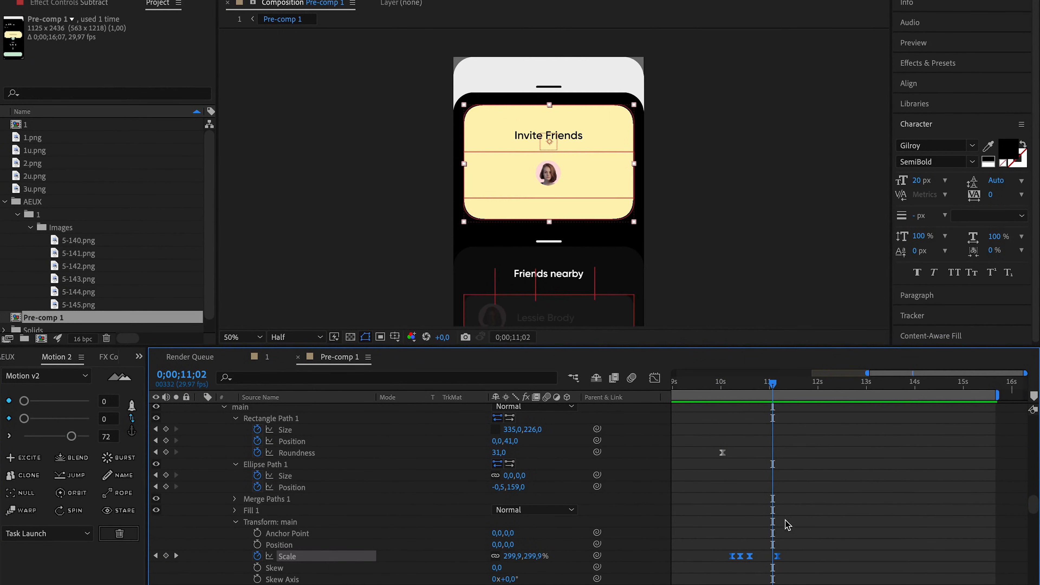
key("space")
key("space")
left_click_drag(776, 558, 770, 559)
key("space")
key("space")
Show only Subtract's animated properties and preview the first row merging into the bouncing card
scroll(773, 497, "down", 5)
scroll(774, 497, "up", 10)
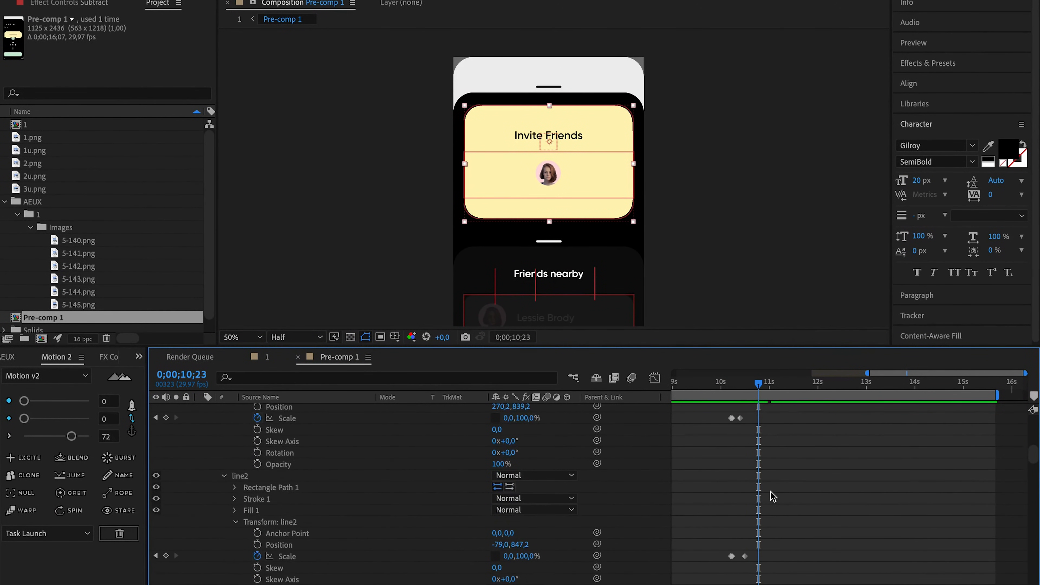
key("u")
left_click(777, 486)
left_click(717, 384)
scroll(638, 277, "down", 2)
key("space")
key("space")
left_click(705, 384)
key("space")
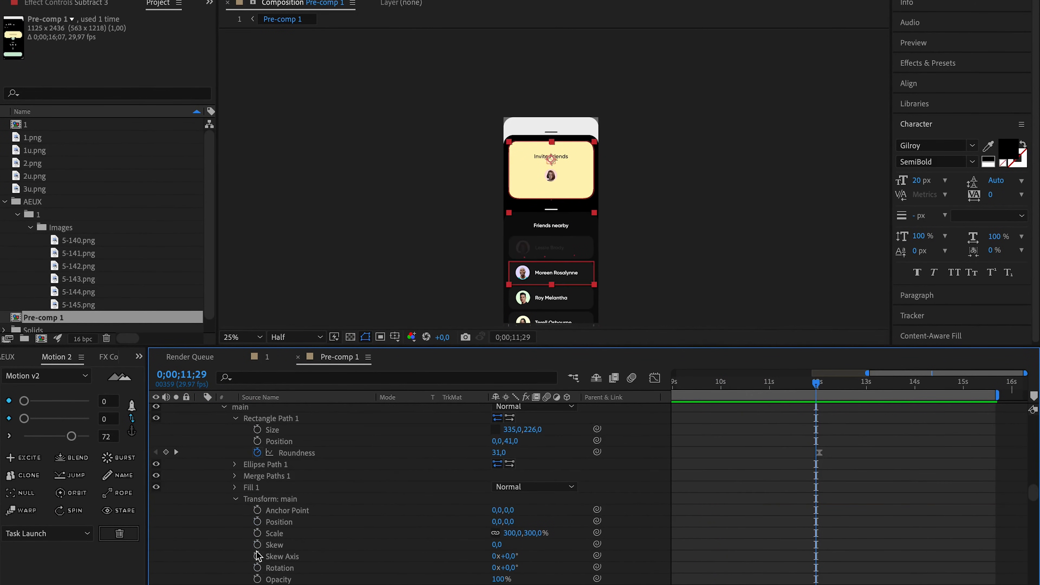
Paste the bounce's Scale keyframes onto the main group of Subtract 3 at 0;00;11;29 and show only its animated properties
scroll(255, 560, "down", 1)
left_click(256, 522)
left_click_drag(688, 488, 828, 527)
key("ctrl+v")
scroll(816, 508, "up", 3)
key("u")
scroll(821, 504, "up", 2)
left_click_drag(822, 383, 827, 382)
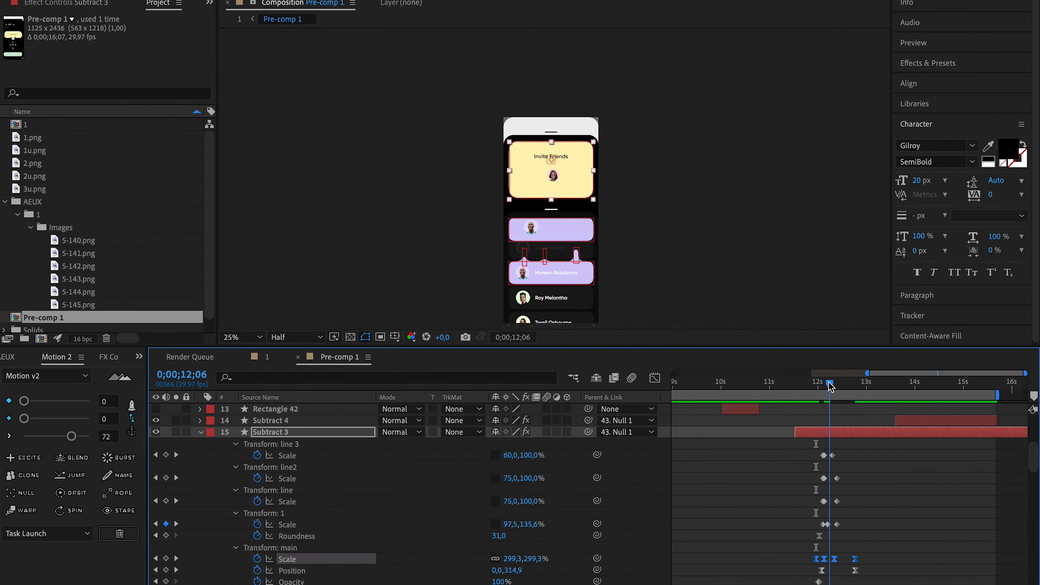
Move Subtract 3's main Scale keyframes to start at 0;00;12;07 and preview the second row's merge
key("space")
left_click_drag(827, 383, 830, 383)
left_click(827, 560)
left_click_drag(827, 559, 829, 559)
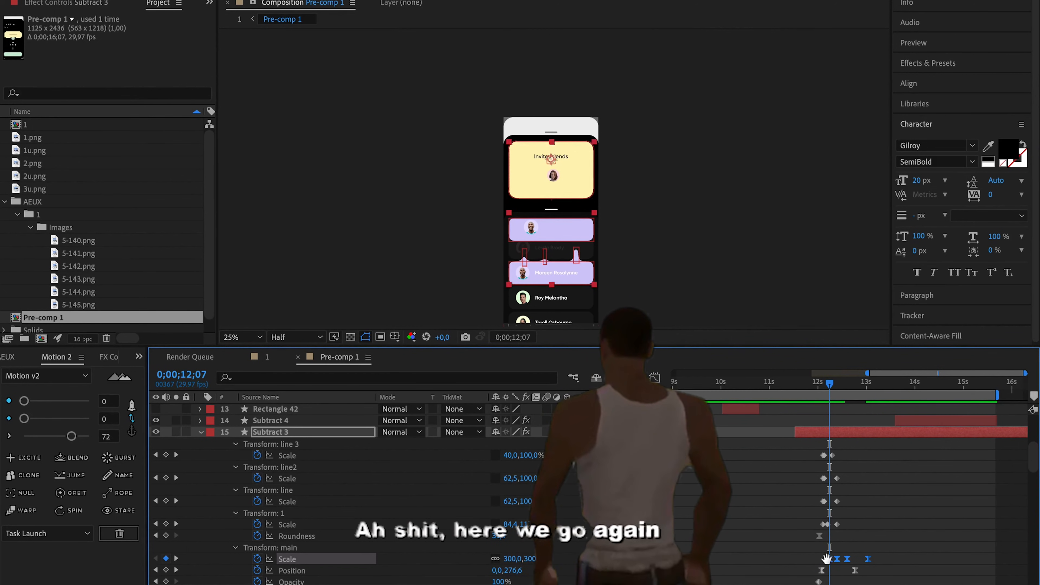
key("space")
key("space")
left_click(820, 383)
key("space")
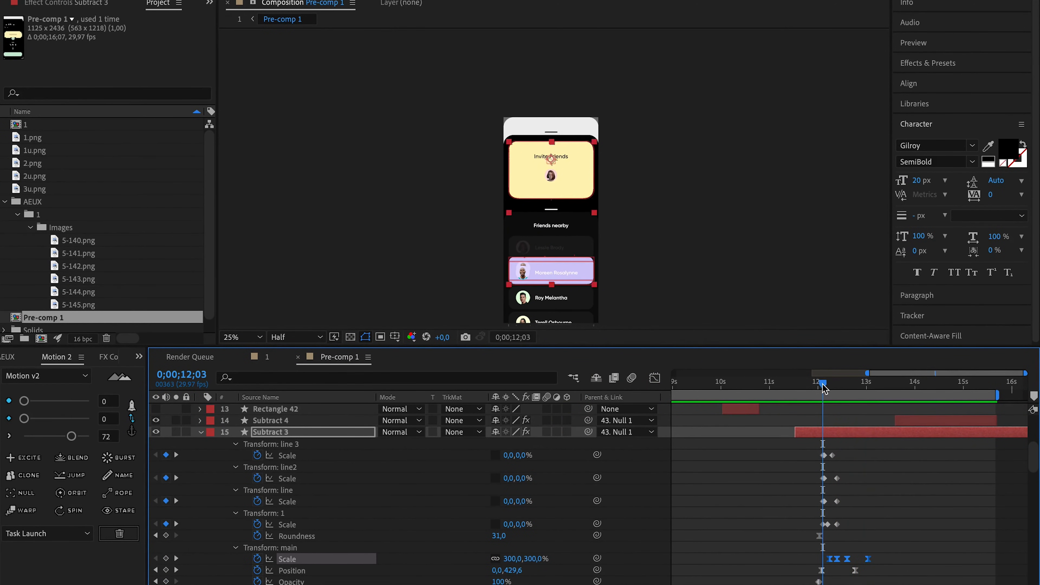
mouse_move(825, 383)
left_mouse_down()
mouse_move(852, 376)
mouse_move(811, 383)
left_mouse_up()
key("space")
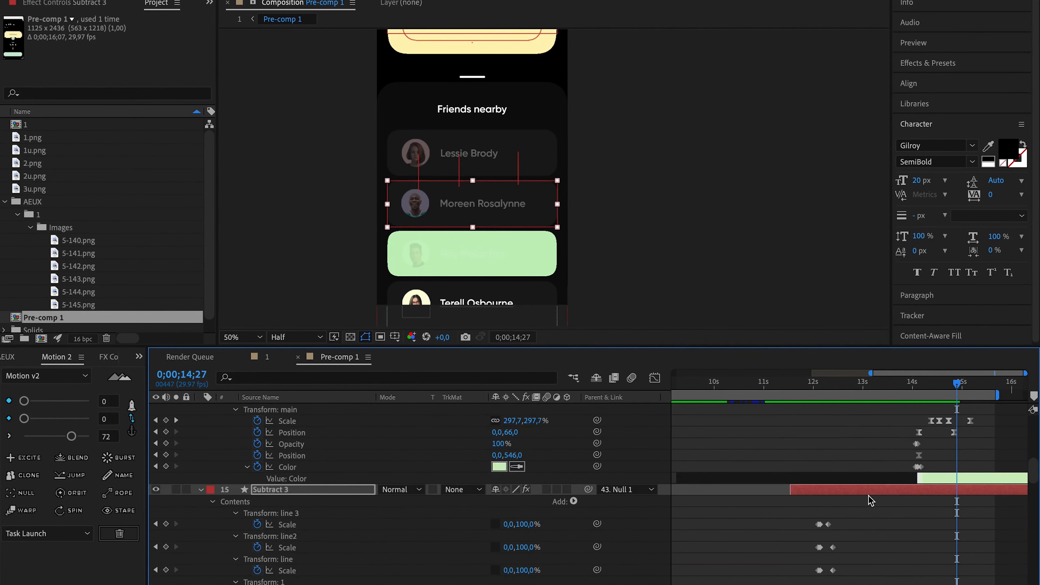
Paste the copied colour keyframes onto Subtract 4's Color at 0;00;14;27 and replace the lilac keyframe at 0;00;15;04 with the row's green
scroll(451, 496, "up", 1)
left_click(168, 490)
key("super+v")
scroll(953, 505, "up", 2)
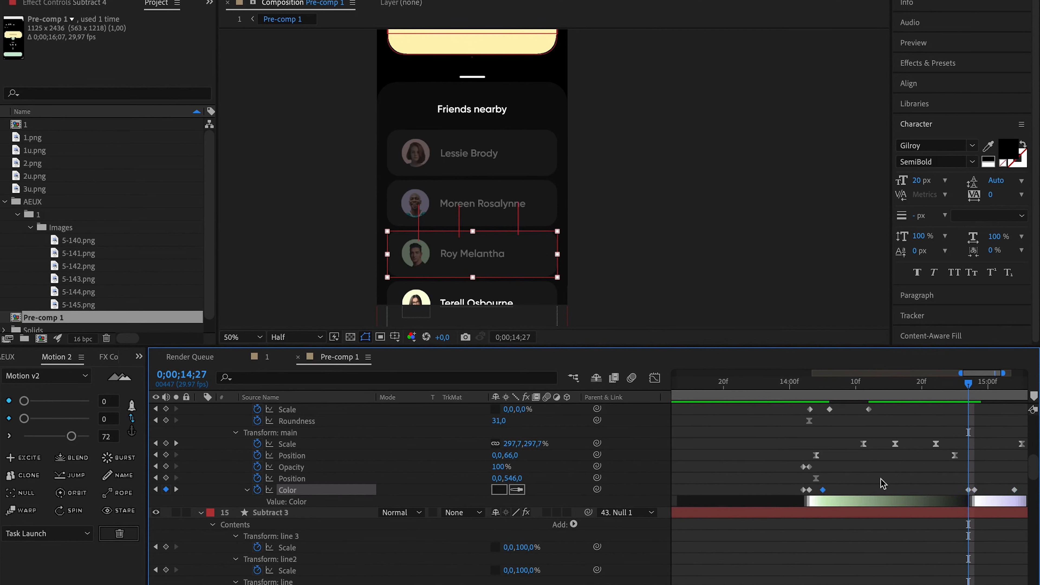
left_click(1011, 387)
scroll(1014, 481, "down", 3)
scroll(1014, 491, "up", 1)
left_click(1014, 493)
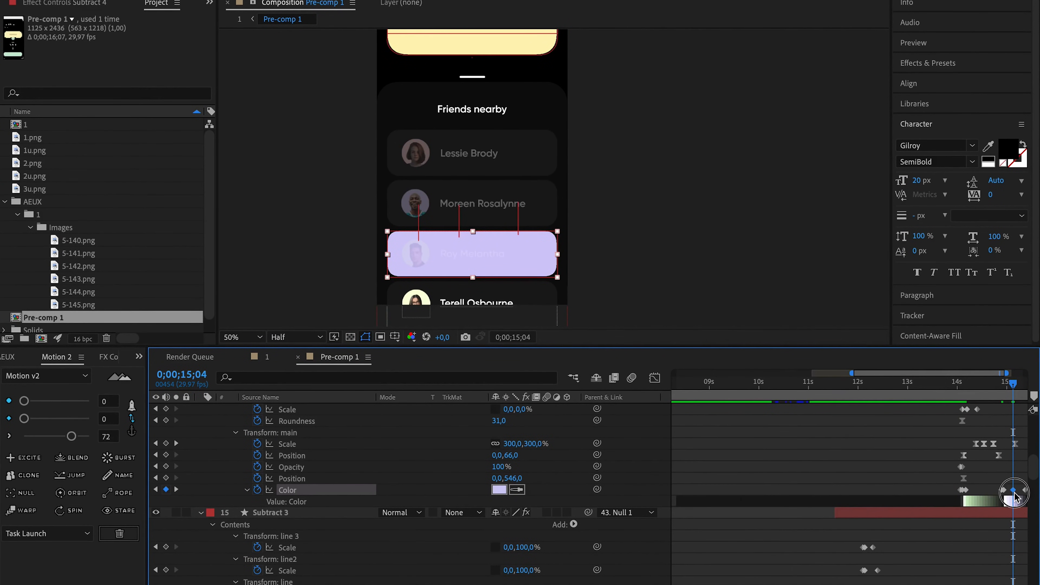
key("super+v")
Delete Subtract 4's old Color keyframes, move the pasted set to start at about 0;00;14;03, and preview the third row's merge
scroll(1016, 495, "right", 2)
key("Delete")
left_click_drag(906, 488, 987, 494)
left_click_drag(959, 492, 901, 493)
scroll(918, 493, "up", 2)
scroll(902, 492, "down", 2)
left_click(908, 384)
key("space")
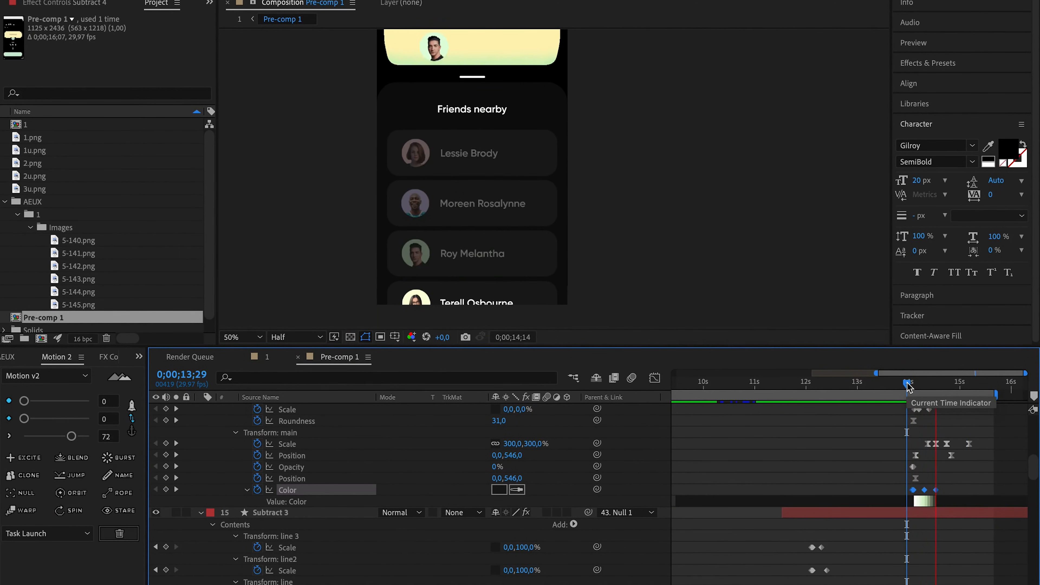
Move the last Position keyframe of Subtract 4's main group to about 0;00;15;03 and preview the slower rise
left_click(918, 385)
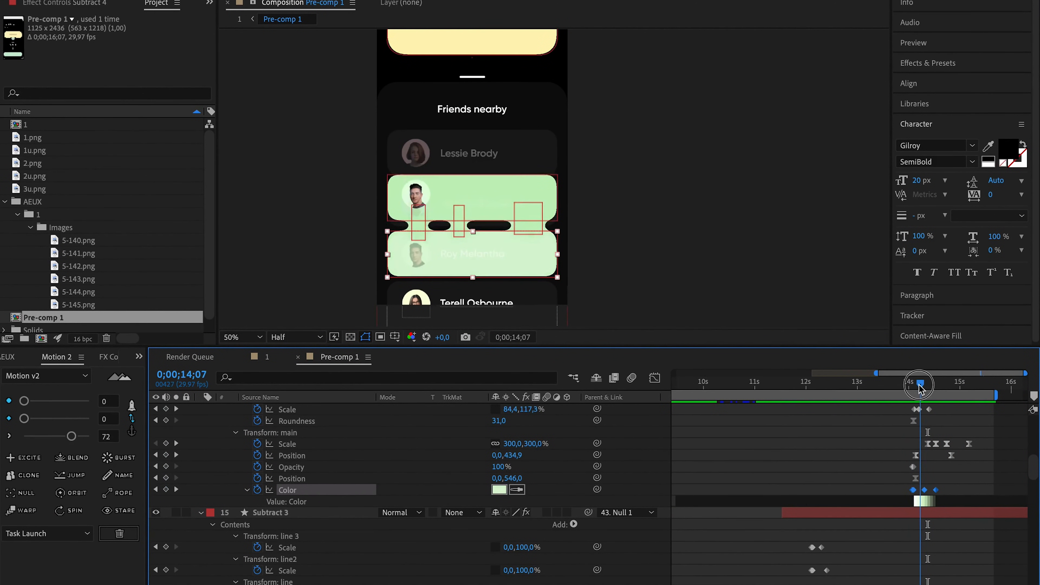
left_click_drag(919, 387, 925, 387)
left_click_drag(952, 456, 965, 459)
left_click(904, 383)
key("space")
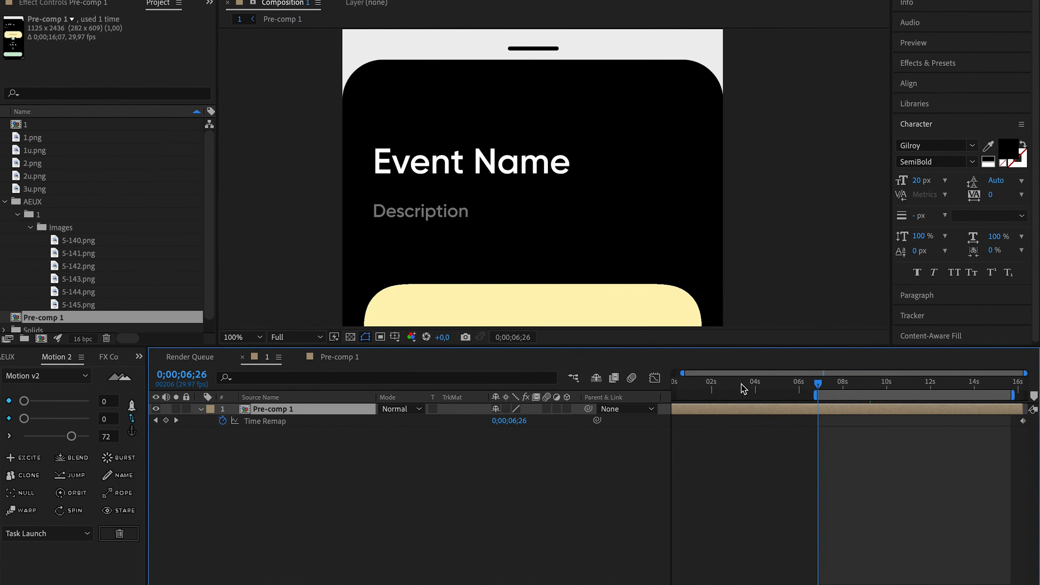
In composition 1, add Time Remap keyframes to Pre-comp 1 around the card's opening, starting at 0;00;07;00
key("comma")
left_click_drag(825, 385, 818, 386)
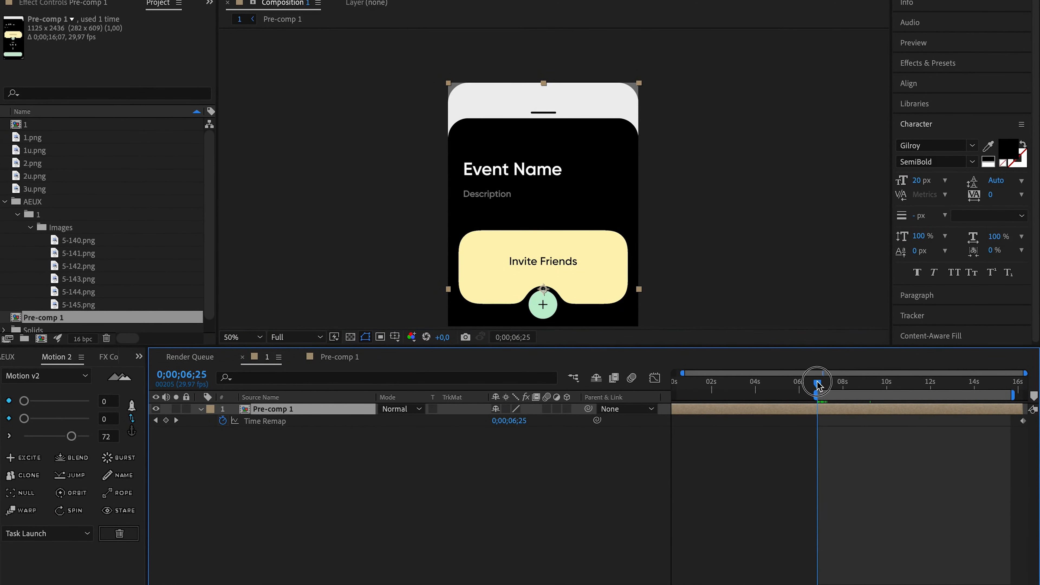
left_click(166, 420)
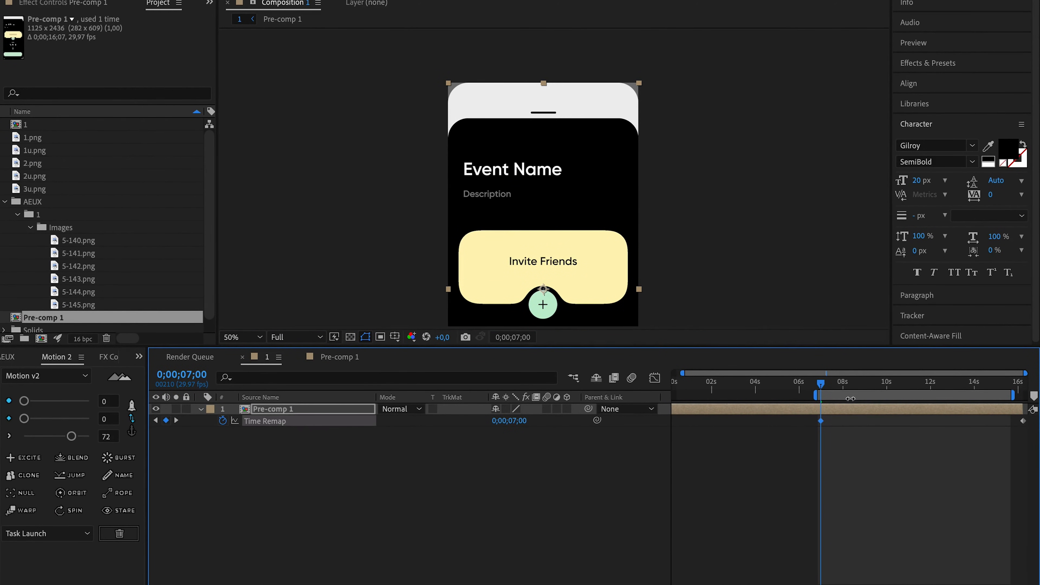
left_click(836, 385)
left_click_drag(837, 385, 846, 385)
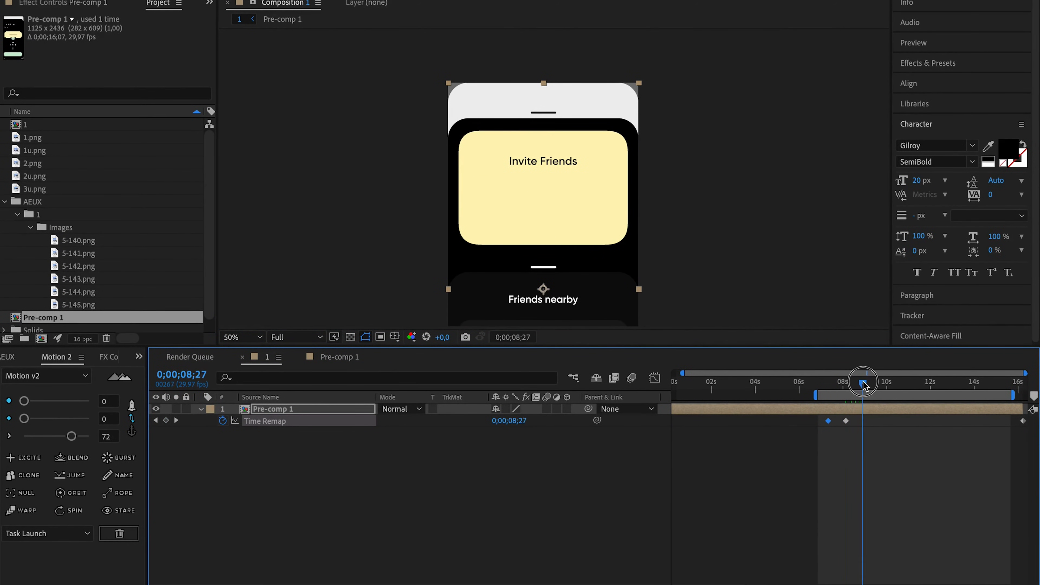
Add Time Remap keyframes at the start and end of each row merge, with starts at 0;00;10;00, 0;00;11;29 and 0;00;14;03
mouse_move(879, 383)
left_mouse_down()
mouse_move(892, 383)
mouse_move(880, 385)
left_mouse_up()
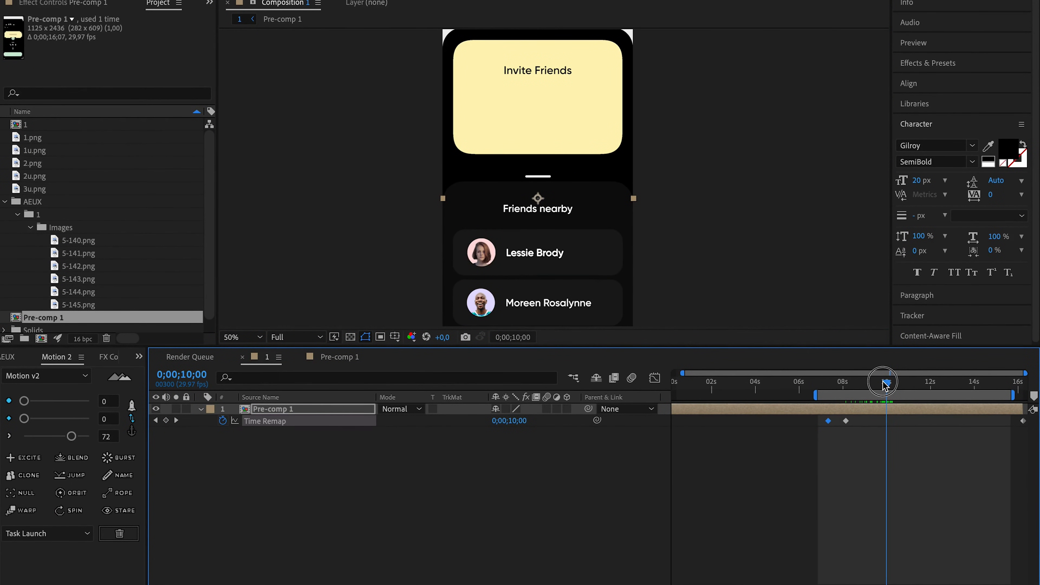
left_click_drag(892, 387, 934, 390)
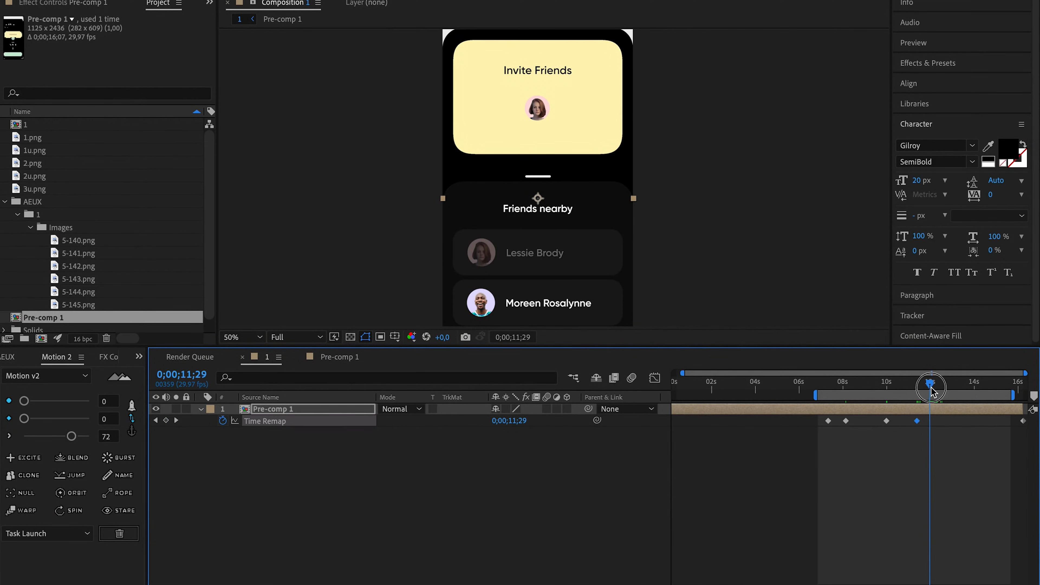
left_click_drag(927, 391, 968, 382)
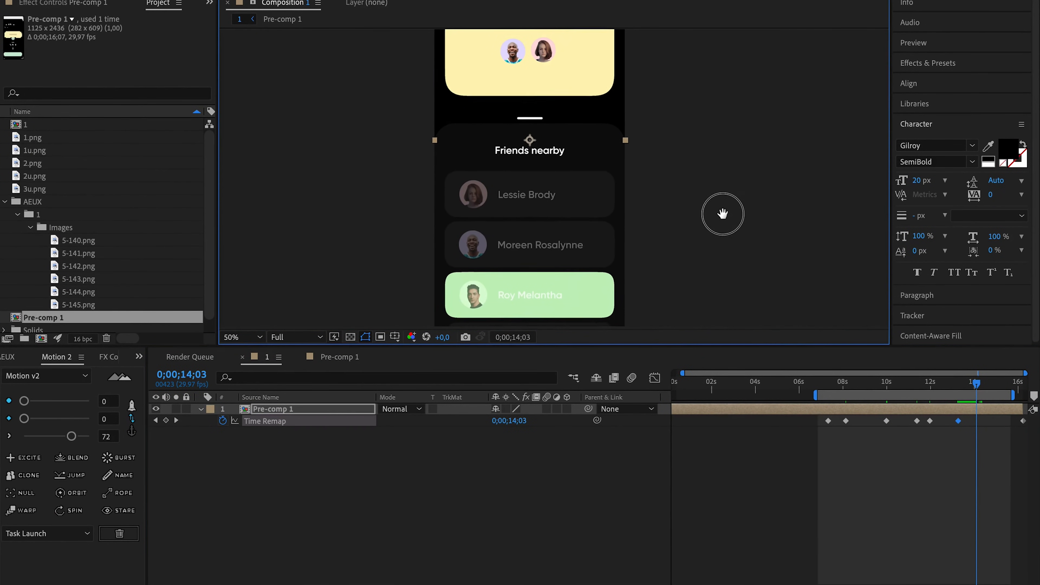
left_click(971, 386)
left_click_drag(969, 387, 1000, 387)
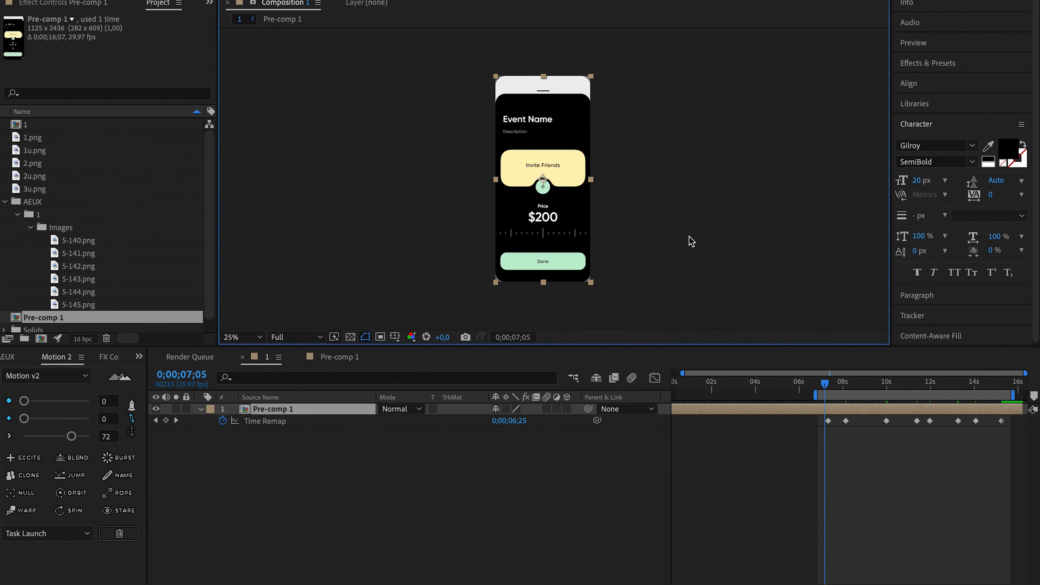
Play and scrub through the time-remapped composition to check the pacing of the opening and the three merges
left_click(897, 384)
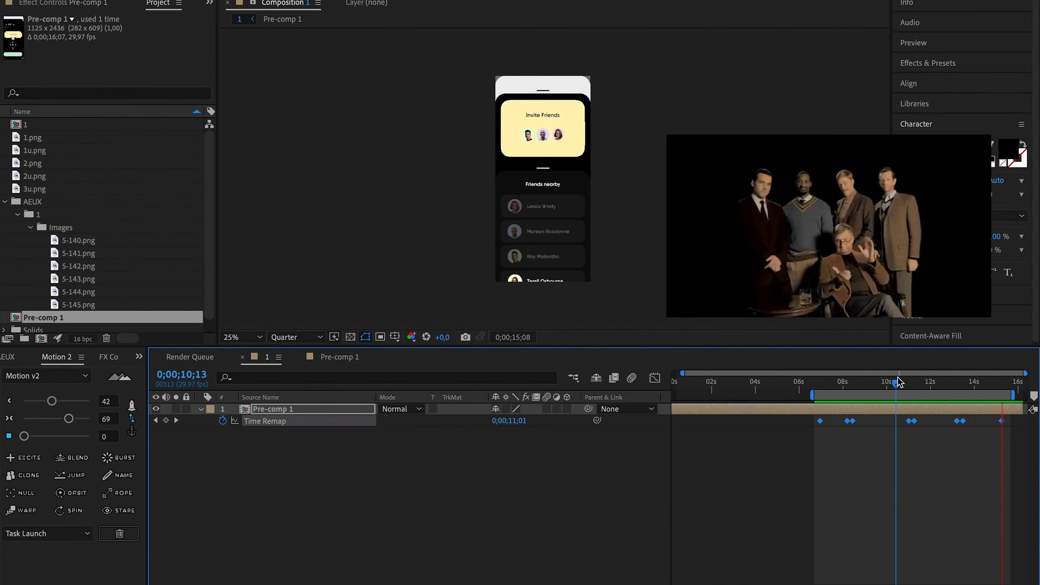
left_click(1003, 384)
left_click_drag(1002, 386, 835, 391)
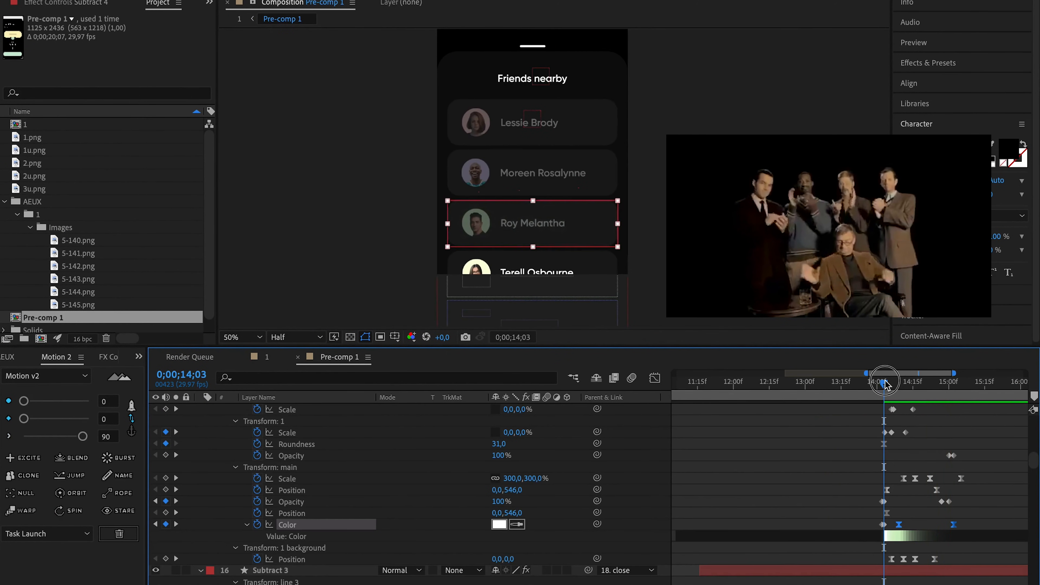
In Pre-comp 1, start Position keyframes at 0;00;14;08 for Subtract 4's groups line 3, line2 and line, and show only animated properties
left_click_drag(889, 383, 899, 384)
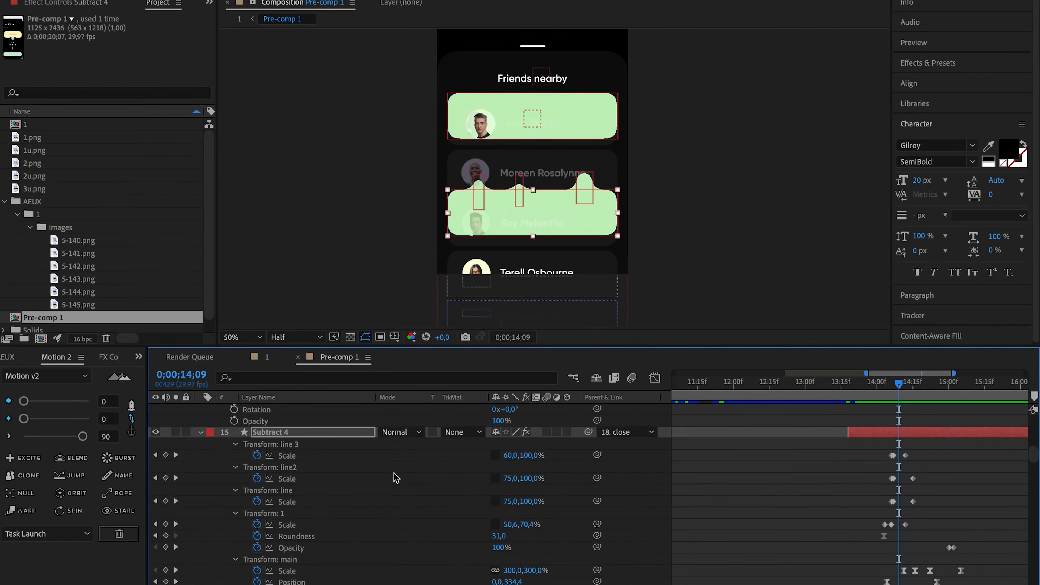
left_click(263, 446)
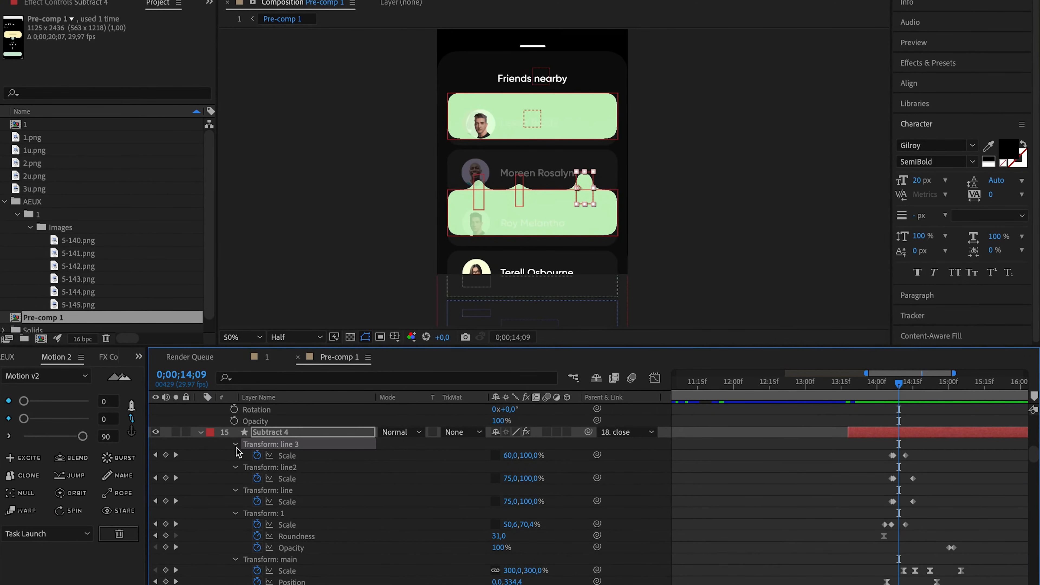
left_click(201, 433)
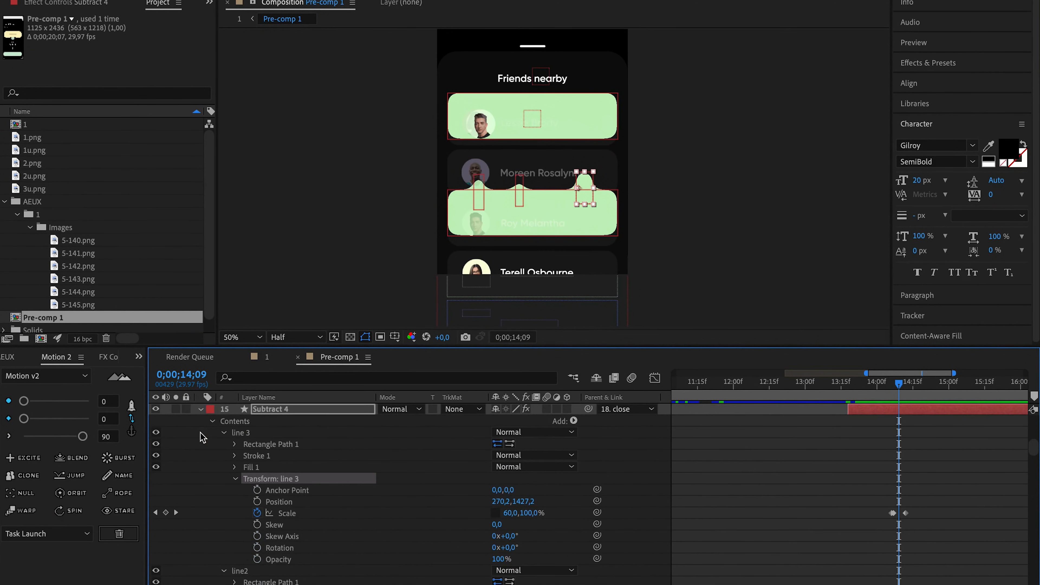
left_click(238, 432)
left_click(244, 570, "ctrl")
scroll(248, 567, "down", 5)
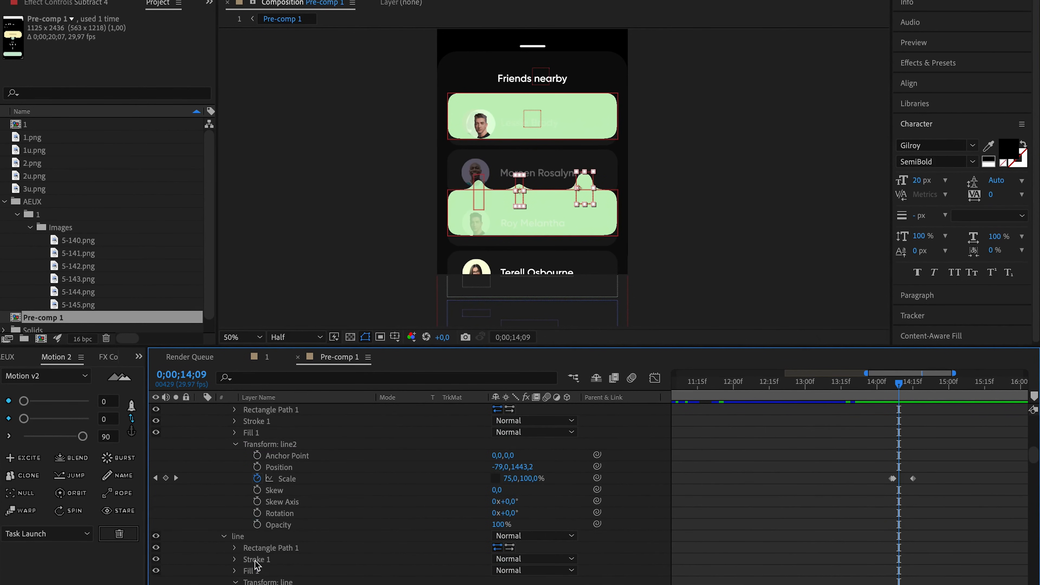
scroll(259, 540, "up", 3)
left_click_drag(893, 385, 892, 385)
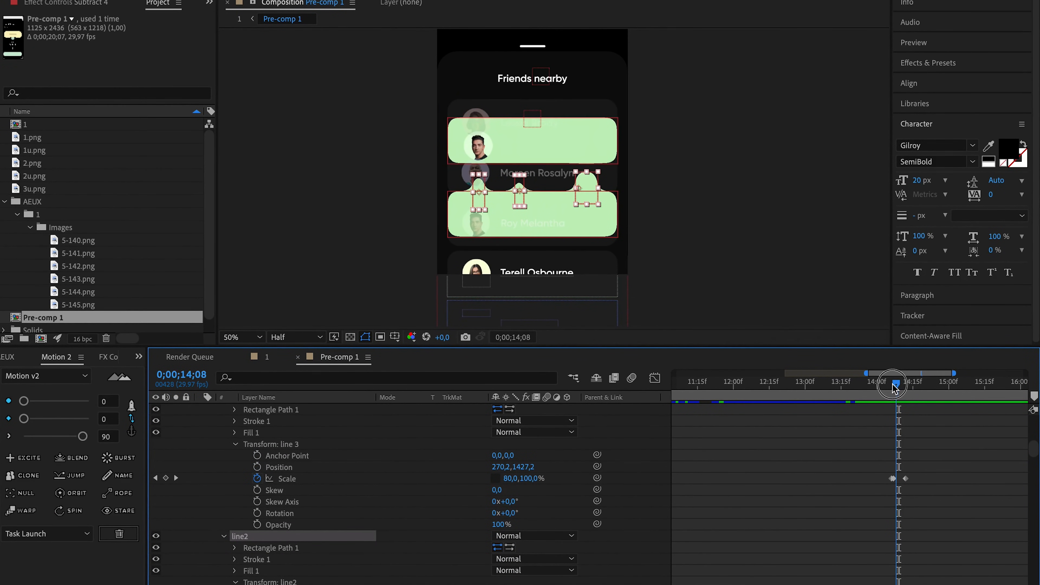
left_click(257, 467)
key("u")
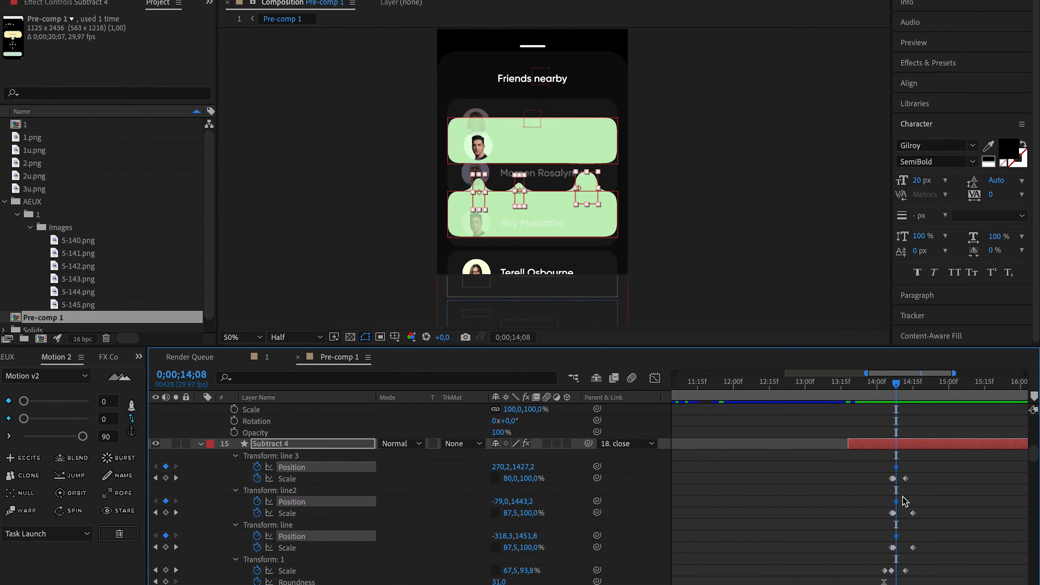
At 0;00;14;10, raise line 3, line2 and line to Y positions 1196,2, 1212,2 and 1220,8, and delete their last Scale keyframes
left_click_drag(897, 383, 904, 383)
left_click_drag(523, 467, 472, 462)
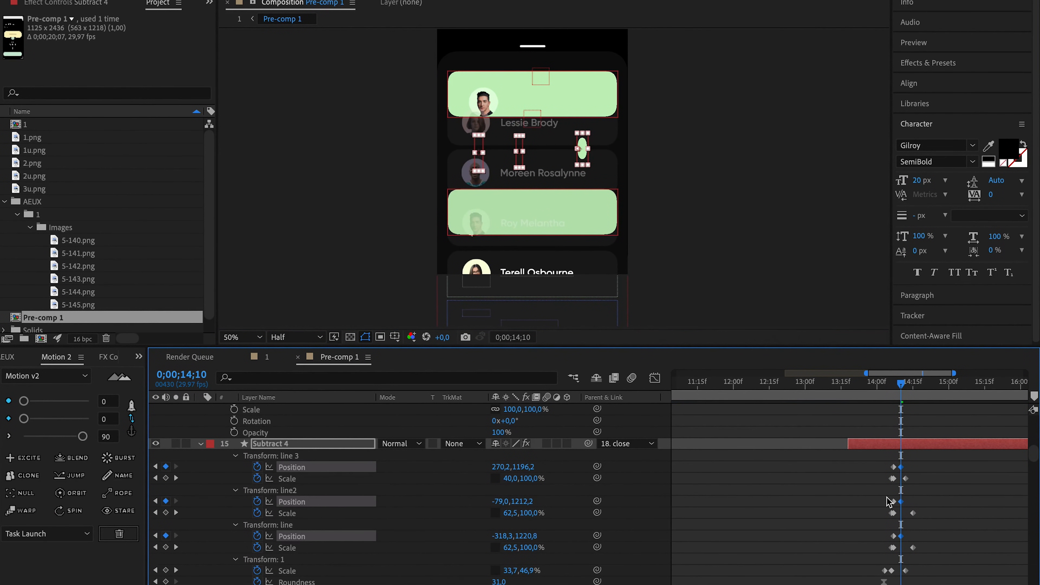
left_click(907, 478)
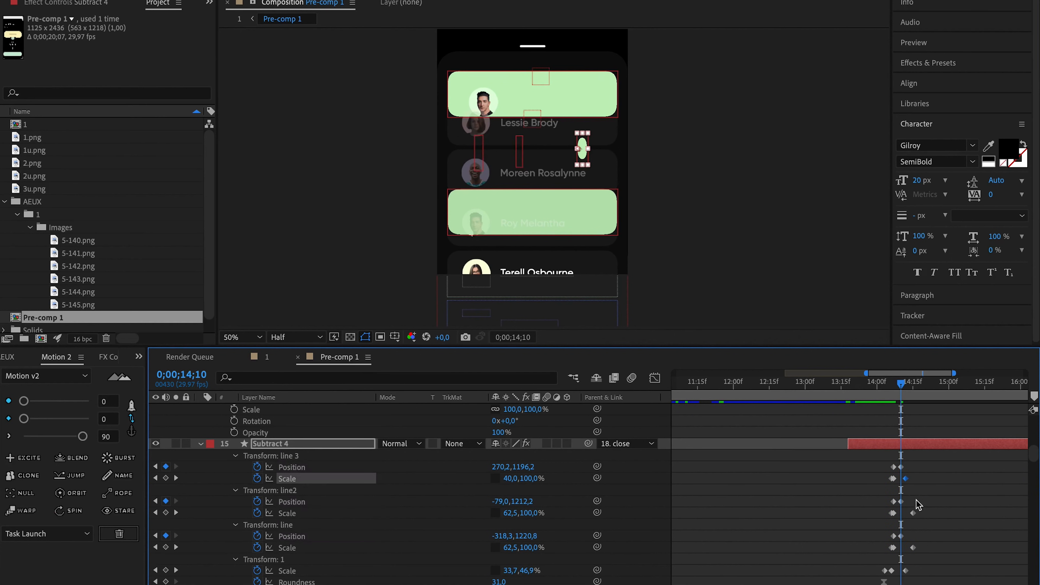
key("Delete")
left_click(914, 513)
key("Delete")
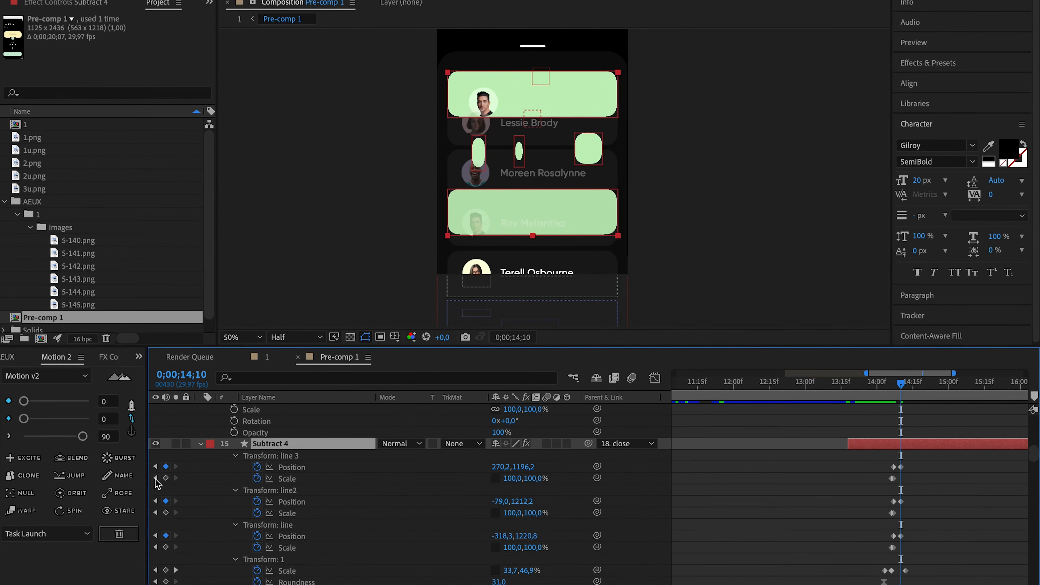
At 0;00;14;07, set Scale to 151, 211% for line 3, 210, 252% for line2 and 226, 240% for line
left_click(156, 478)
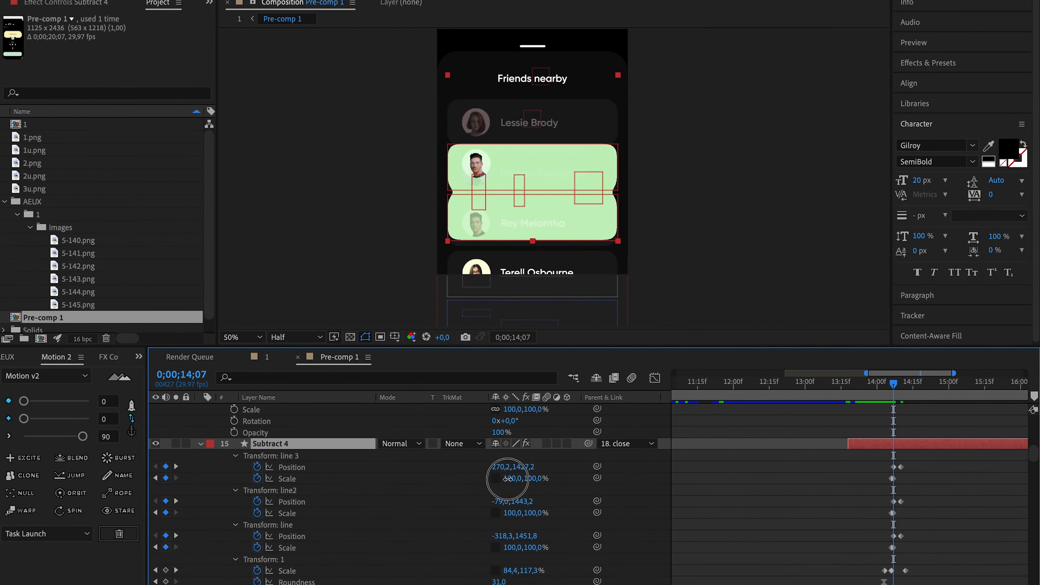
left_click_drag(506, 478, 542, 479)
left_click_drag(512, 547, 585, 545)
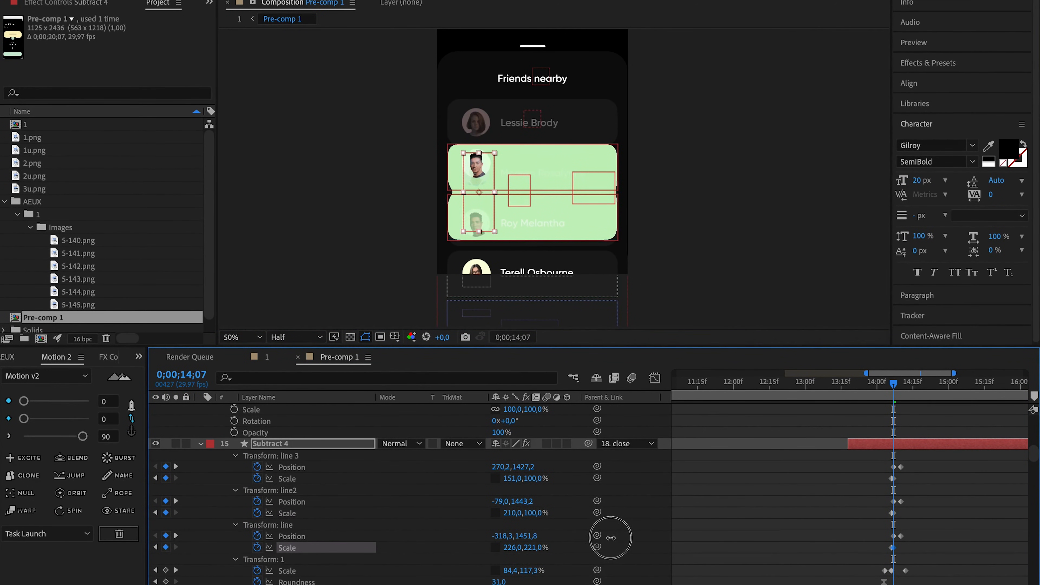
left_click_drag(533, 478, 560, 480)
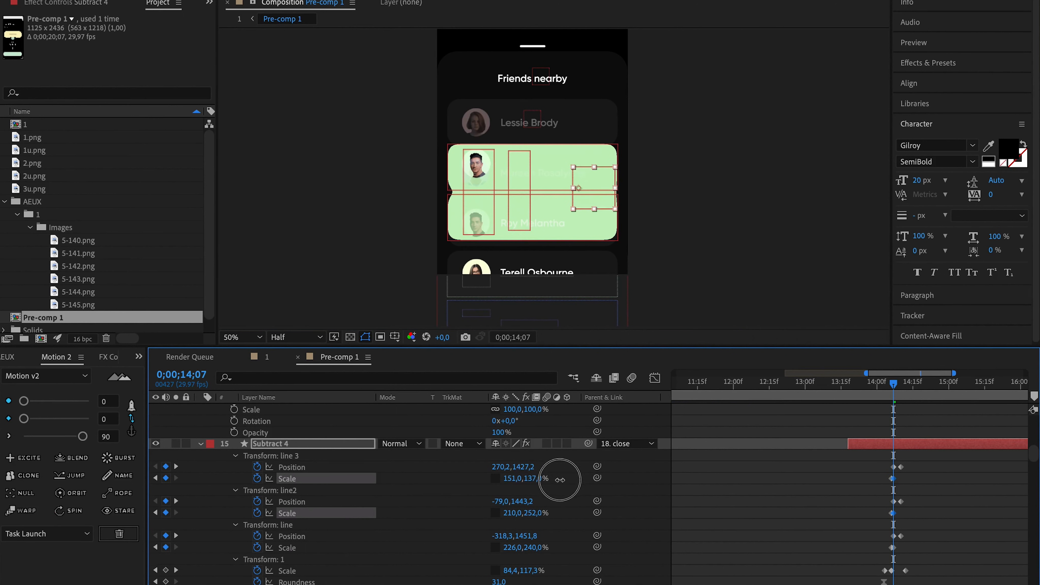
At 0;00;14;10, stretch the height scale of line 3 to 423%, line2 to 457% and line to 415%
left_click_drag(903, 385, 901, 385)
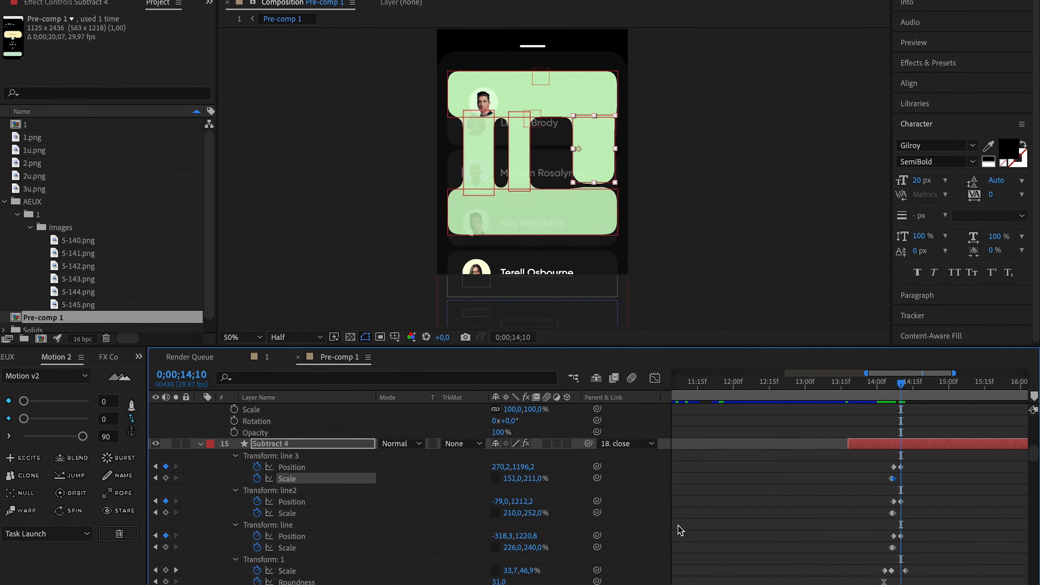
left_click_drag(537, 546, 567, 542)
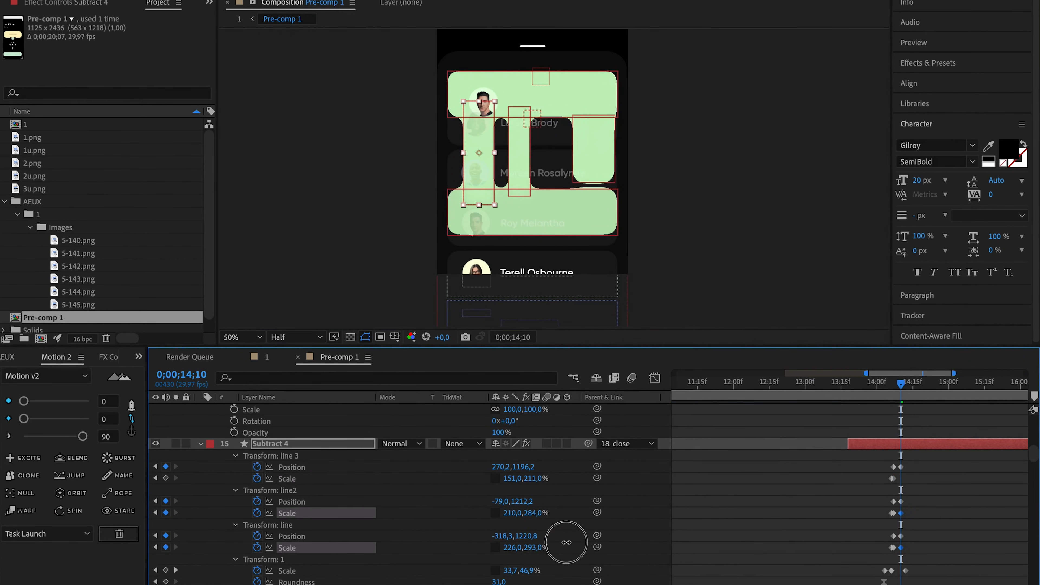
left_click_drag(532, 480, 649, 475)
left_click_drag(534, 514, 644, 510)
left_click_drag(533, 548, 567, 541)
At 0;00;14;13, set the horizontal Scale of line 3, line2 and line to 0%
left_click_drag(901, 384, 909, 386)
left_click(514, 479)
type("0")
key("Return")
right_click(512, 480)
left_click(510, 513)
type("0")
key("Return")
left_click(510, 549)
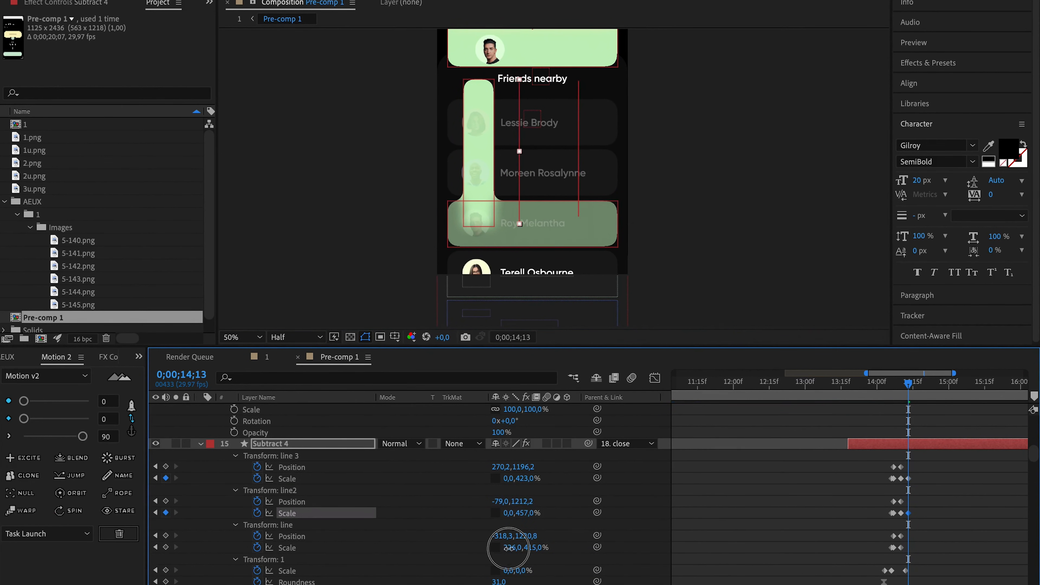
type("0")
Stagger the stretched Scale keyframes of line 3 and line earlier, move all three lines' last Scale keyframes to about 0;00;14;15, and preview
left_click_drag(909, 386, 902, 387)
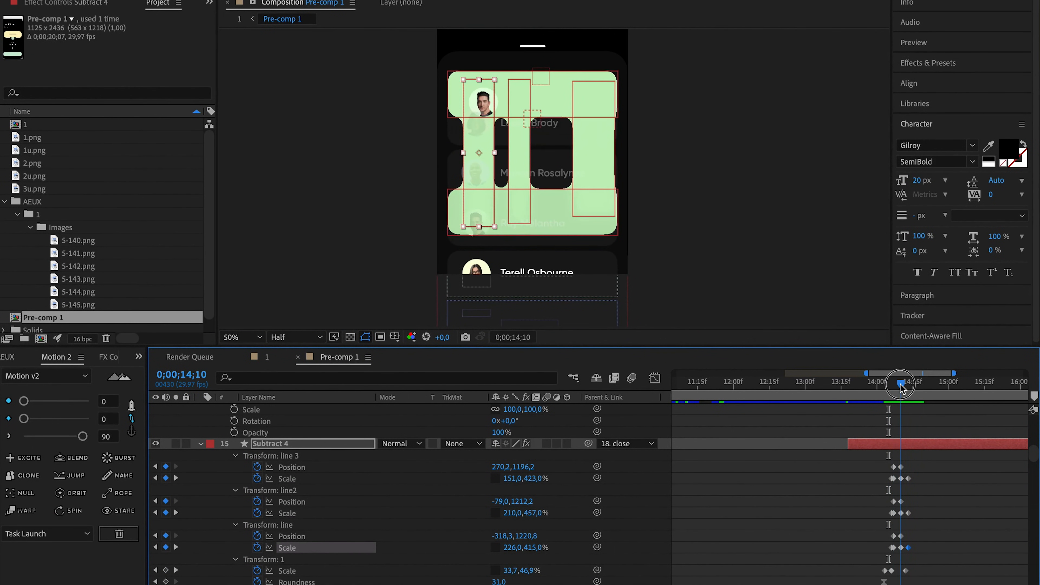
left_click_drag(901, 479, 899, 479)
left_click_drag(901, 547, 897, 514)
left_click(885, 386)
left_click_drag(885, 387, 897, 387)
left_click(897, 480)
key("super+z")
left_click_drag(920, 476, 914, 547)
key("super+z")
left_click_drag(927, 461, 906, 561)
left_click_drag(909, 548, 914, 548)
key("space")
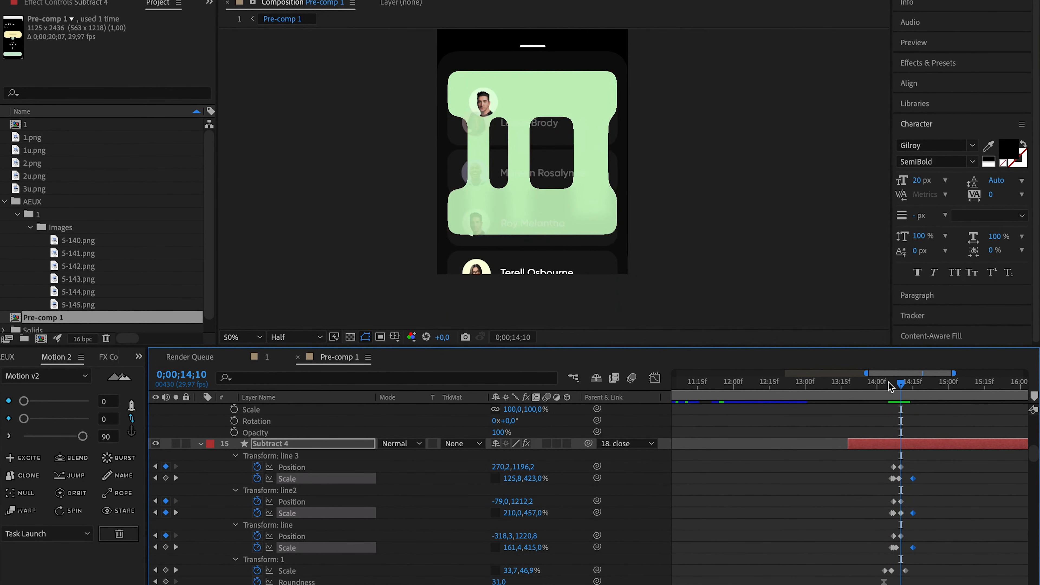
At 0;00;14;13, raise and lengthen the three lines, with line 3 at Y 1124,2 and 514% height, line2 at Y 1163,2 and 517%
left_click(907, 383)
left_click_drag(907, 386, 908, 387)
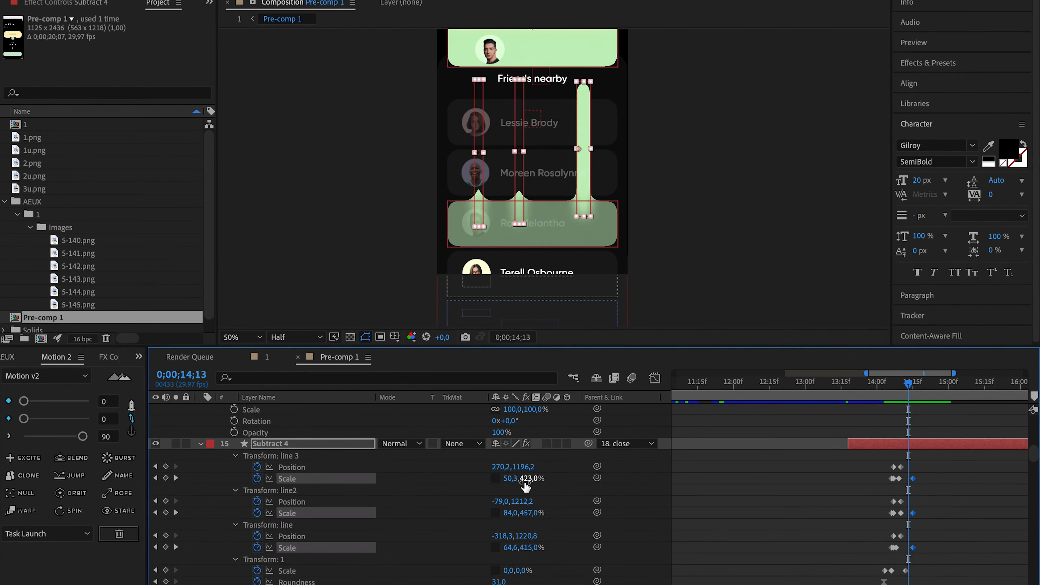
left_click_drag(588, 475, 599, 467)
left_click_drag(530, 513, 559, 501)
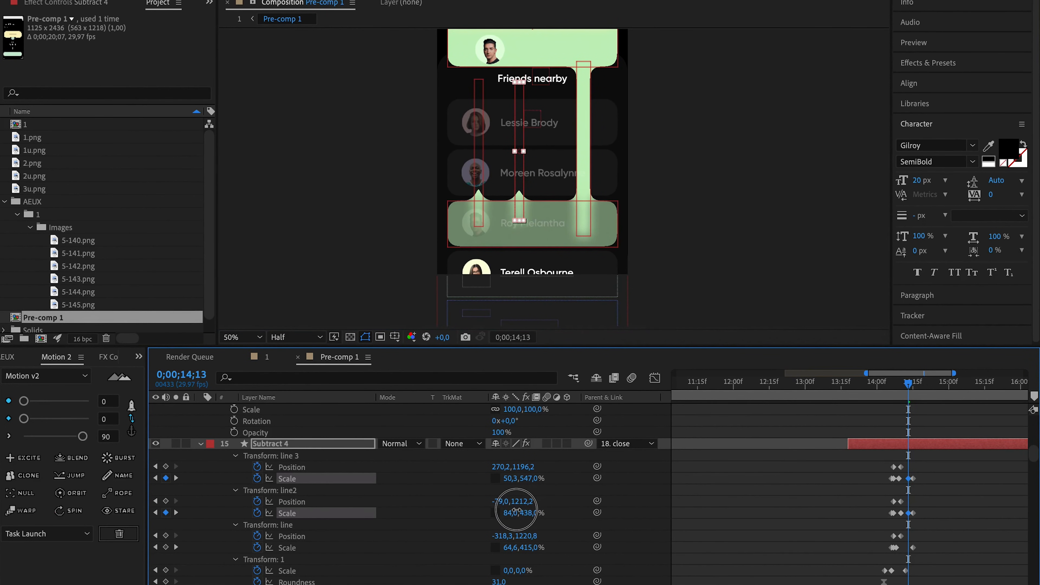
left_click_drag(528, 468, 485, 473)
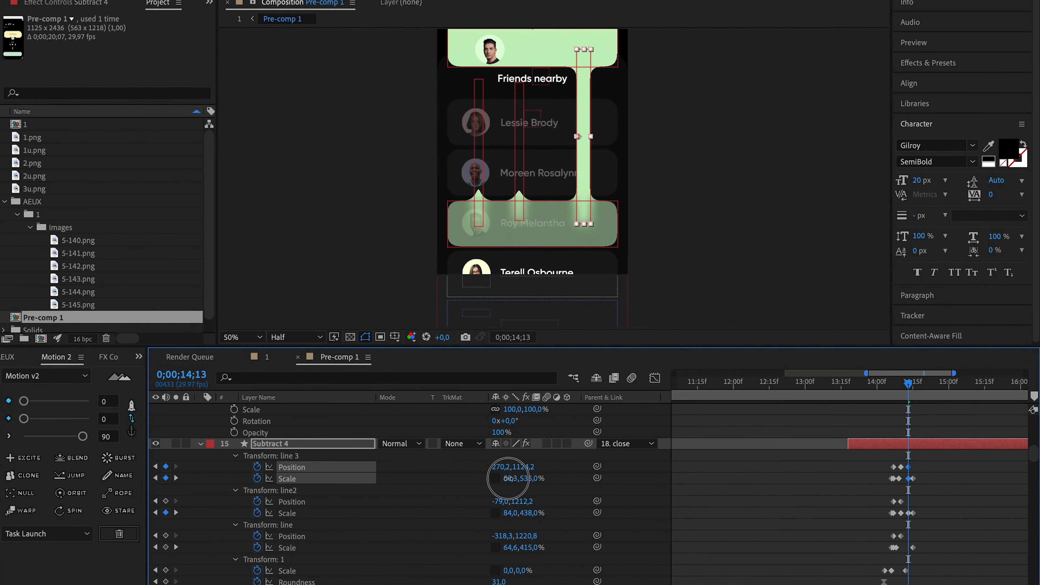
left_click_drag(525, 513, 466, 501)
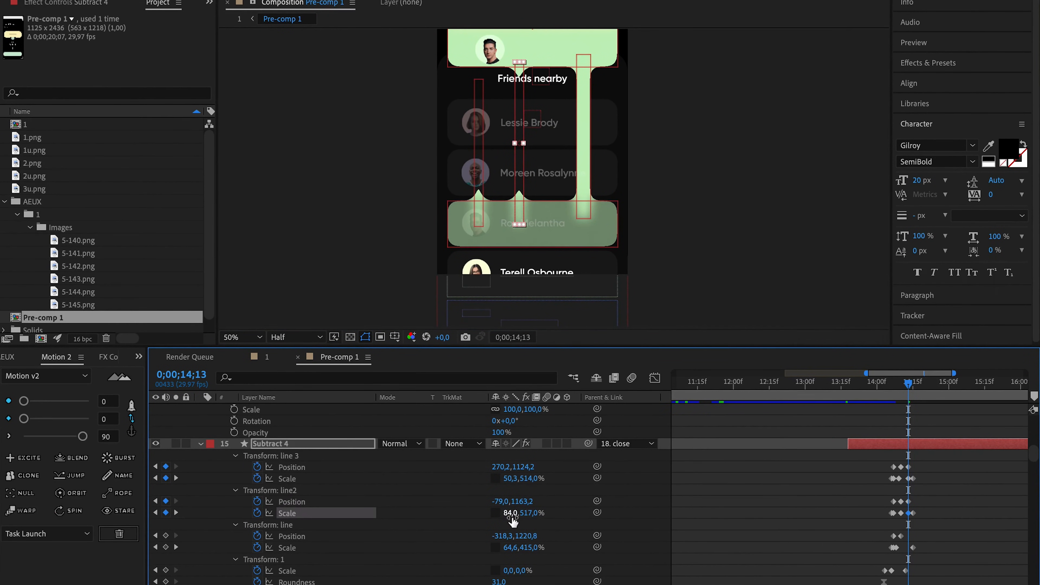
left_click_drag(528, 547, 482, 535)
Nudge line 3's last Scale keyframe slightly earlier and reduce the height scale of line at 0;00;14;08
left_click_drag(861, 469, 927, 483)
mouse_move(913, 479)
left_mouse_down()
mouse_move(921, 485)
mouse_move(910, 485)
left_mouse_up()
left_click(895, 385)
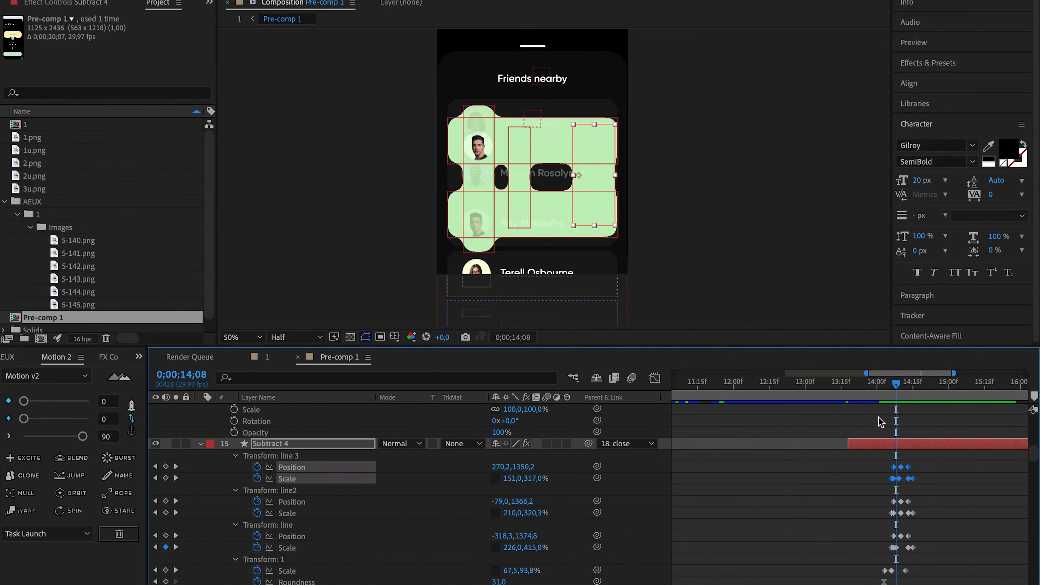
left_click_drag(533, 548, 428, 550)
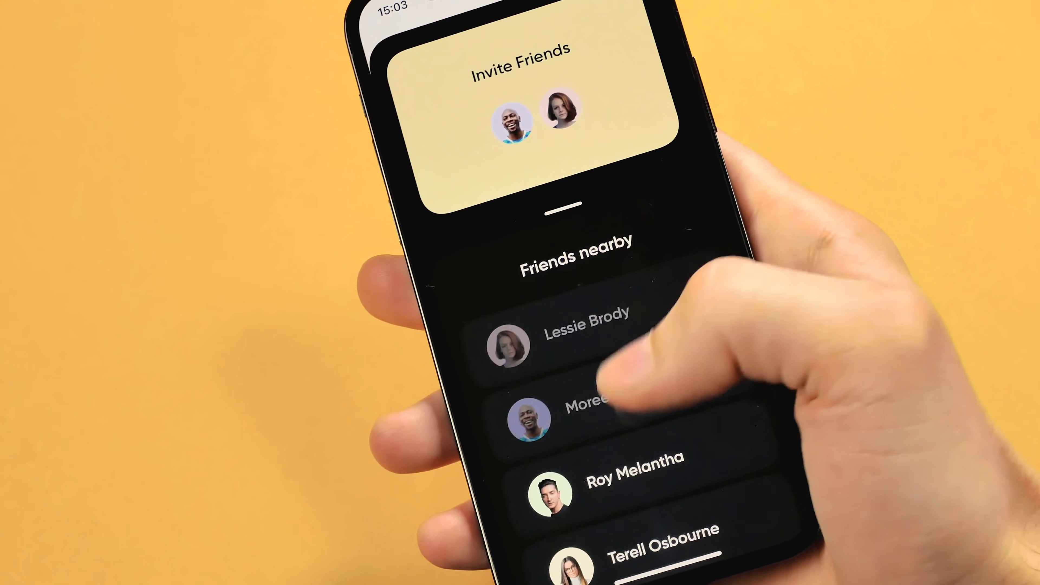
left_click(627, 393)
left_click(586, 324)
left_click(606, 484)
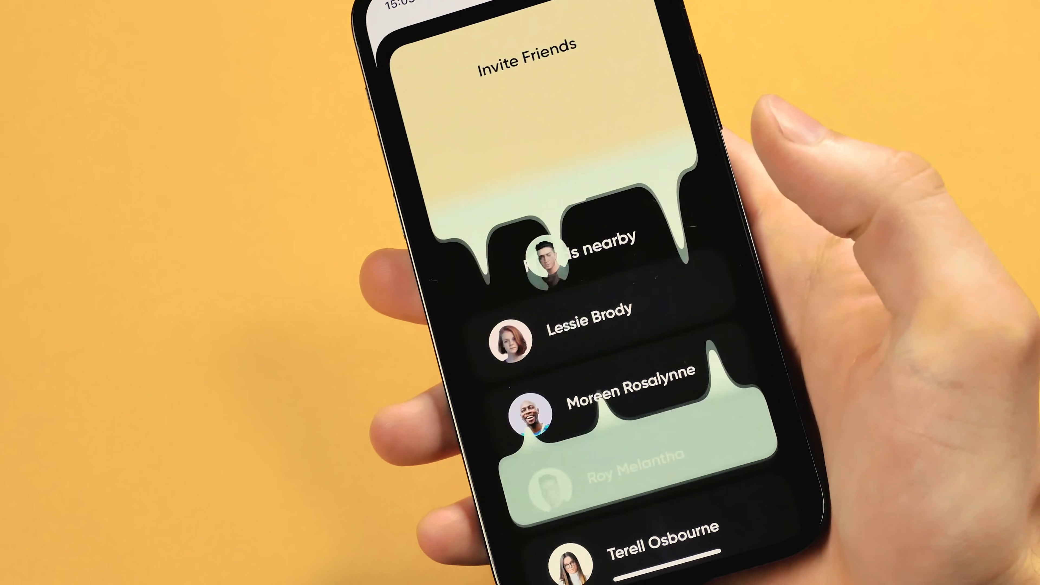
left_click(594, 405)
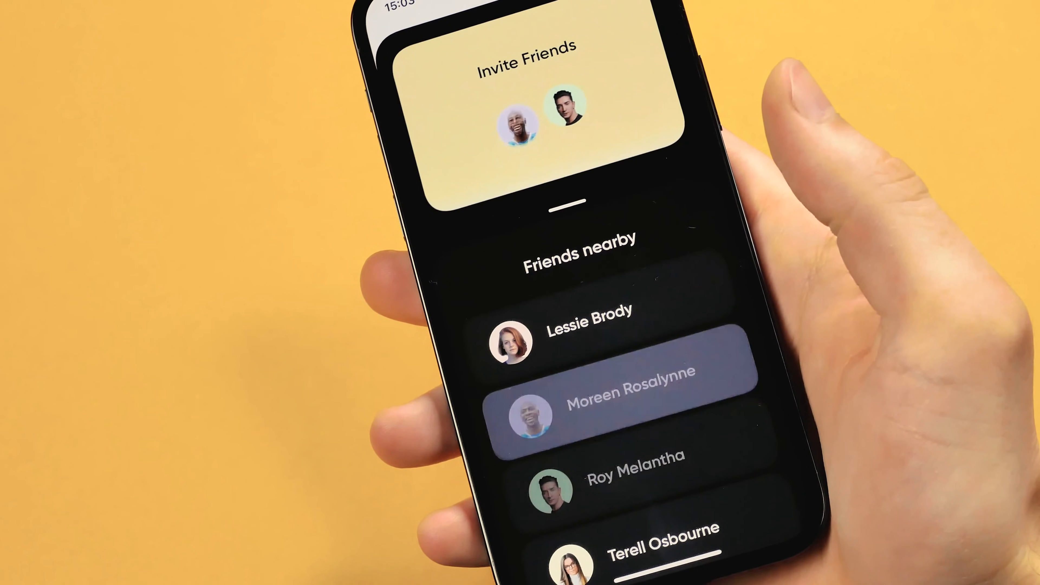